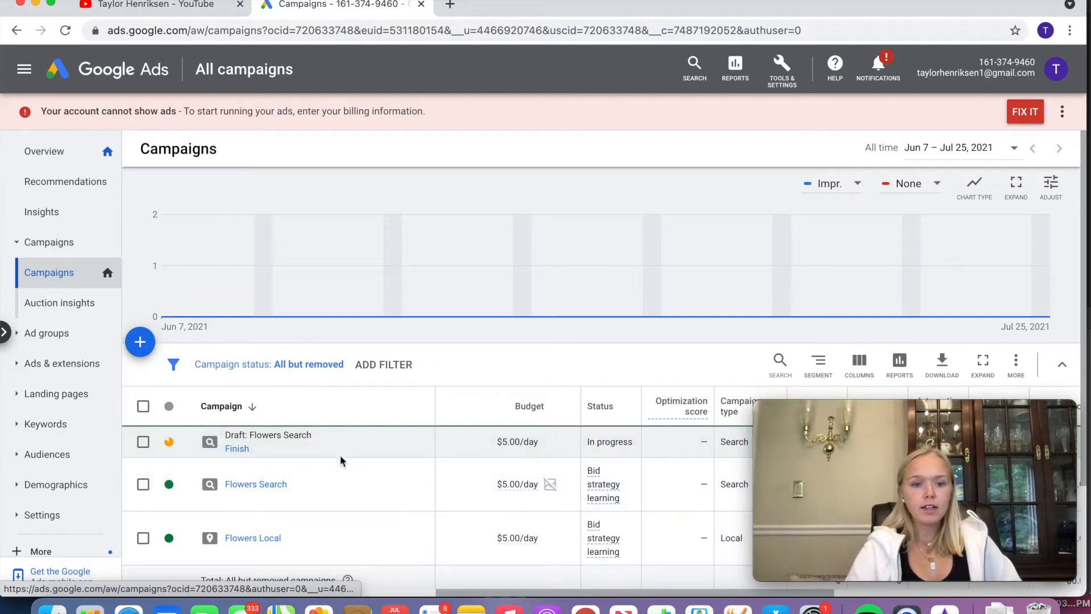
Review the account's recommendations and examine the search keywords table, including its cost and conversion columns
left_click(66, 185)
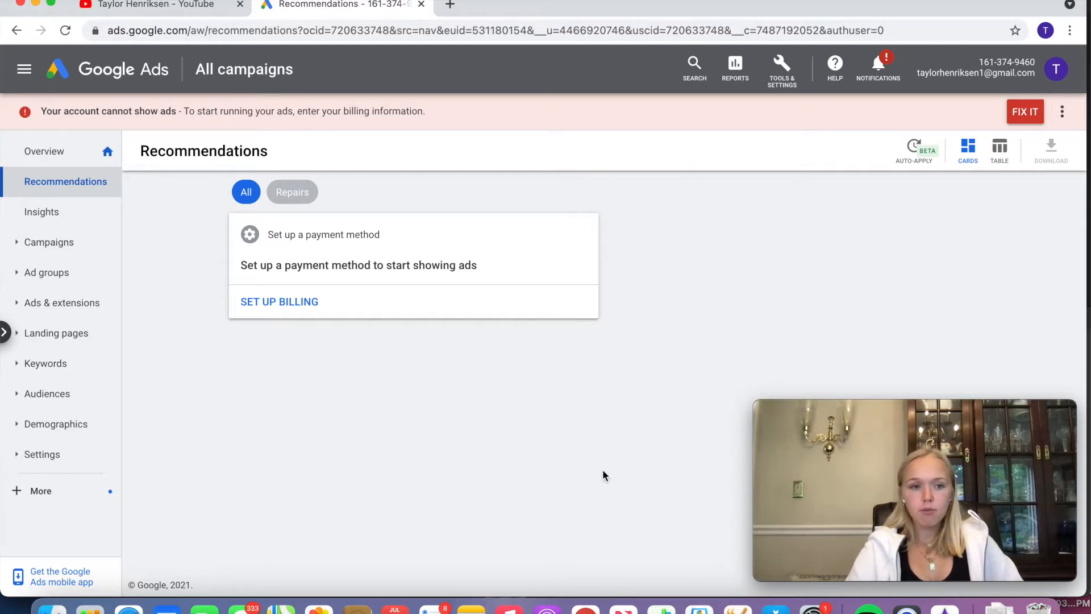
left_click(79, 375)
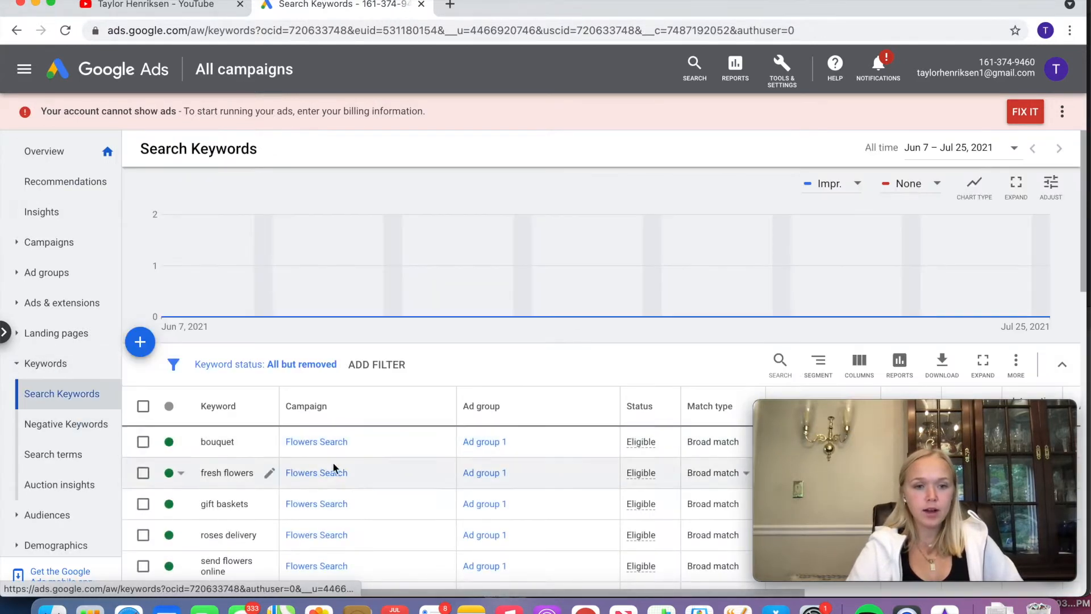
scroll(368, 500, "down", 3)
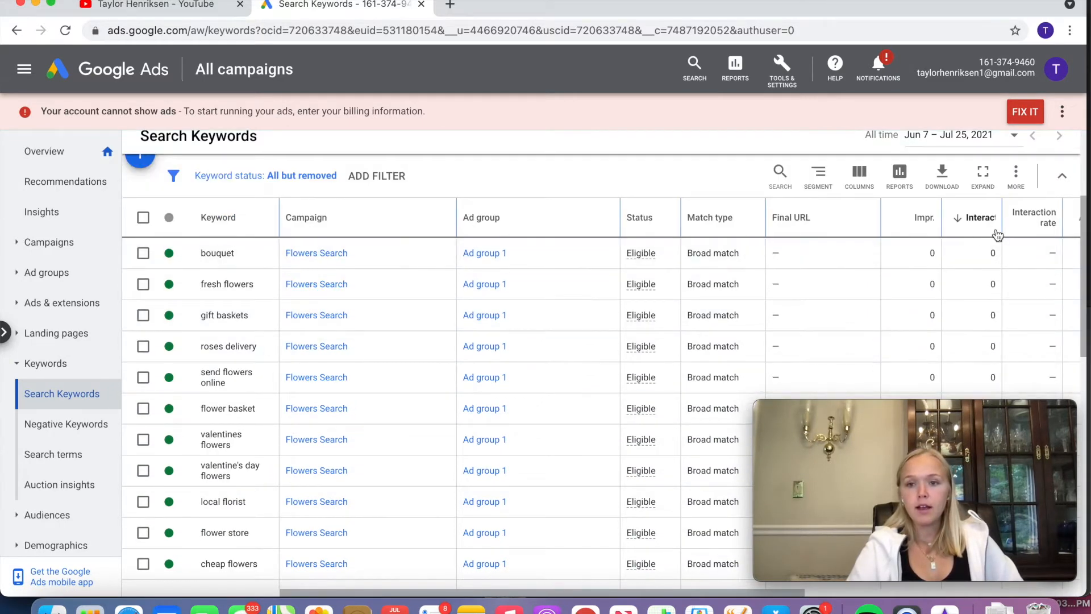
left_click_drag(642, 593, 799, 593)
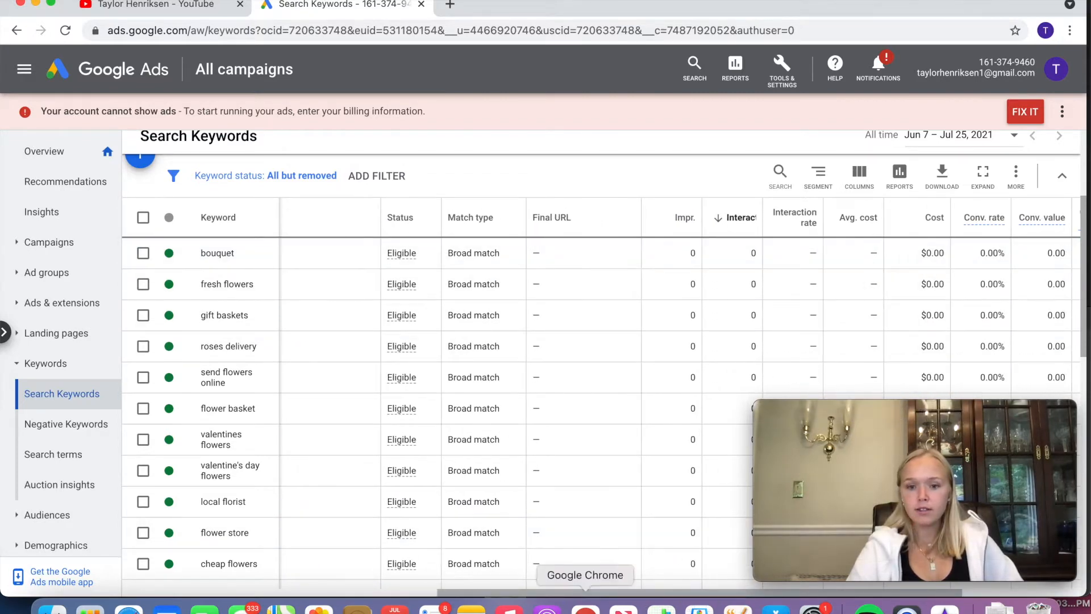
left_click_drag(569, 594, 669, 591)
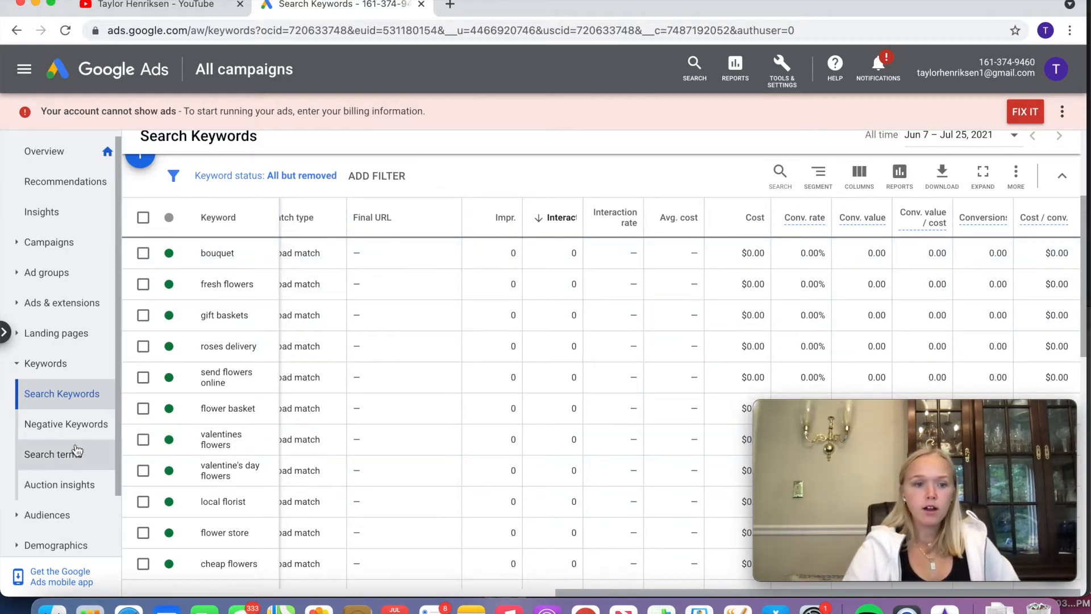
scroll(72, 450, "down", 2)
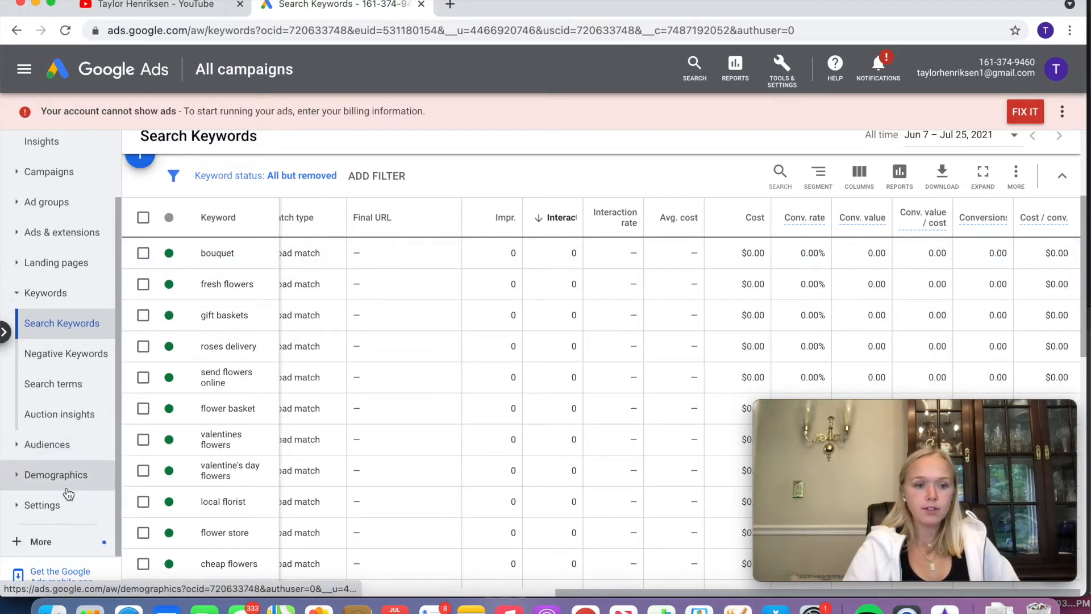
scroll(50, 355, "up", 1)
scroll(50, 355, "up", 1)
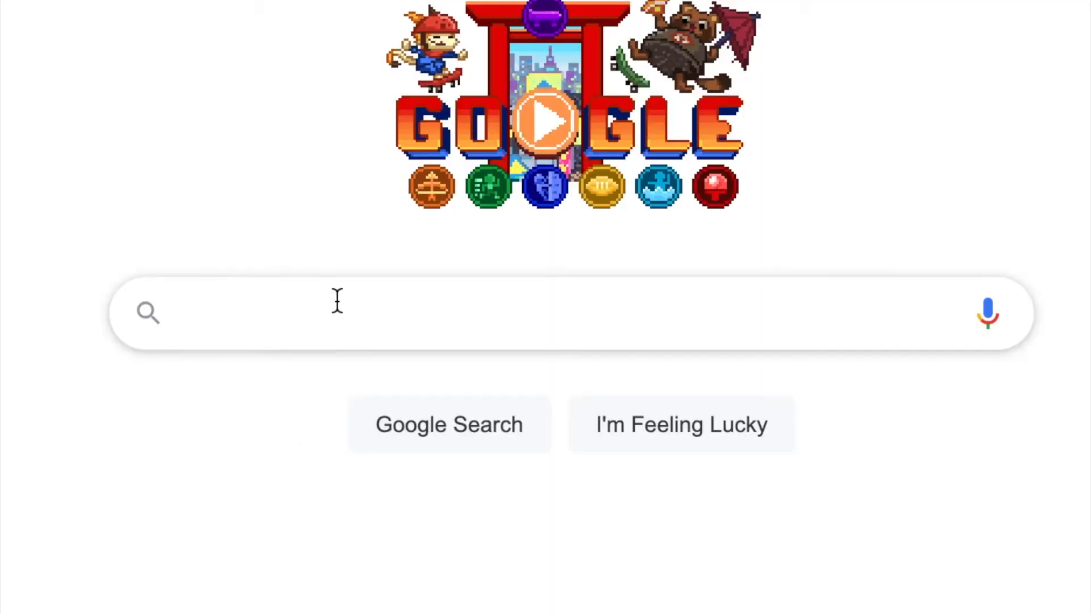
Enter "Conversion Tracking" as the query in Google search
left_click(337, 302)
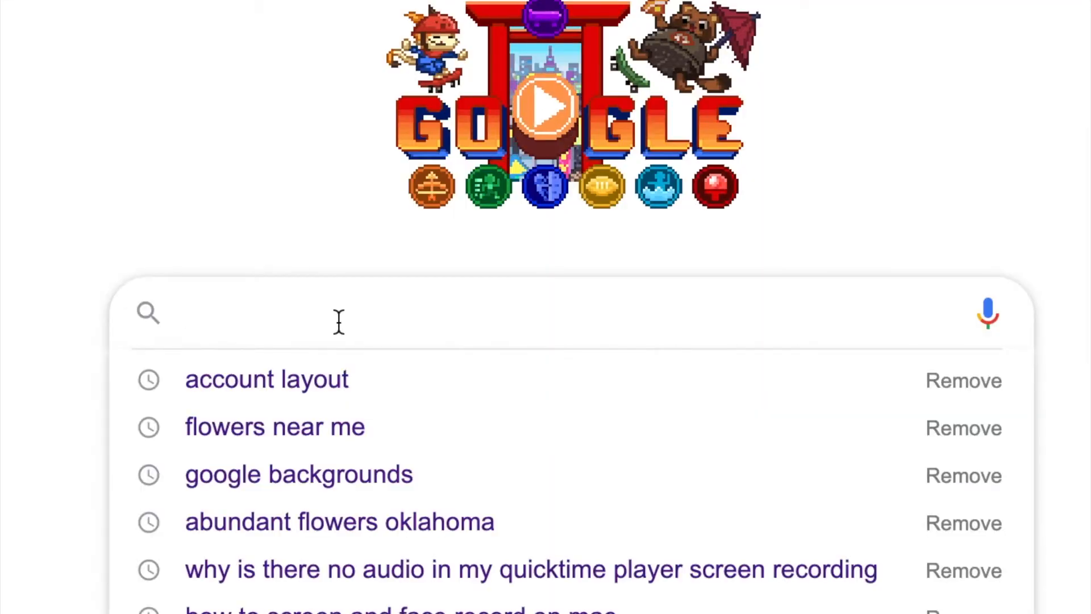
type("Con")
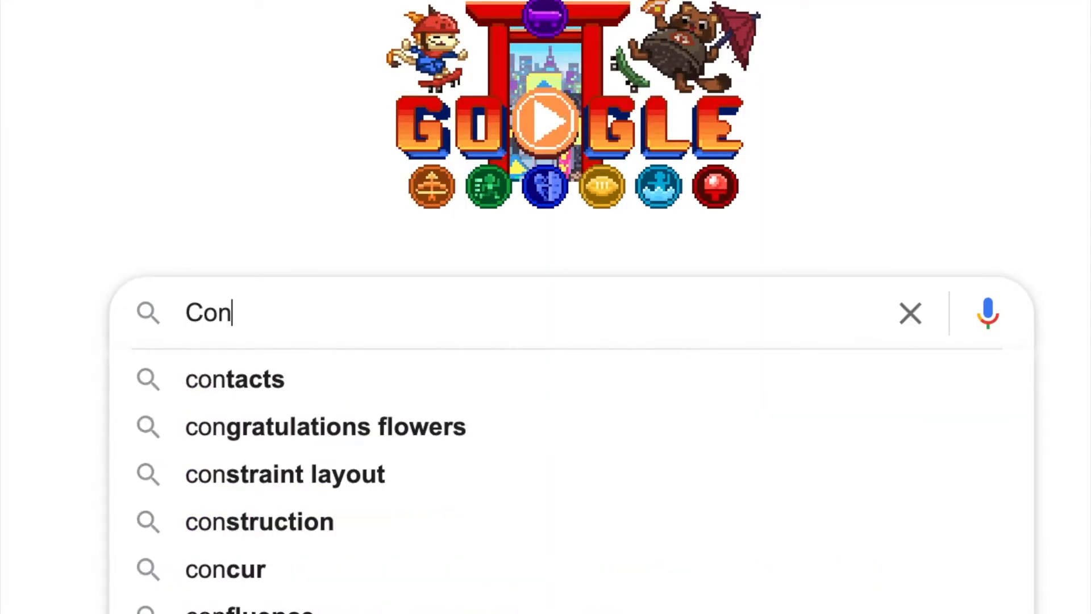
type("version Tracki")
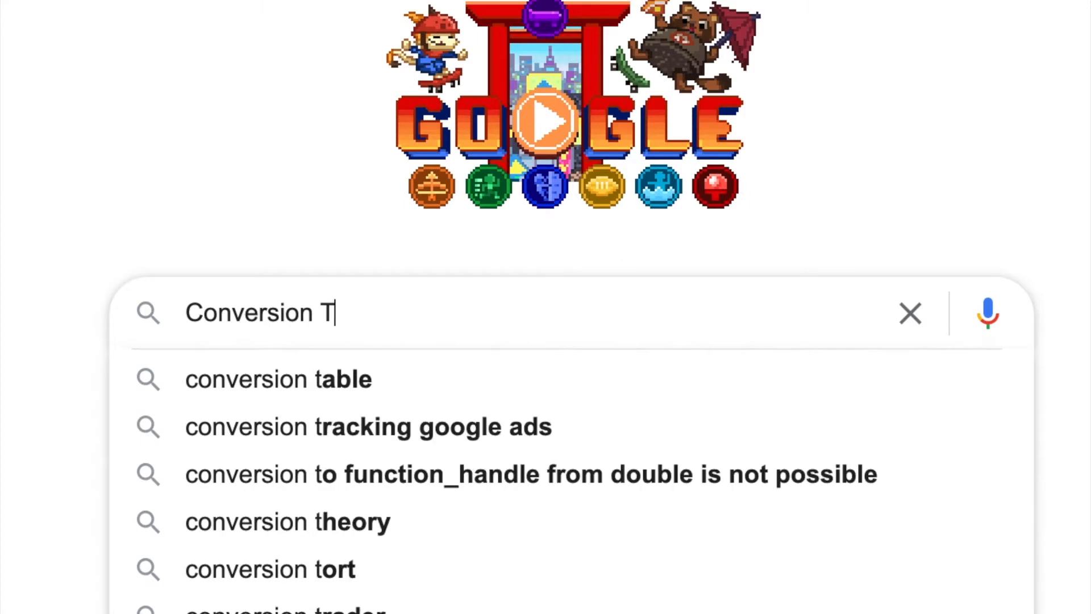
type("ng")
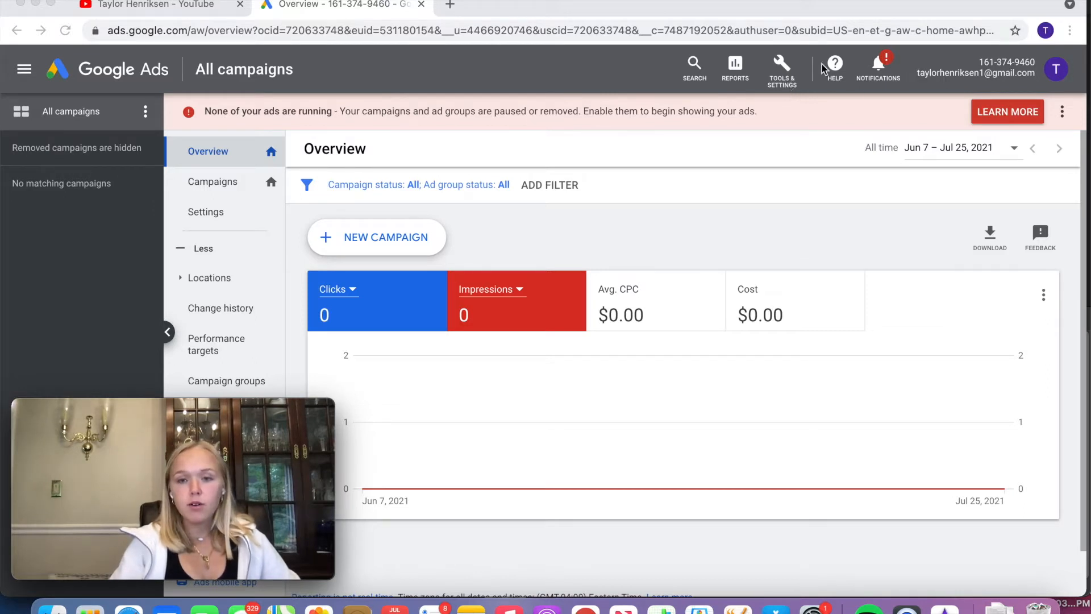
Open the account's conversion actions and start adding a new conversion action
left_click(782, 81)
left_click(782, 80)
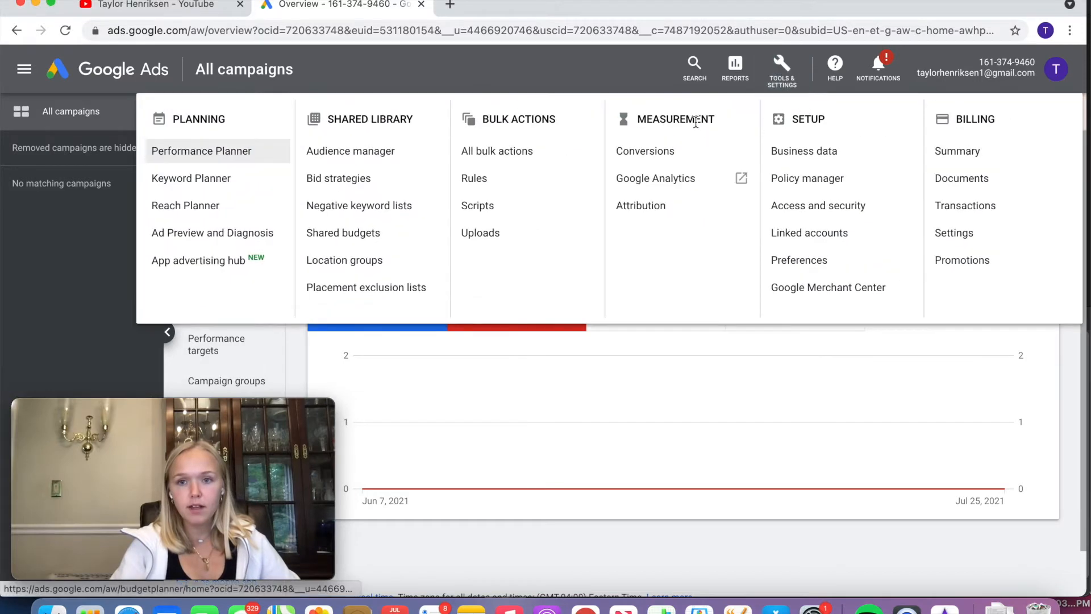
left_click(668, 156)
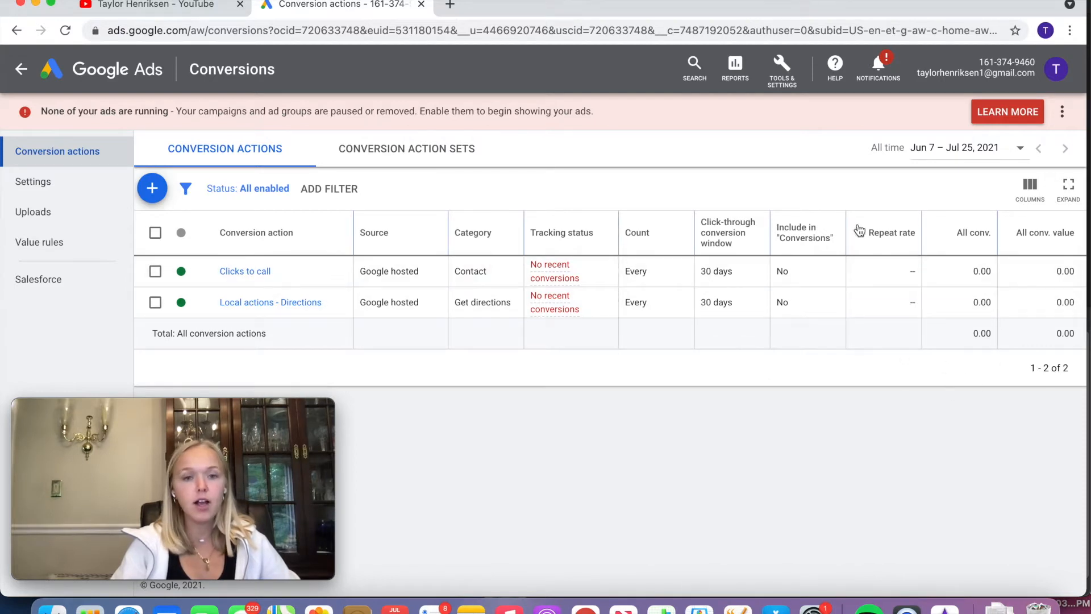
left_click(153, 189)
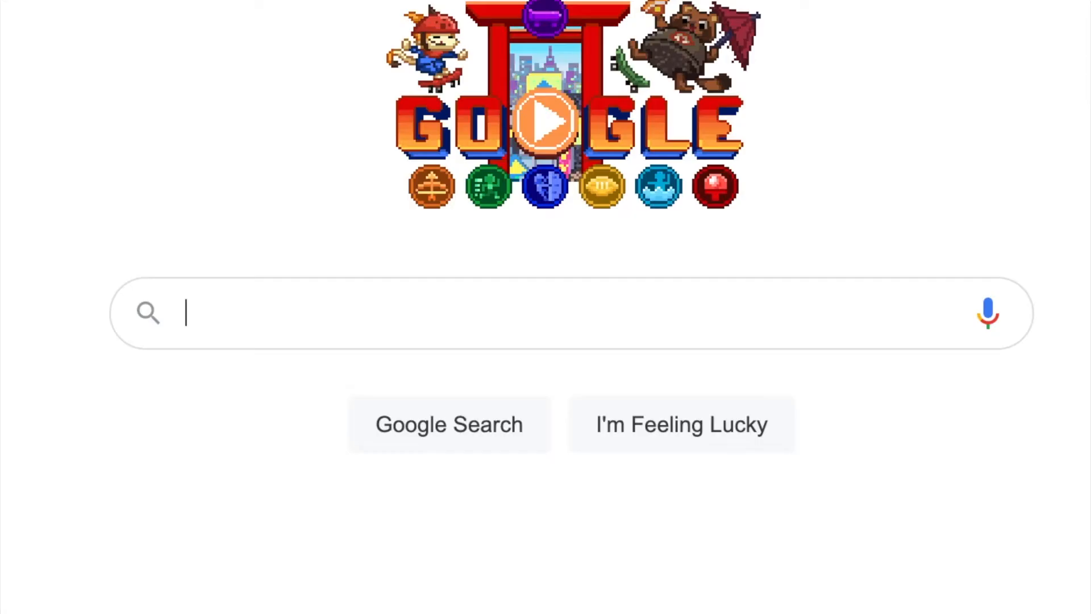
Enter "Search Campaign" as the query in Google search
type("S")
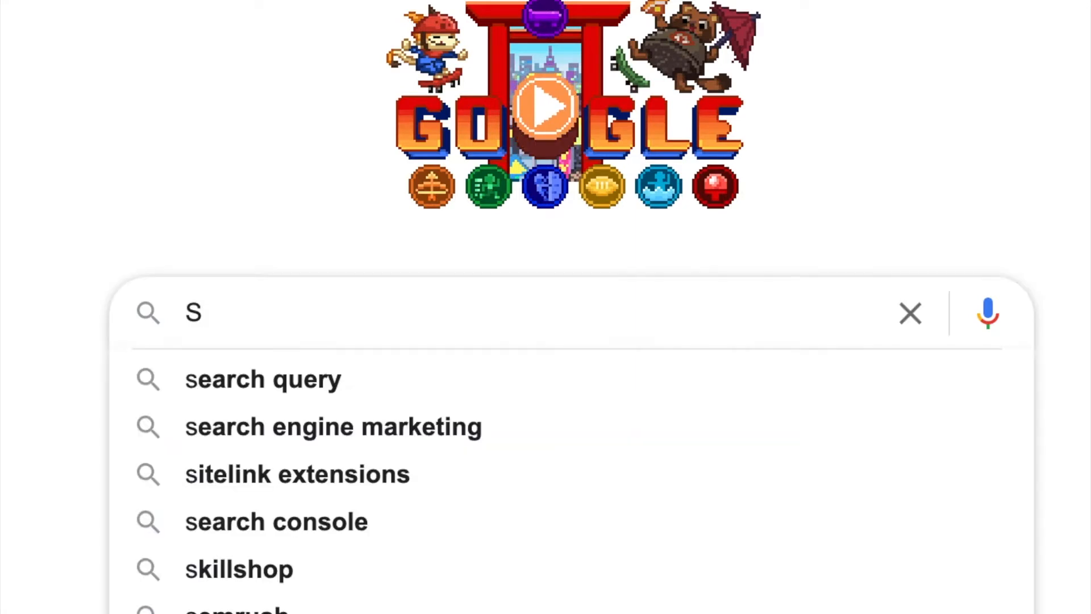
type("earch Campai")
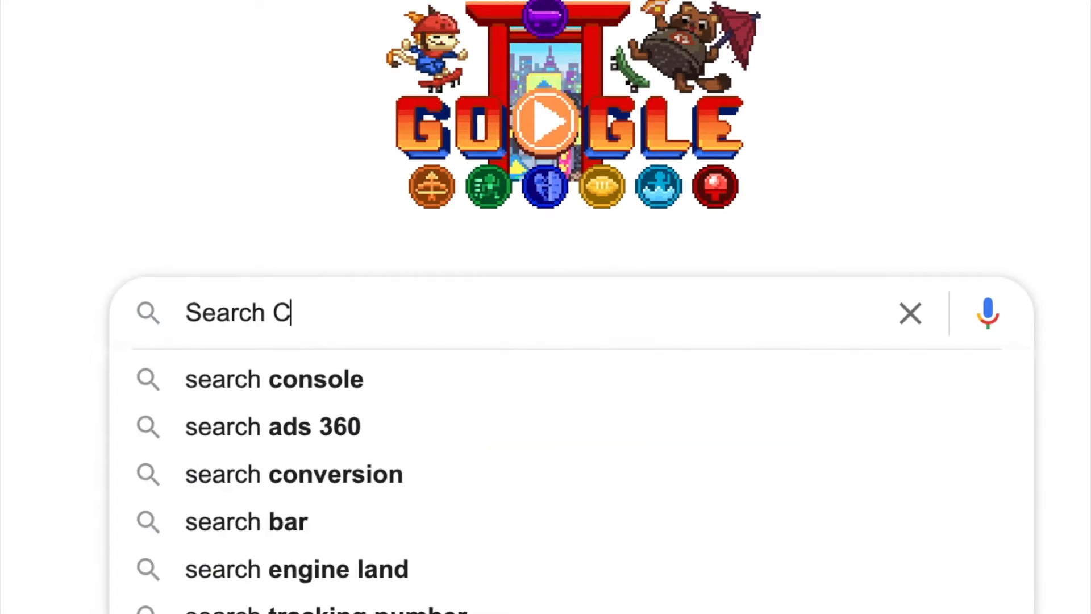
type("gn")
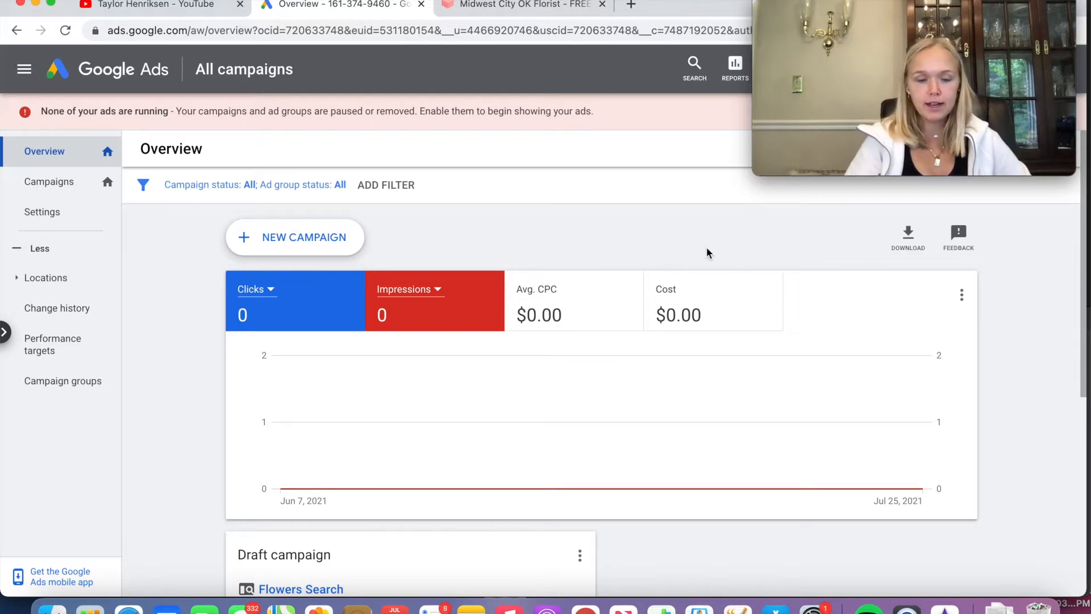
Start a new campaign without a goal's guidance and choose Search as the campaign type
left_click(305, 250)
left_click(346, 304)
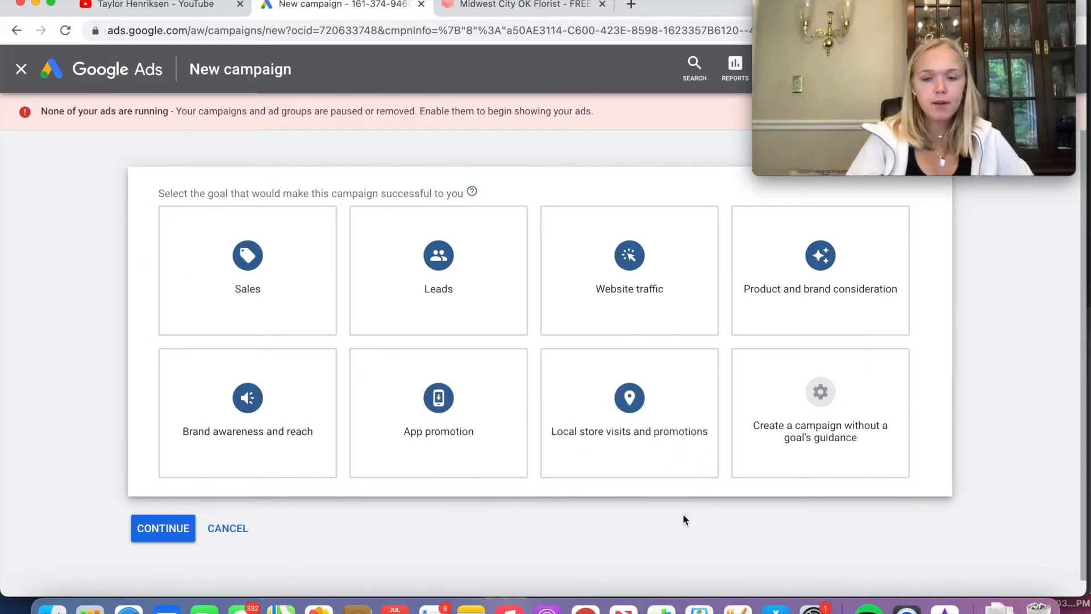
mouse_move(884, 468)
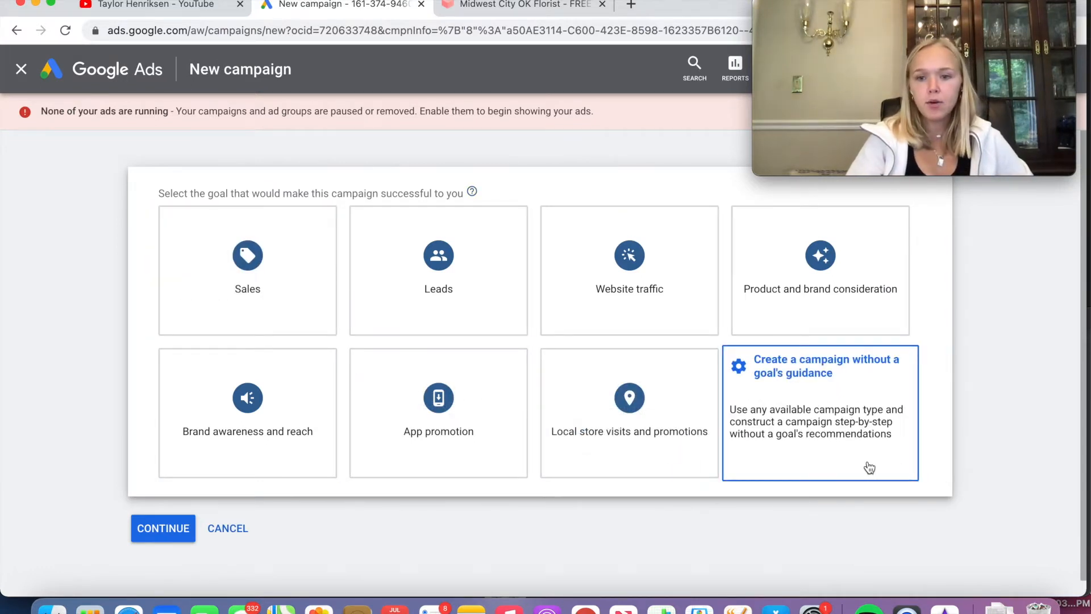
left_click(827, 441)
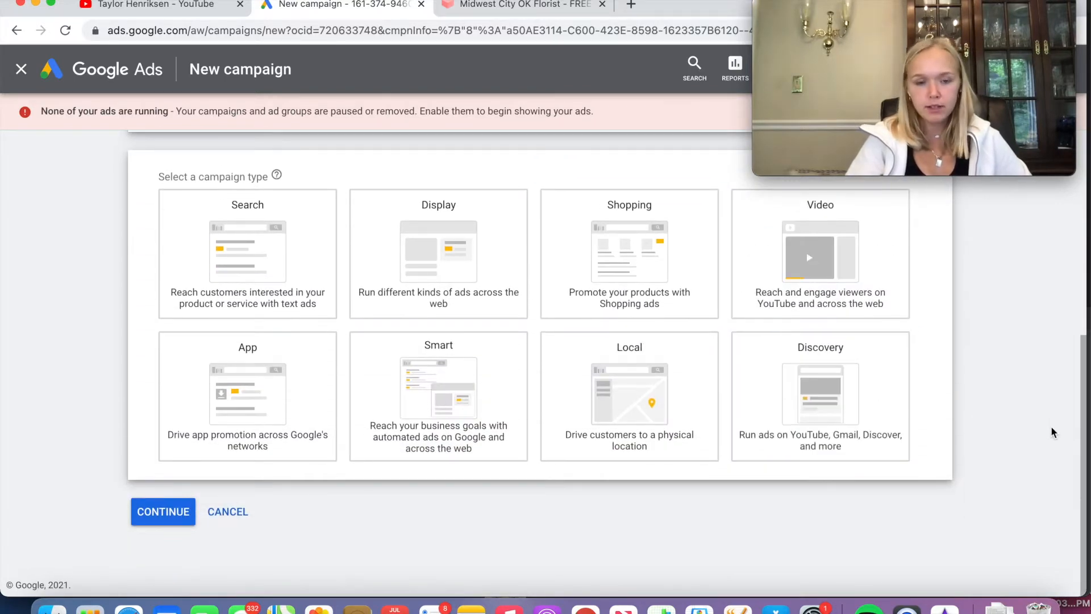
left_click(250, 300)
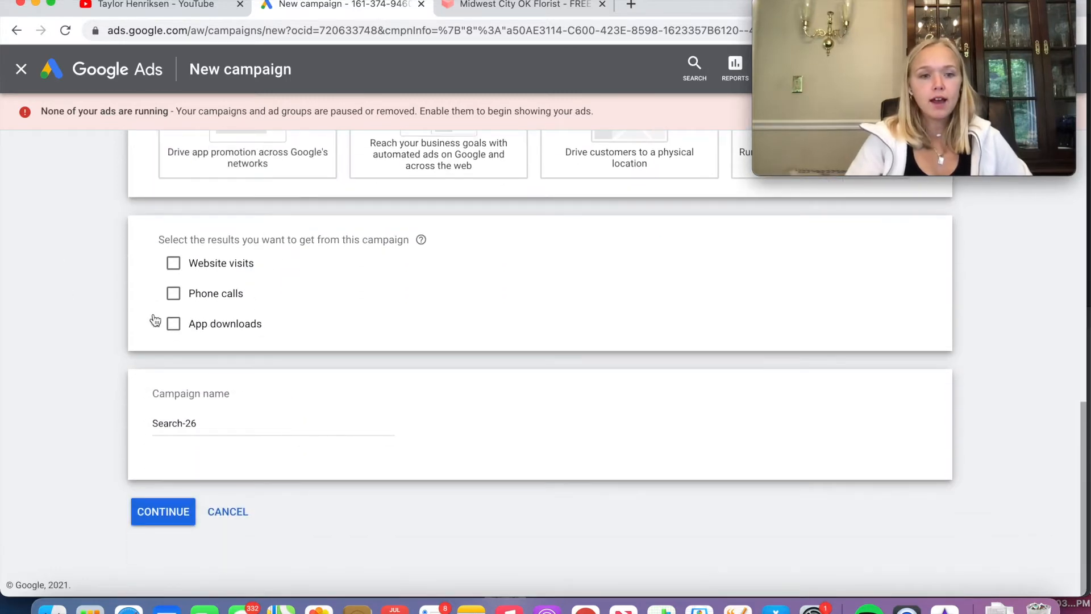
Name the campaign "Flowers Search" and continue with it as a new campaign instead of the saved draft
double_click(321, 427)
triple_click(321, 427)
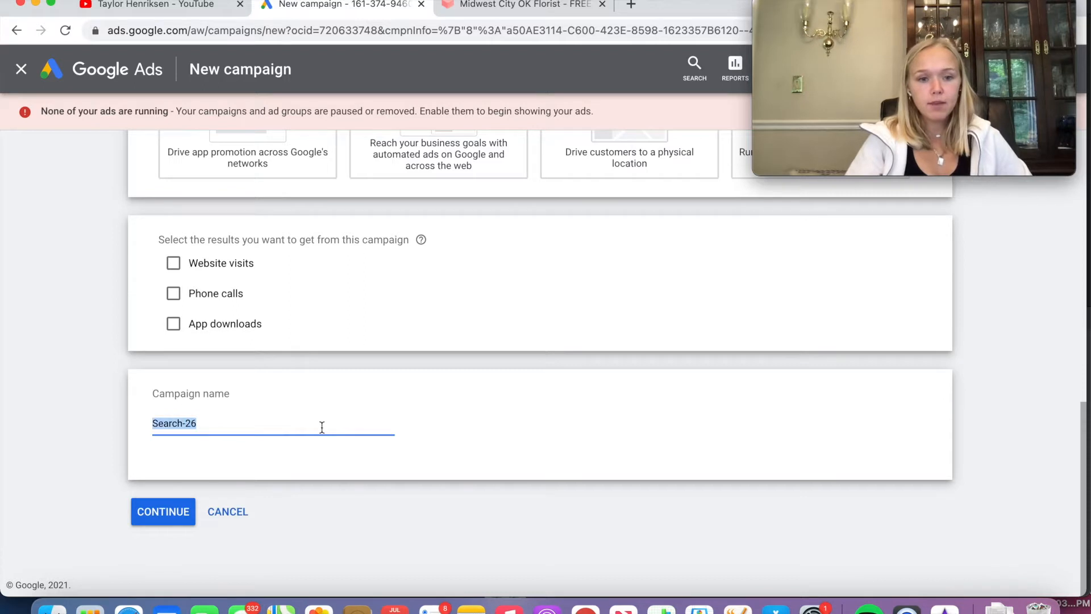
type("F")
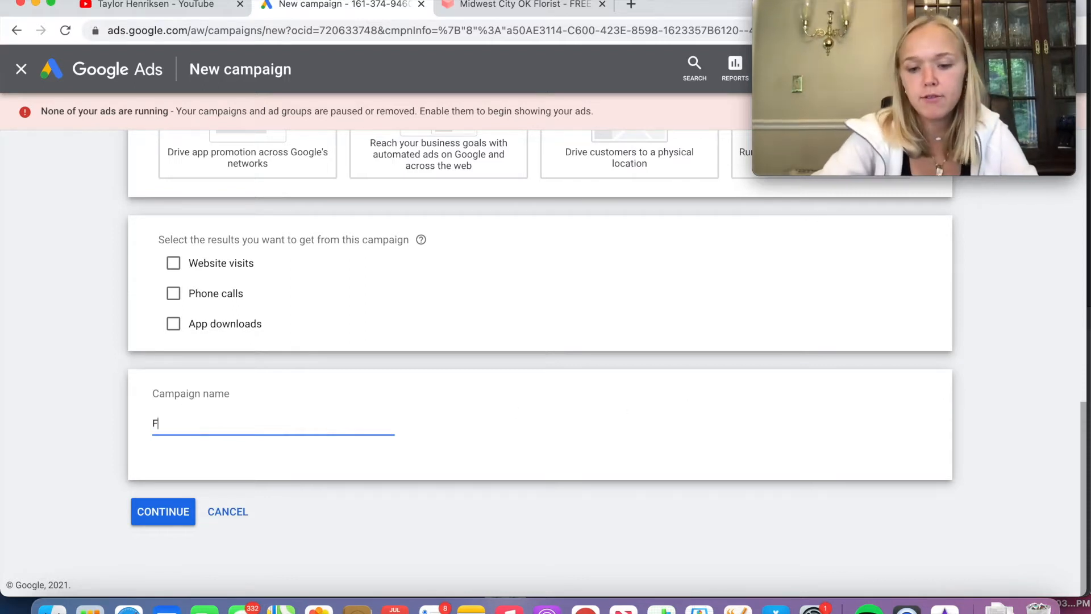
type("lowers Search")
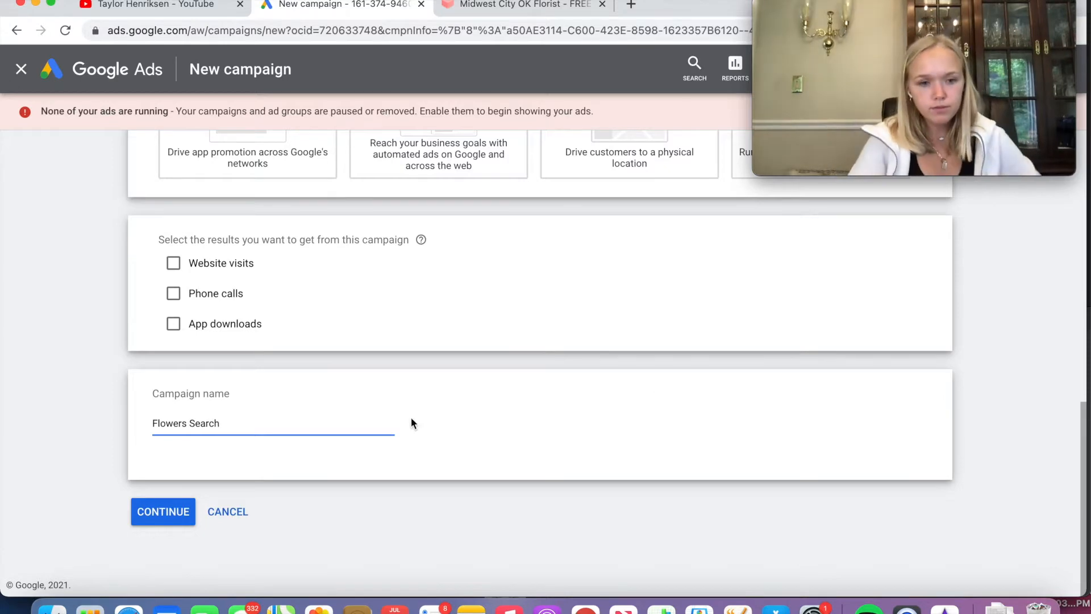
left_click(163, 511)
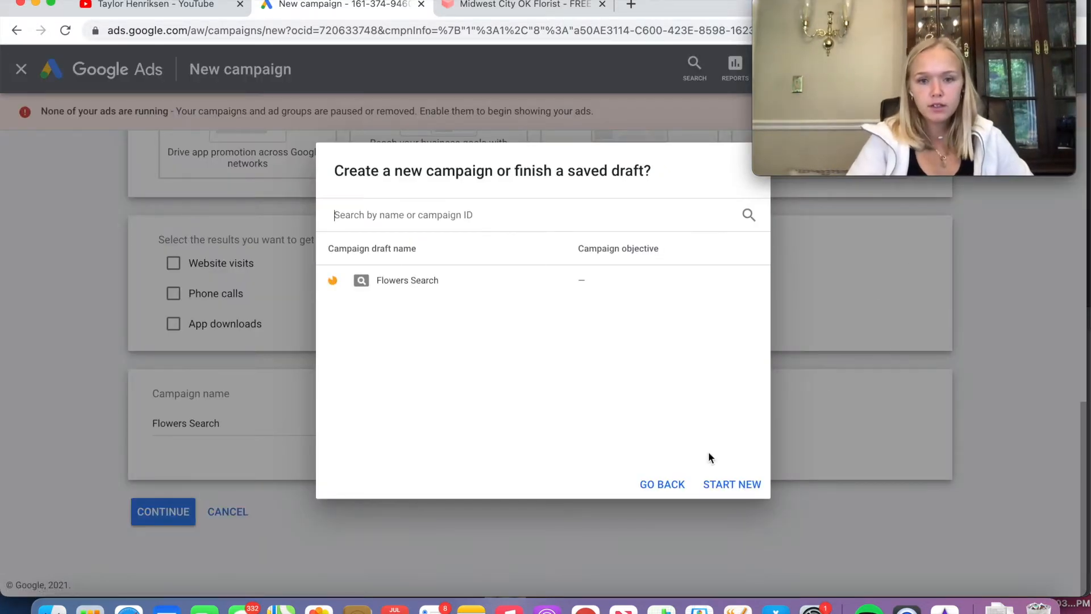
left_click(738, 488)
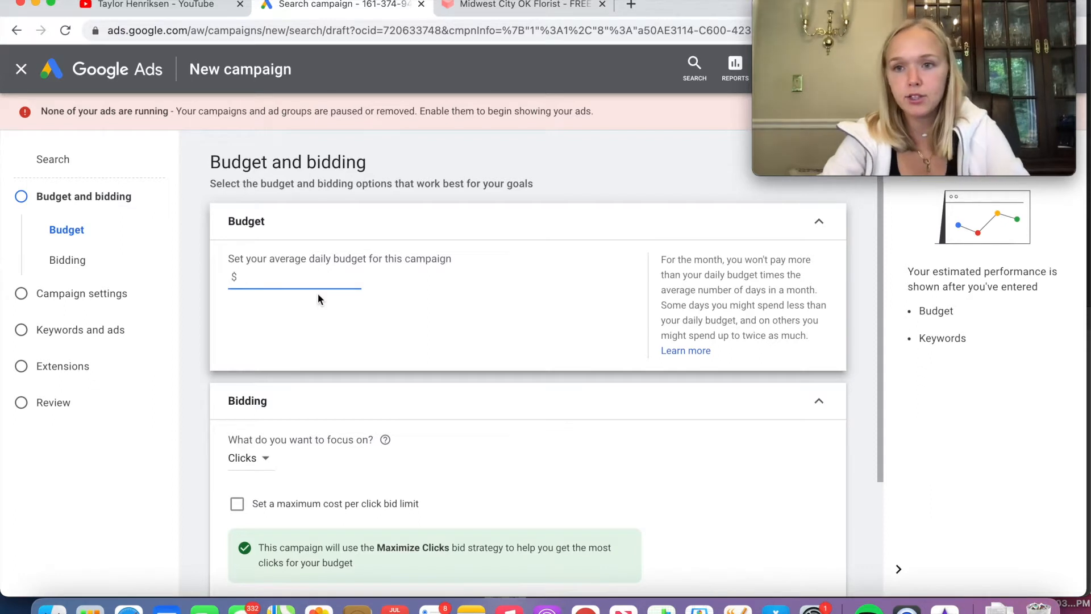
Set the average daily budget to $5.00, keep Clicks as the bidding focus, and proceed to the campaign settings
type("5.00")
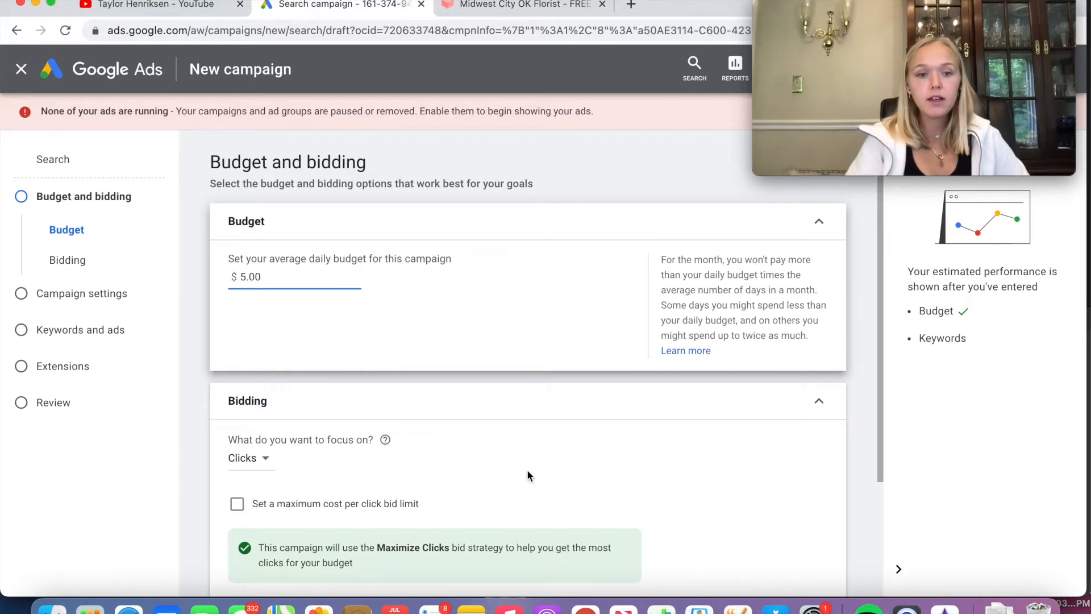
scroll(568, 462, "down", 5)
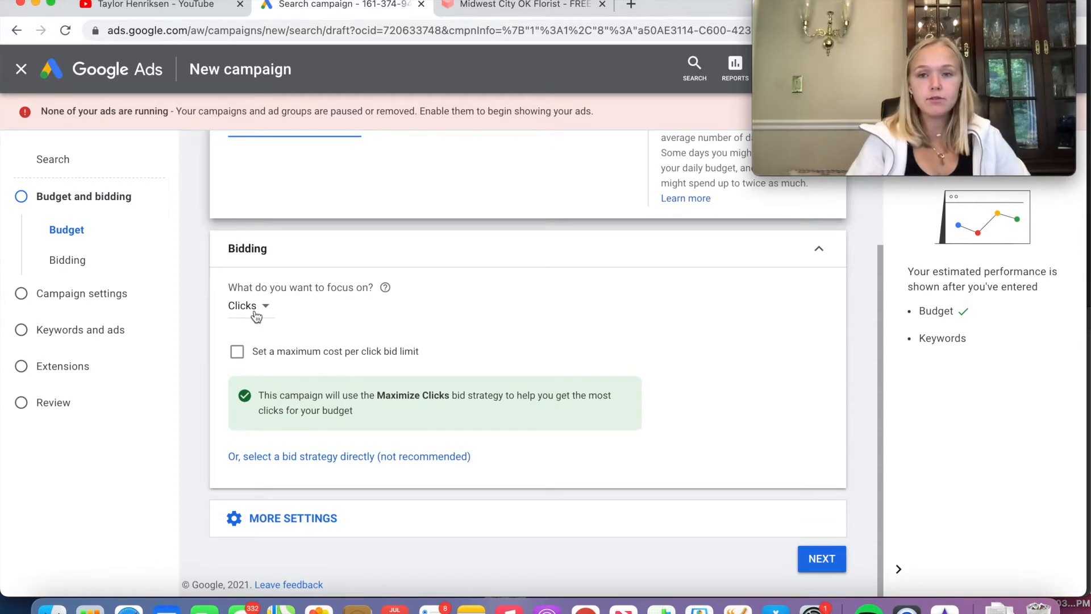
left_click(255, 315)
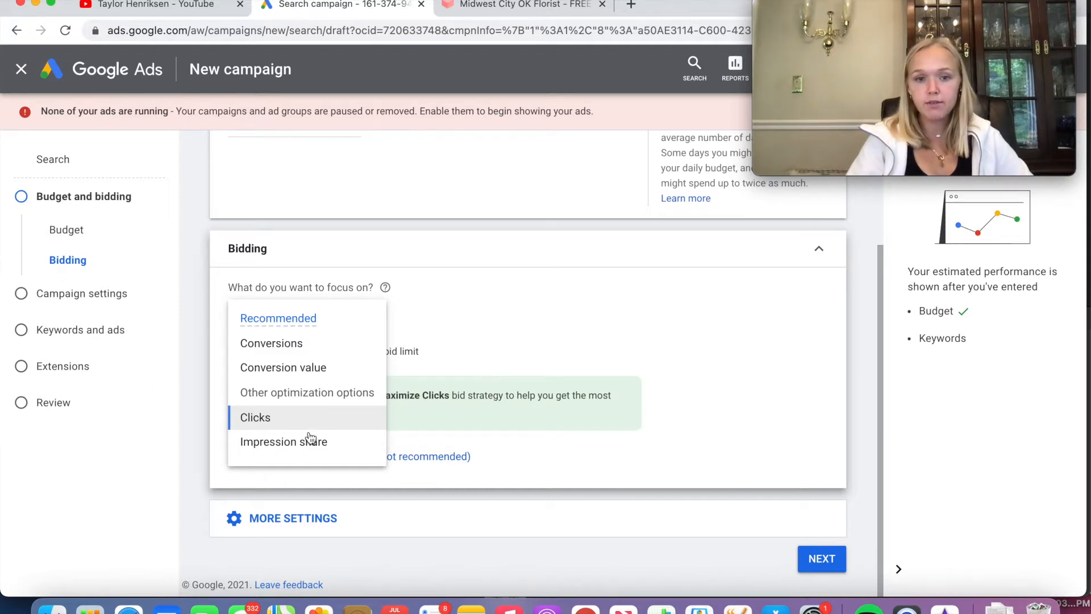
left_click(474, 348)
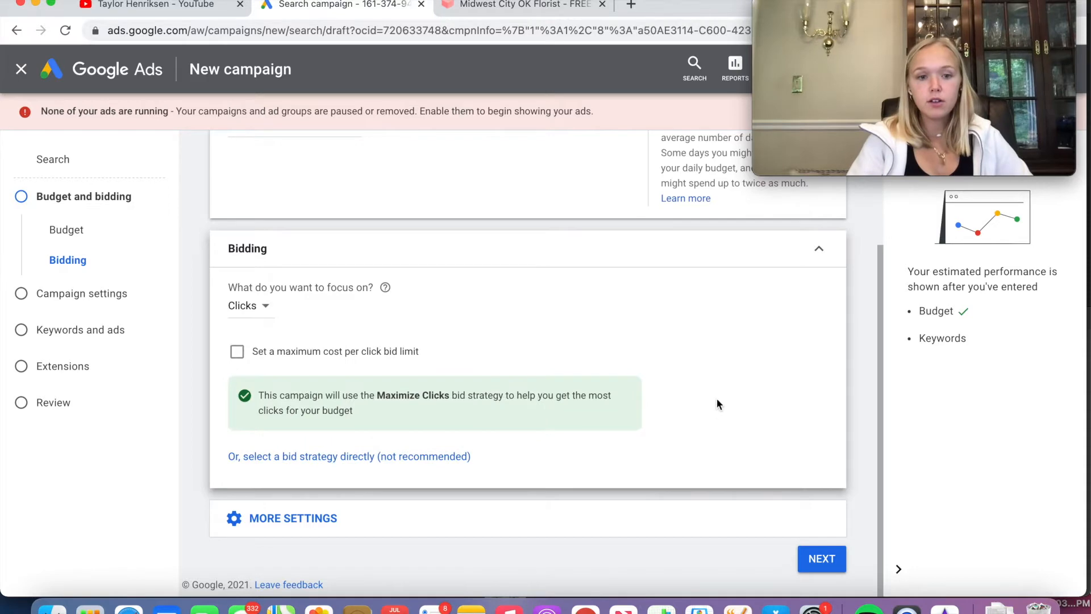
left_click(828, 560)
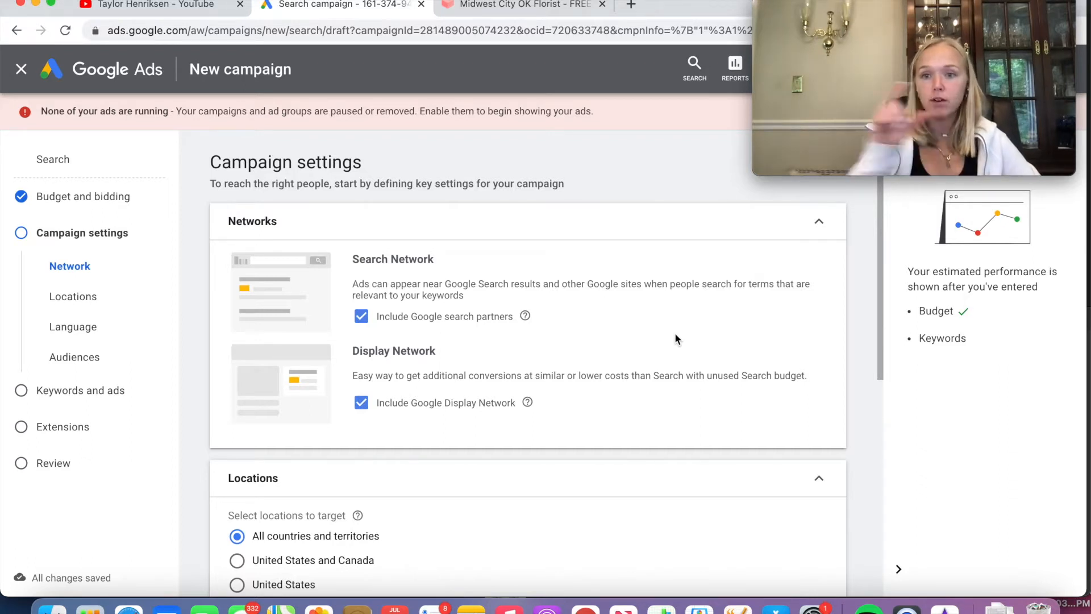
Exclude Google search partners and the Google Display Network, and set the campaign's target location to United States
left_click(362, 316)
left_click(362, 413)
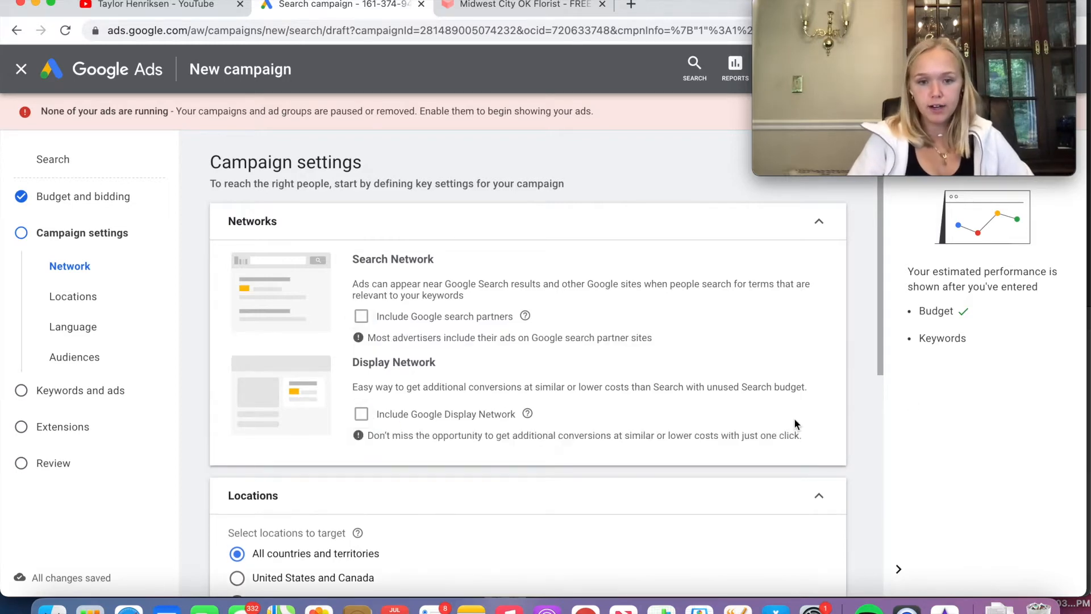
scroll(784, 420, "down", 7)
scroll(762, 431, "up", 4)
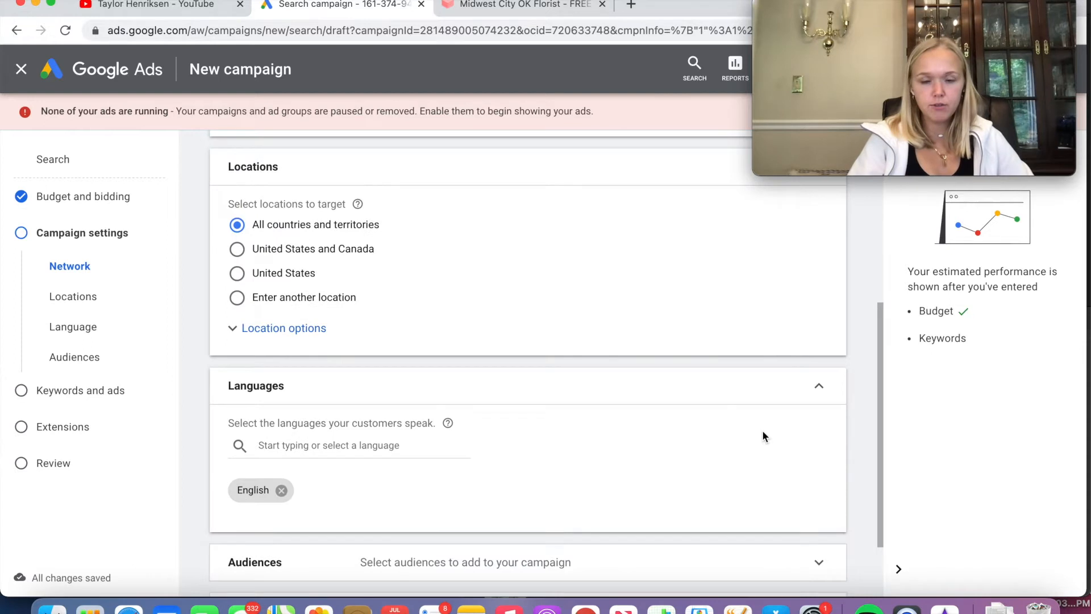
scroll(761, 431, "up", 1)
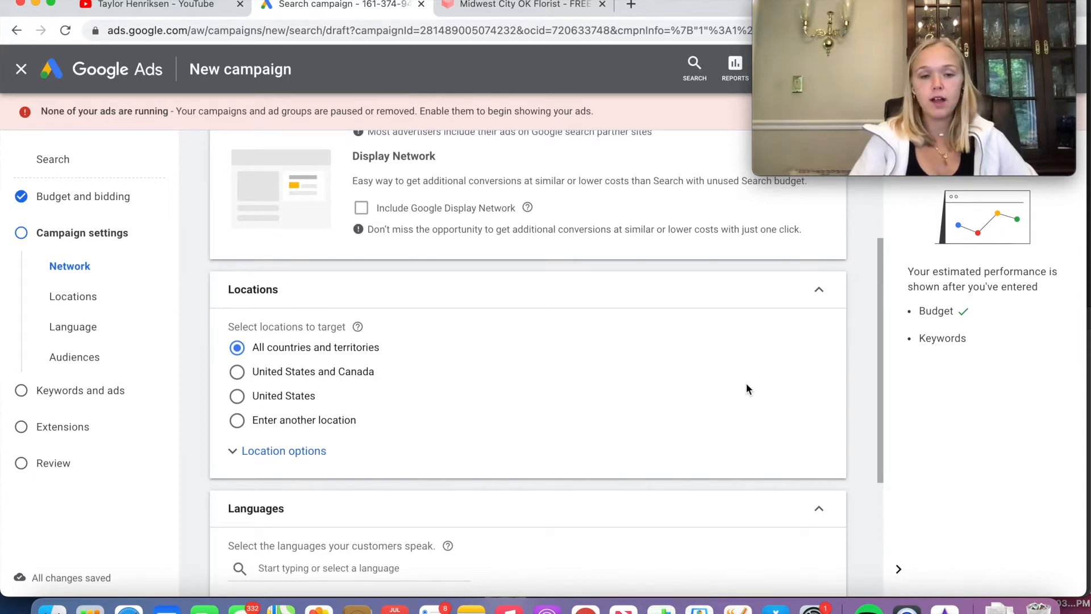
left_click(284, 400)
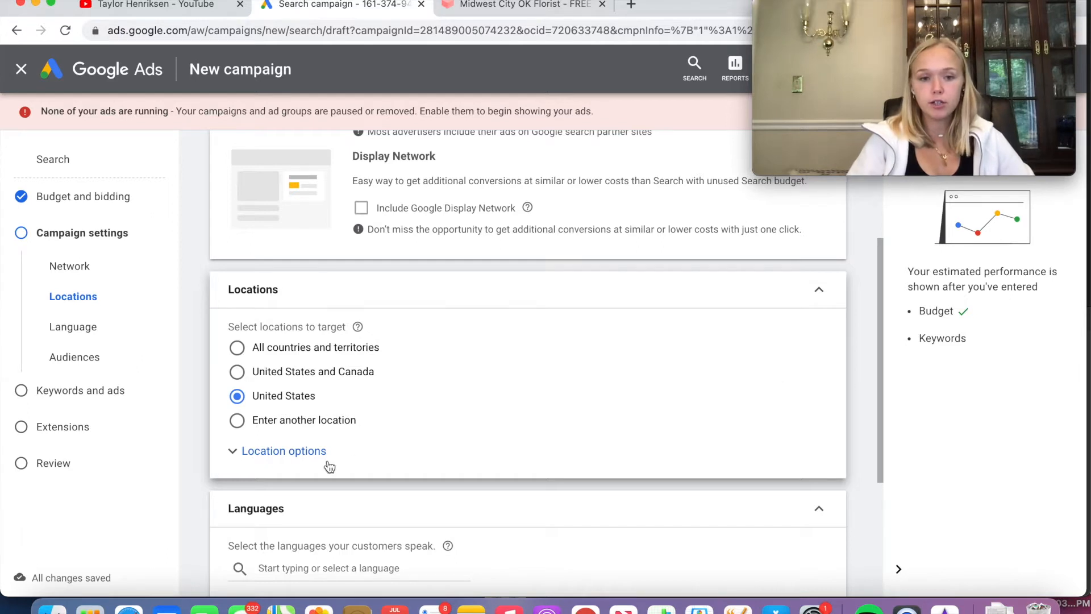
Switch to targeting another location and add West Falls Church, Virginia as a target through the advanced location search
left_click(305, 425)
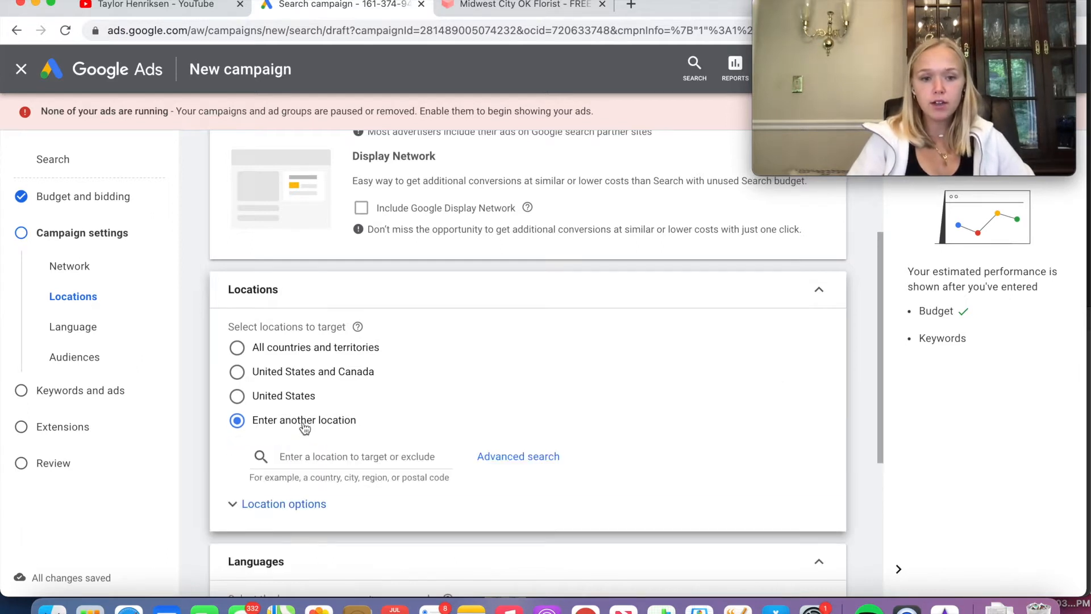
left_click(496, 457)
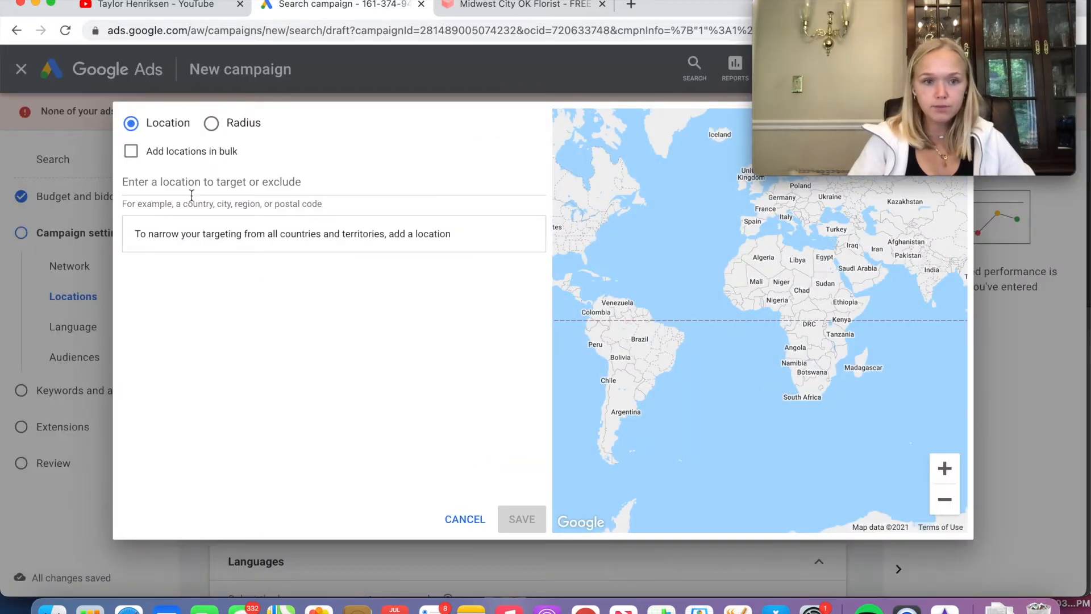
left_click(193, 186)
type("F")
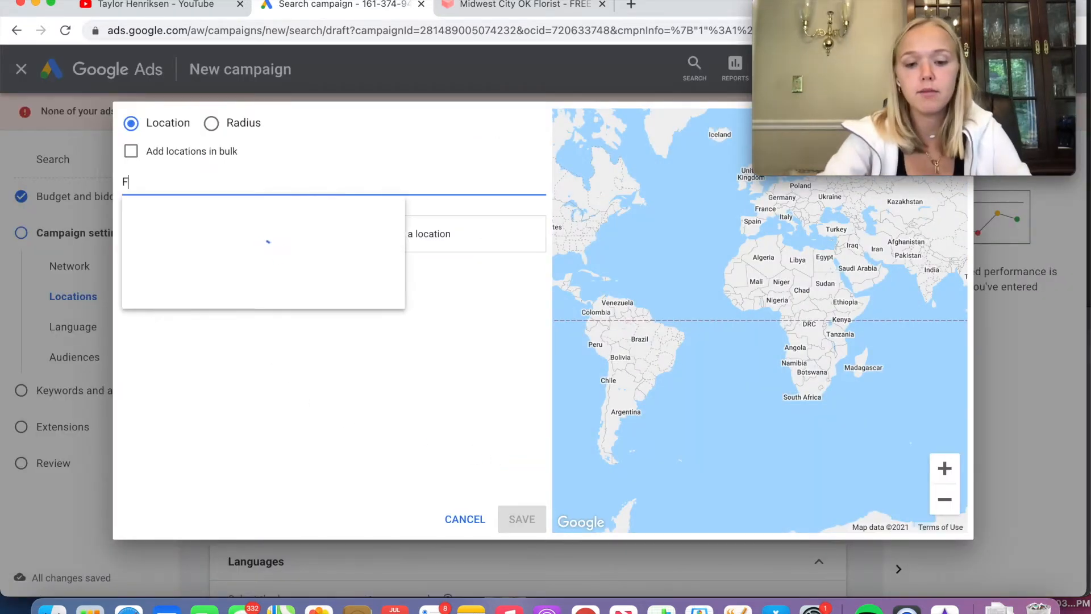
type("alls")
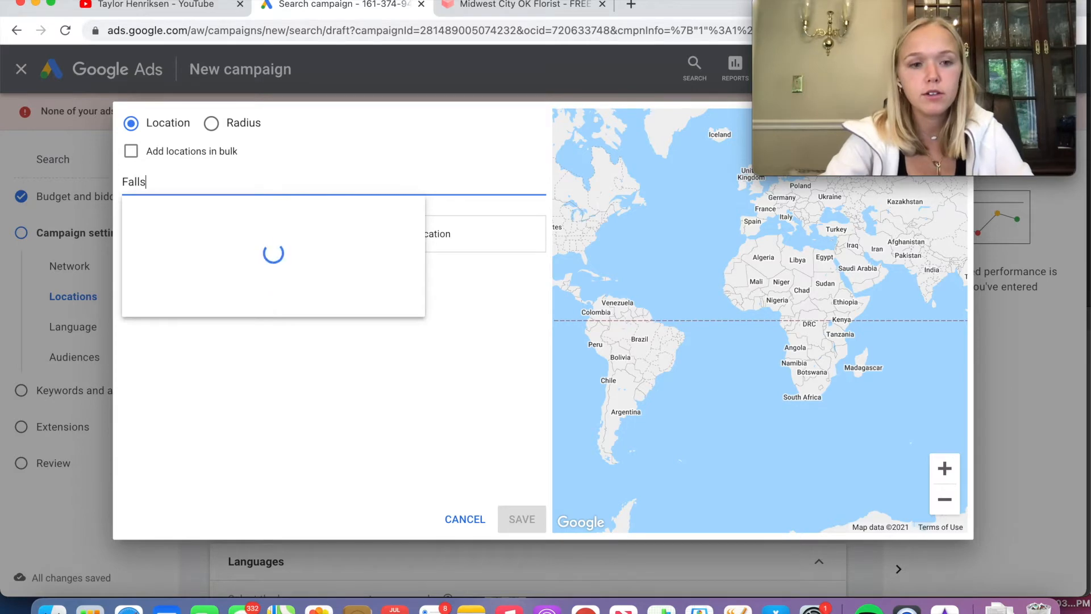
type(" Church")
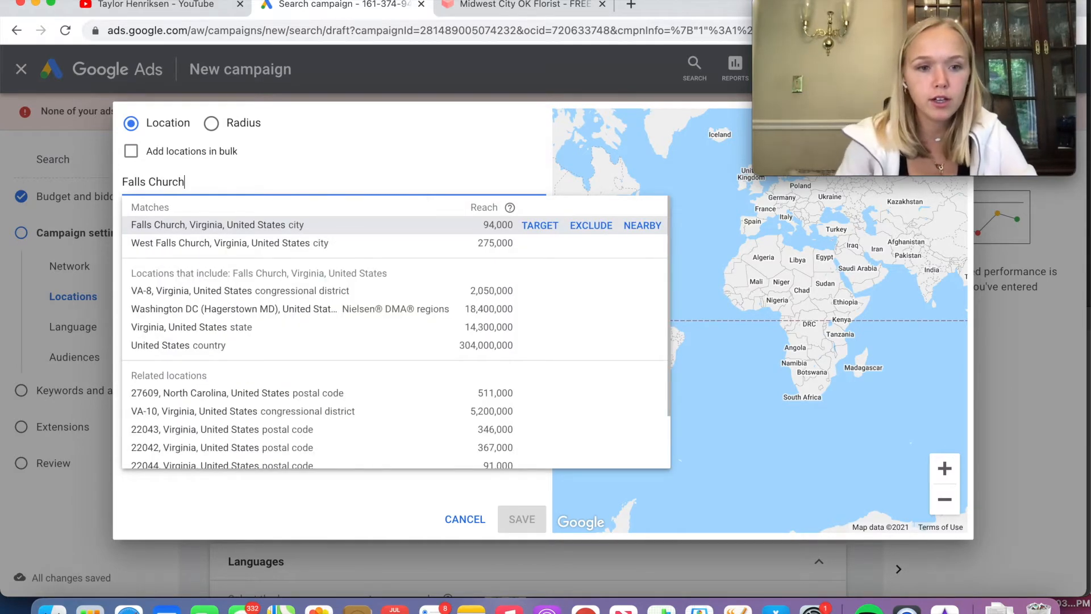
left_click(270, 244)
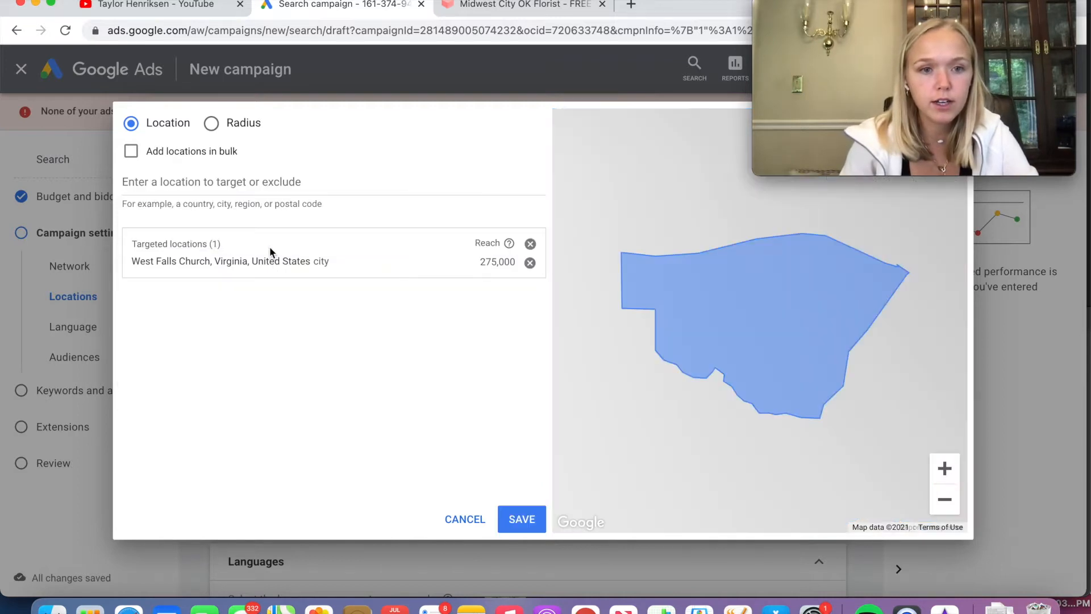
Add a radius target of 30 mi around Falls Church, VA
left_click(232, 128)
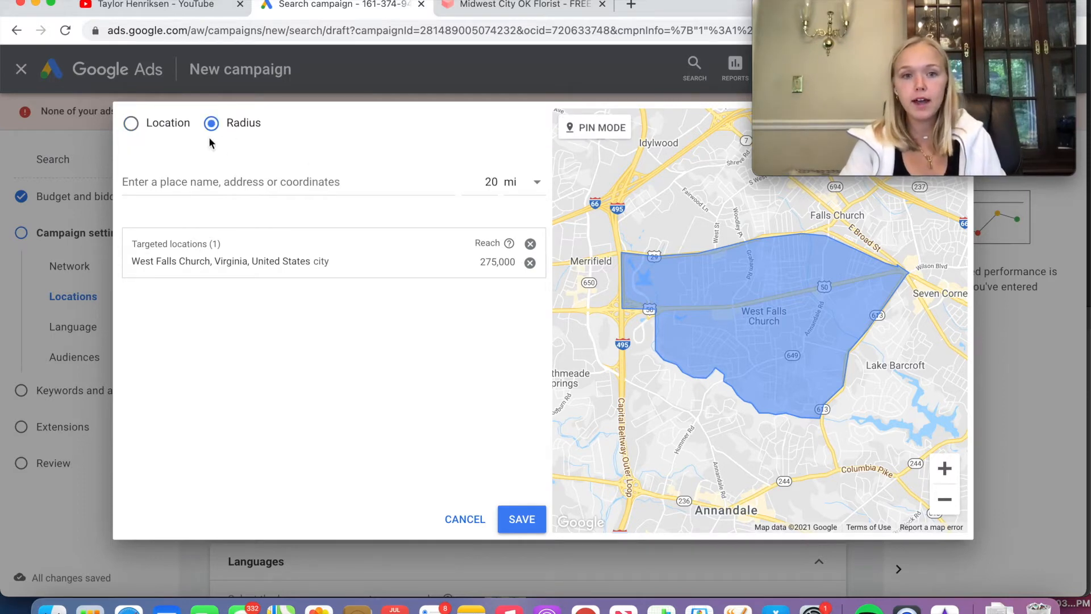
left_click(495, 184)
key("BackSpace")
type("3")
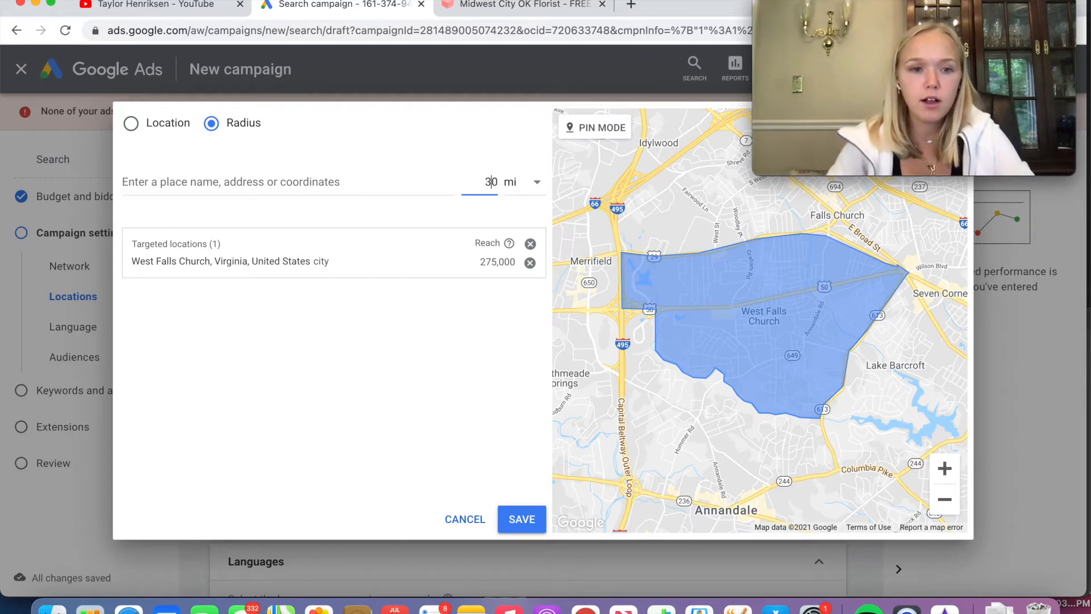
left_click(373, 179)
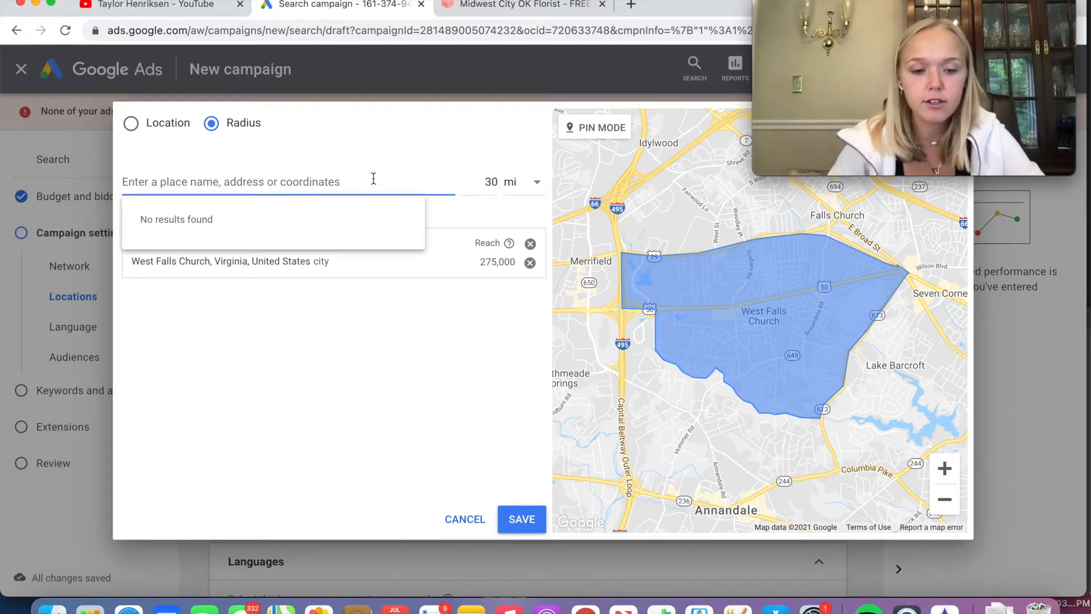
type("west")
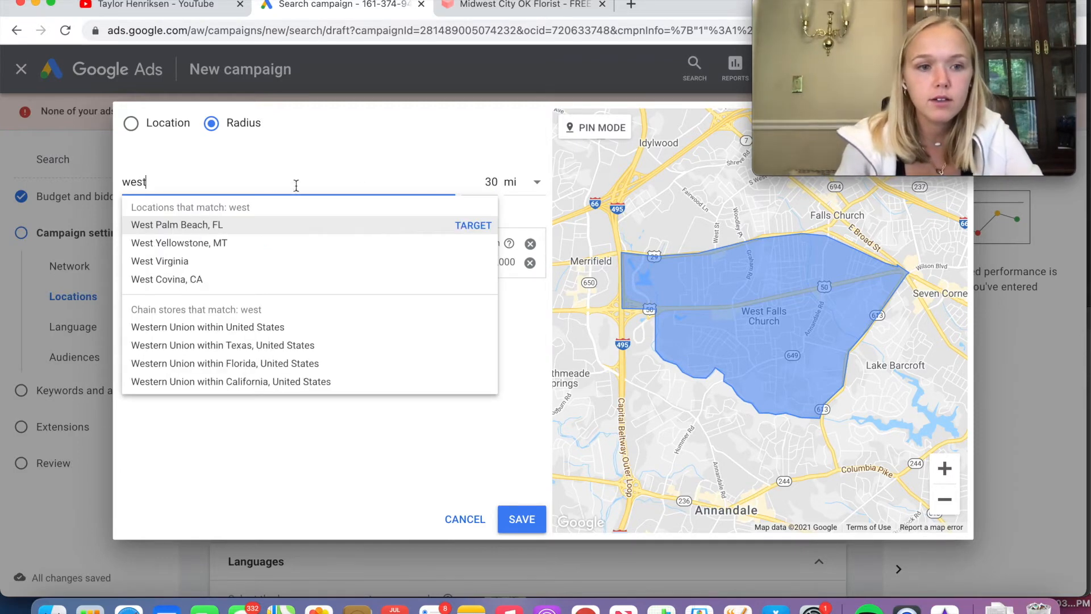
key("BackSpace")
key("BackSpace")
key("BackSpace")
key("BackSpace")
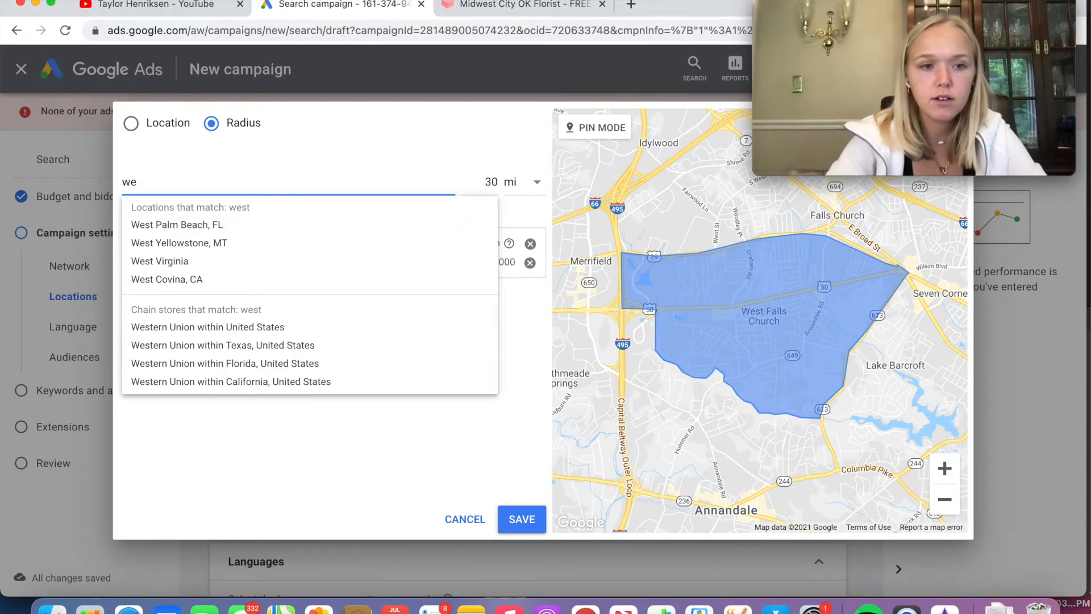
type("fall")
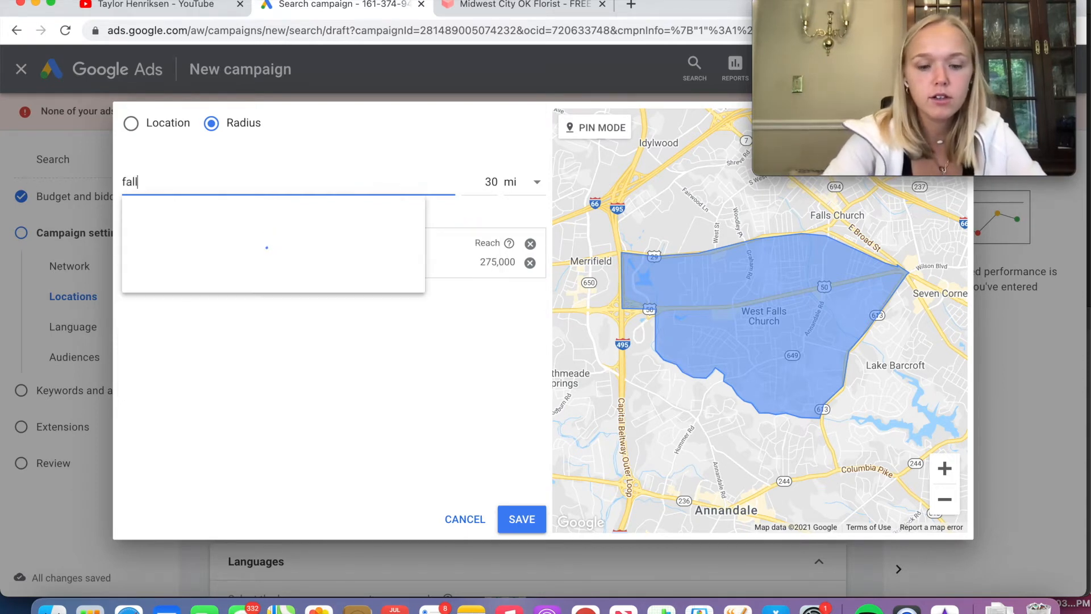
type("s church")
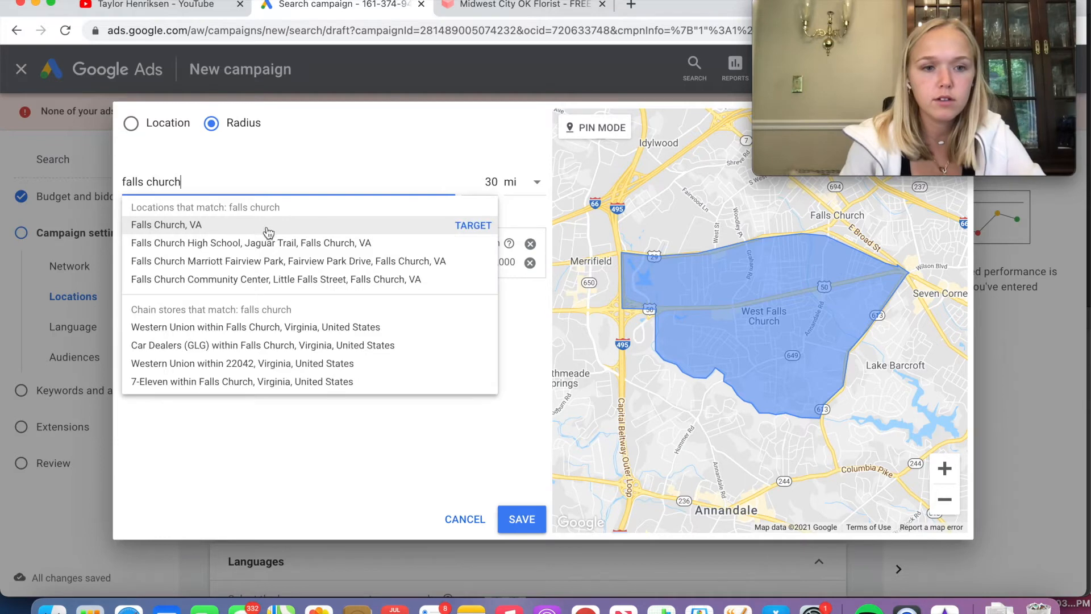
left_click(247, 228)
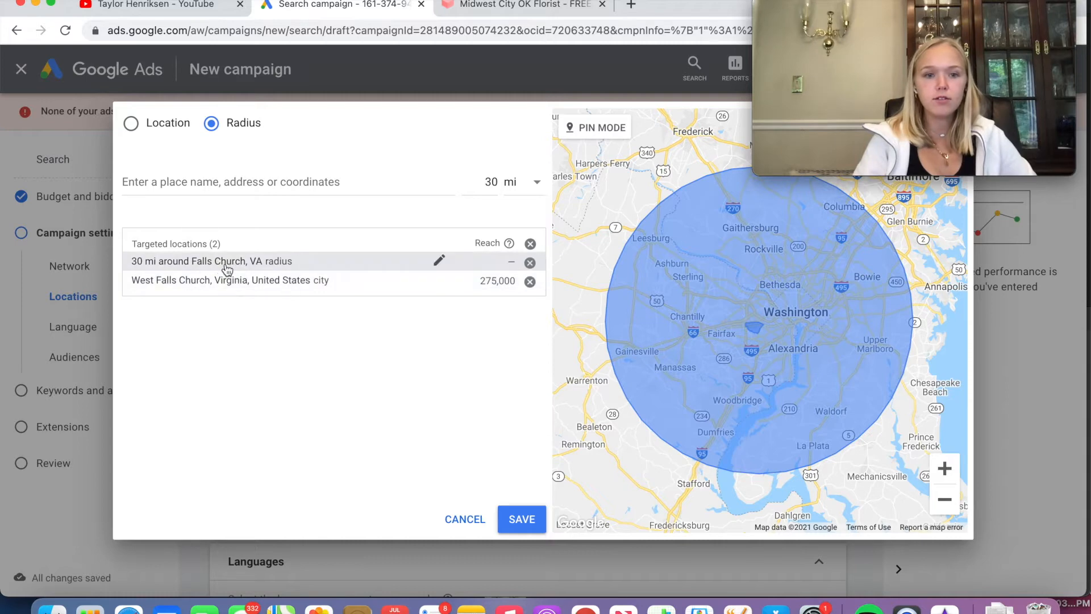
Remove West Falls Church, Virginia from the targeted locations and save the location targeting
left_click(530, 282)
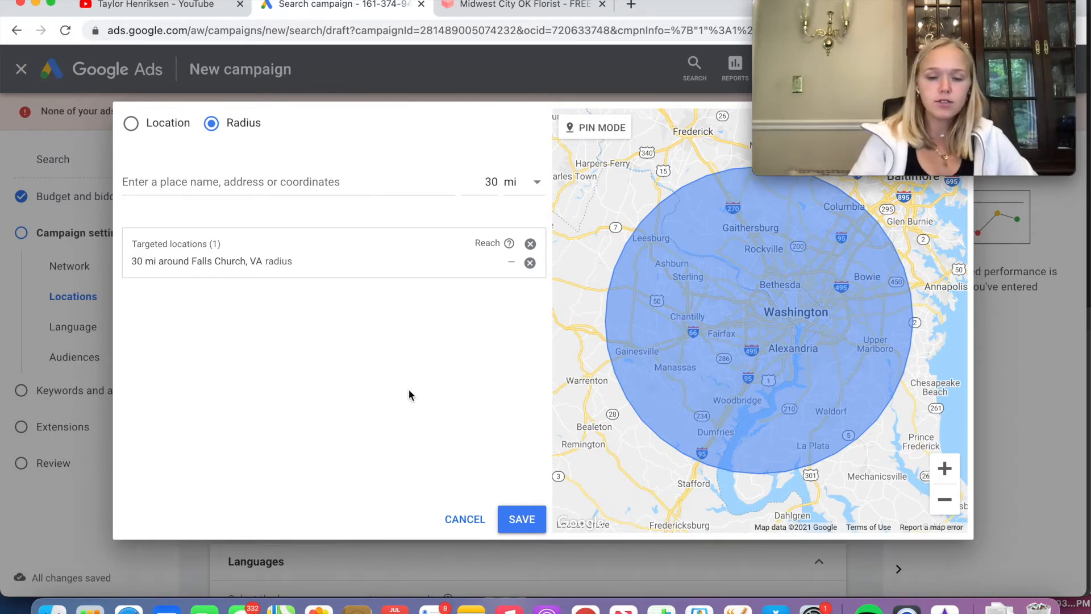
left_click(522, 518)
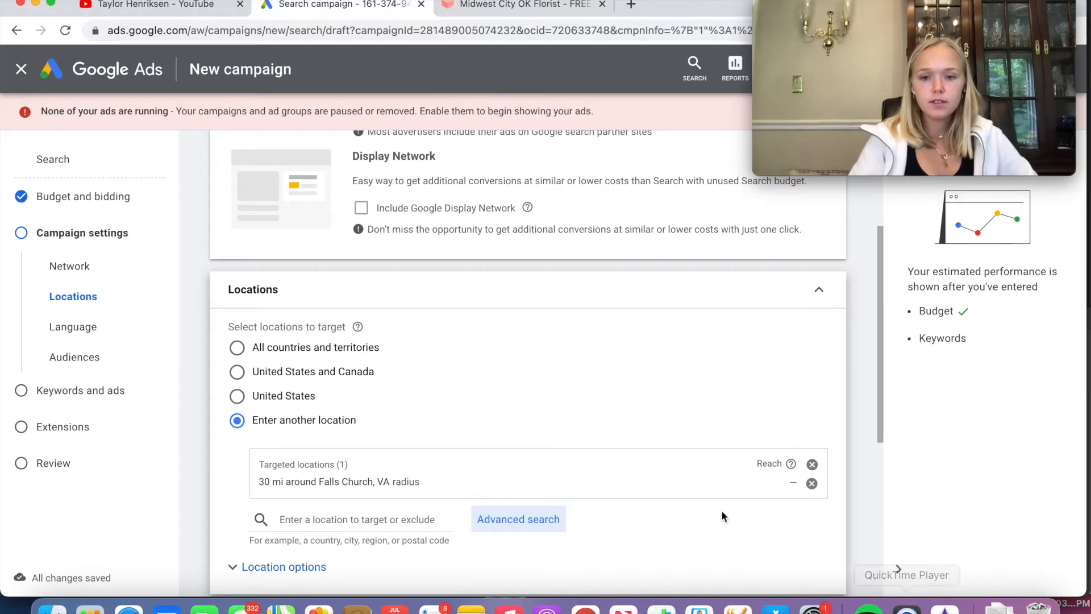
Expand the campaign's audiences settings and search for "flowers" to review the matching in-market audiences
scroll(724, 503, "up", 2)
scroll(727, 492, "down", 7)
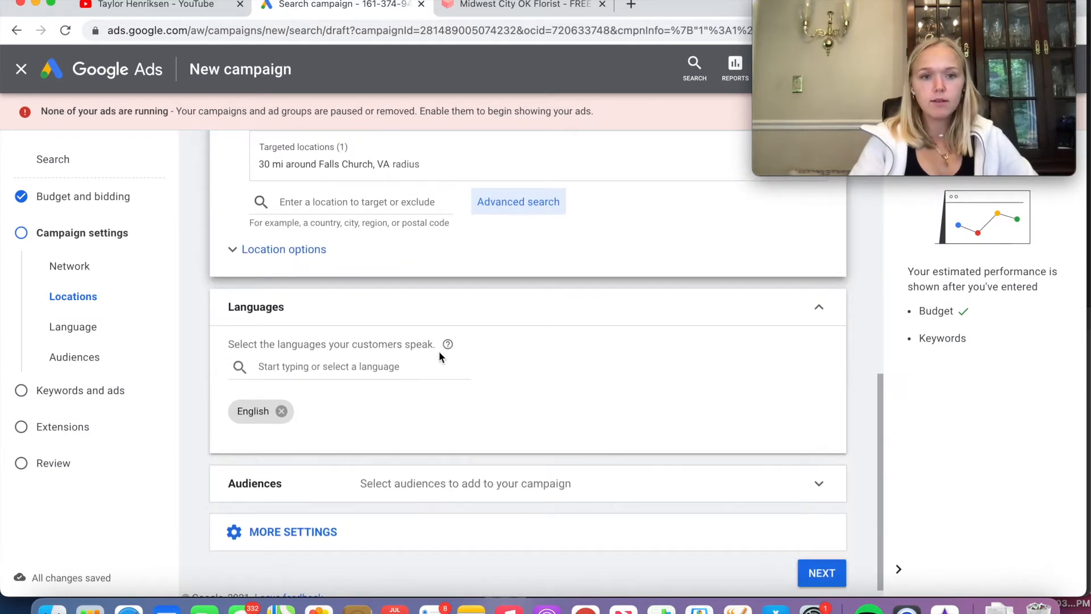
scroll(687, 304, "up", 2)
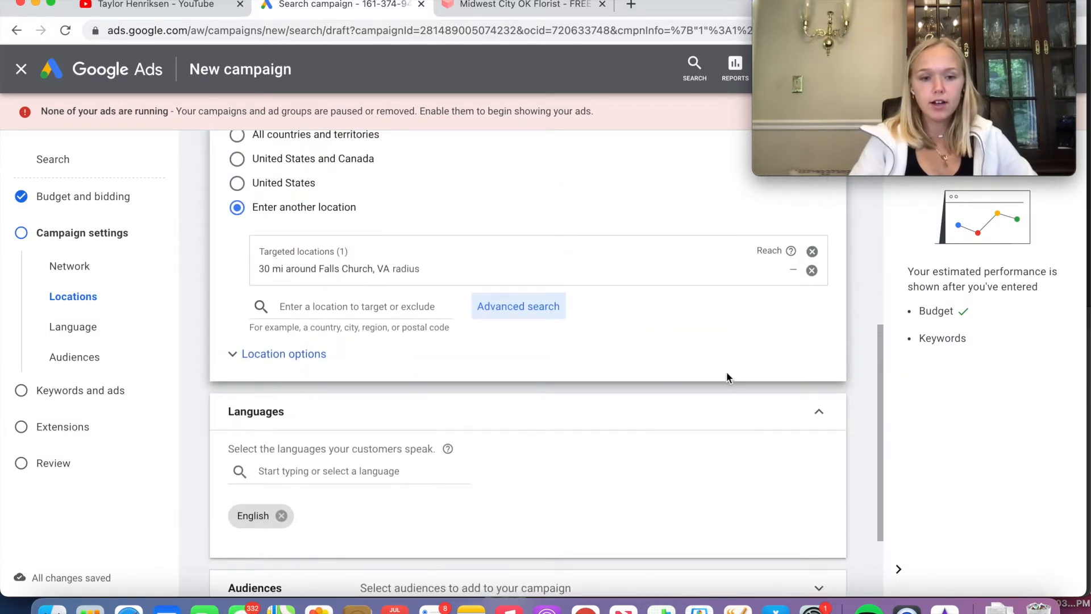
scroll(724, 380, "down", 2)
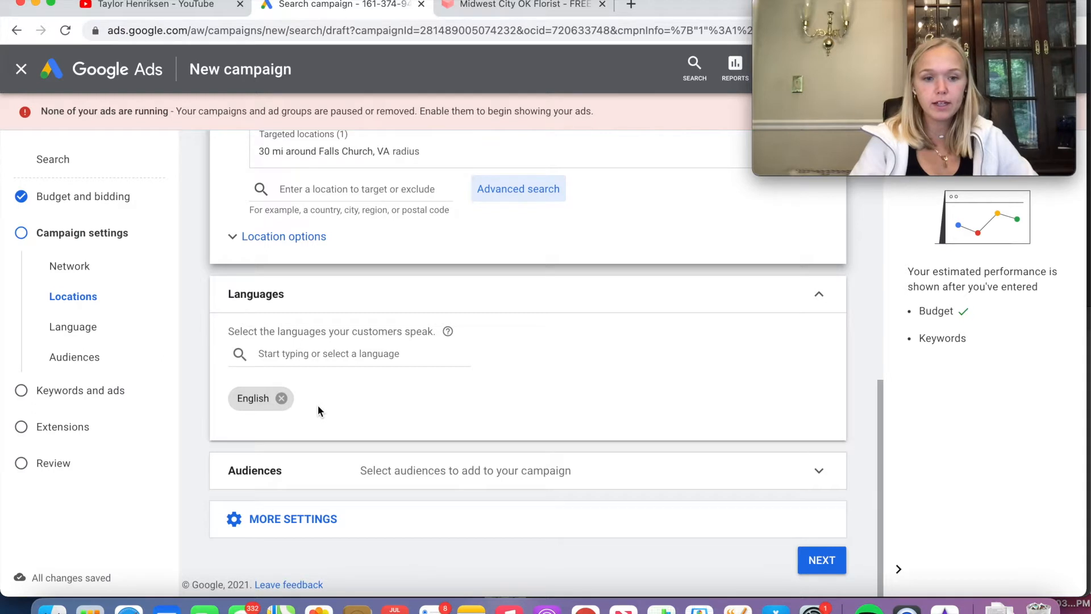
left_click(696, 472)
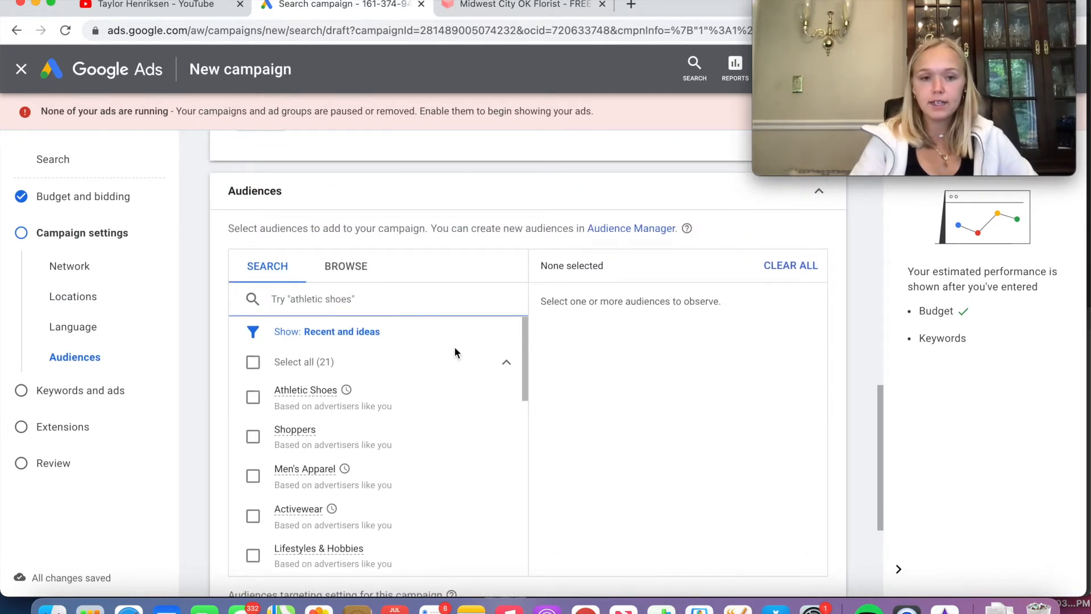
scroll(455, 347, "up", 1)
scroll(690, 455, "up", 1)
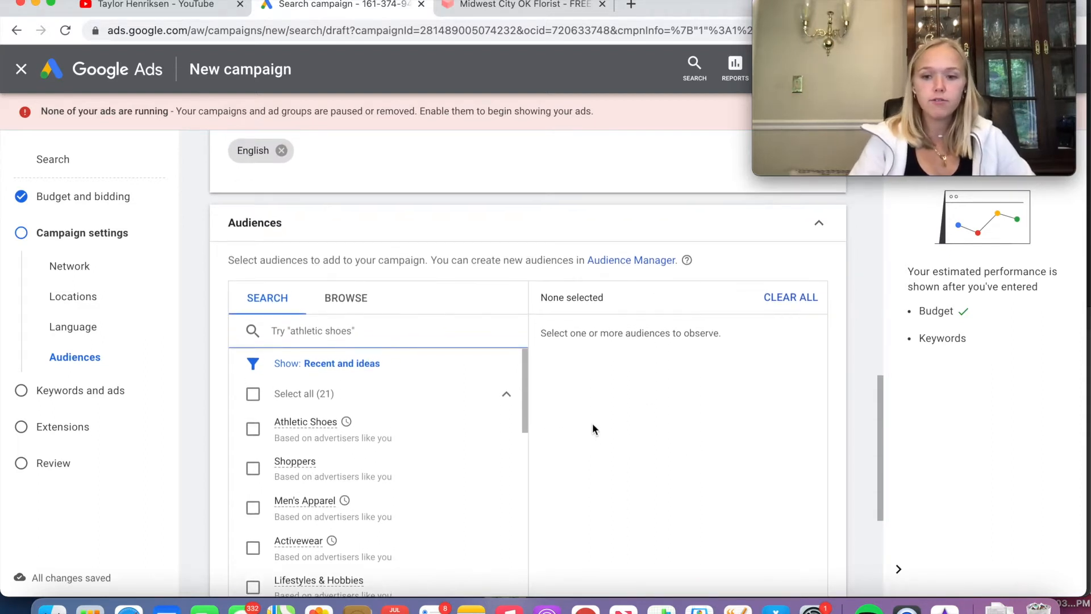
scroll(591, 425, "down", 3)
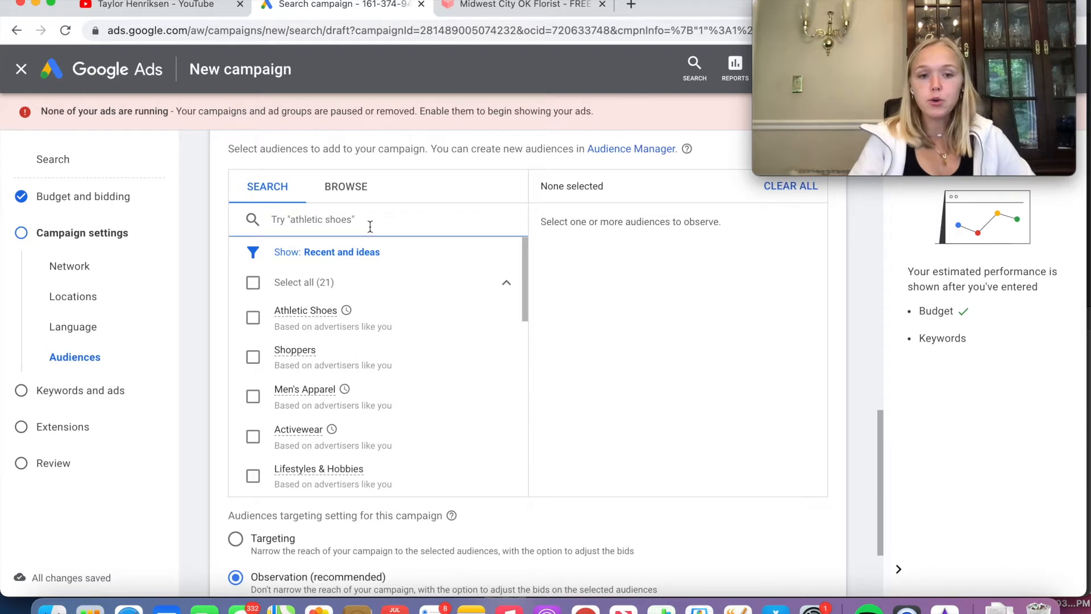
type("flowers")
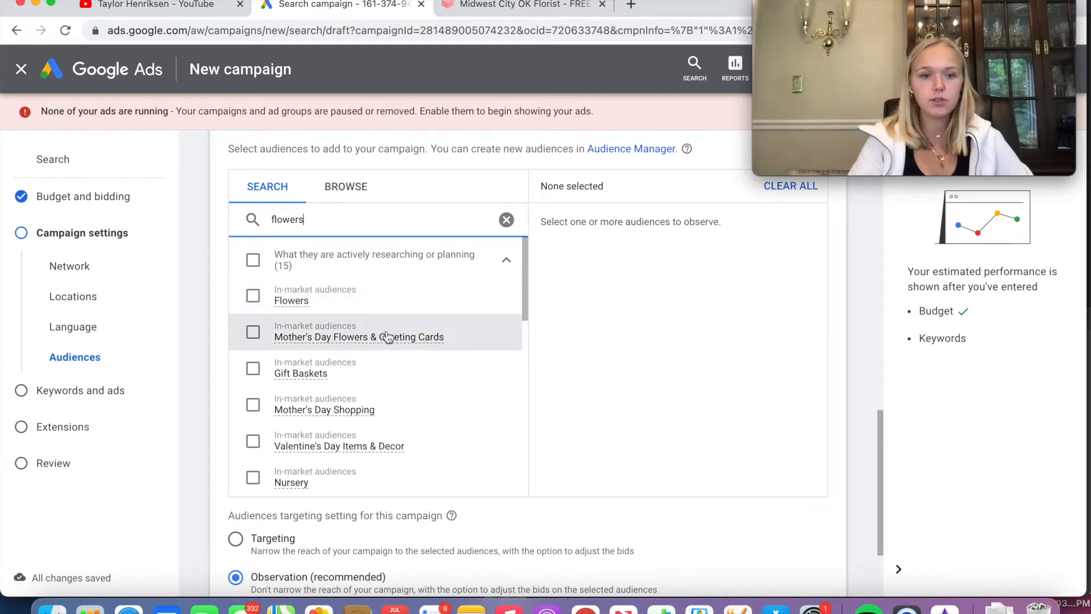
mouse_move(429, 342)
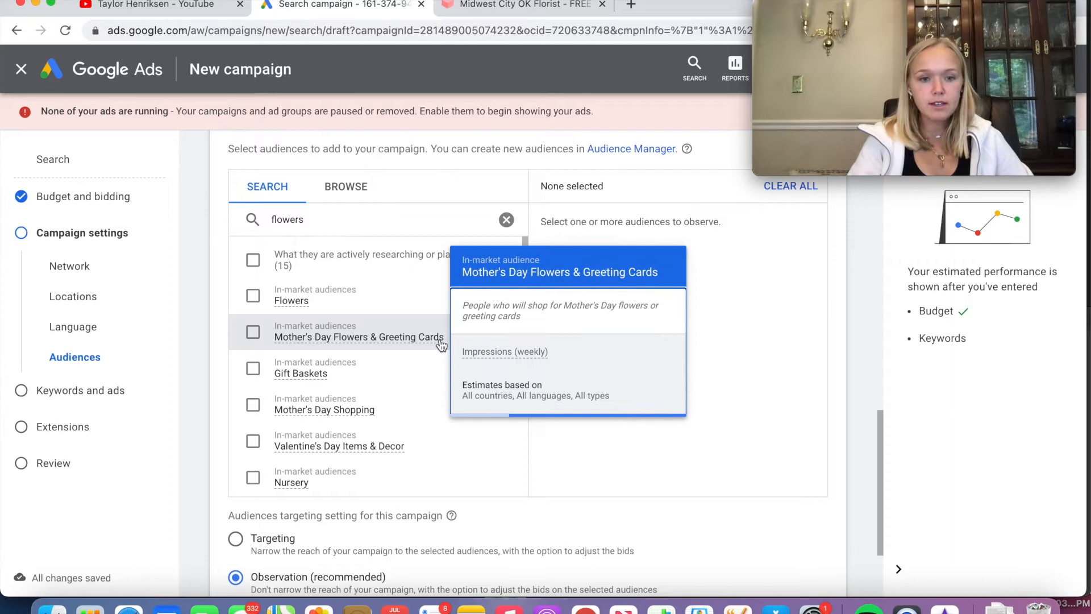
scroll(428, 355, "up", 5)
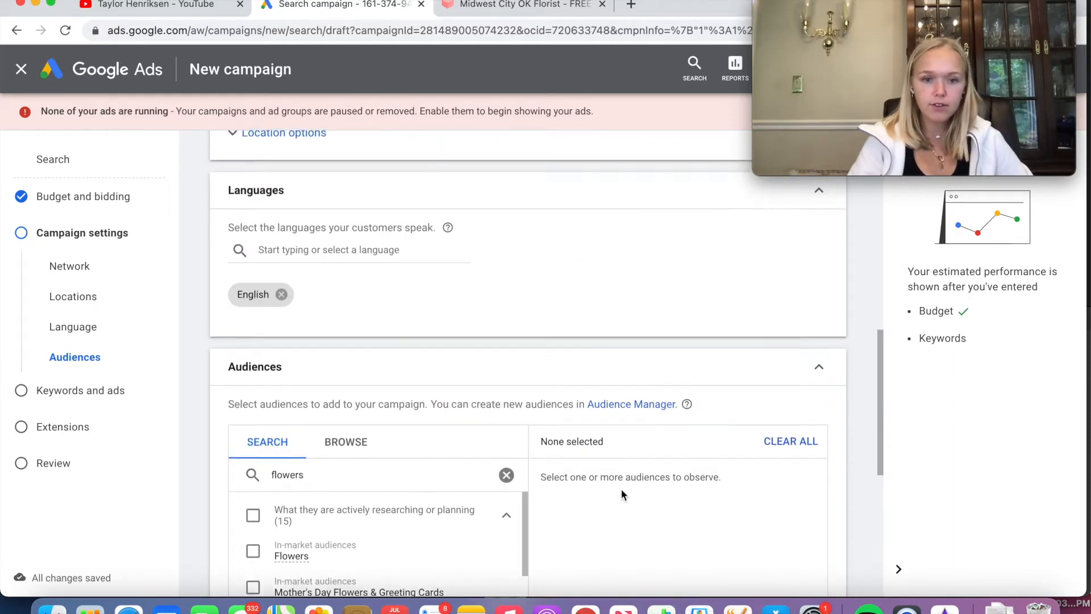
scroll(571, 461, "down", 7)
scroll(519, 434, "up", 2)
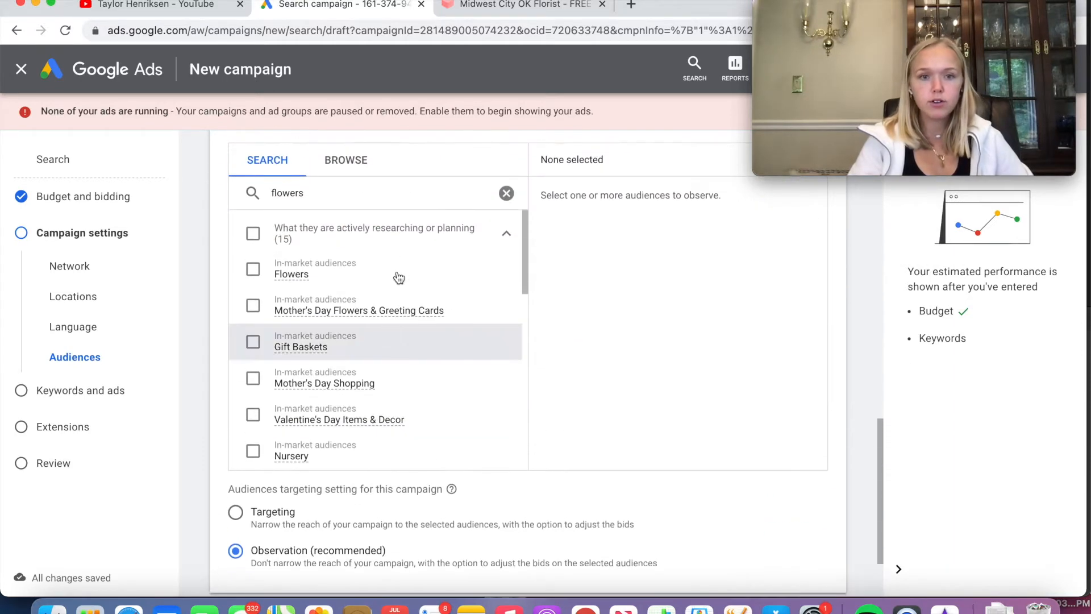
Browse the audience categories, examining the detailed demographics and the affinity interests and habits
left_click(341, 178)
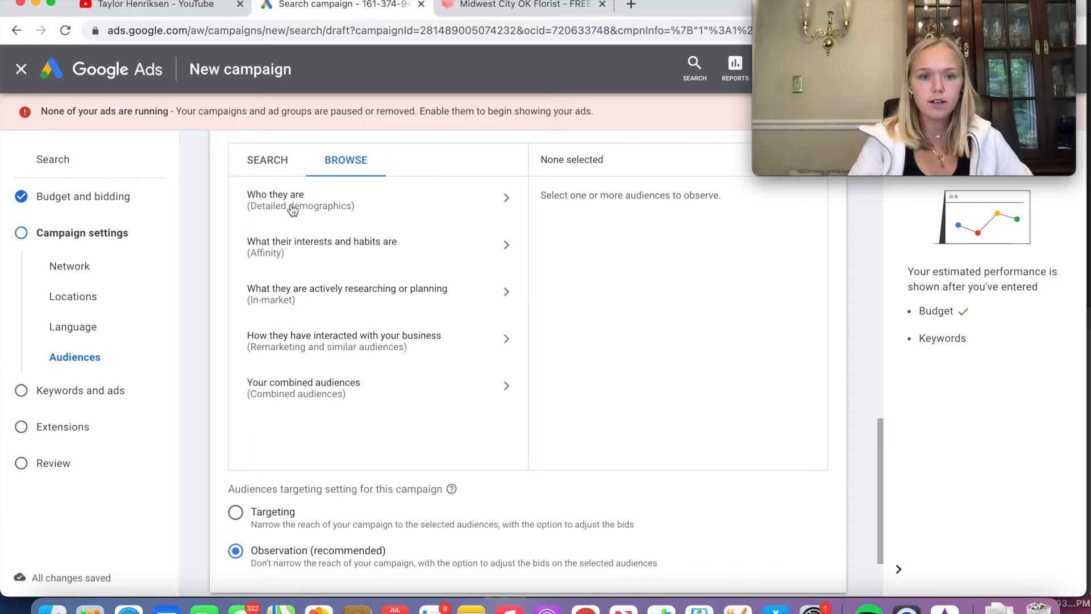
left_click(484, 199)
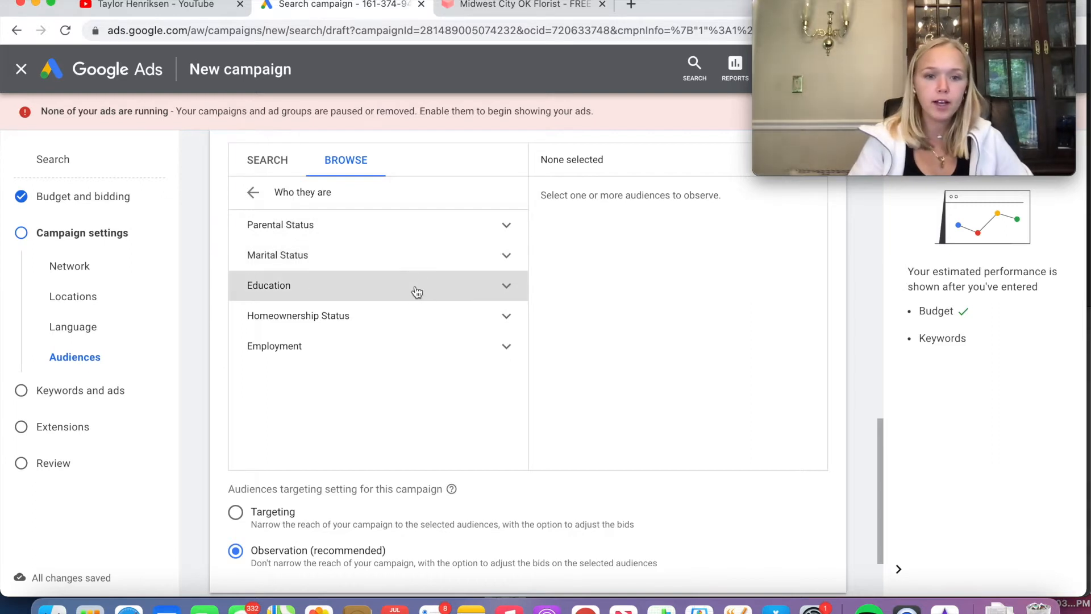
left_click(253, 193)
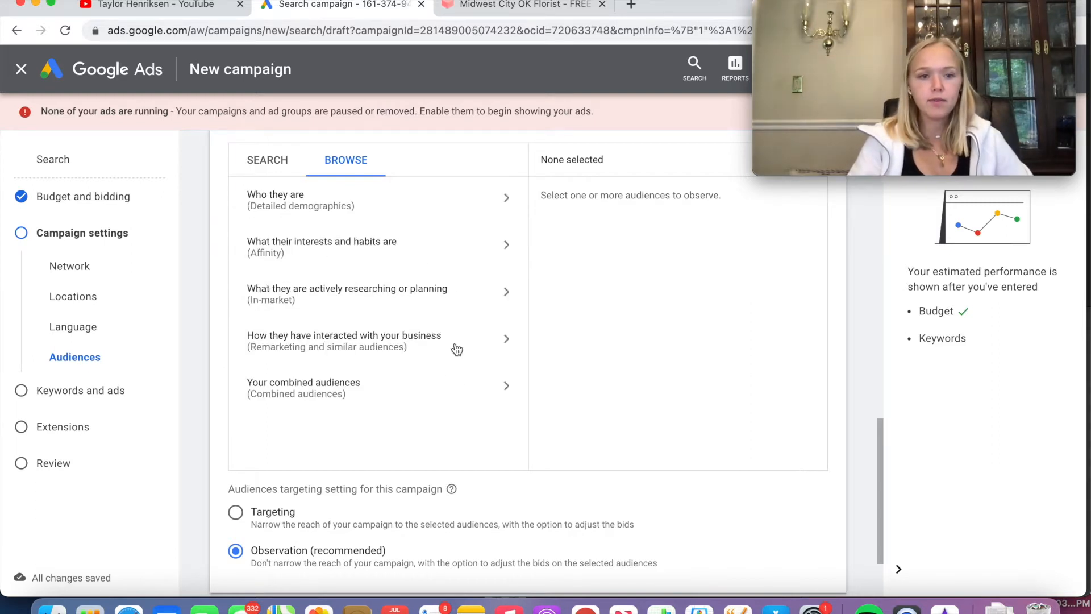
left_click(362, 252)
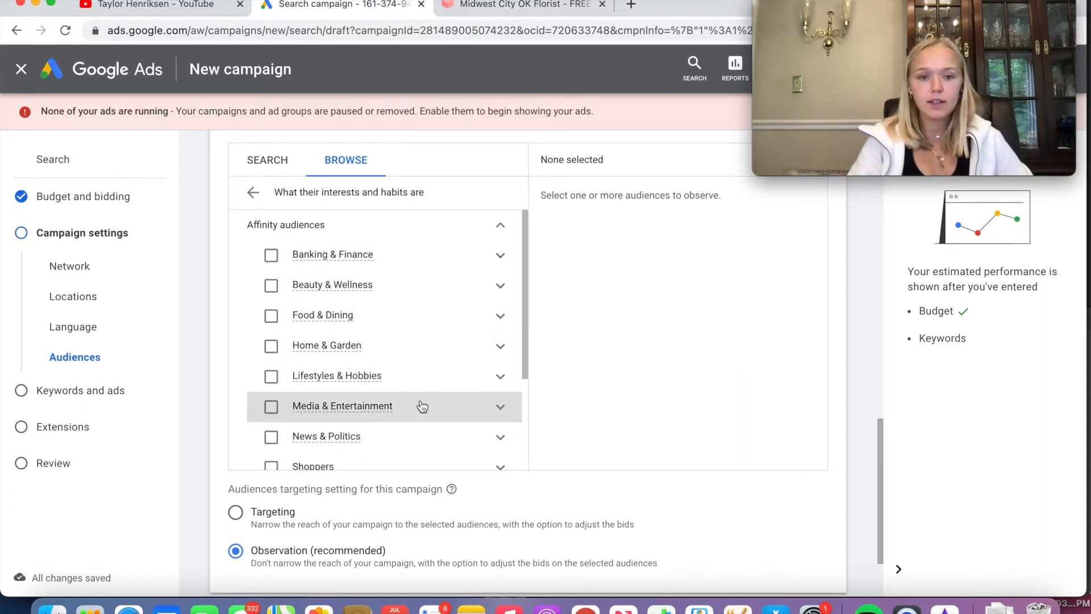
left_click(254, 194)
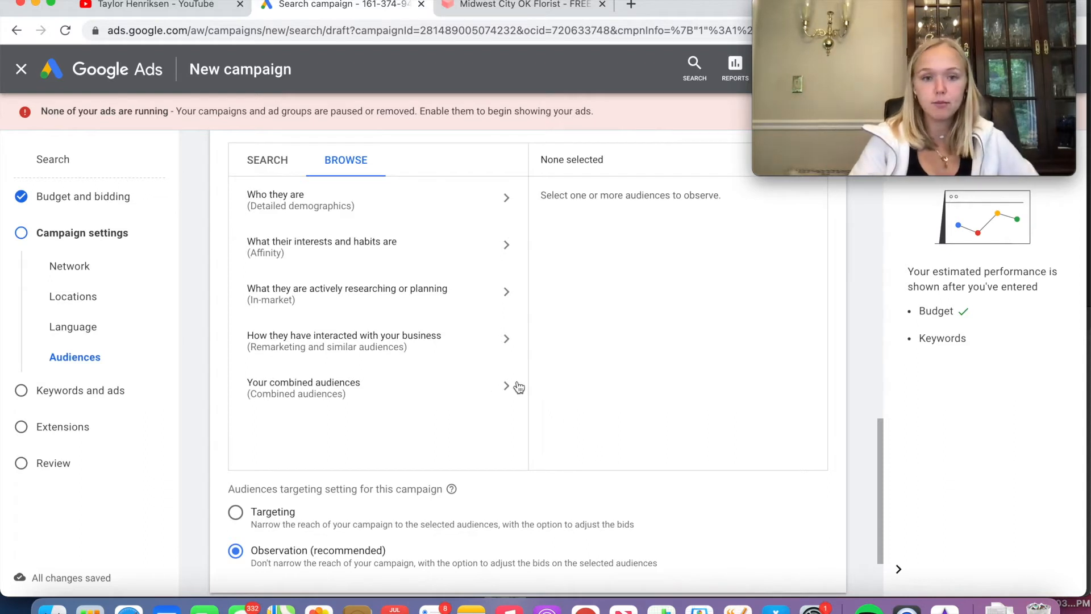
Finish the campaign settings without adding any audience and proceed to the keywords and ads stage
scroll(673, 454, "up", 1)
scroll(630, 384, "down", 3)
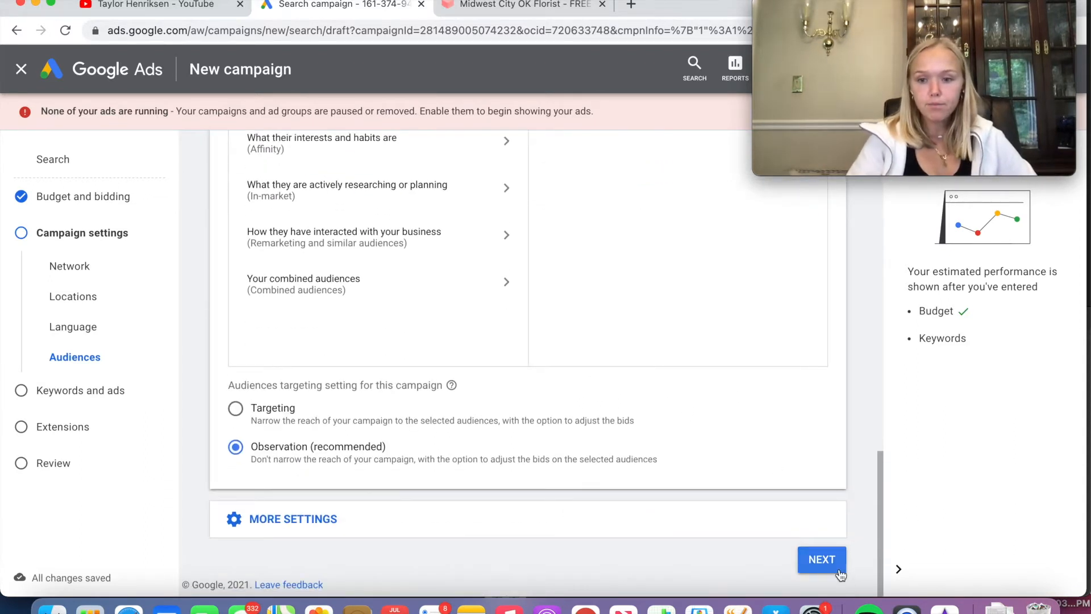
left_click(822, 559)
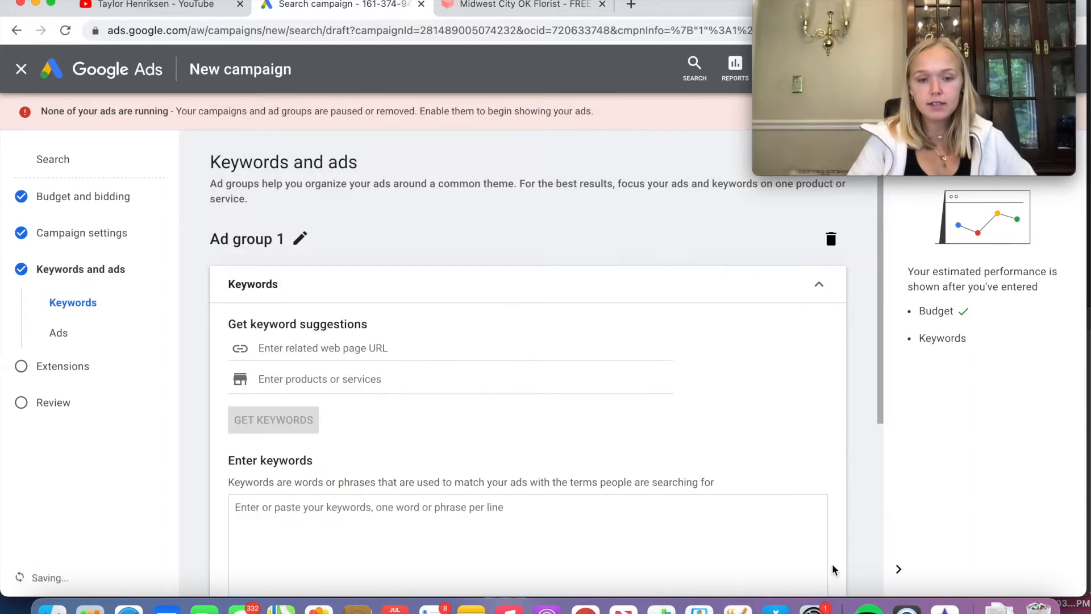
scroll(608, 442, "down", 2)
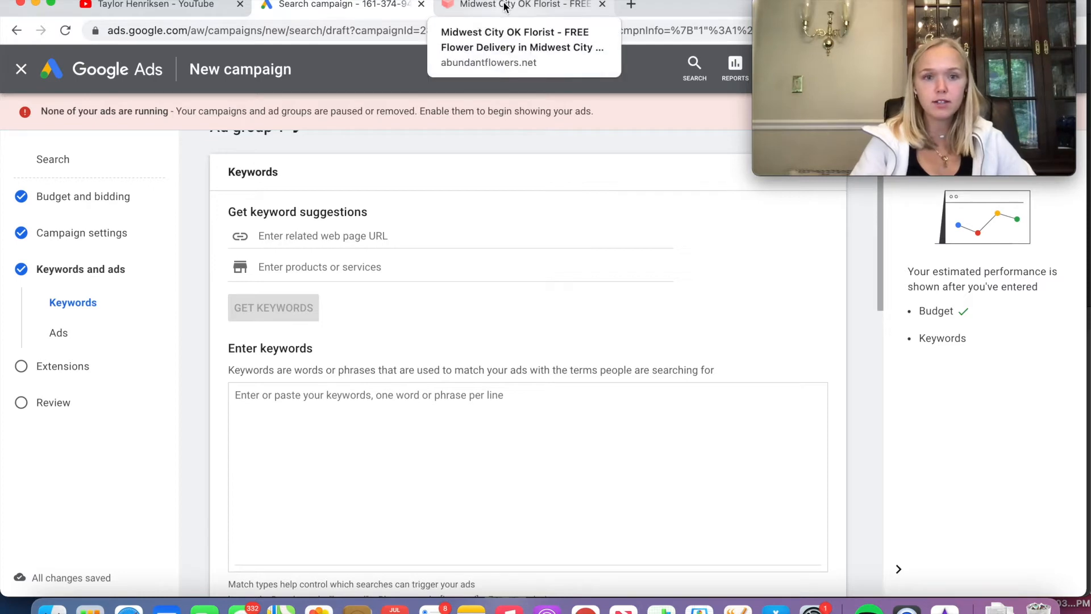
left_click(451, 233)
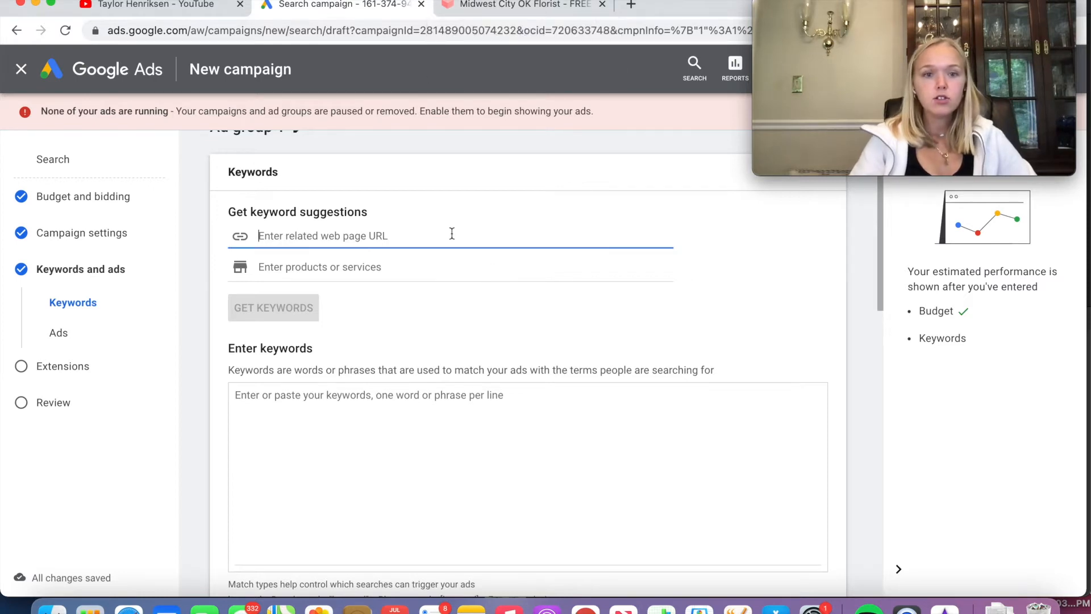
left_click(503, 8)
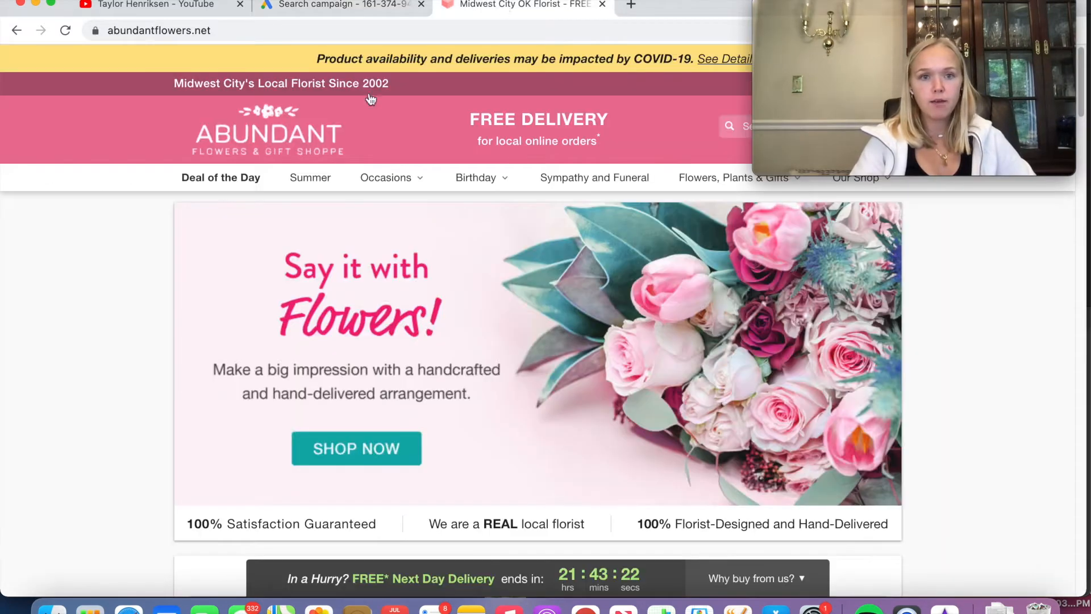
left_click(305, 37)
key("super+c")
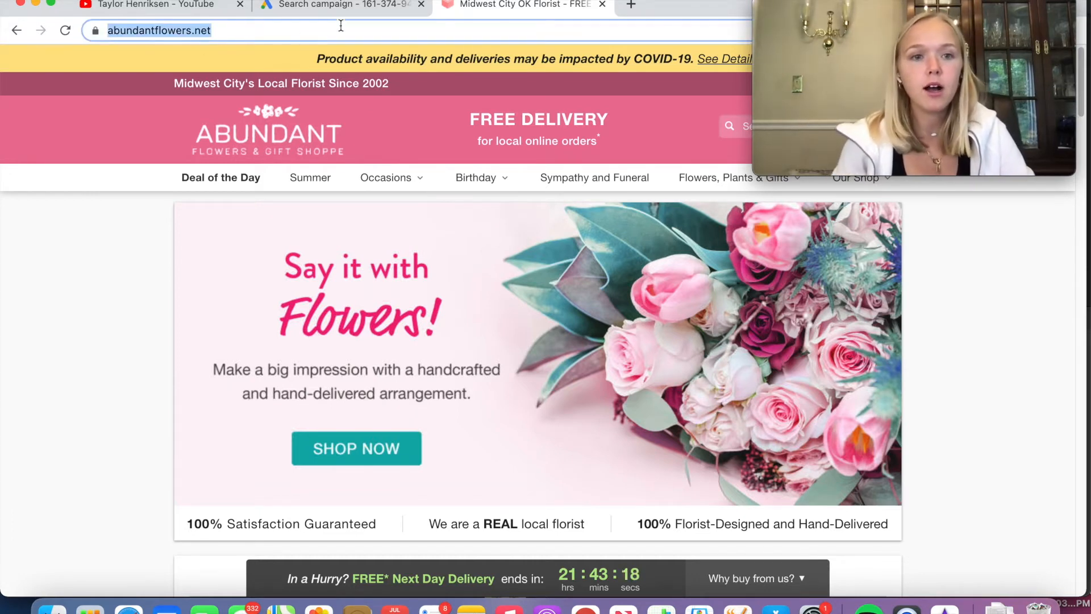
left_click(341, 6)
left_click(420, 237)
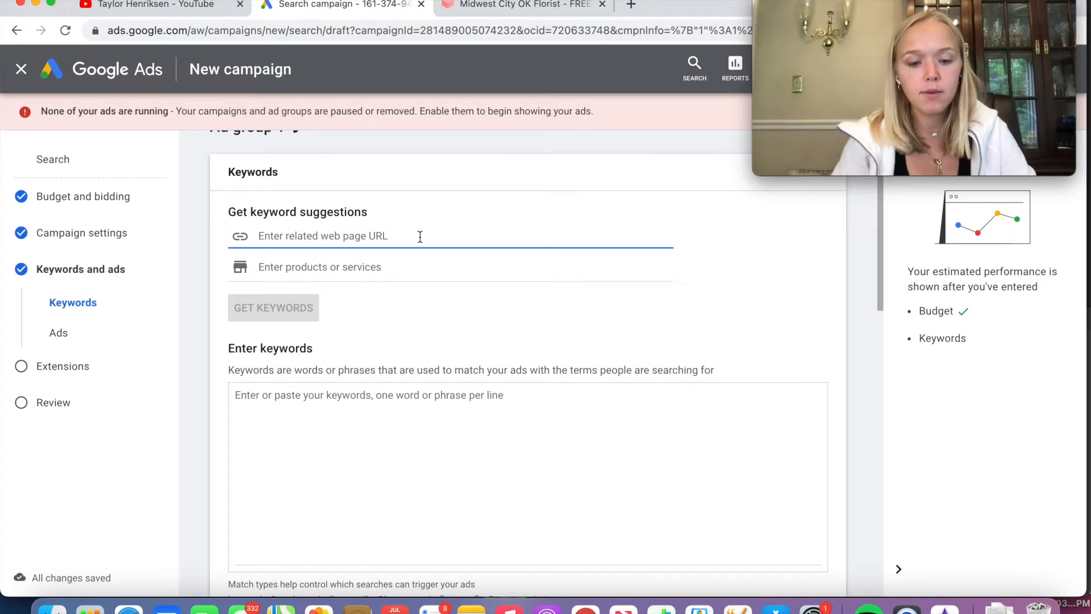
key("super+v")
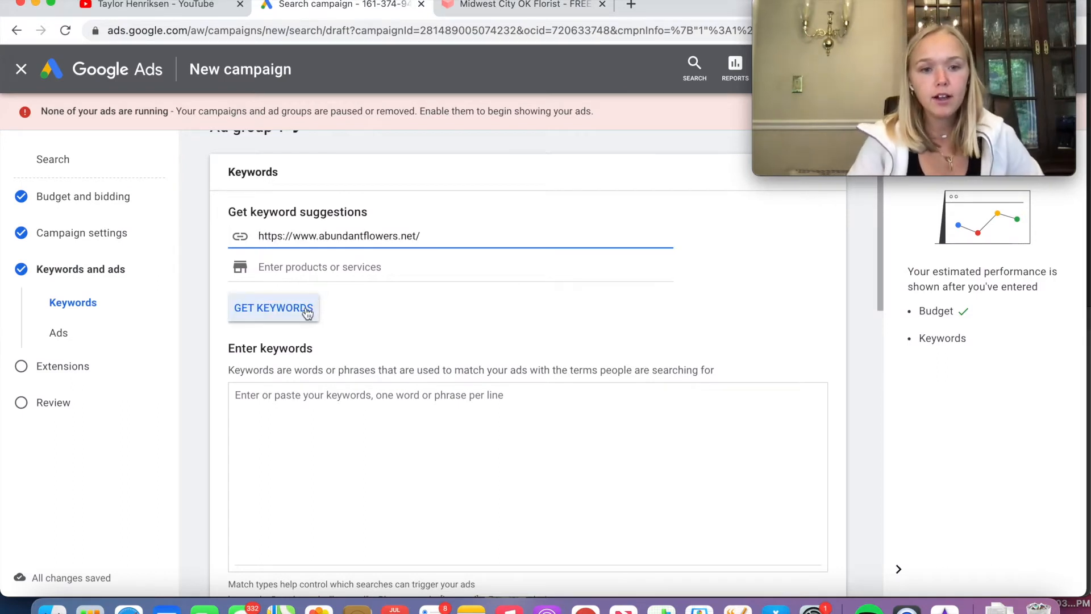
Add "florist" and "flowers" as products or services and generate the keyword suggestions
left_click(502, 271)
type("f")
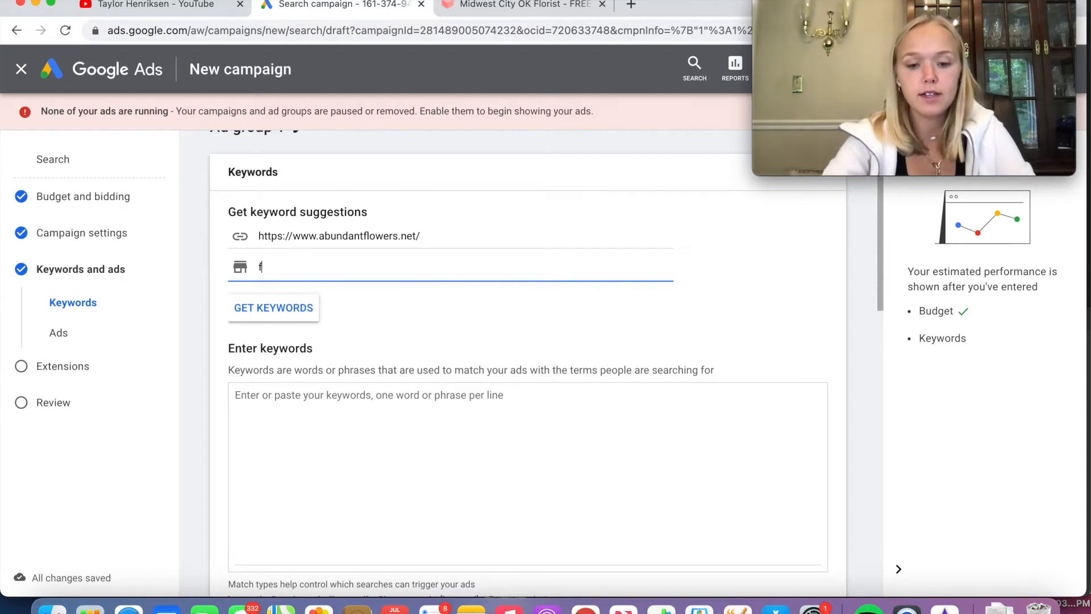
type("lorist")
key("Return")
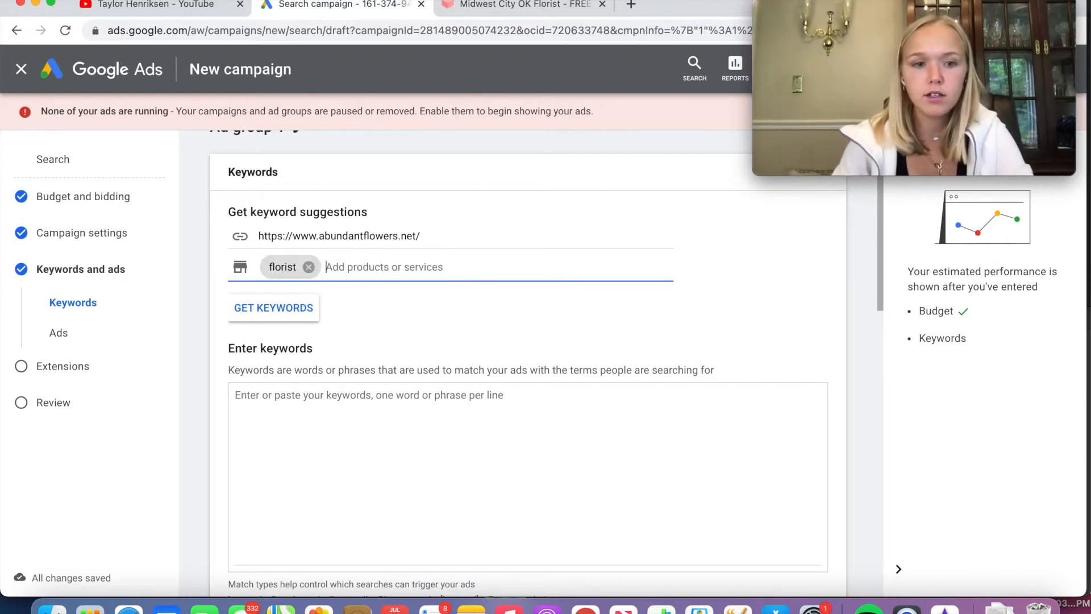
type("fl")
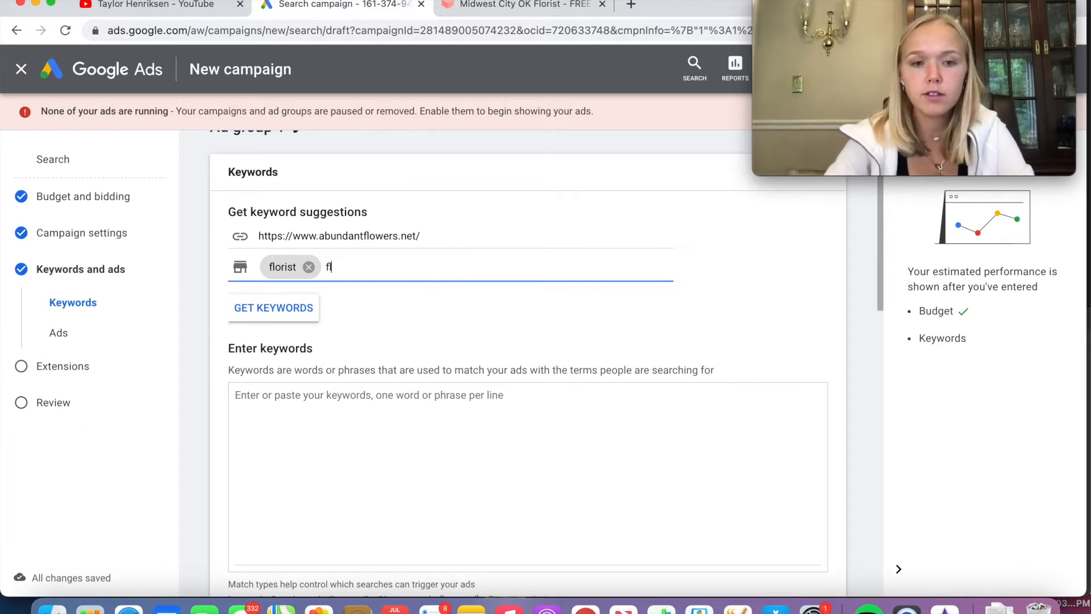
type("owers")
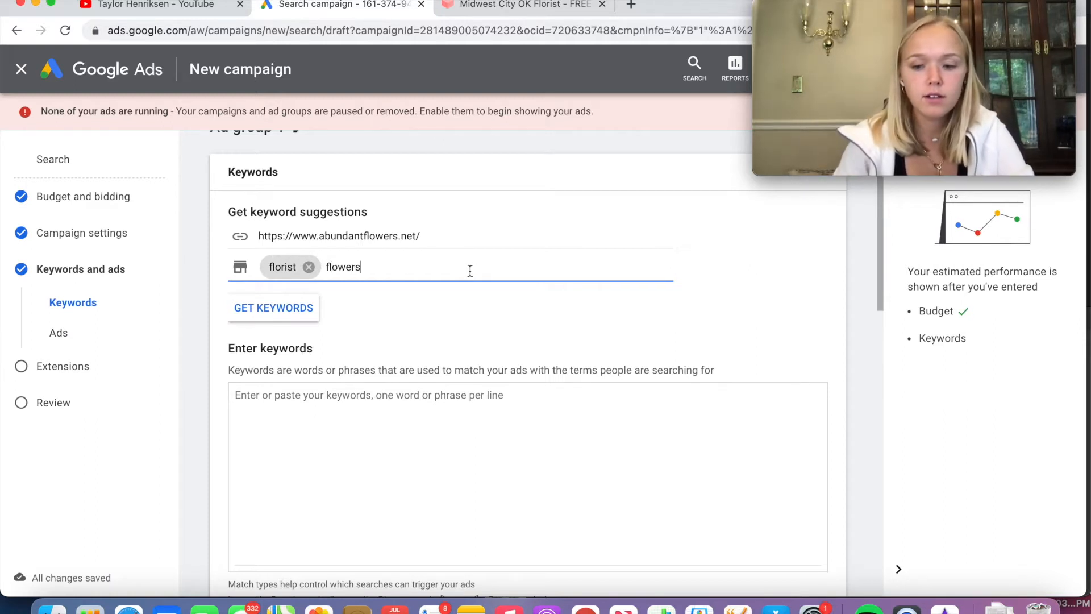
key("Return")
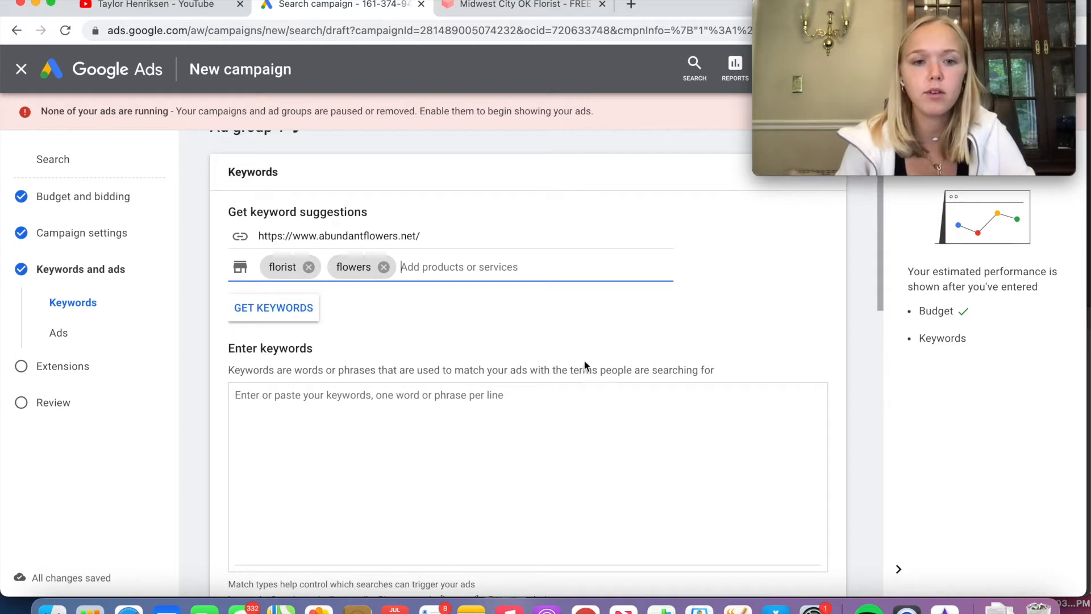
left_click(273, 321)
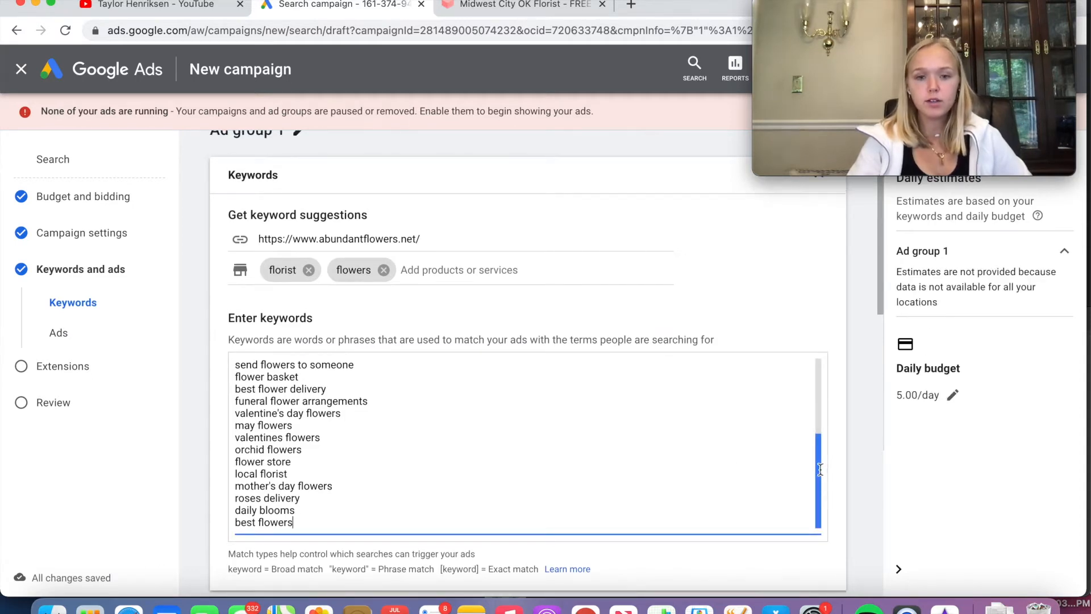
Review the list of suggested keywords for terms that do not suit the flower shop
scroll(820, 469, "up", 5)
scroll(834, 495, "down", 5)
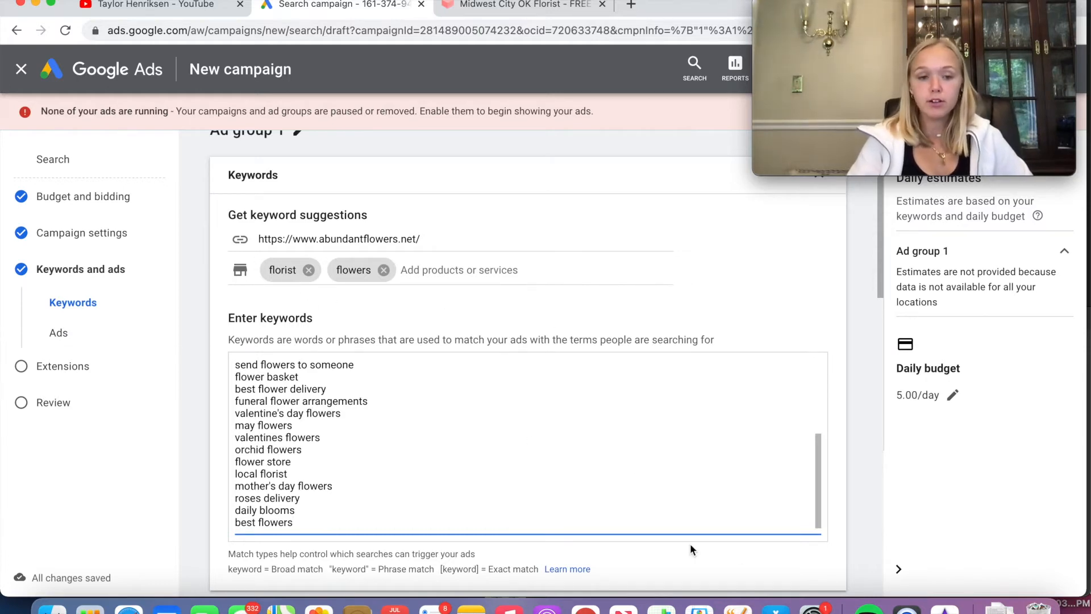
scroll(564, 494, "down", 5)
scroll(630, 448, "up", 3)
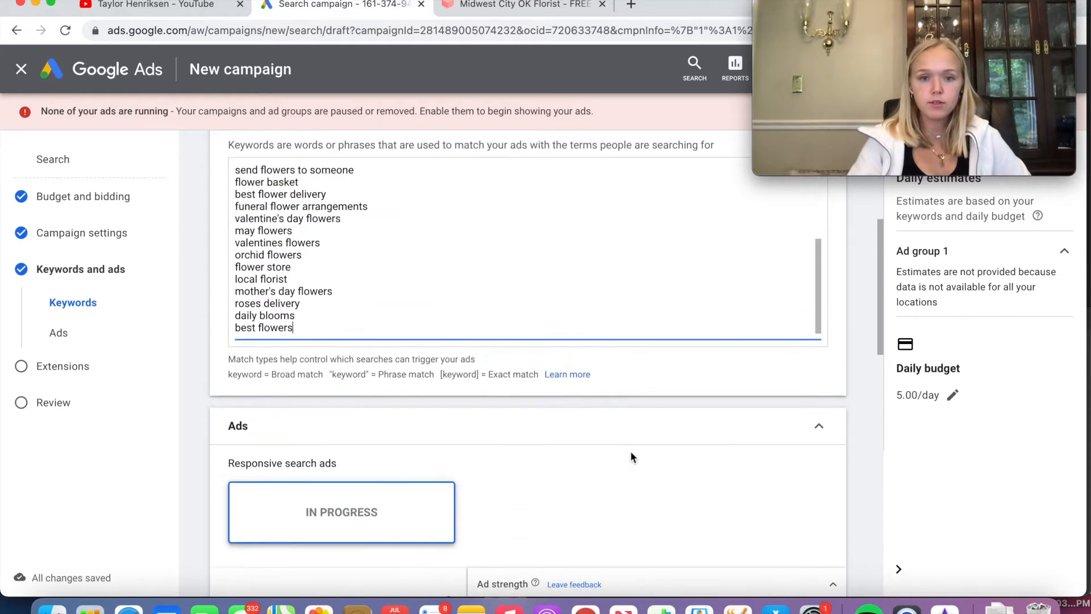
scroll(581, 375, "up", 6)
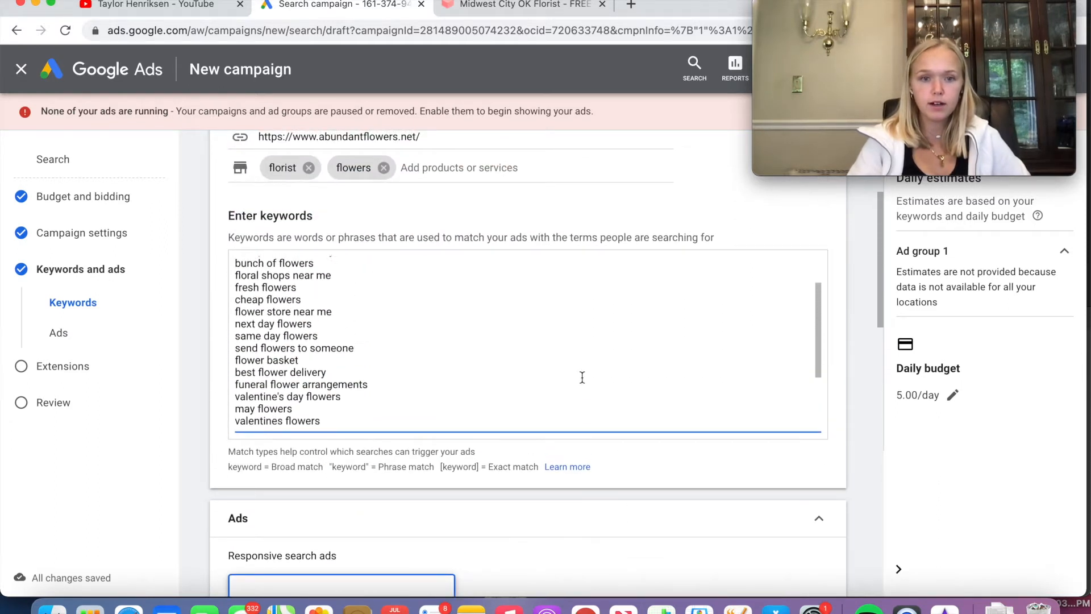
scroll(538, 355, "up", 1)
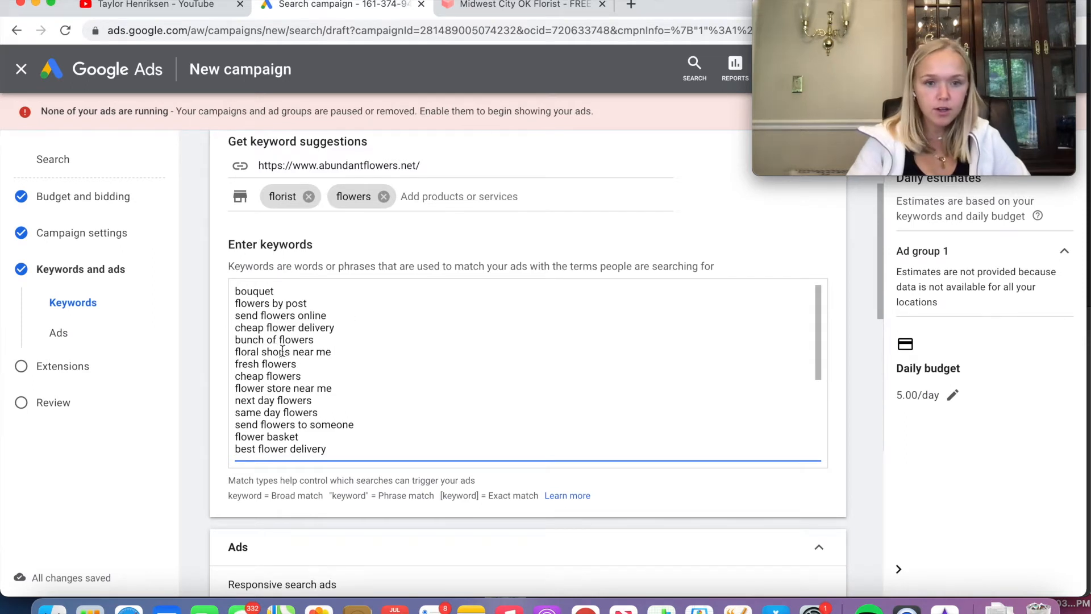
scroll(282, 351, "down", 5)
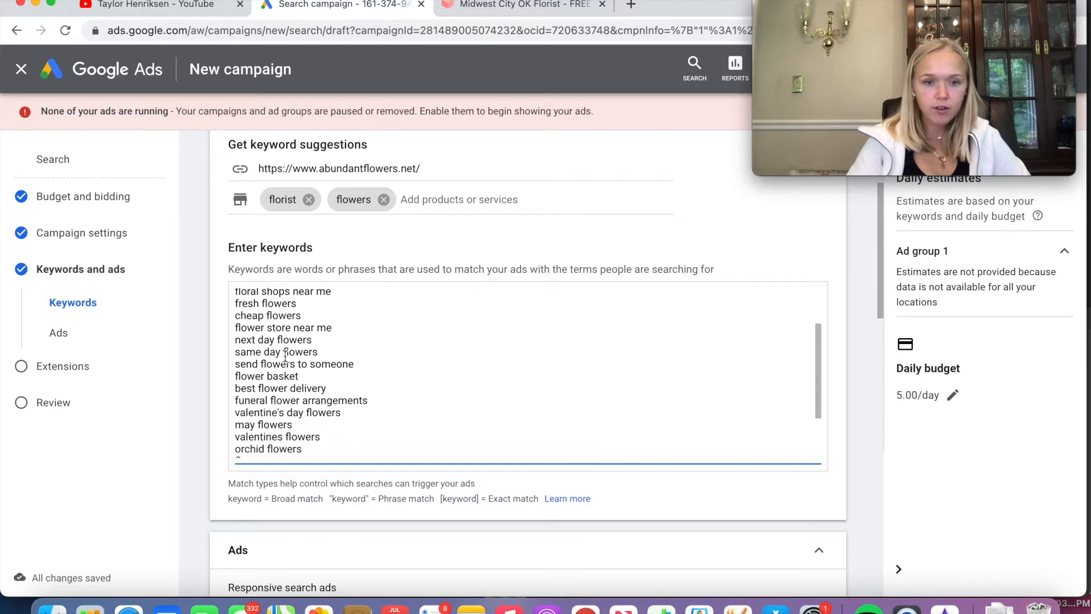
scroll(319, 378, "down", 2)
scroll(320, 378, "down", 2)
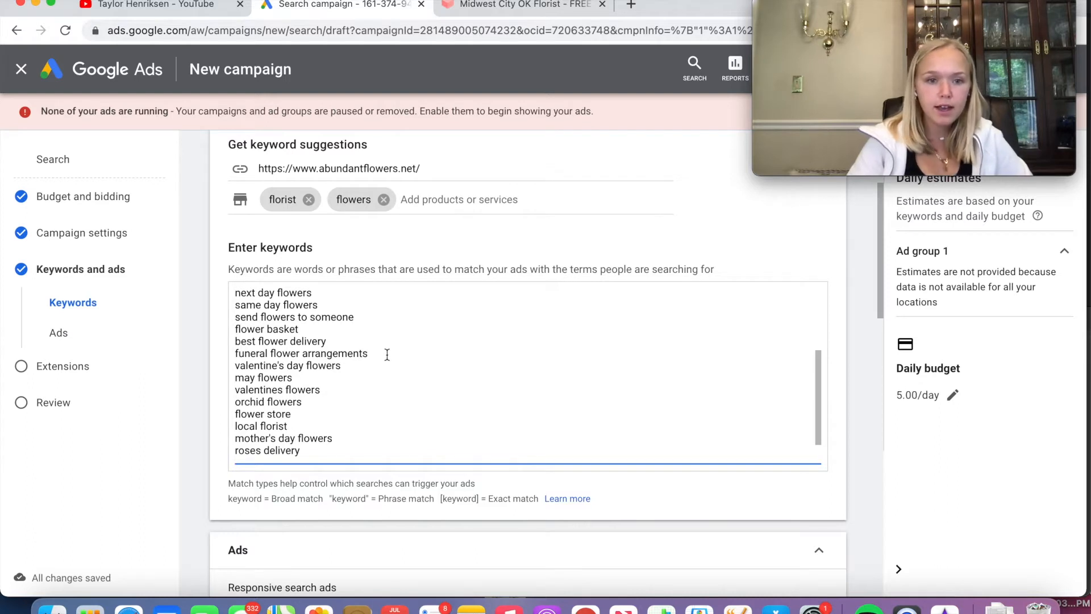
Delete the keyword "funeral flower arrangements" and its empty line from the ad group's keyword list
left_click_drag(385, 355, 234, 353)
key("BackSpace")
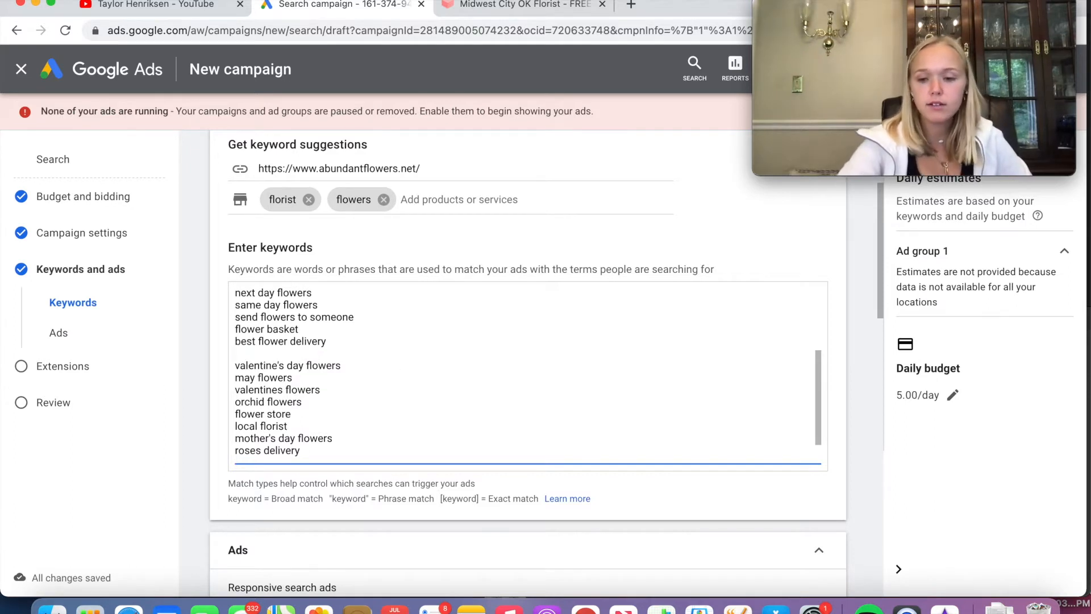
key("BackSpace")
scroll(474, 375, "up", 3)
scroll(467, 385, "down", 4)
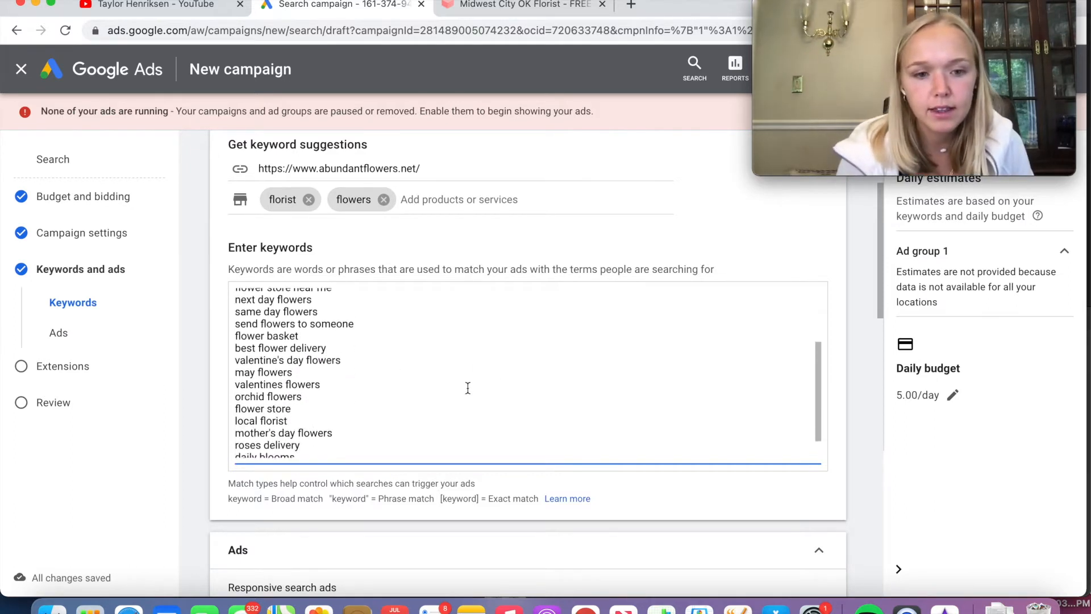
Append the keywords "rose arrangement", "gift baskets" and "children gift baskets" on separate lines at the end of the keyword list
left_click(374, 448)
key("Return")
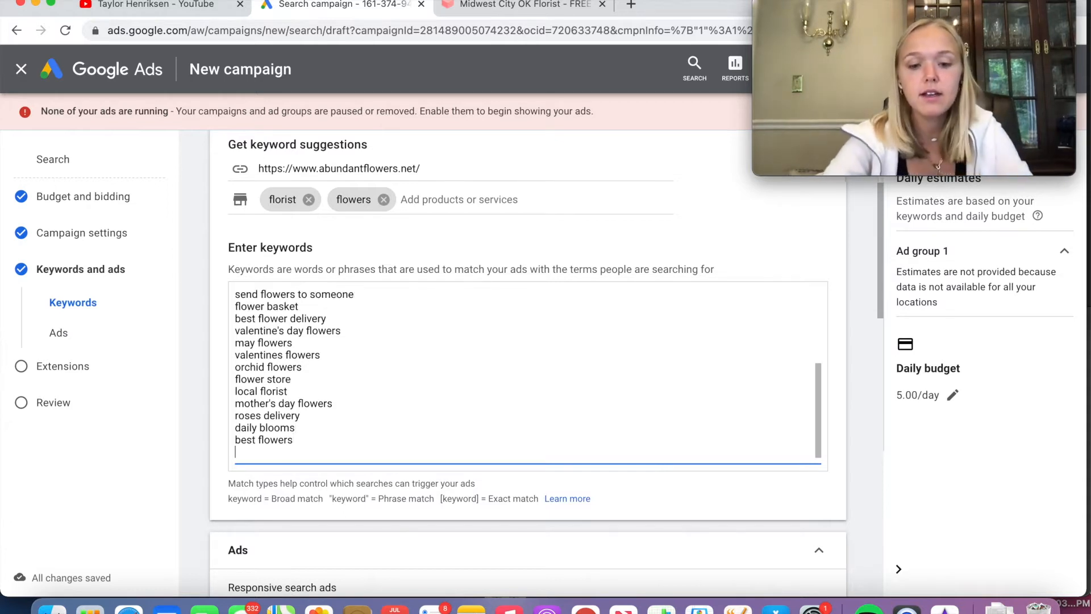
type("ros")
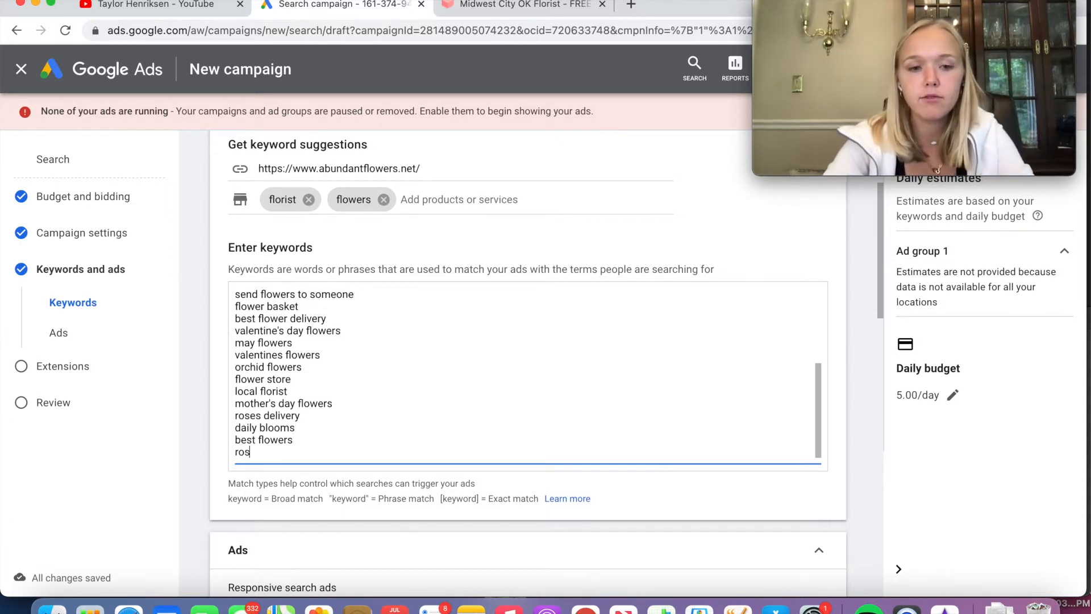
type("e arrangement")
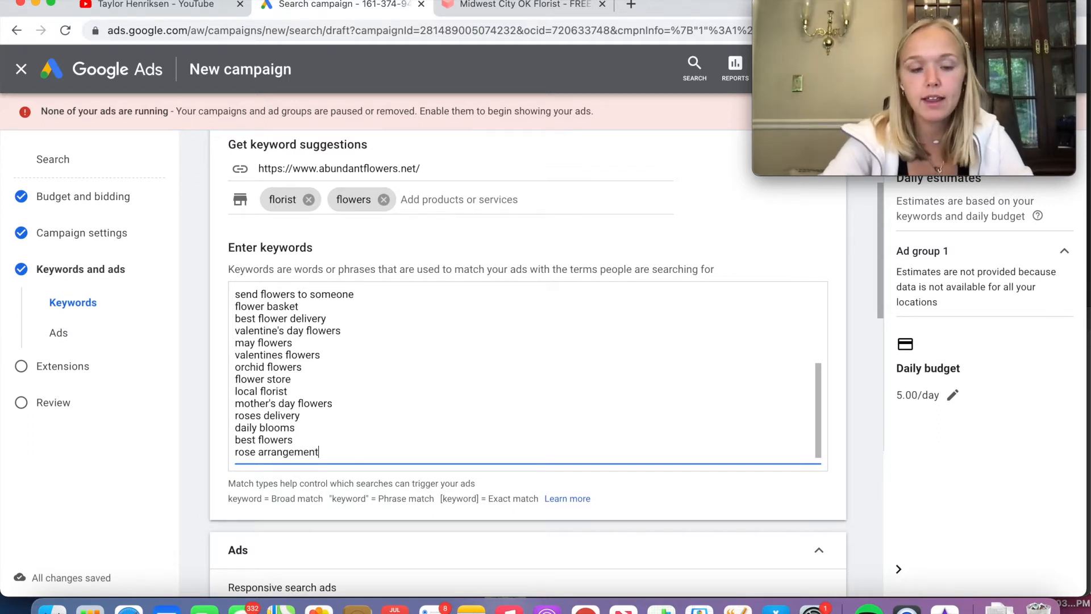
key("Return")
type("gift baskets")
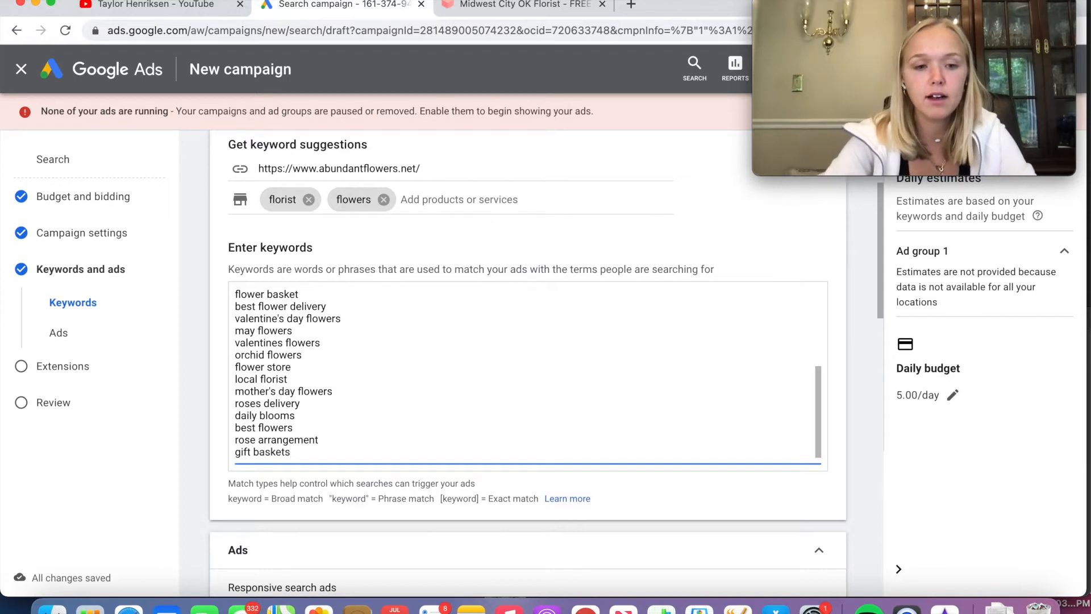
key("Return")
type("childrens gi")
key("BackSpace")
key("BackSpace")
key("BackSpace")
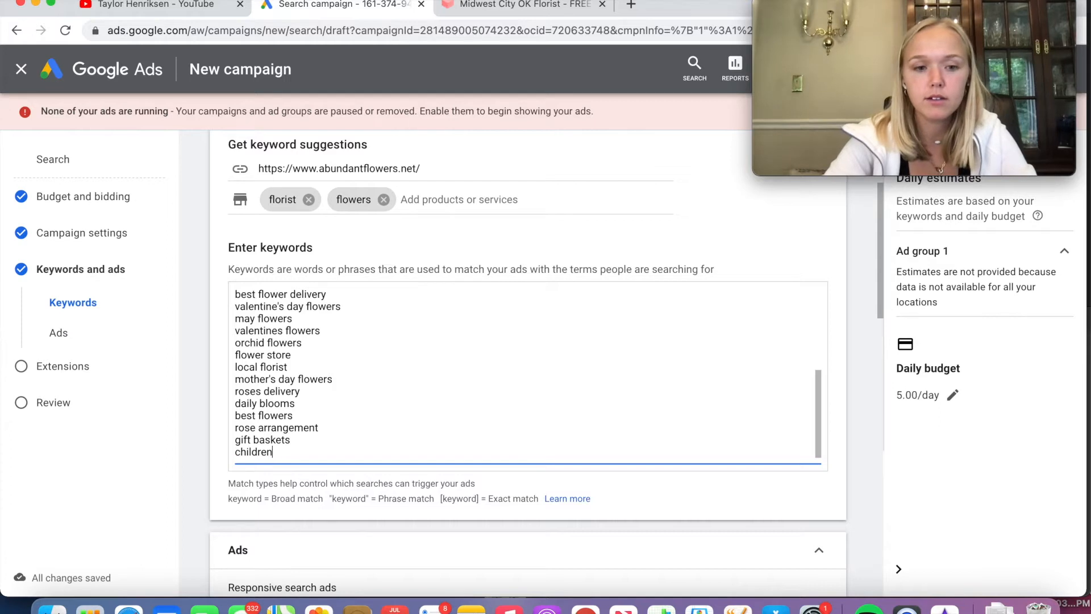
type("gift baskets")
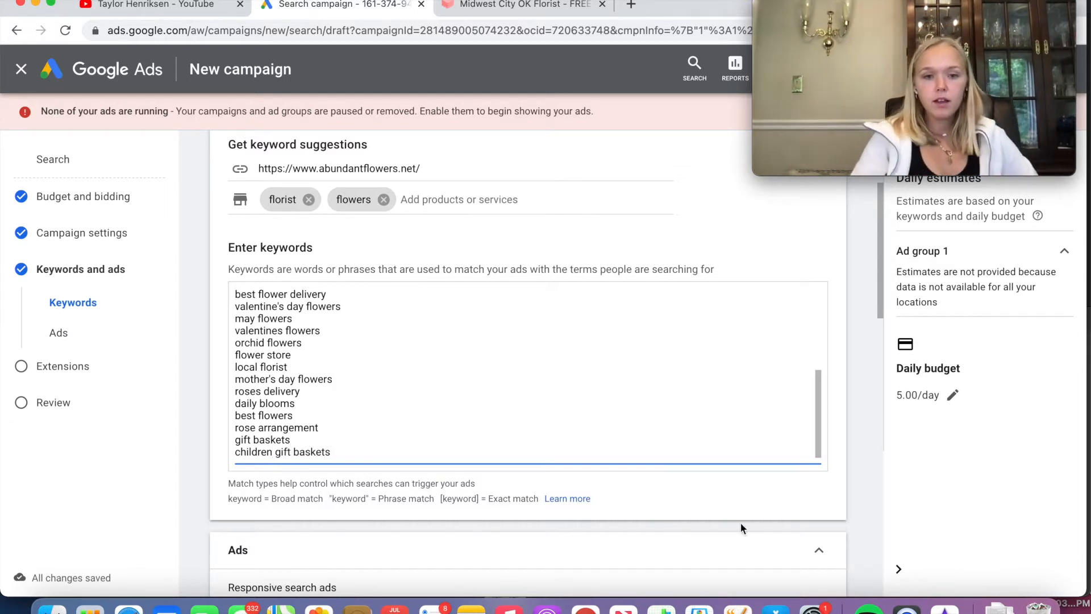
Review the edited keyword list and the match type notes for broad, phrase and exact match
scroll(501, 341, "down", 6)
scroll(544, 400, "up", 5)
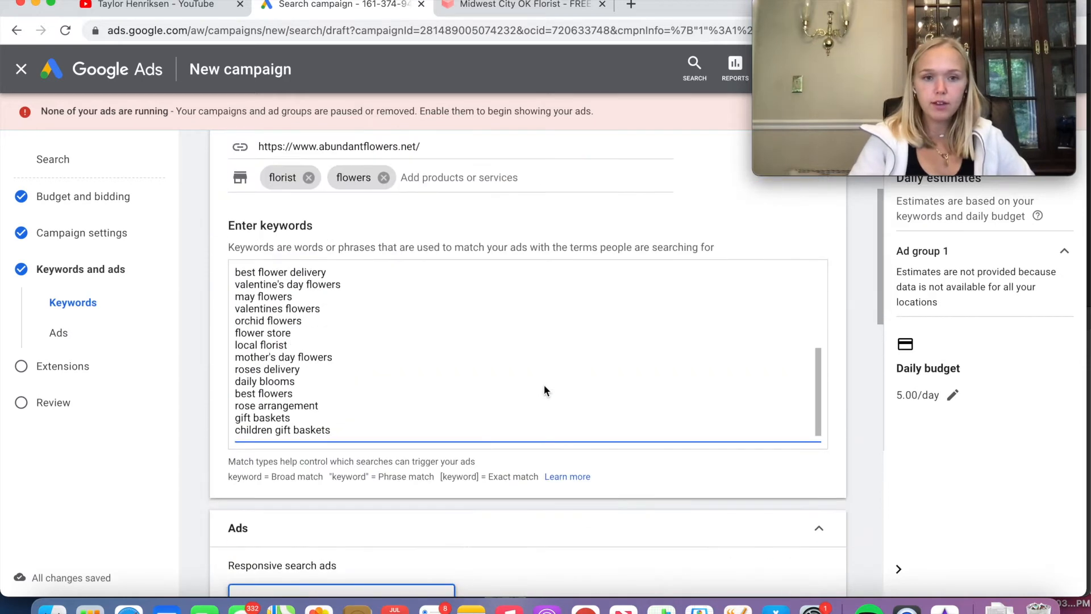
scroll(542, 391, "up", 5)
scroll(343, 370, "down", 6)
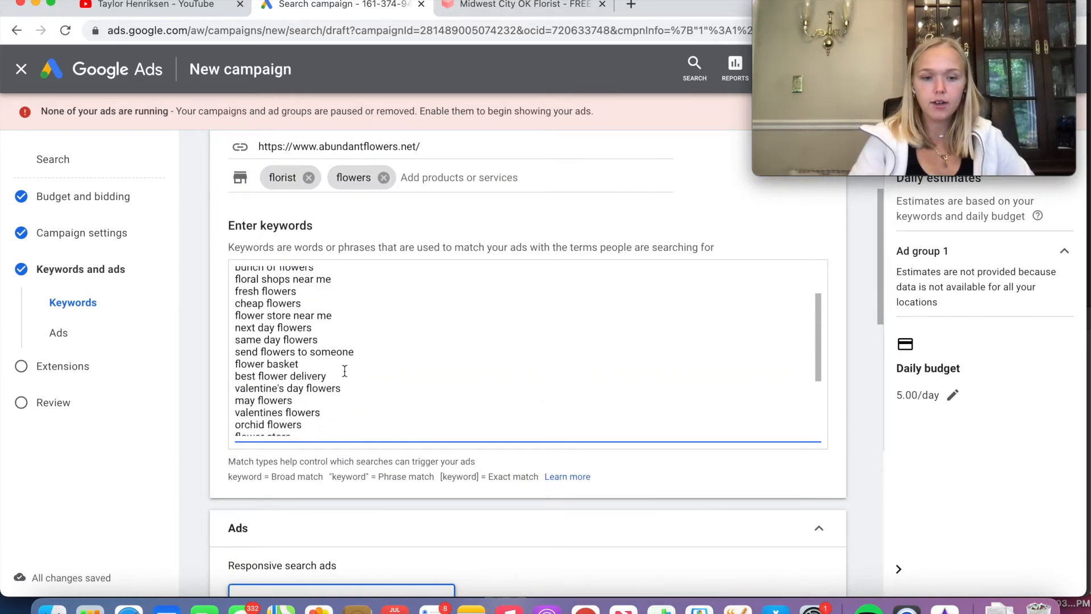
scroll(351, 393, "down", 4)
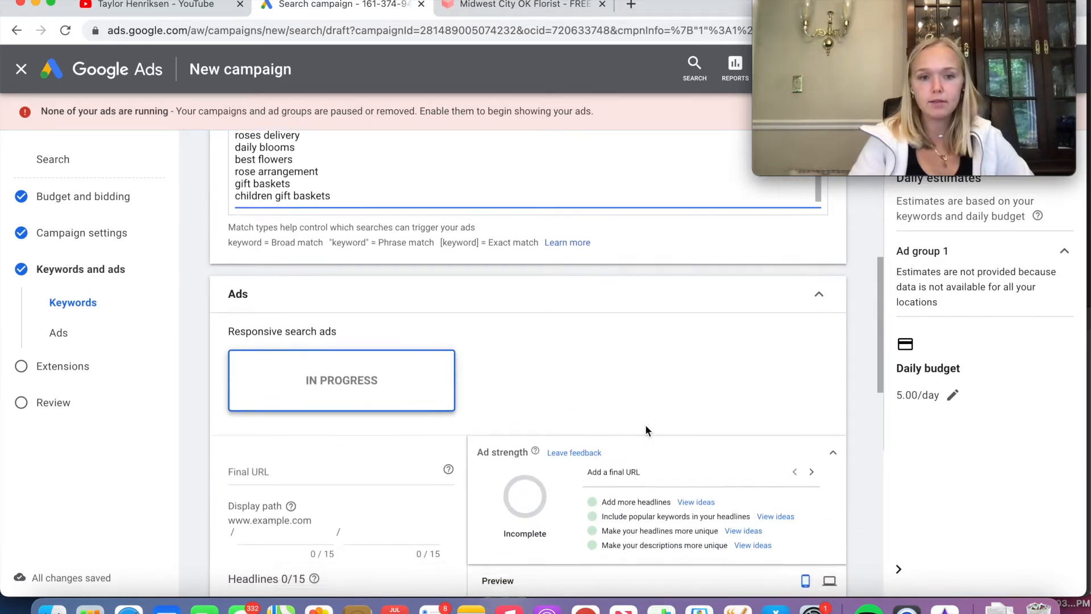
scroll(645, 424, "up", 4)
scroll(676, 387, "up", 5)
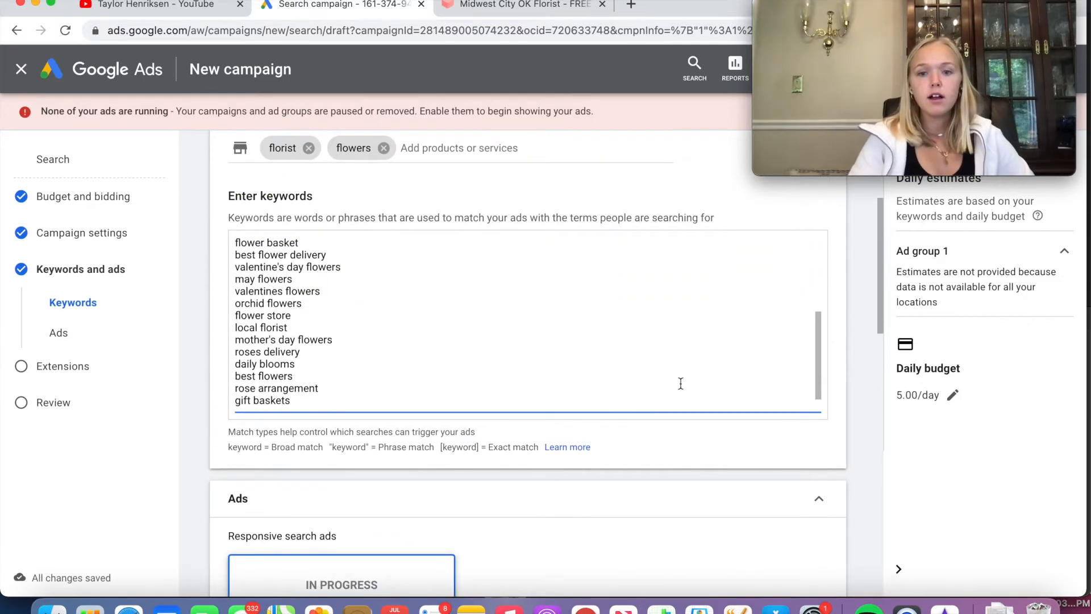
scroll(454, 334, "down", 5)
scroll(402, 309, "up", 1)
scroll(404, 312, "down", 1)
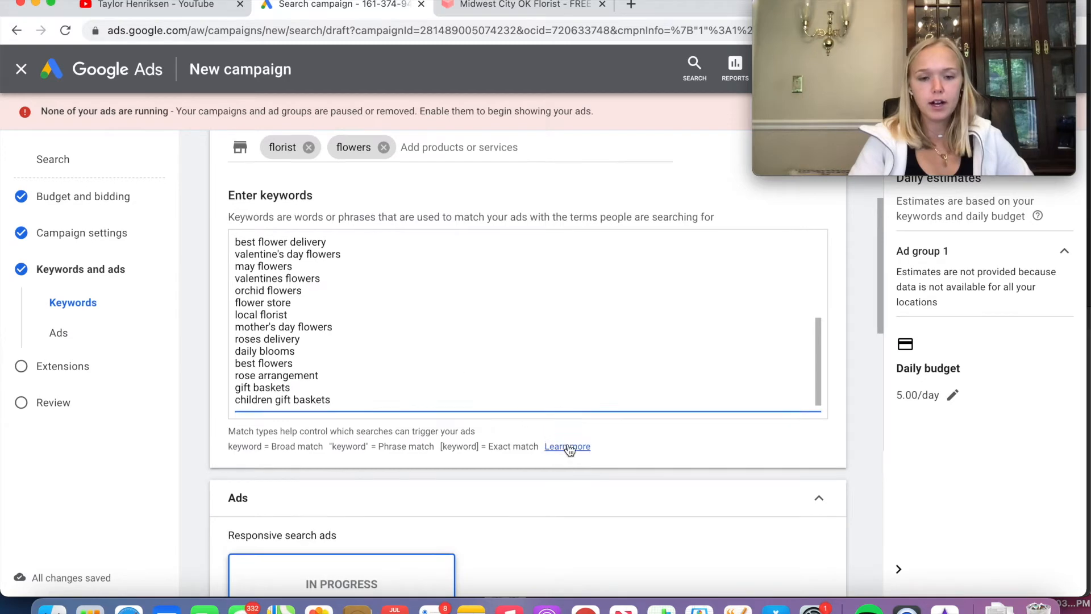
scroll(602, 463, "down", 2)
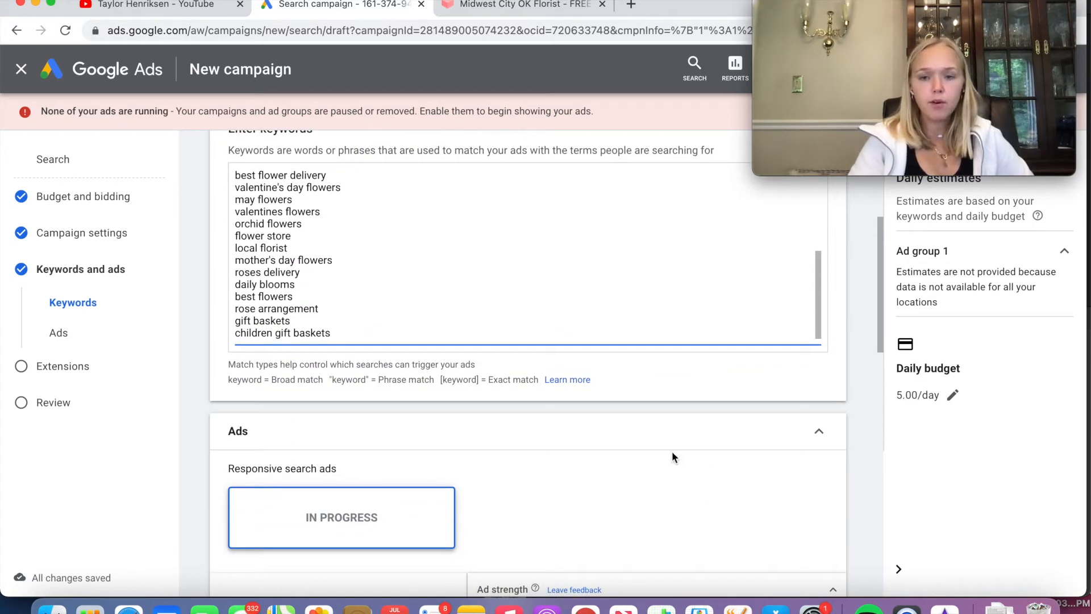
scroll(618, 464, "down", 5)
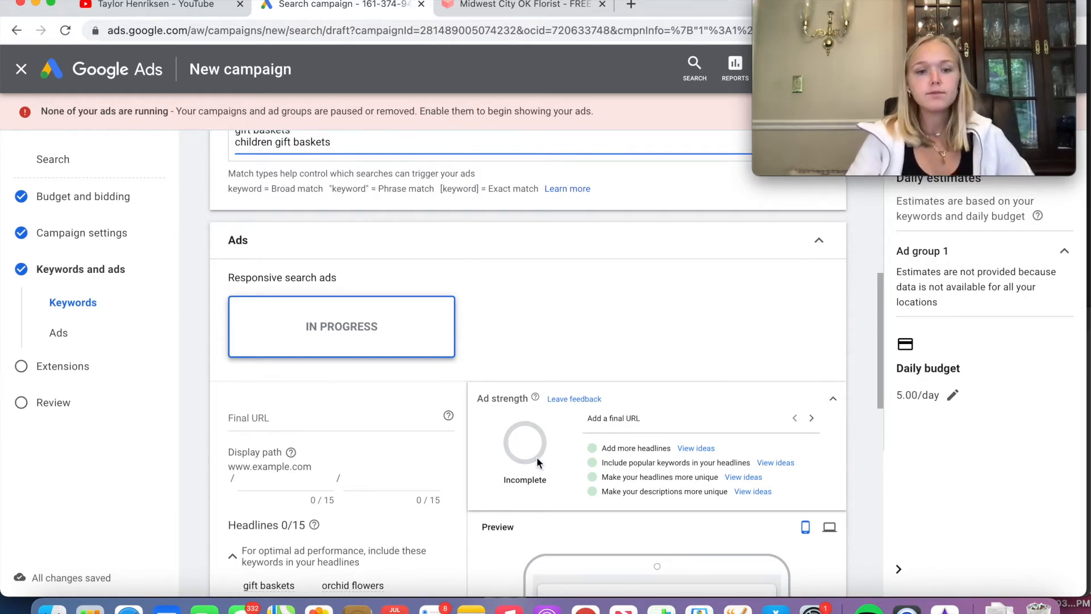
scroll(528, 417, "down", 1)
scroll(527, 411, "down", 5)
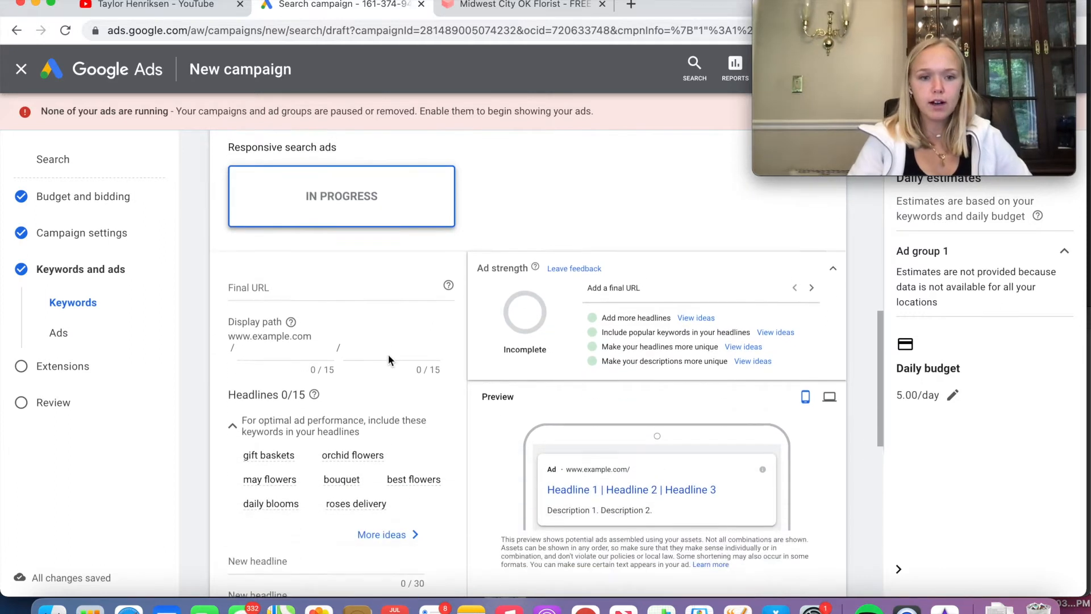
left_click(308, 237)
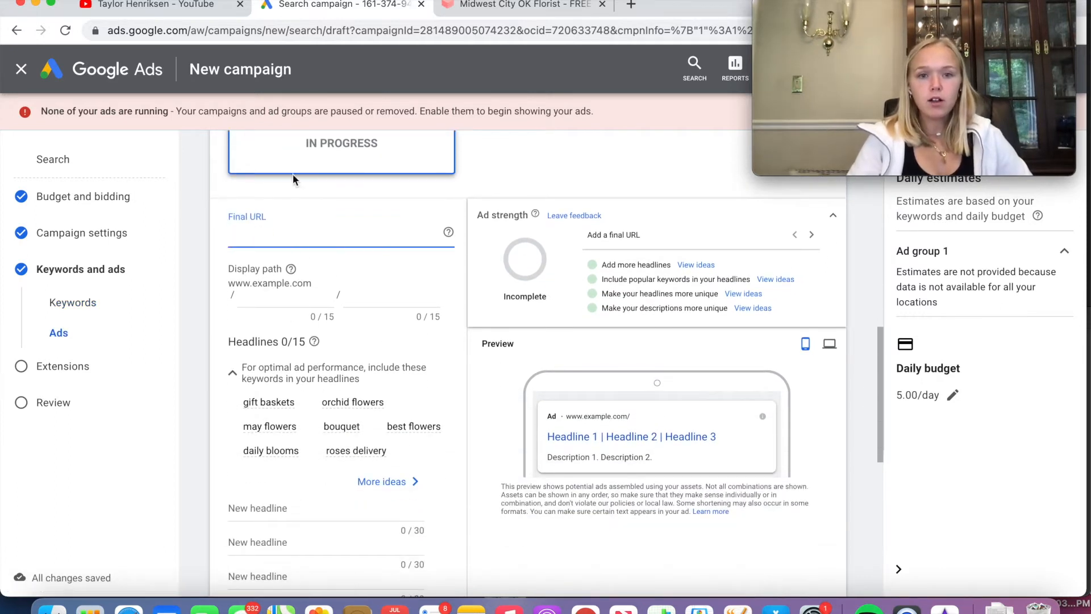
left_click(524, 7)
left_click(297, 31)
key("super+c")
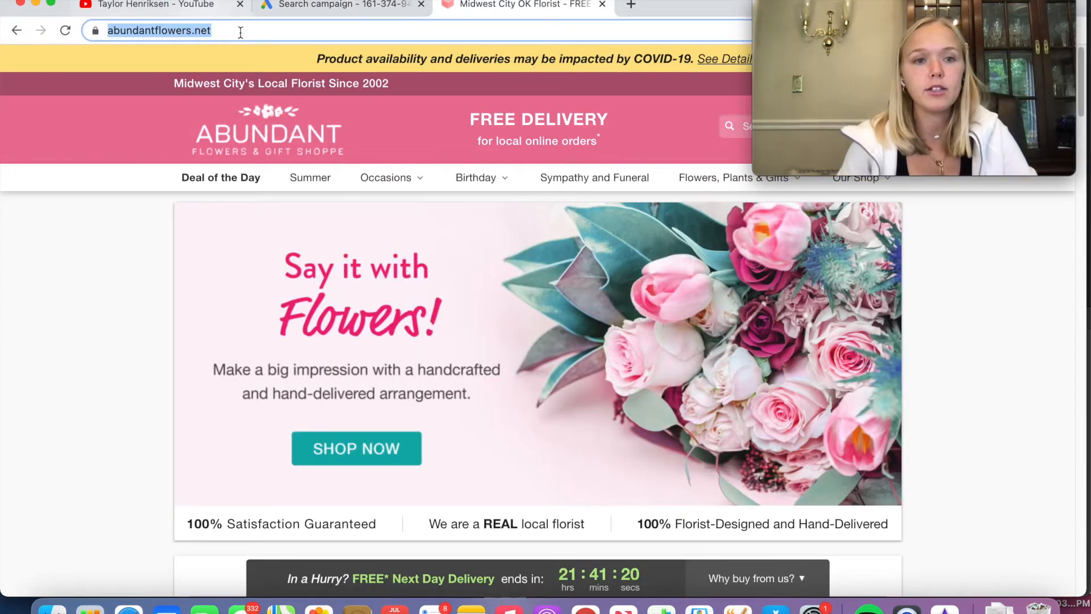
left_click(315, 8)
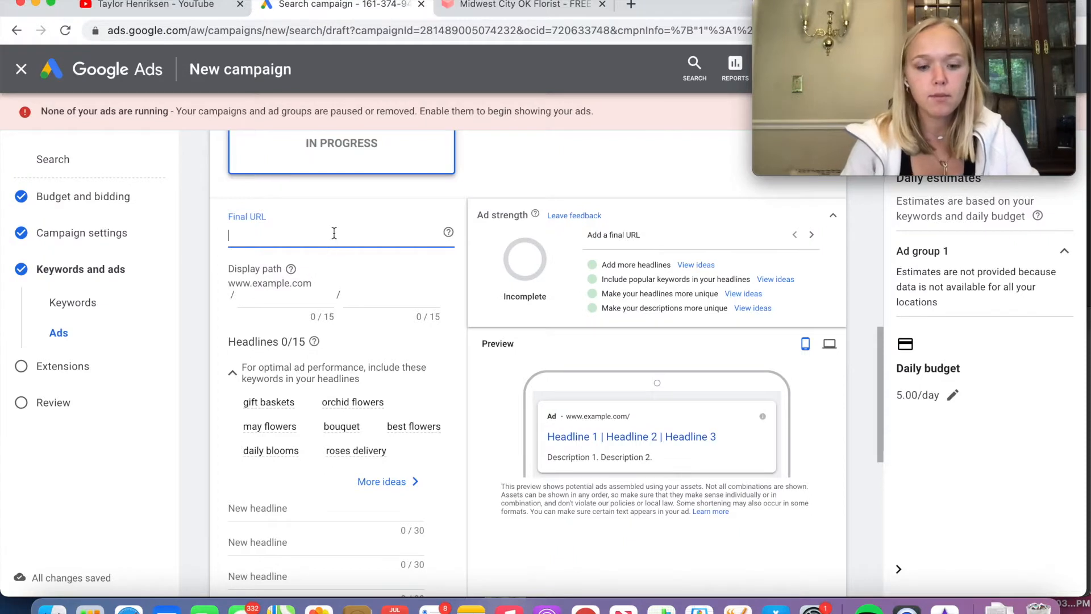
key("super+v")
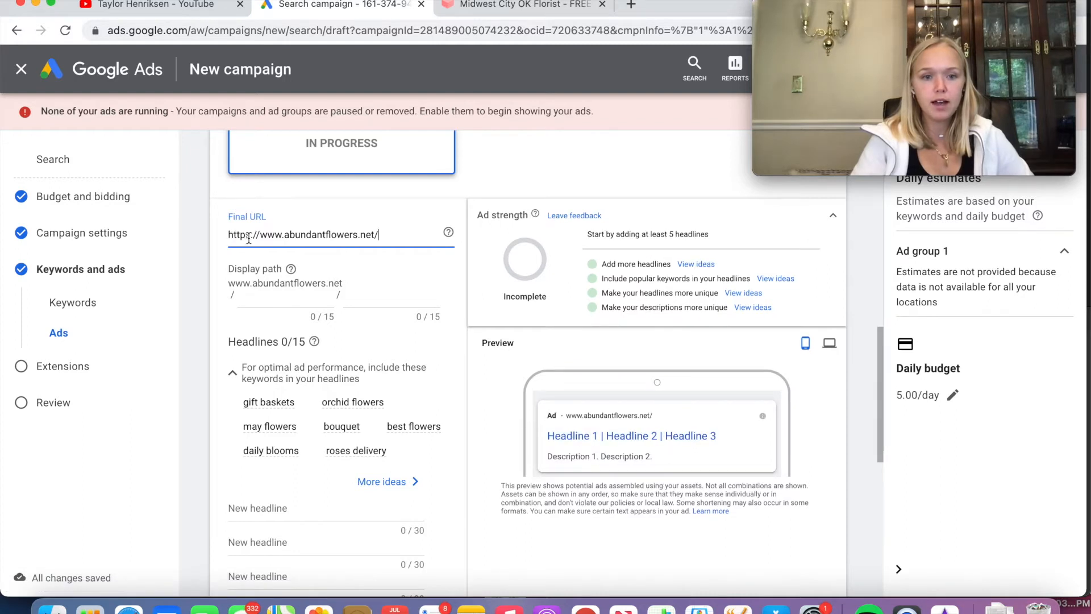
left_click_drag(259, 234, 225, 238)
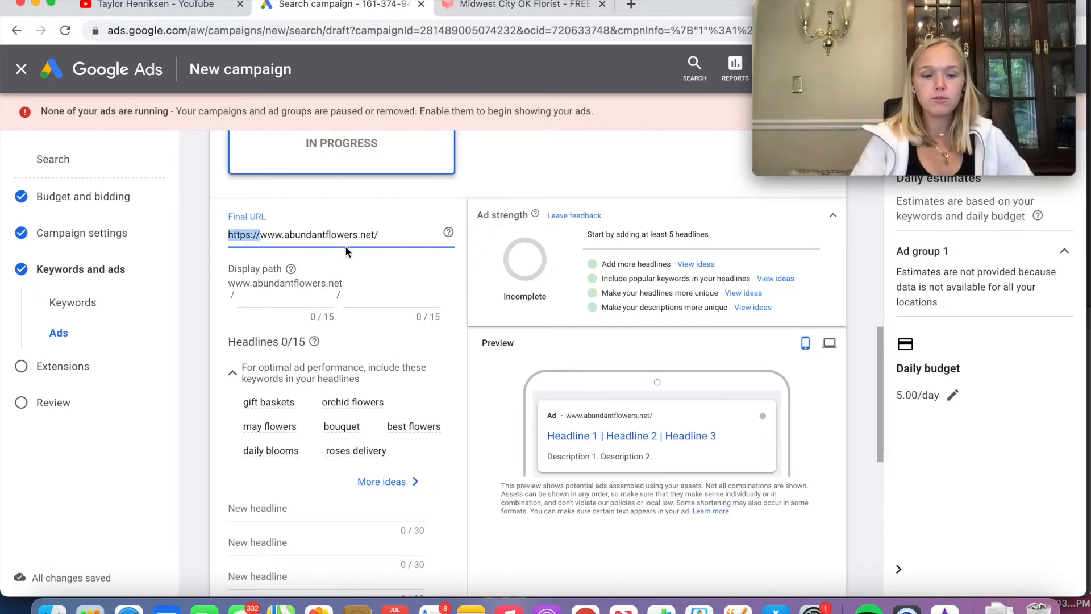
left_click(408, 279)
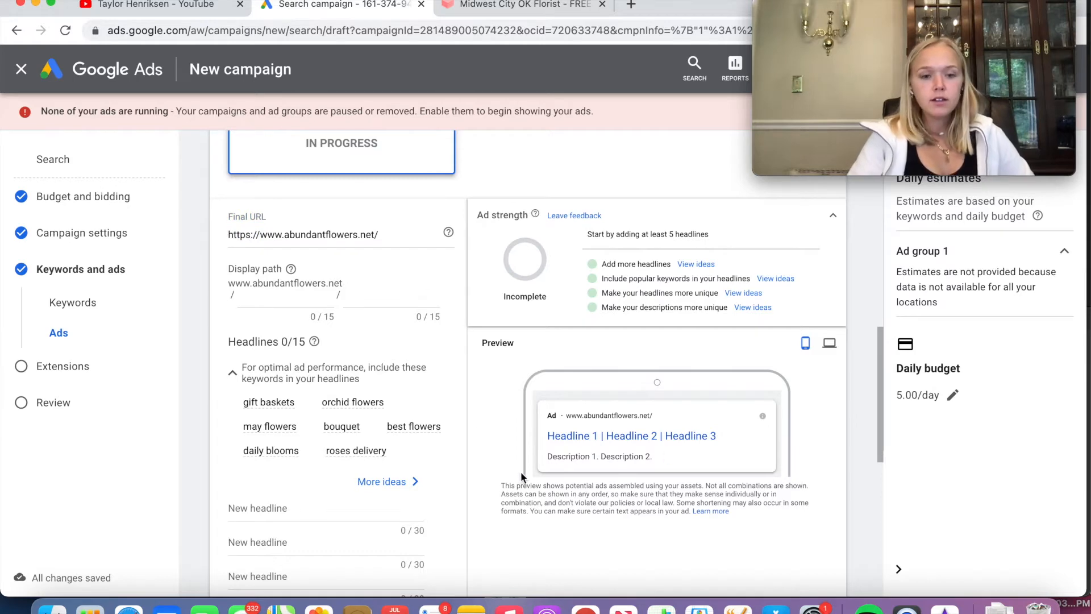
Fill the first three headlines with the suggestions "Abundant Flowers & Gift Shoppe", "Midwest City OK Florist" and "Buying Local Matters"
scroll(557, 472, "down", 7)
scroll(558, 472, "up", 3)
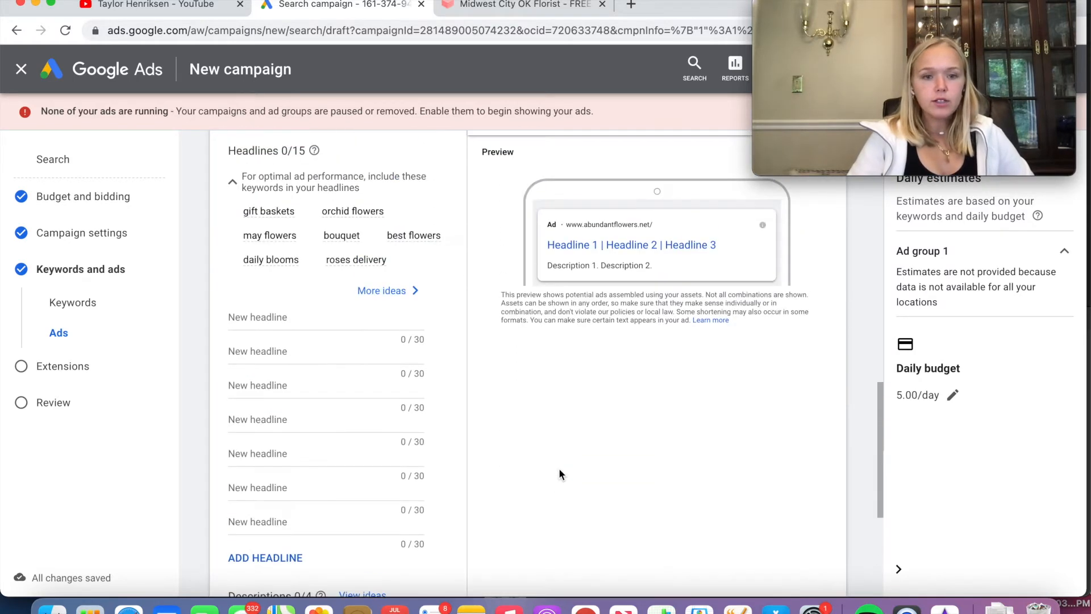
left_click(312, 318)
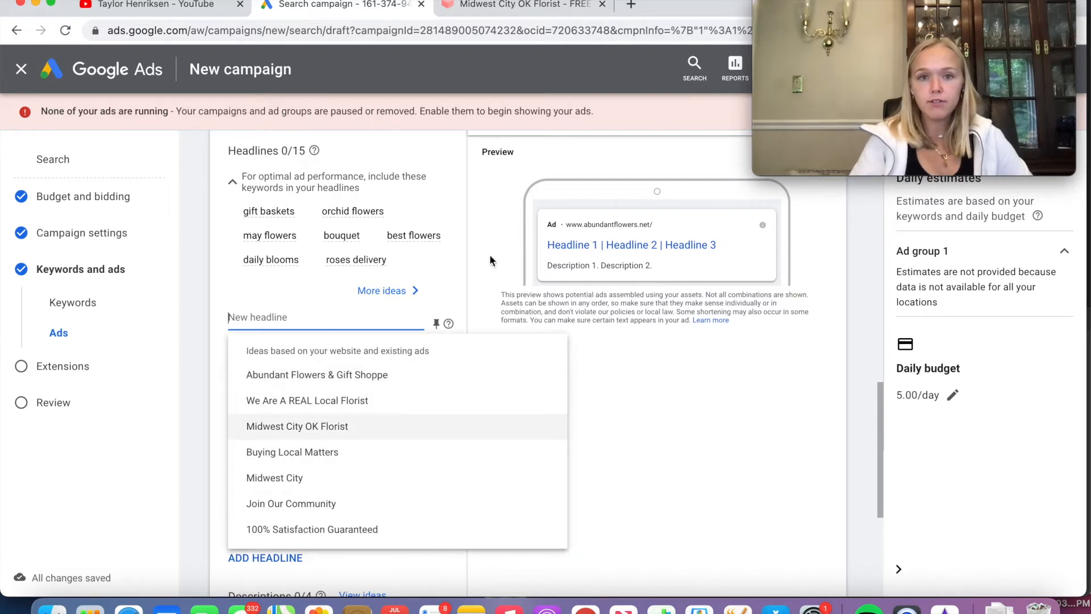
left_click(402, 377)
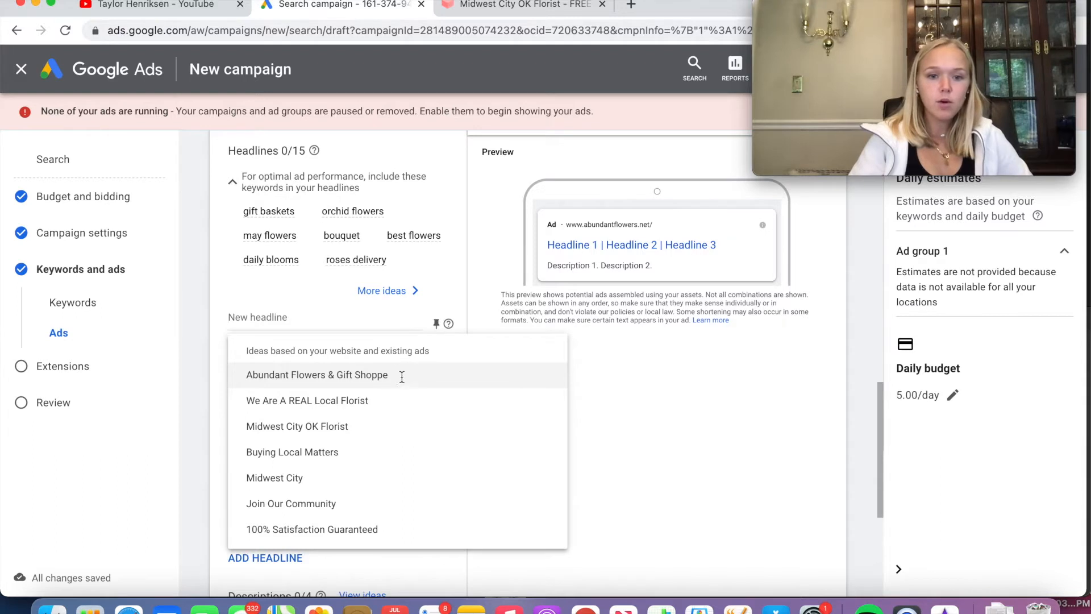
left_click(322, 349)
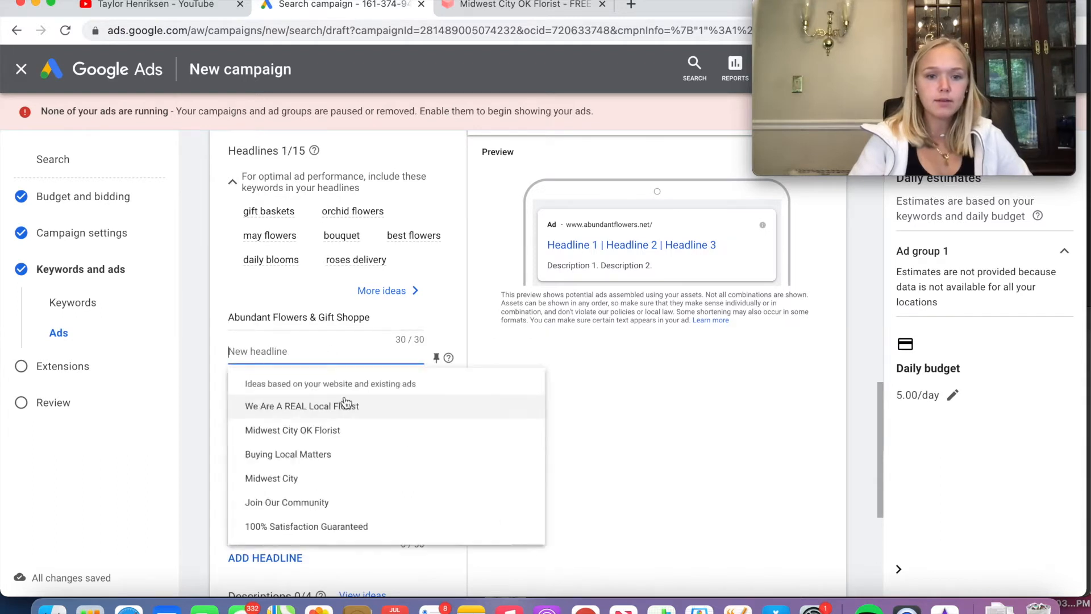
left_click(377, 431)
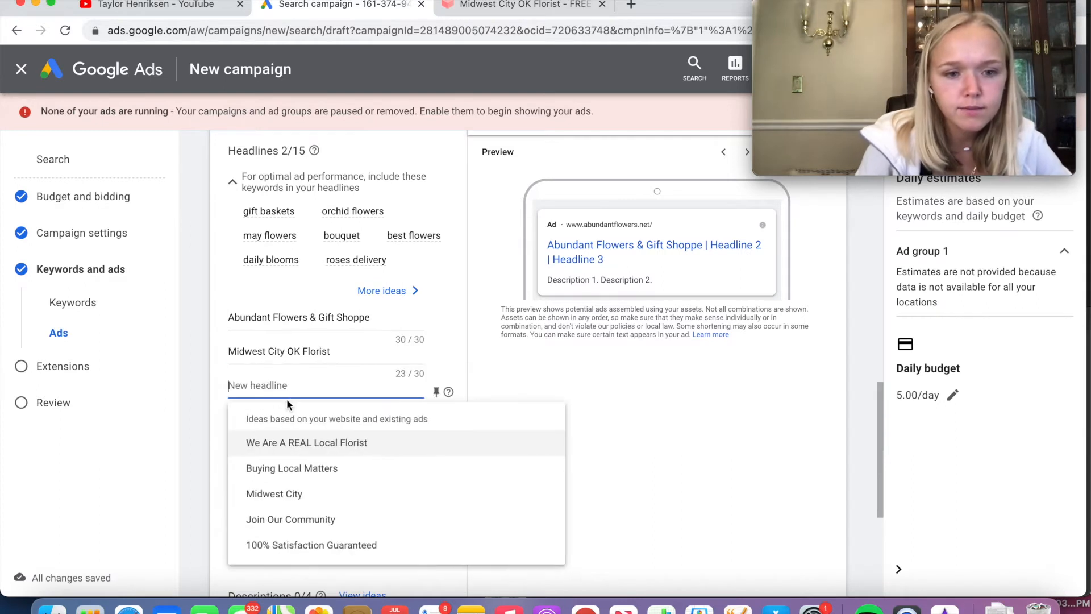
left_click(353, 471)
Write "Flowers fresh always" as the fourth headline and "Free delivery on bouquets" as the fifth
left_click(375, 432)
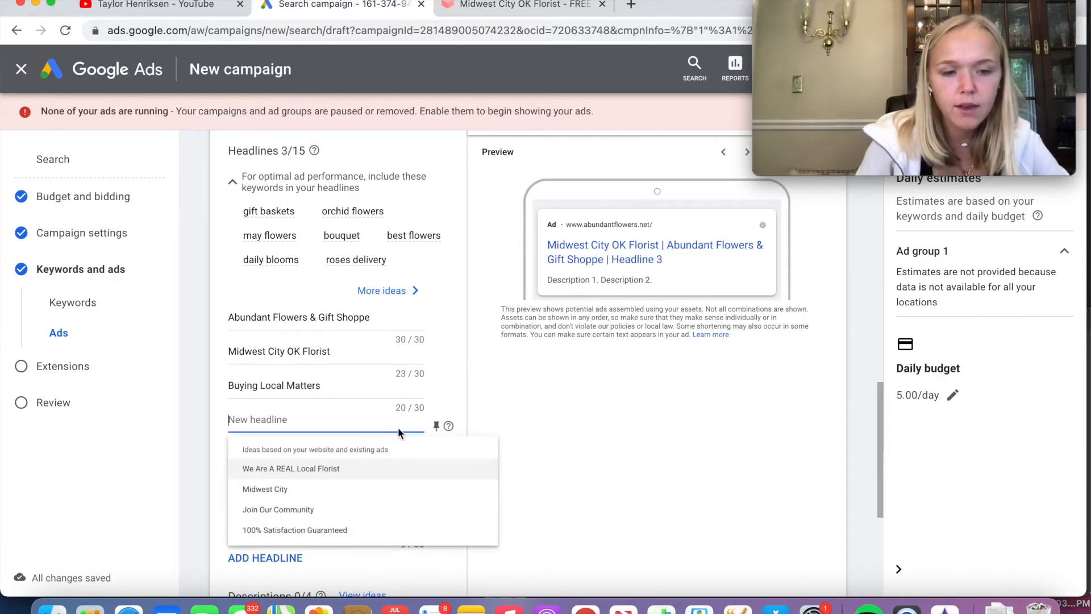
type("Fl")
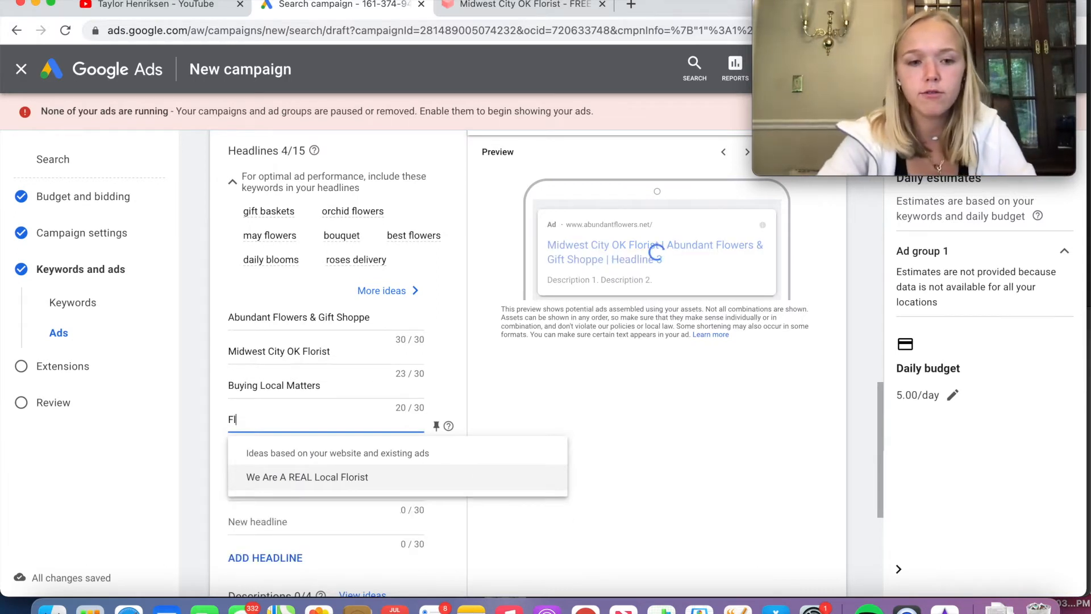
type("owers fresh always")
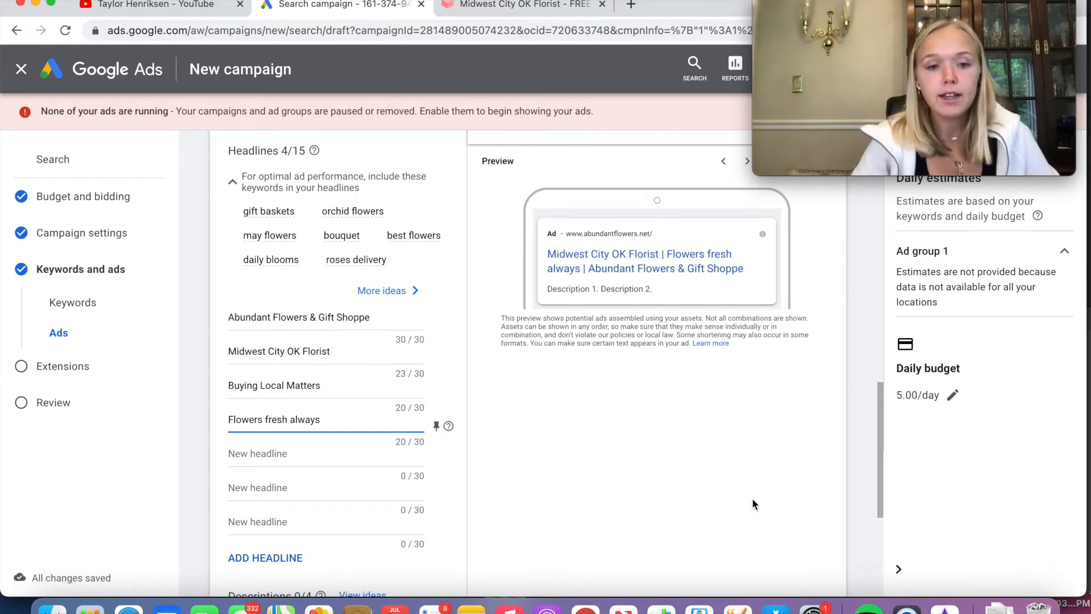
left_click(341, 458)
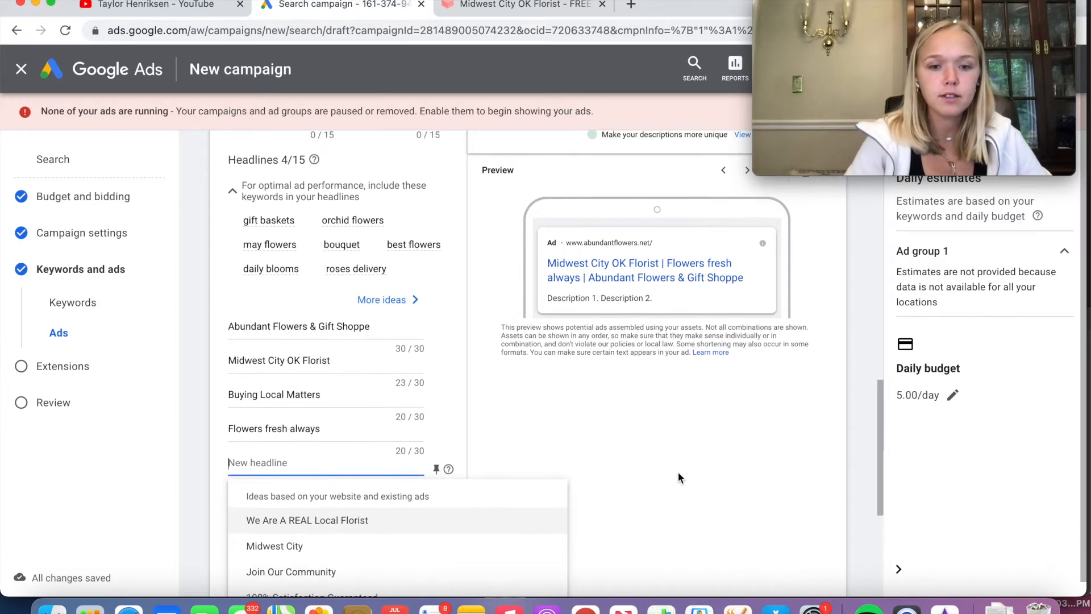
scroll(677, 471, "down", 4)
type("Fre")
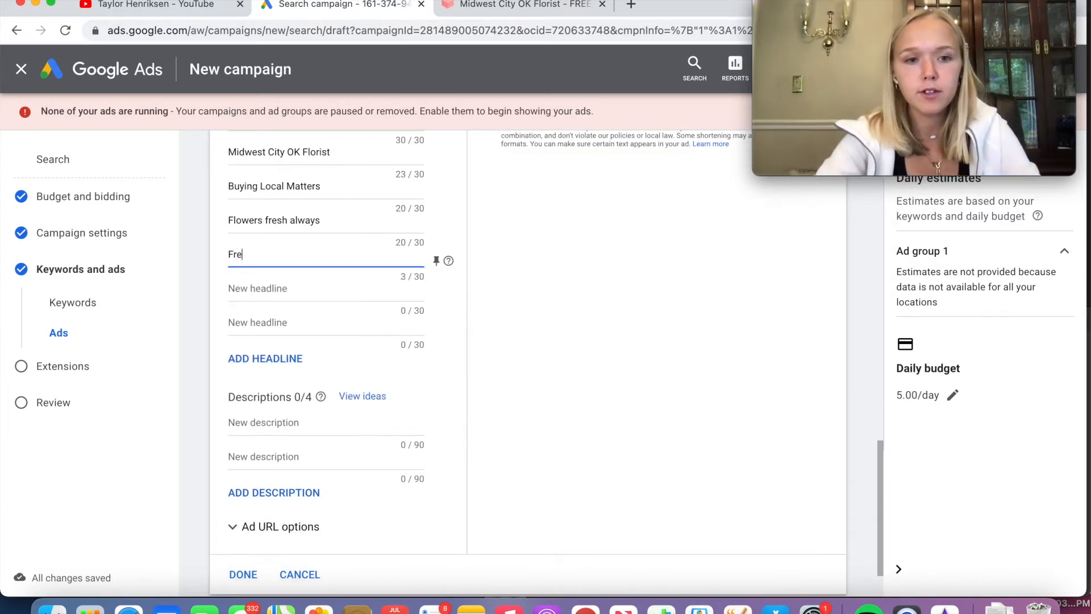
type("e deliv")
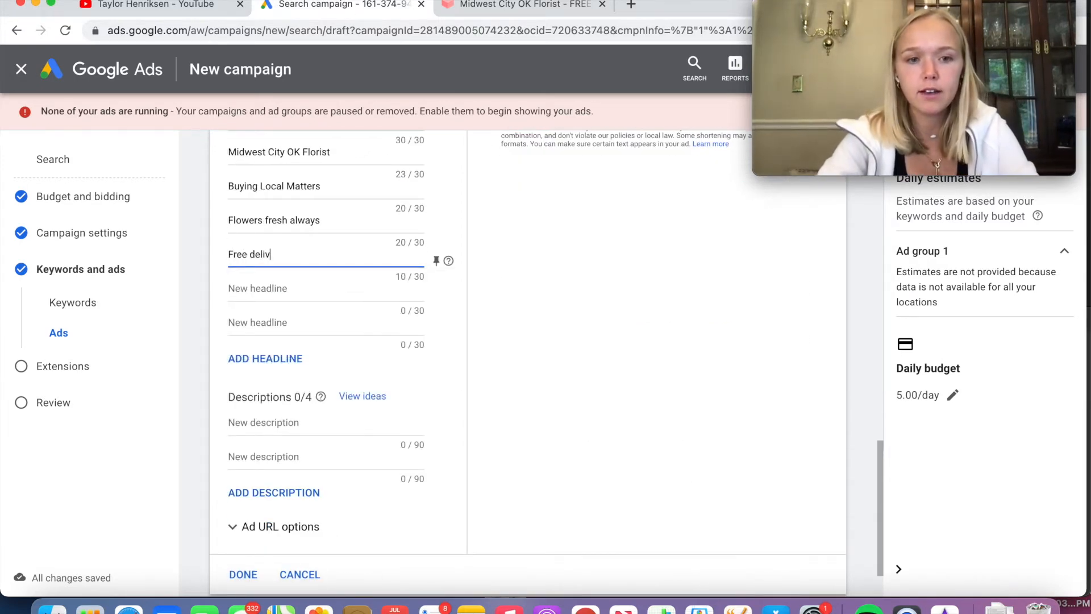
type("ery on bouqu")
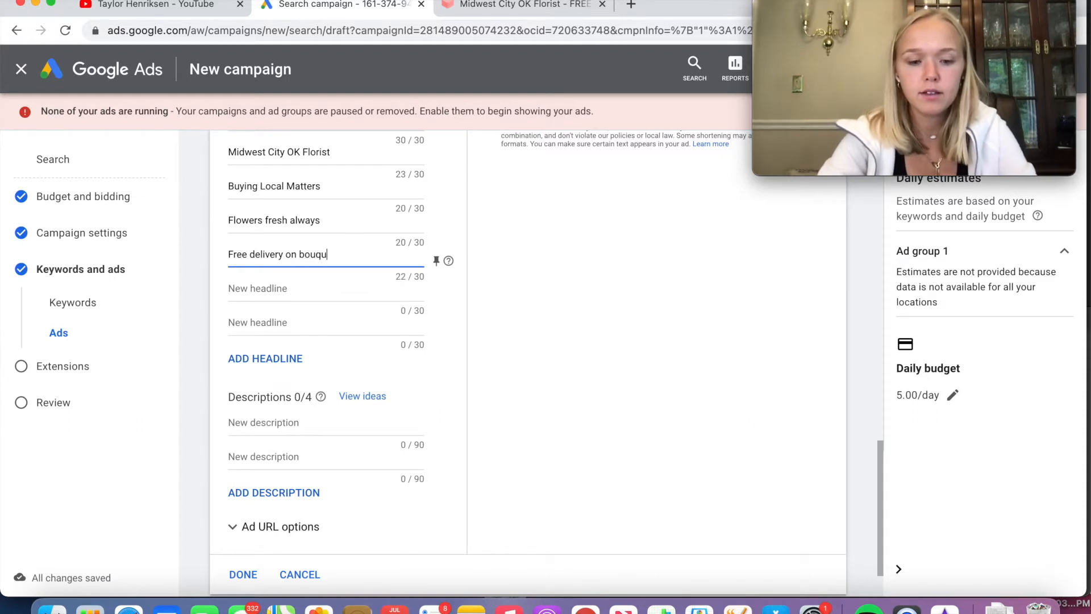
left_click(612, 478)
Review the keywords recommended for the headlines, the ad preview and the suggested description ideas
scroll(575, 411, "down", 1)
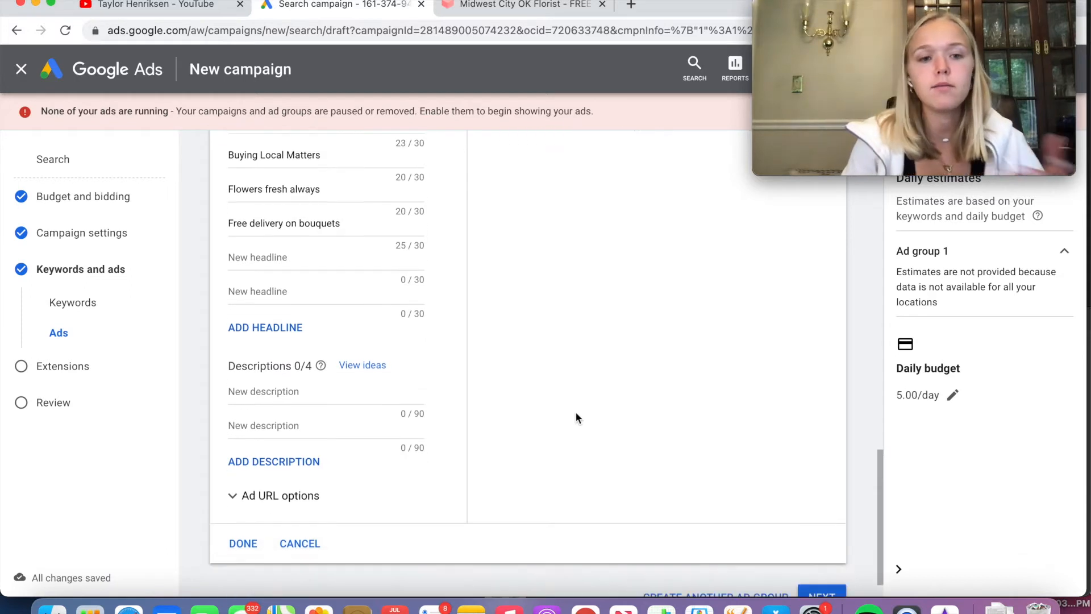
scroll(575, 411, "up", 5)
scroll(577, 411, "down", 1)
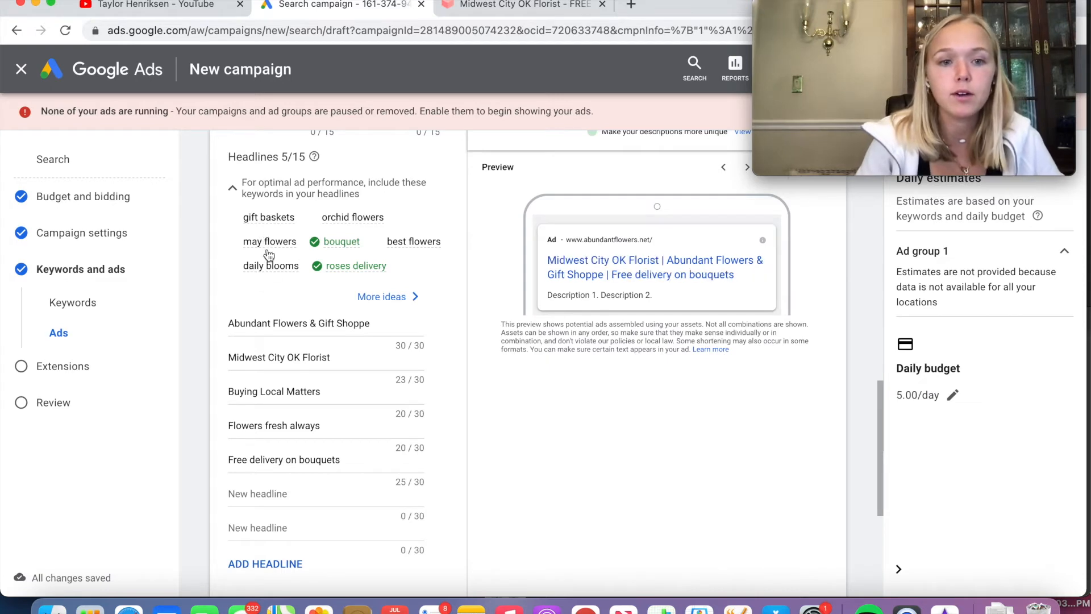
mouse_move(271, 271)
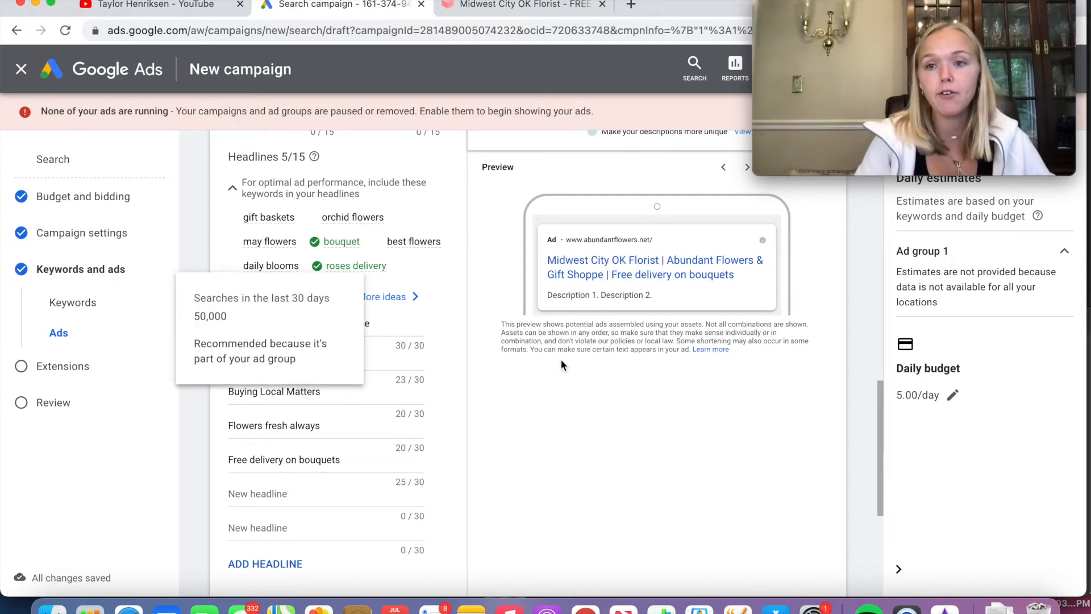
scroll(663, 453, "up", 3)
scroll(661, 450, "down", 10)
left_click(259, 412)
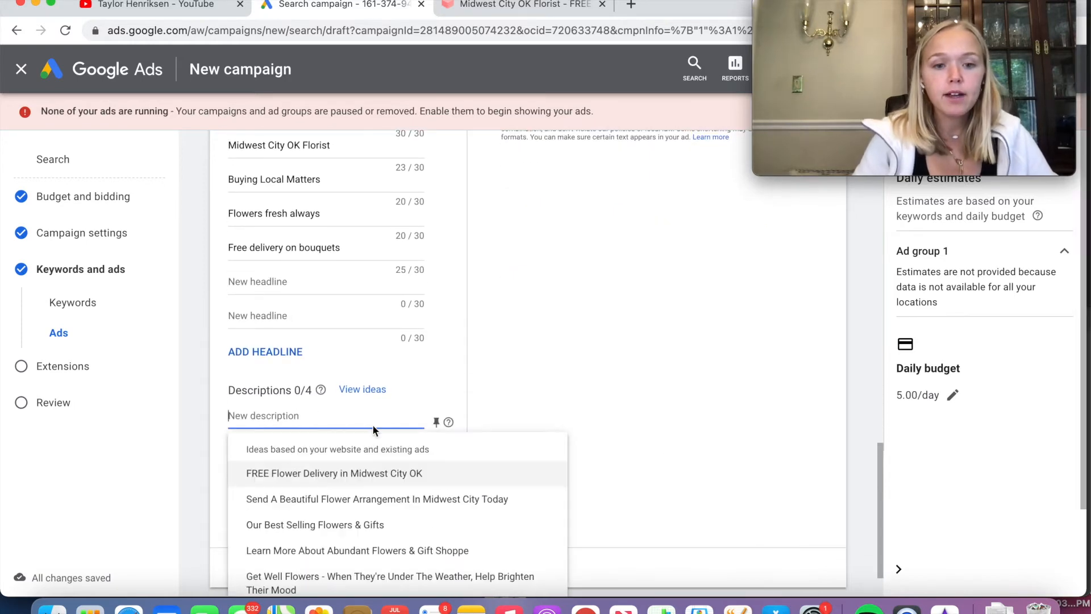
left_click(703, 425)
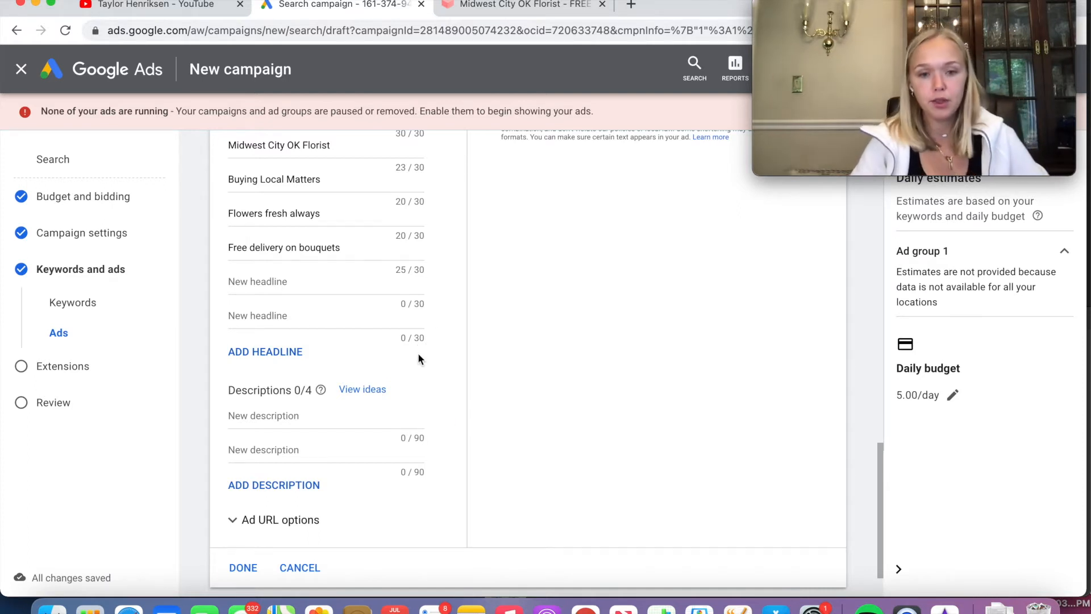
Add the suggested descriptions "Get Well Flowers - When They're Under The Weather, Help Brighten Their Mood" and "Send A Beautiful Flower Arrangement In Midwest City Today"
left_click(335, 414)
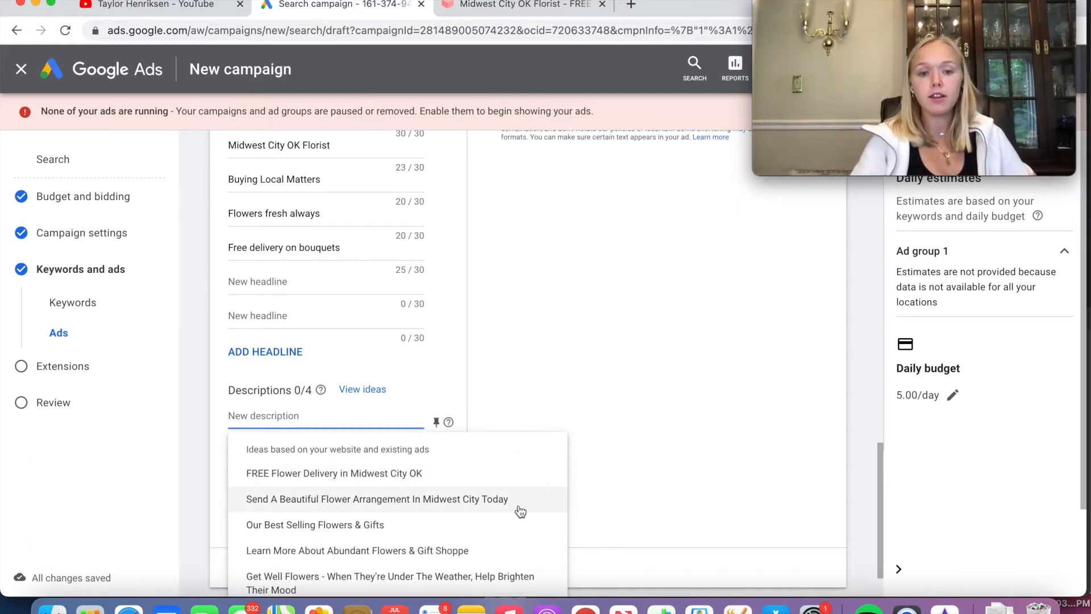
left_click(516, 574)
left_click(289, 453)
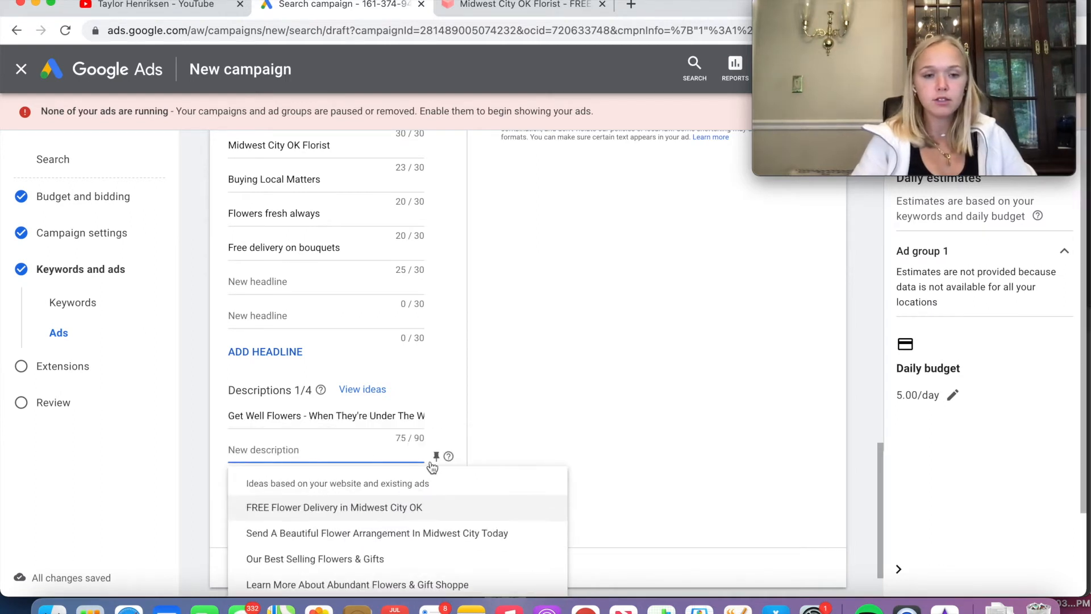
left_click(469, 534)
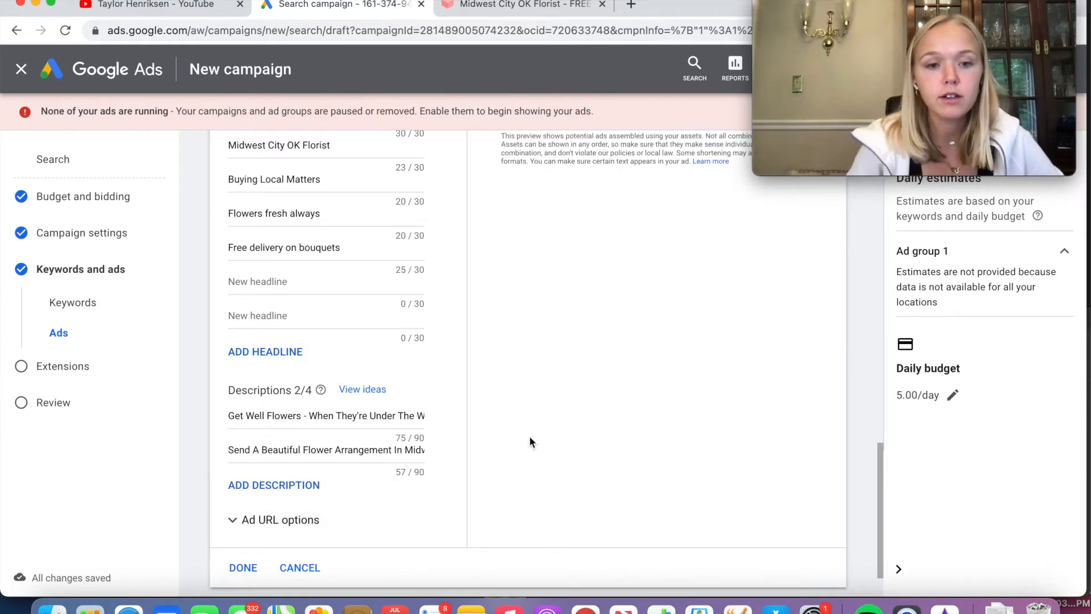
Check the responsive search ad's strength and preview, and finish the ad
scroll(377, 458, "down", 2)
scroll(383, 445, "up", 6)
scroll(398, 335, "up", 2)
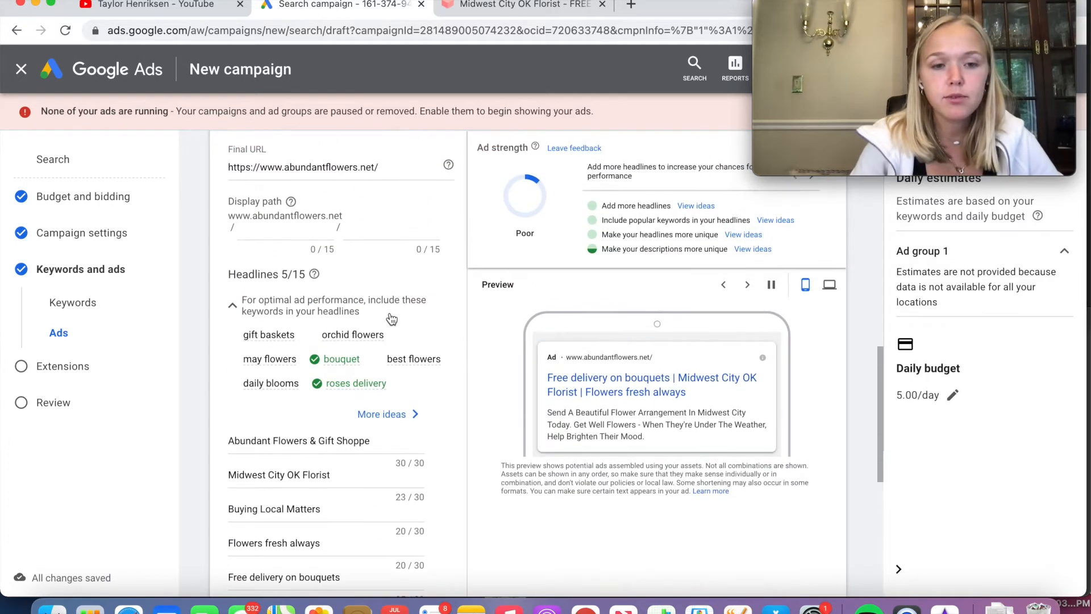
scroll(387, 317, "down", 8)
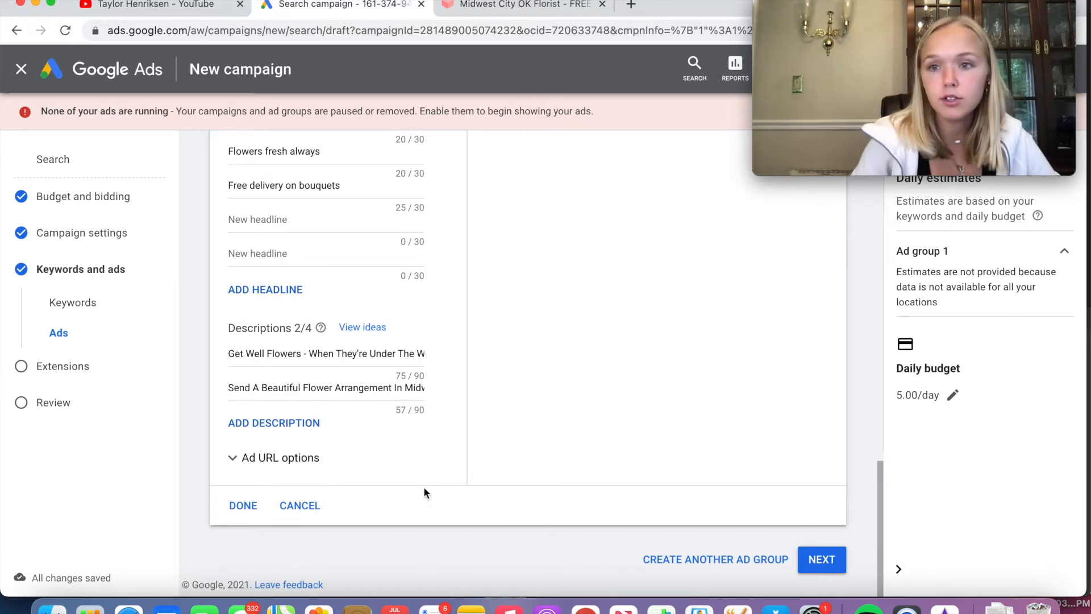
left_click(254, 510)
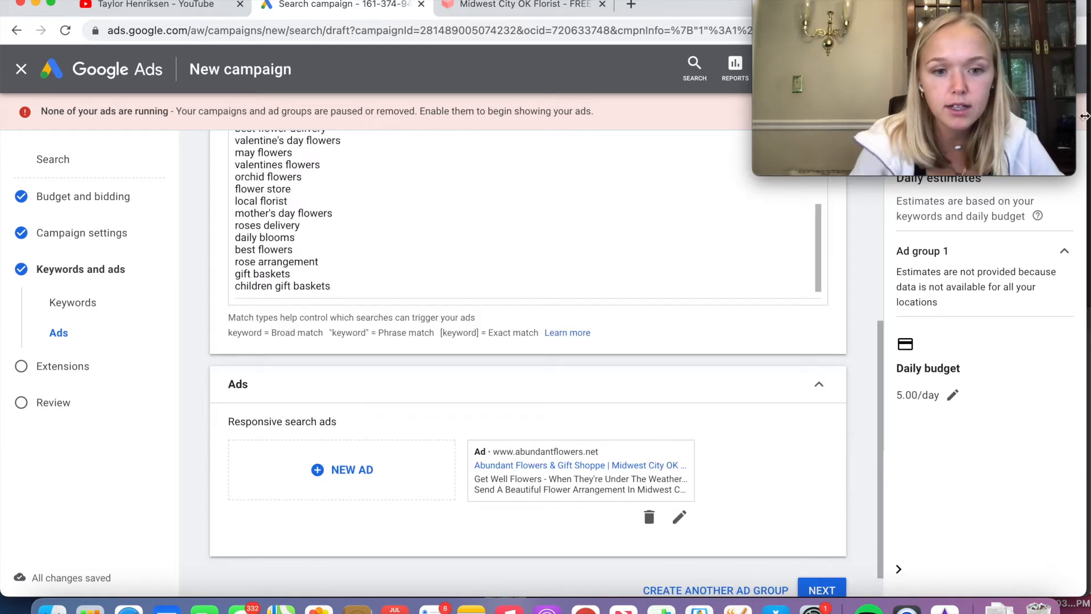
Continue from keywords and ads to the campaign's extensions and look over the available extension types
scroll(851, 370, "up", 1)
scroll(803, 383, "down", 2)
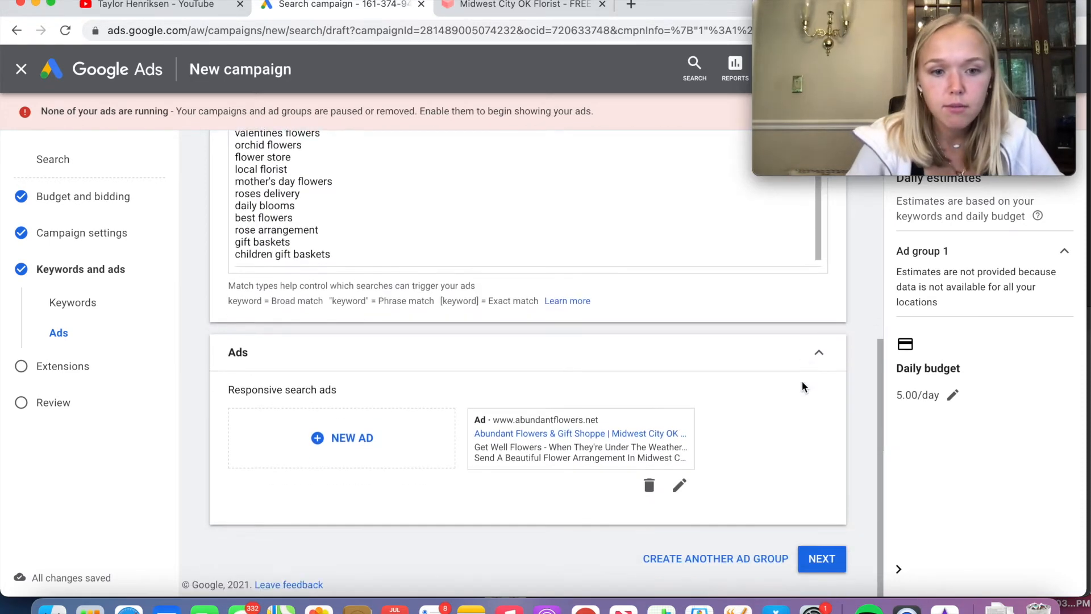
left_click(820, 559)
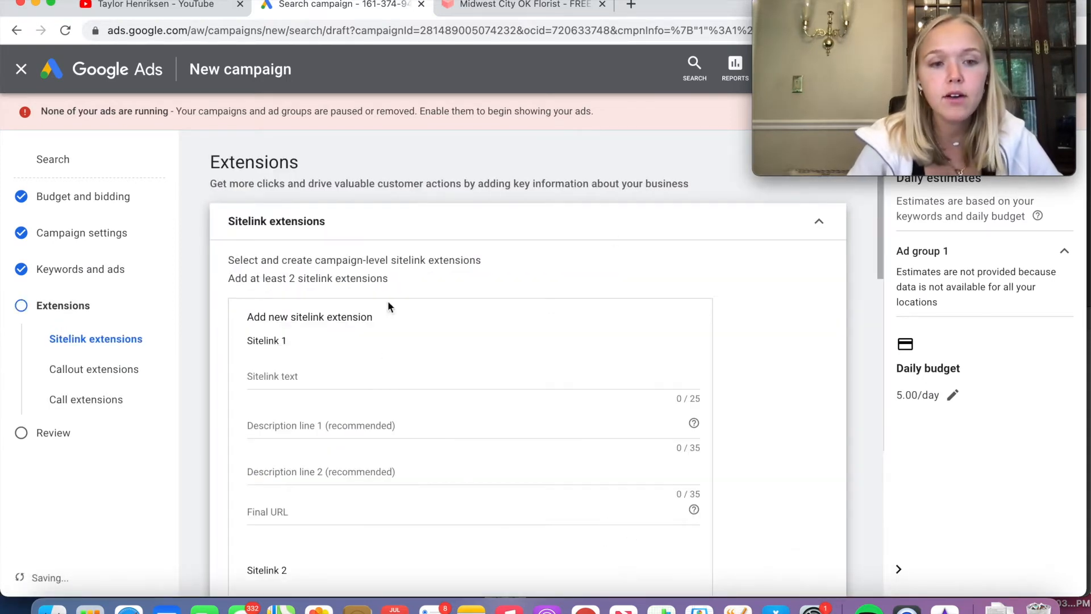
scroll(511, 370, "down", 15)
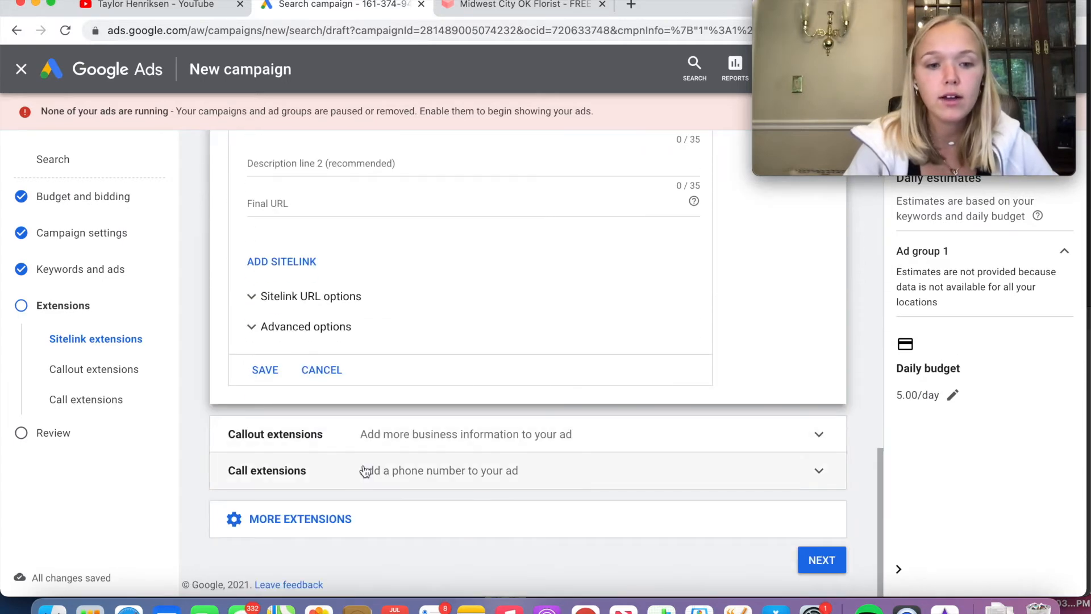
Look over the empty sitelink extension form, from the first sitelink's fields to its saving options
scroll(365, 460, "up", 2)
scroll(365, 452, "down", 2)
scroll(365, 452, "up", 10)
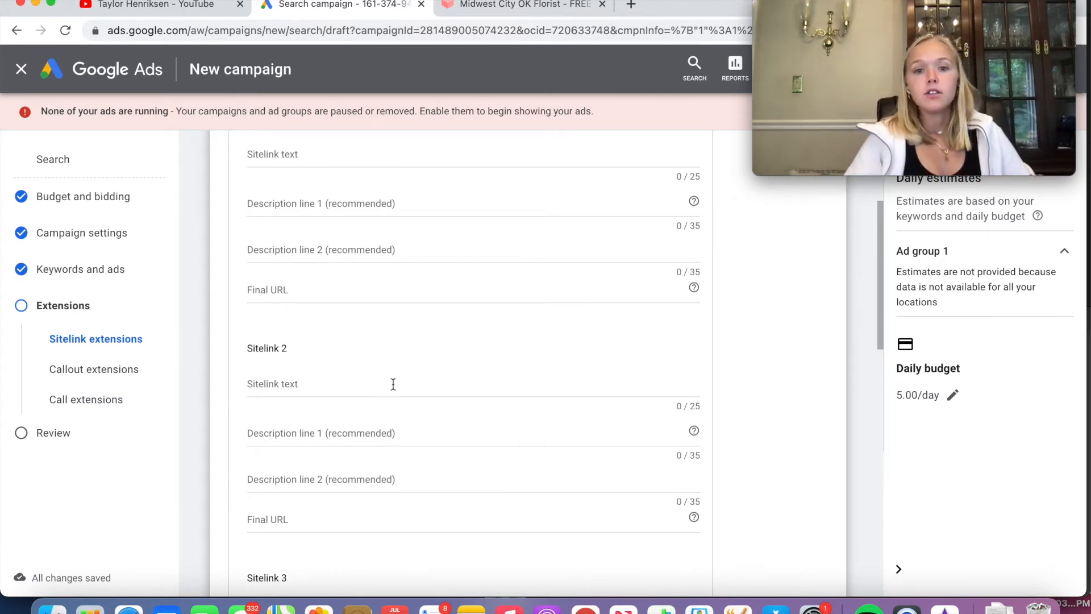
scroll(393, 384, "up", 4)
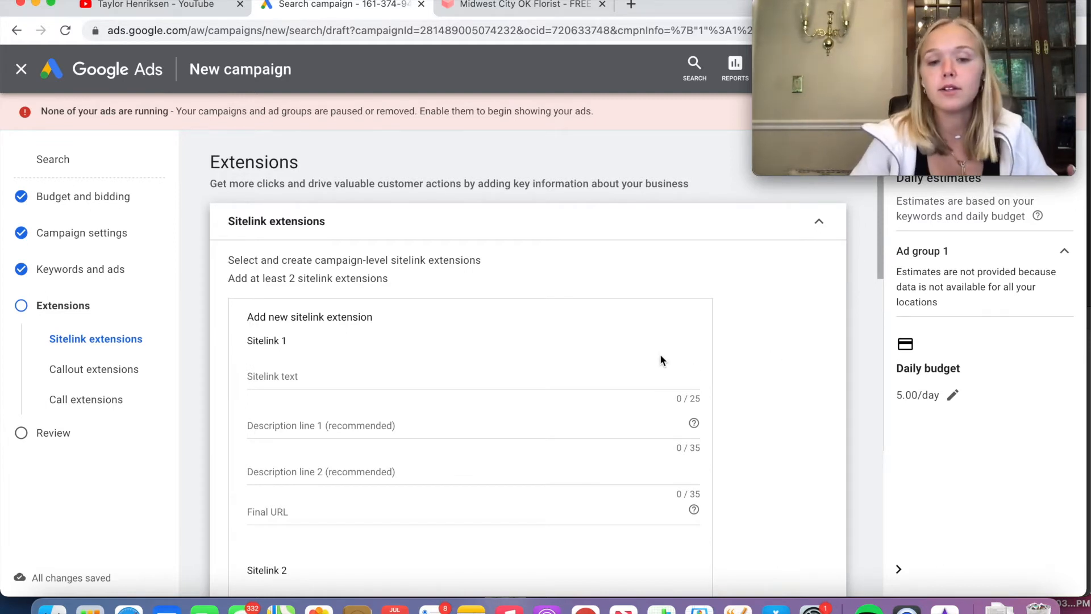
left_click(580, 378)
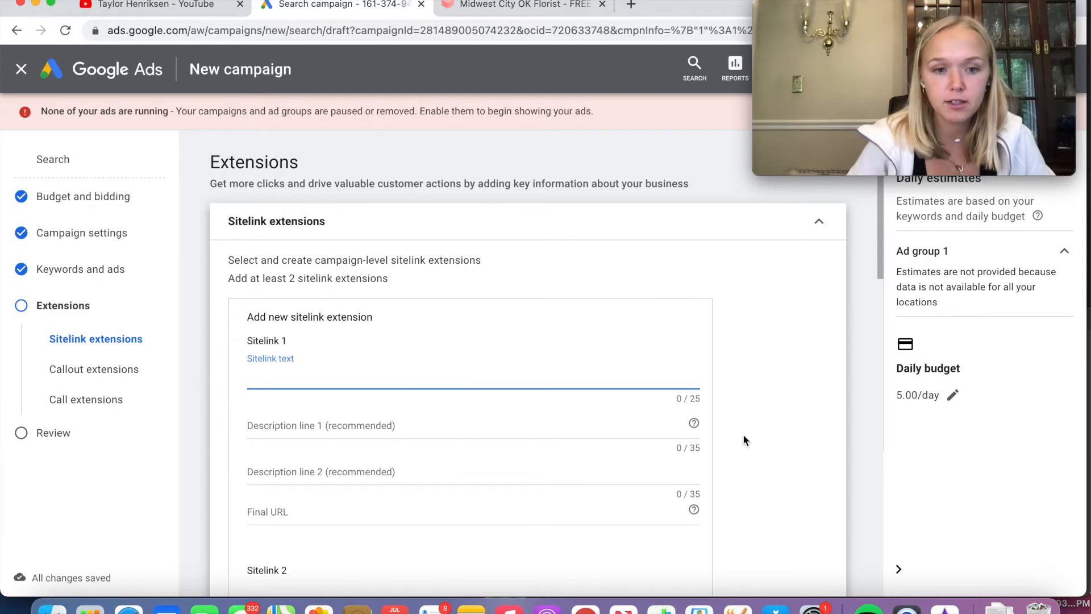
left_click(798, 397)
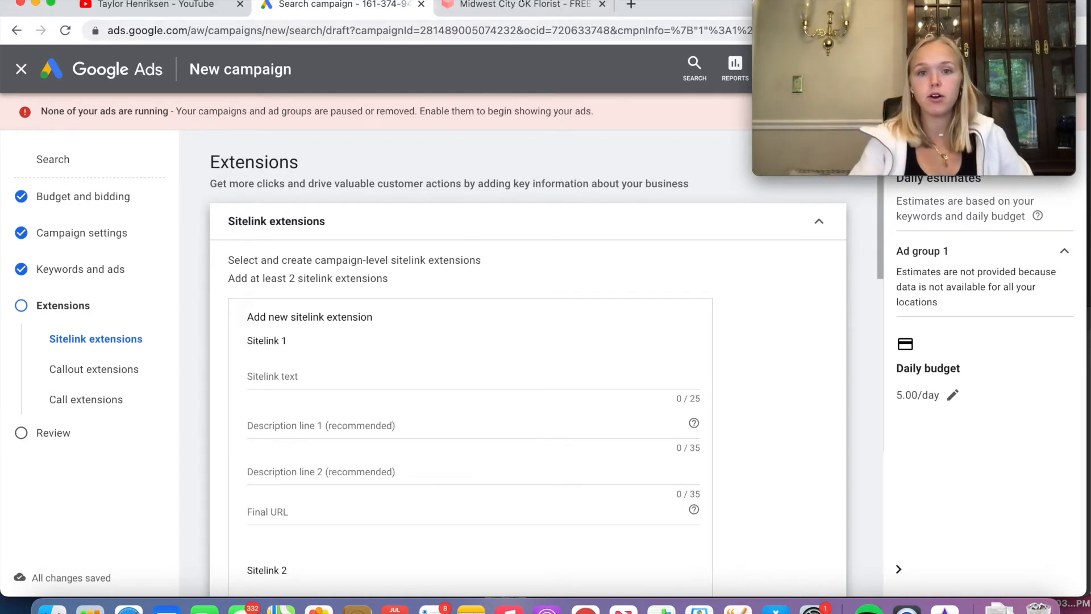
Copy the address of the flower shop website's Summer category page and enter it as Sitelink 1's final URL
left_click(522, 5)
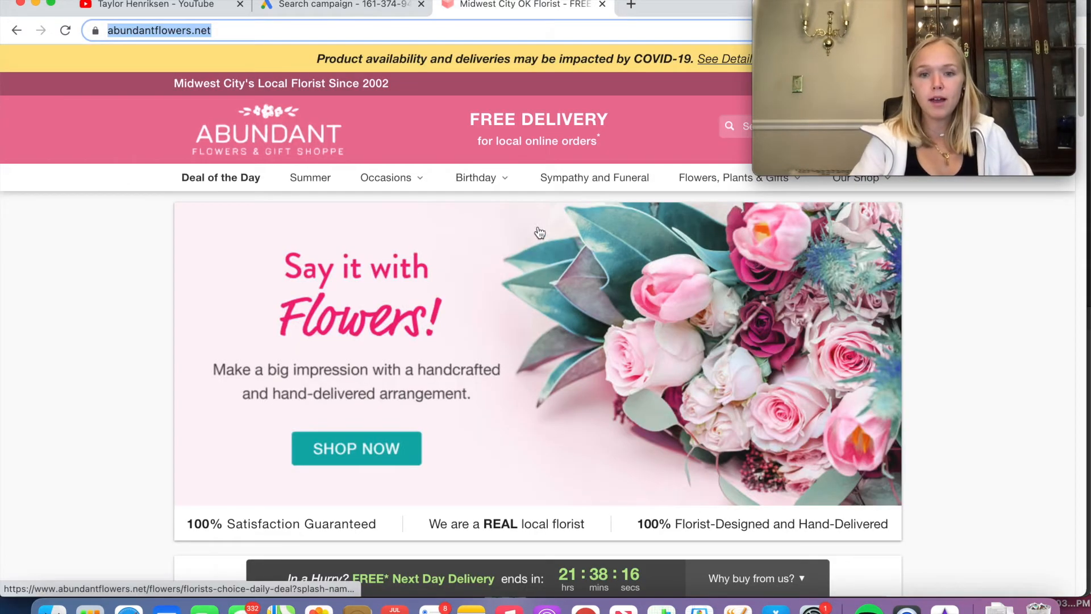
left_click(325, 181)
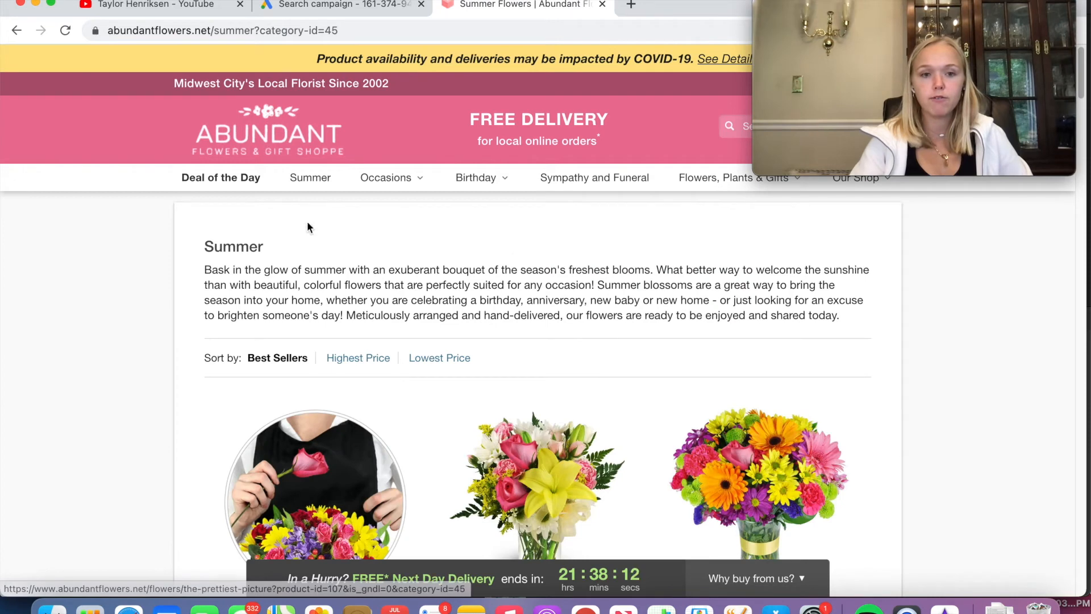
left_click(339, 35)
key("super+c")
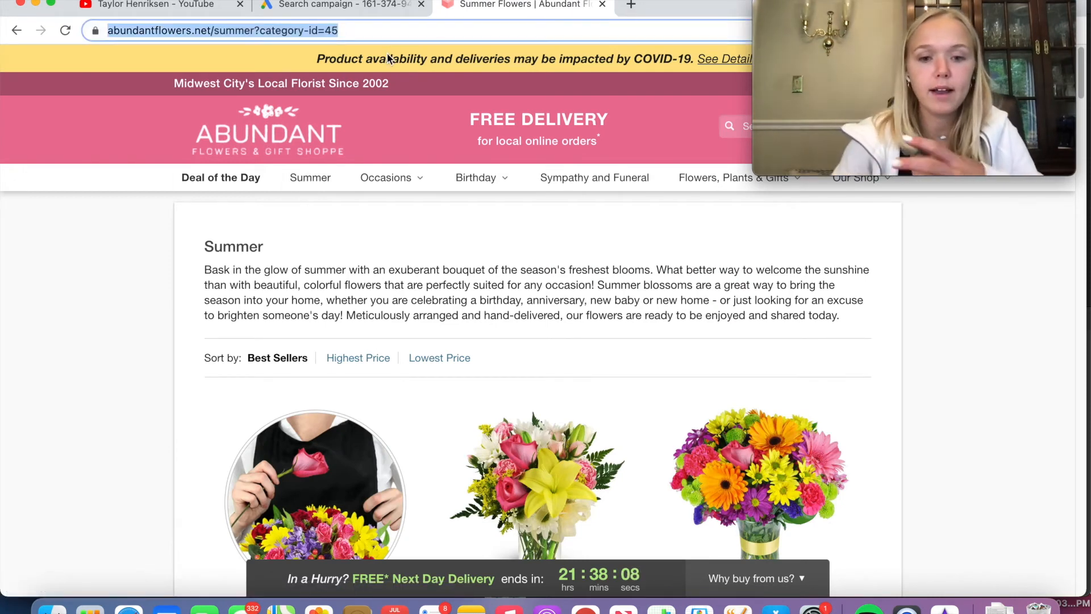
scroll(758, 436, "down", 4)
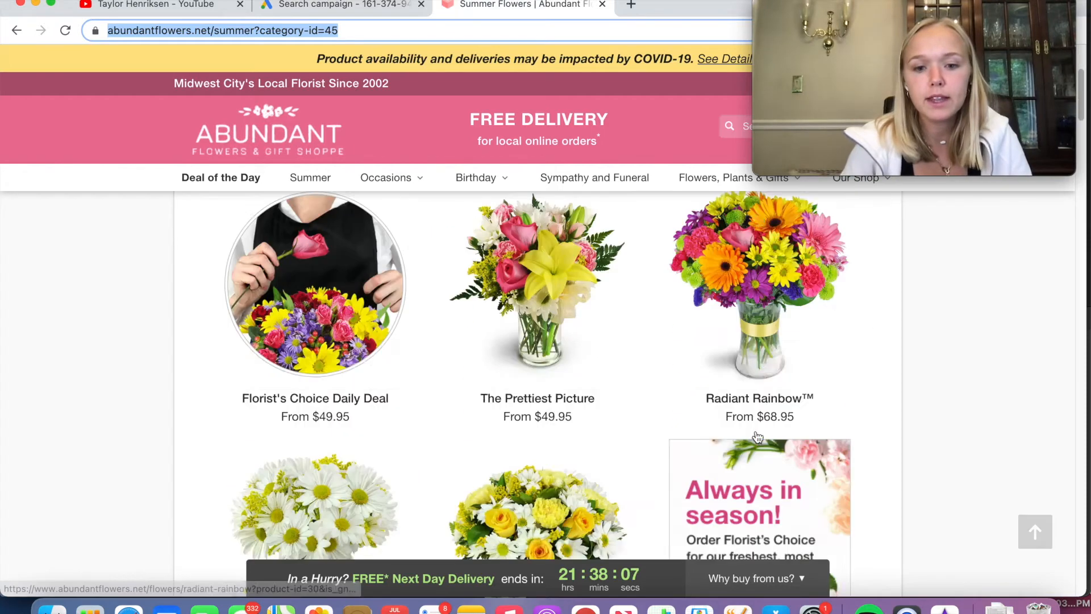
scroll(758, 436, "down", 3)
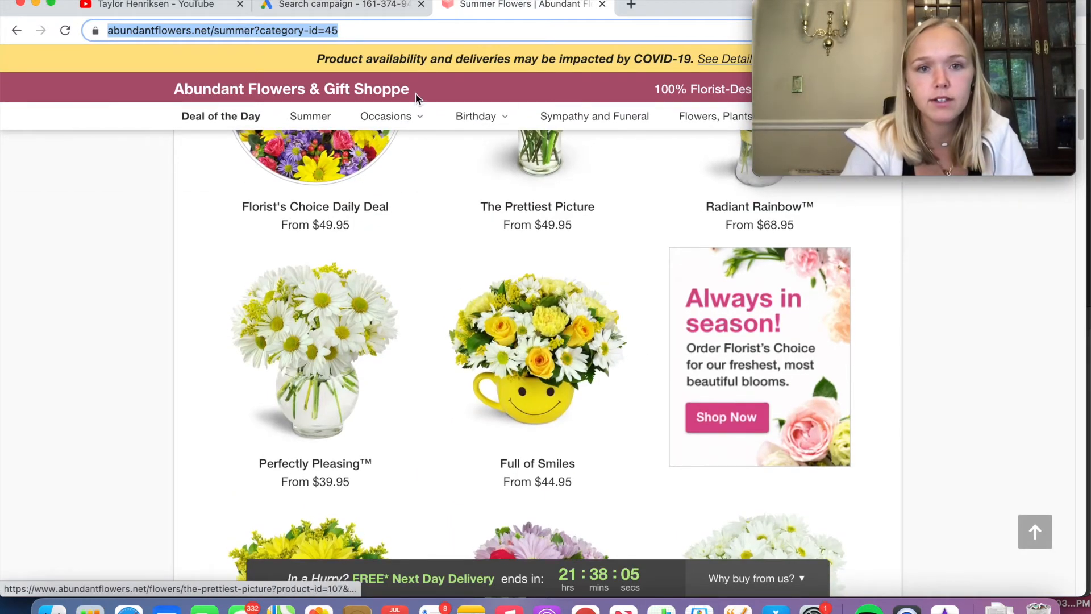
left_click(333, 11)
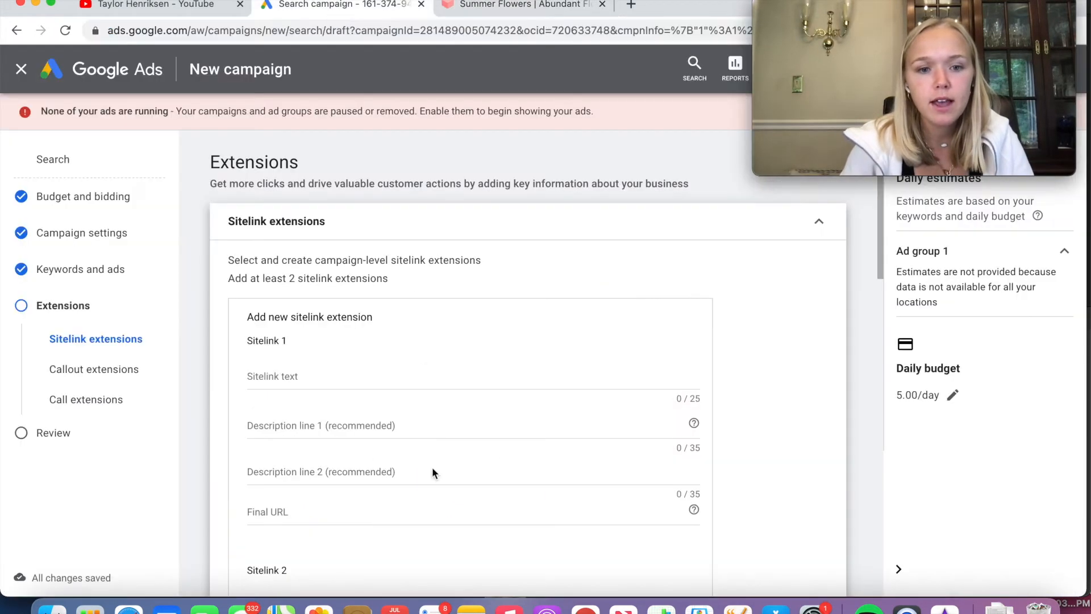
left_click(408, 509)
key("super+v")
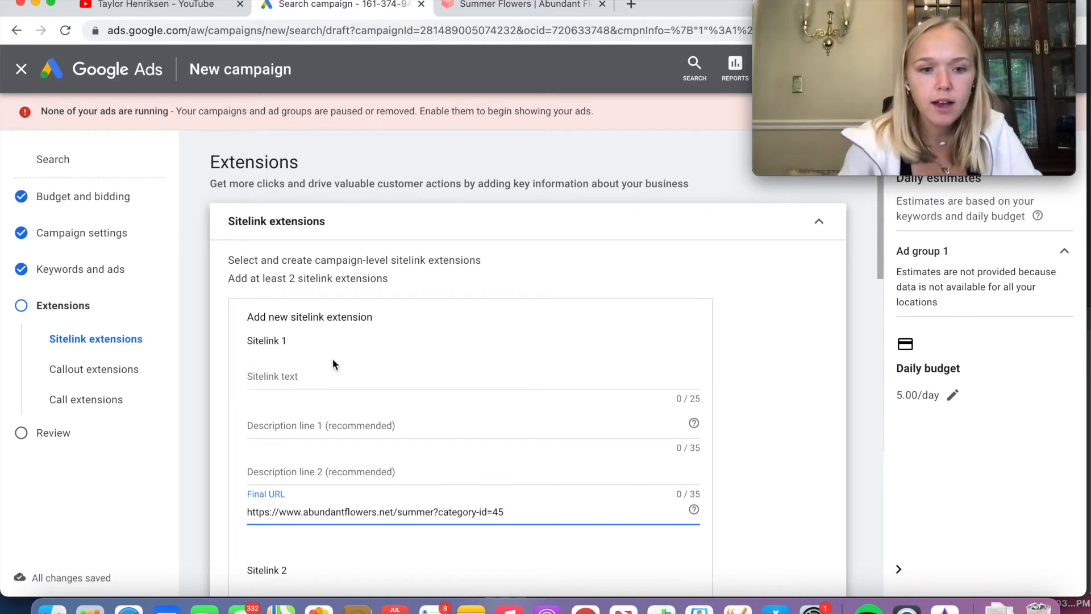
Set Sitelink 1's text to "Summer" and its first description line to "summer flower sale"
left_click(336, 377)
type("Summer")
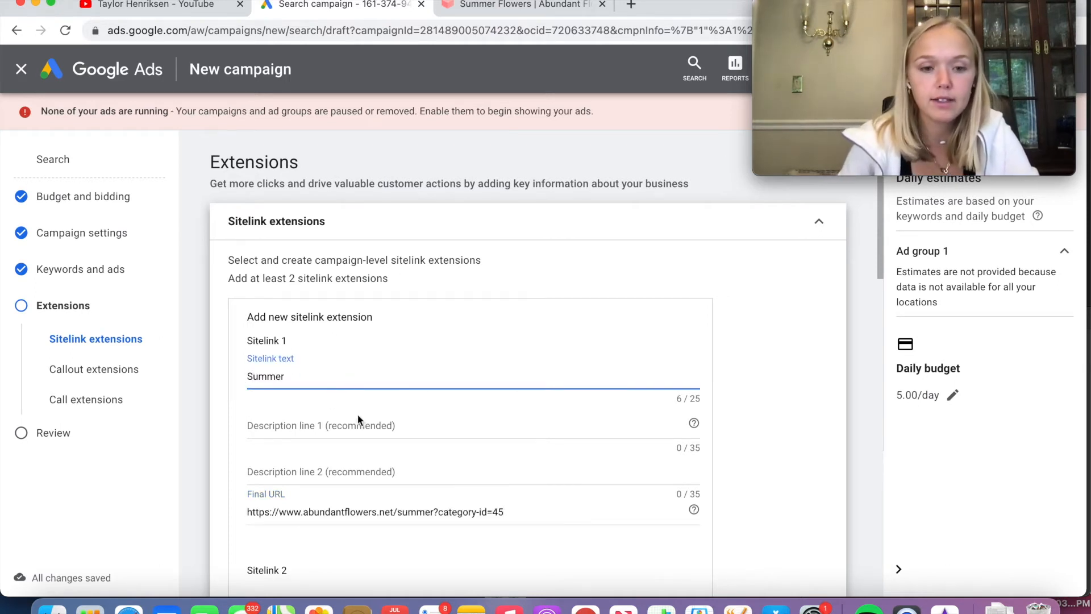
left_click(433, 425)
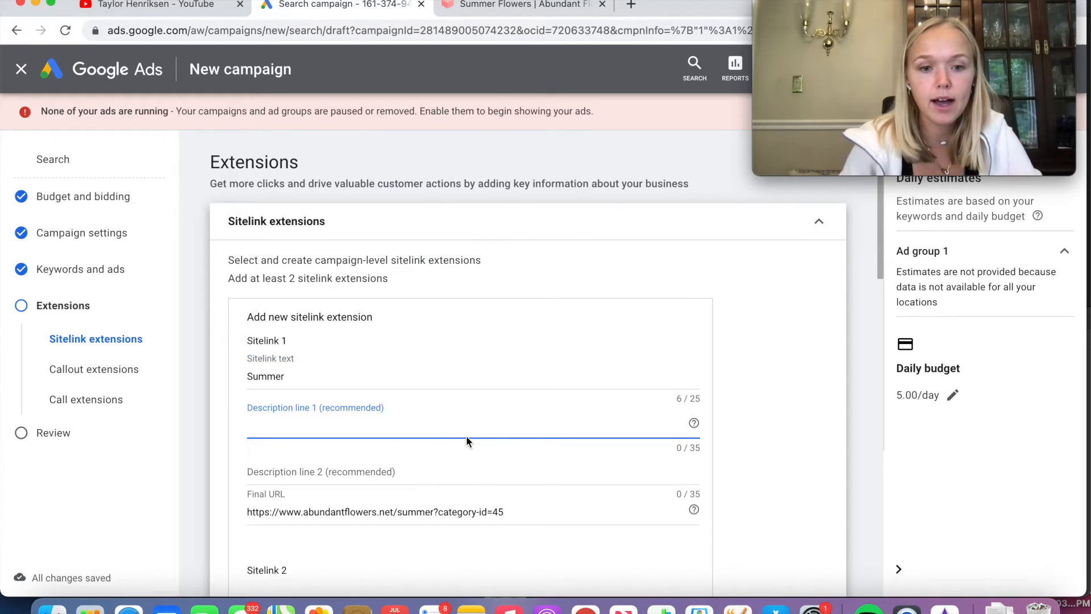
type("SUmmer")
key("BackSpace")
key("BackSpace")
key("BackSpace")
key("BackSpace")
key("BackSpace")
key("BackSpace")
type("s")
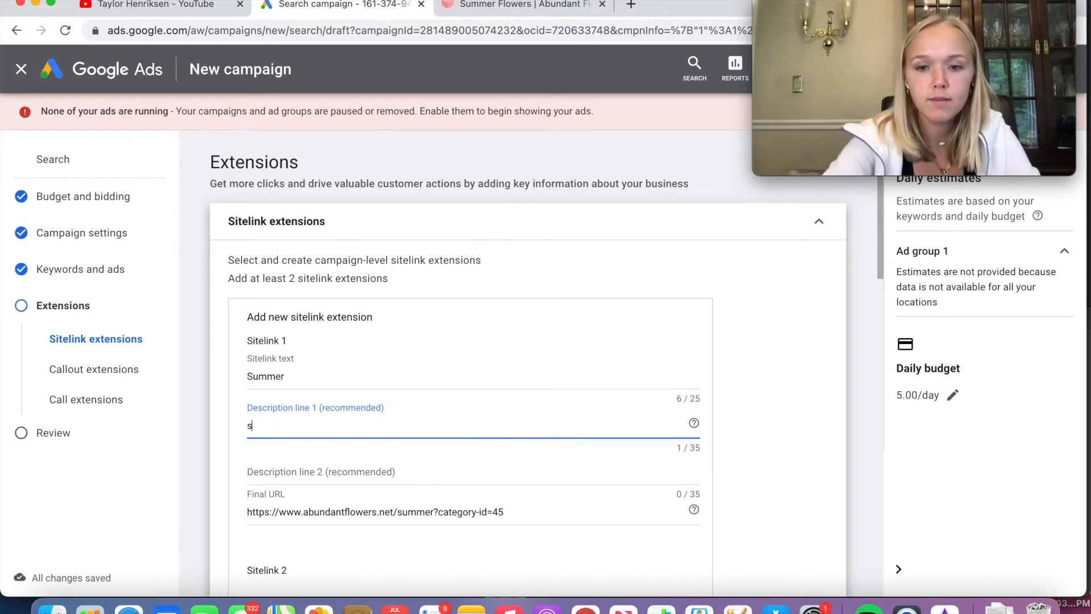
type("ummer flower")
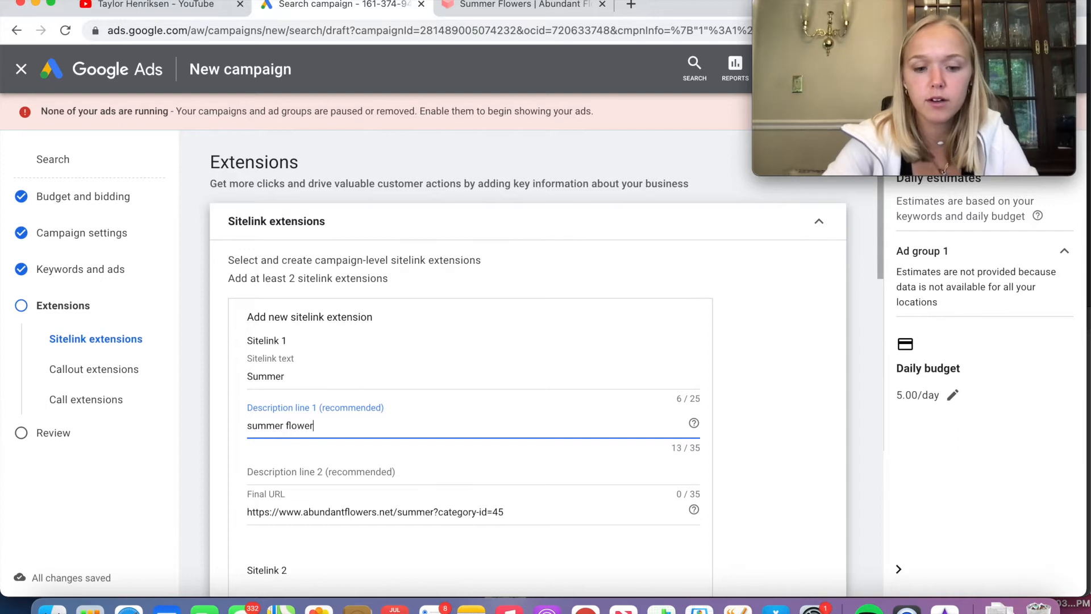
type(" sale")
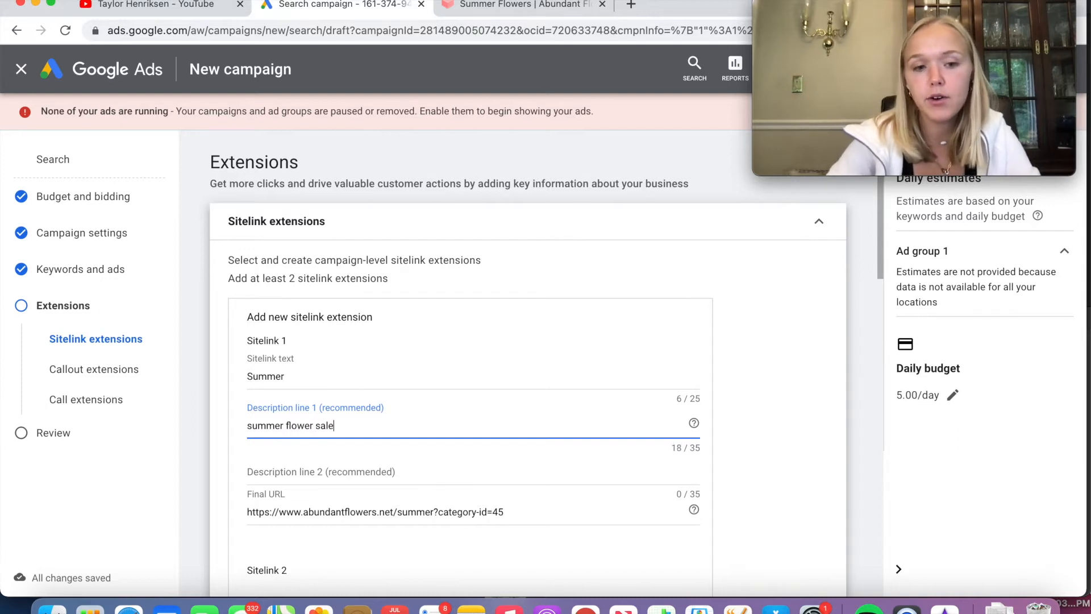
Enter "get fresh summer flowers here" as Sitelink 1's second description line
left_click(614, 477)
type("get fresh summer")
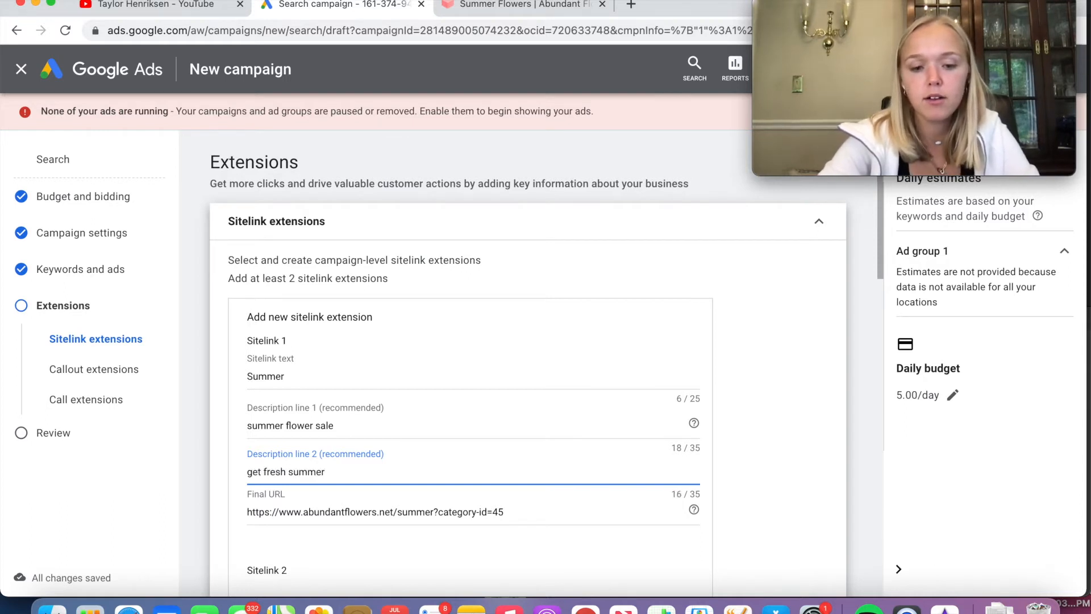
type(" flowers")
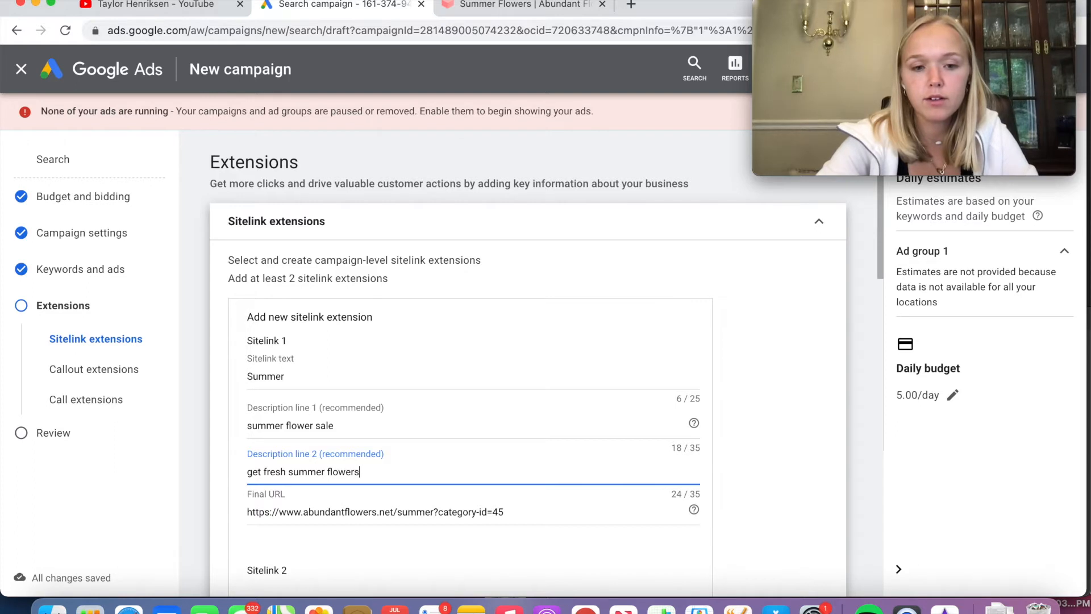
type(" here")
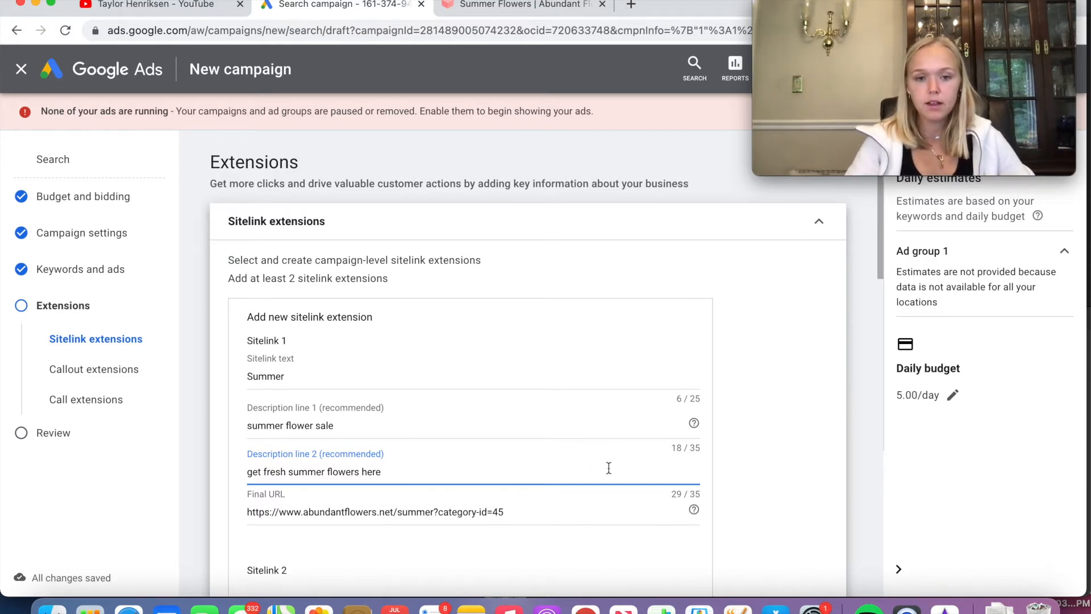
Open the callout extensions and enter "50% of sale" as the first callout text
scroll(369, 432, "down", 10)
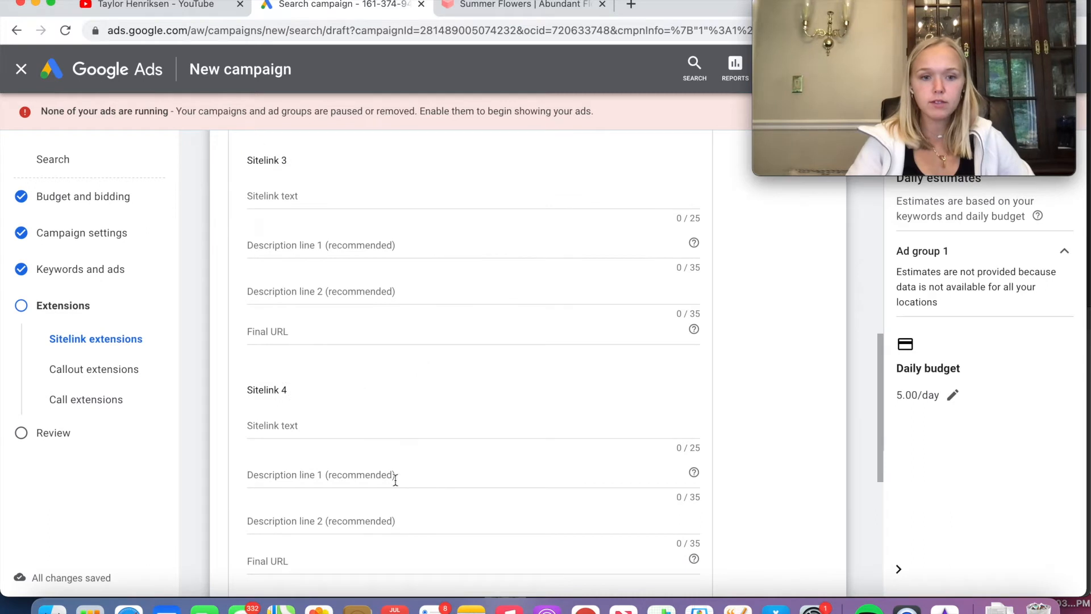
scroll(396, 485, "down", 6)
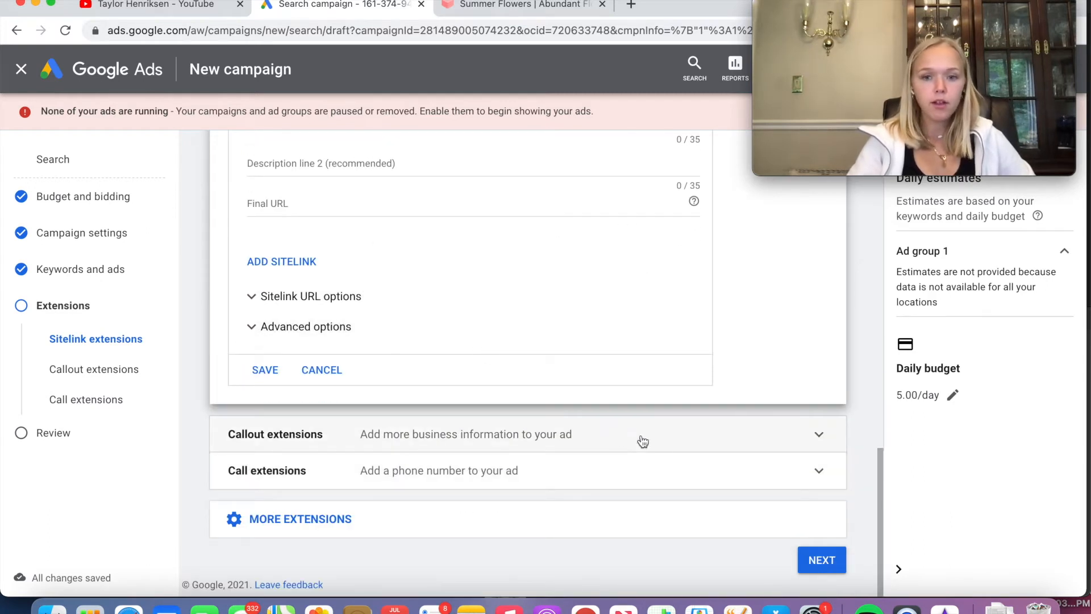
left_click(708, 444)
scroll(690, 458, "down", 5)
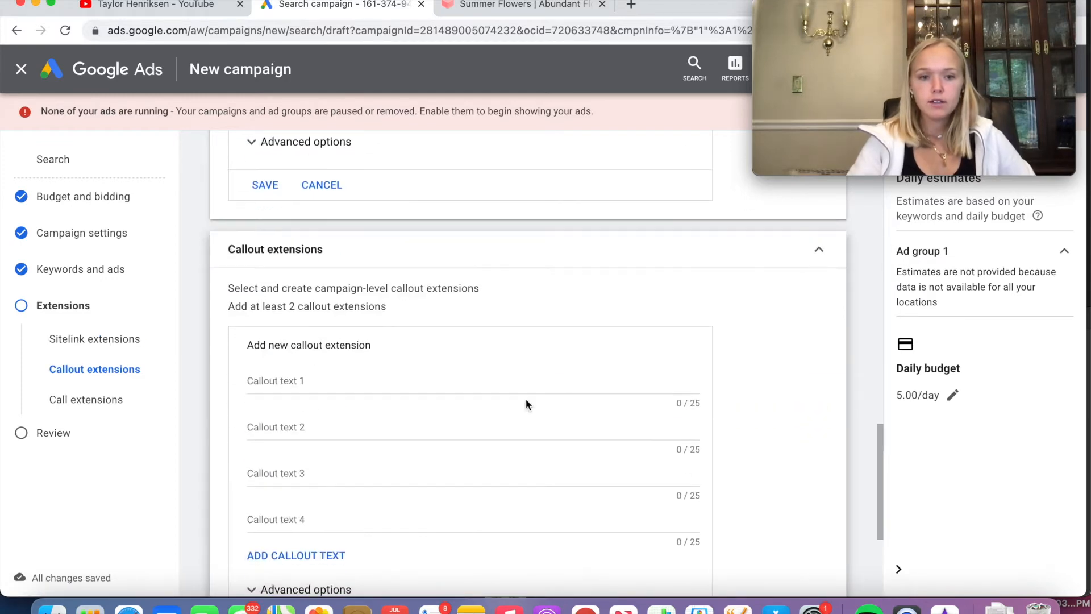
left_click(376, 243)
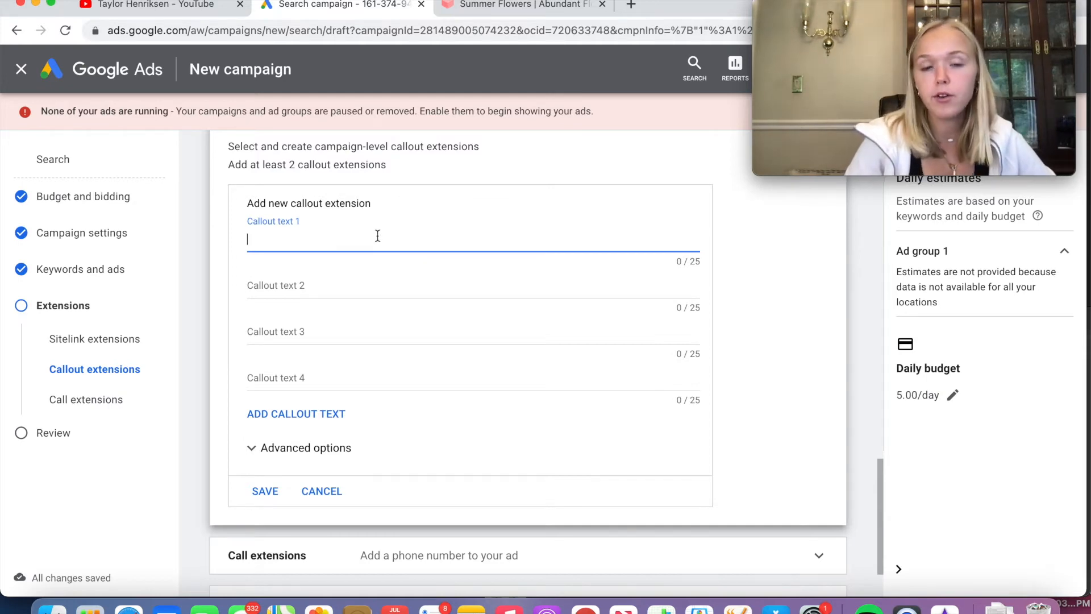
left_click(496, 7)
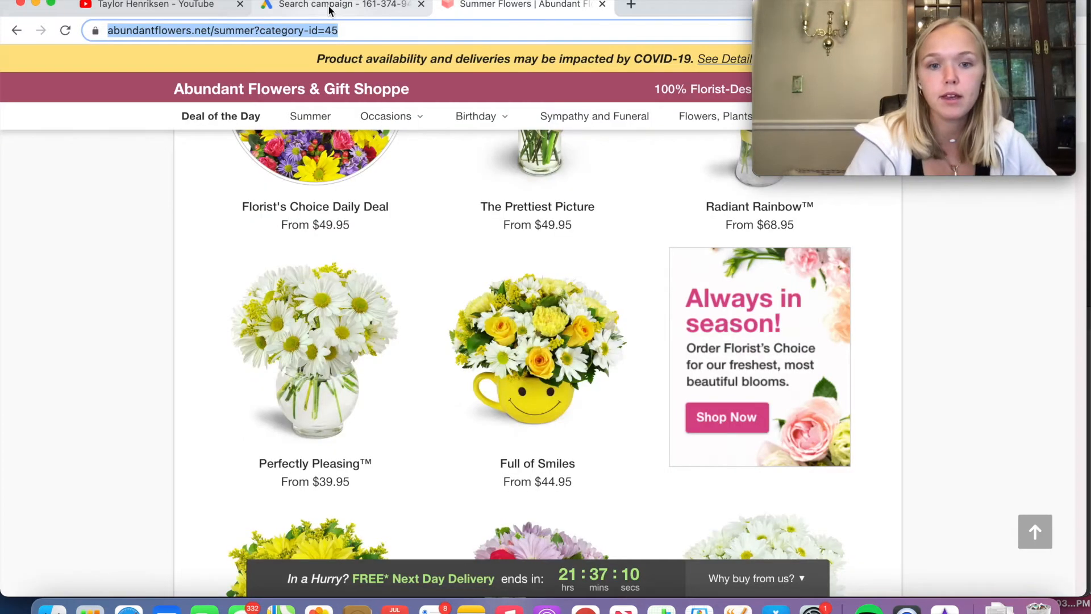
left_click(330, 7)
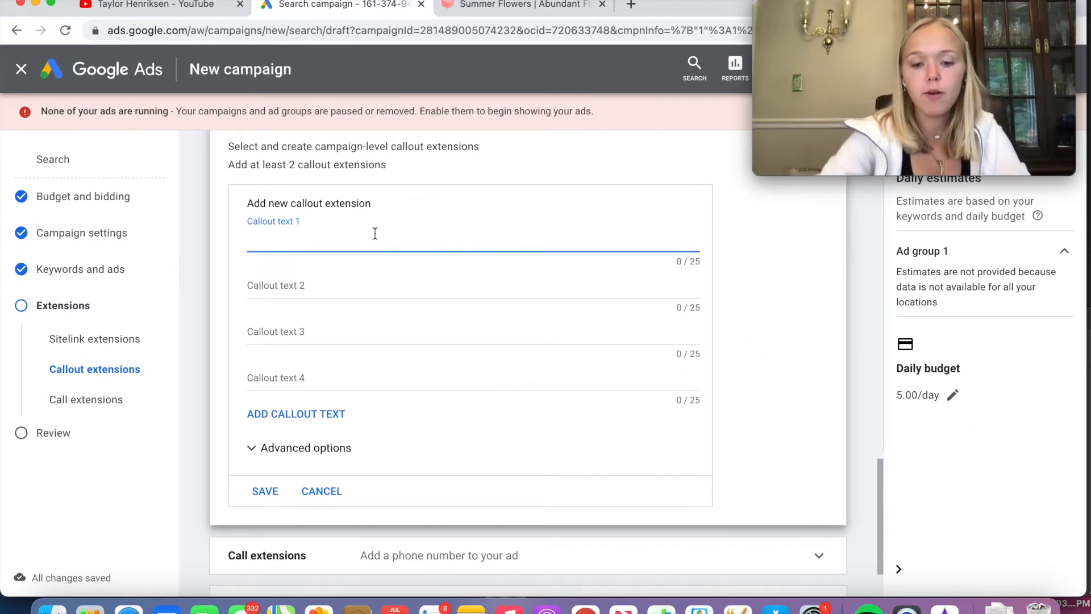
type("50% of sale")
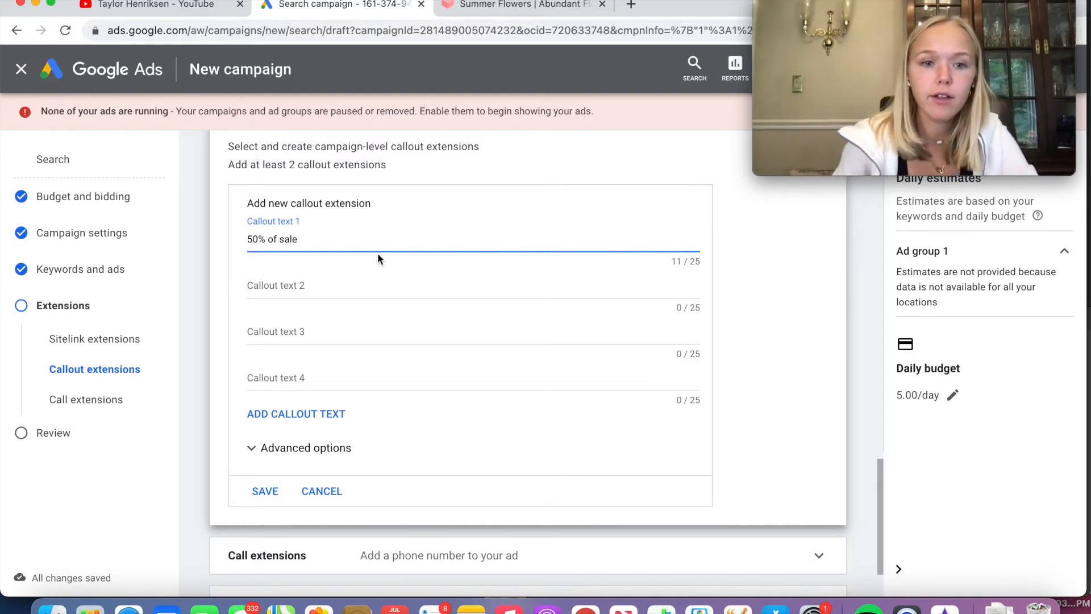
Enter "Flowers delivered daily" as the second callout text and "family owned and operated" as the third
left_click(339, 278)
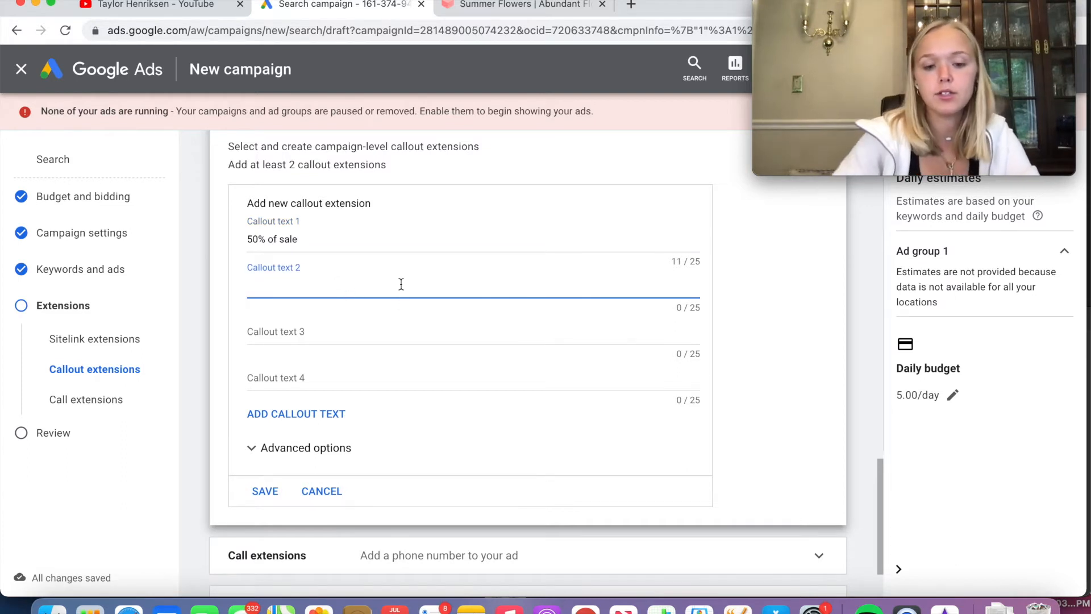
type("Flowers dl")
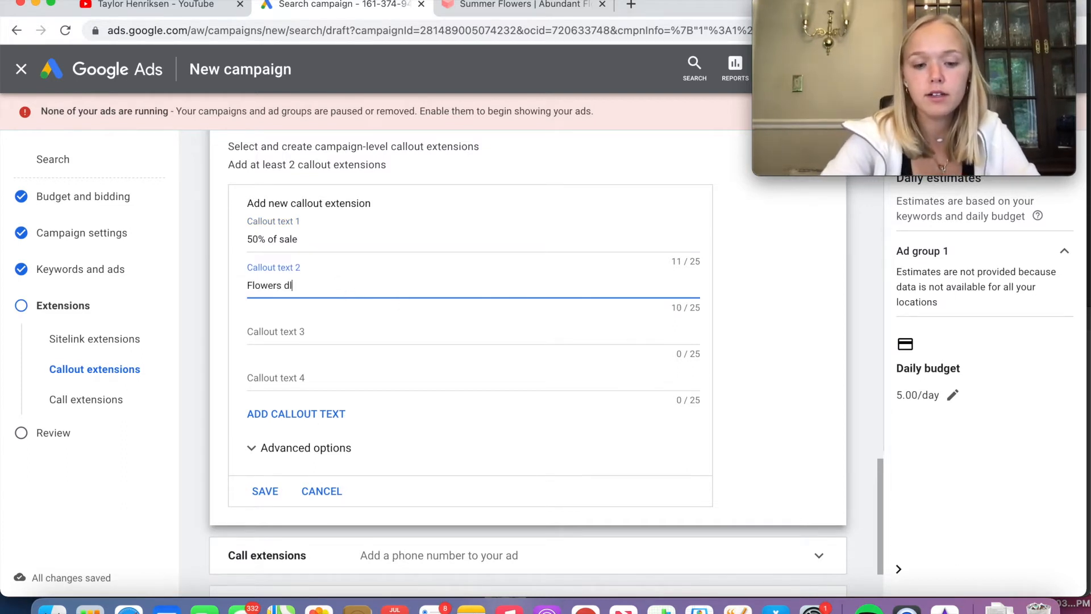
key("BackSpace")
type("elivered daily")
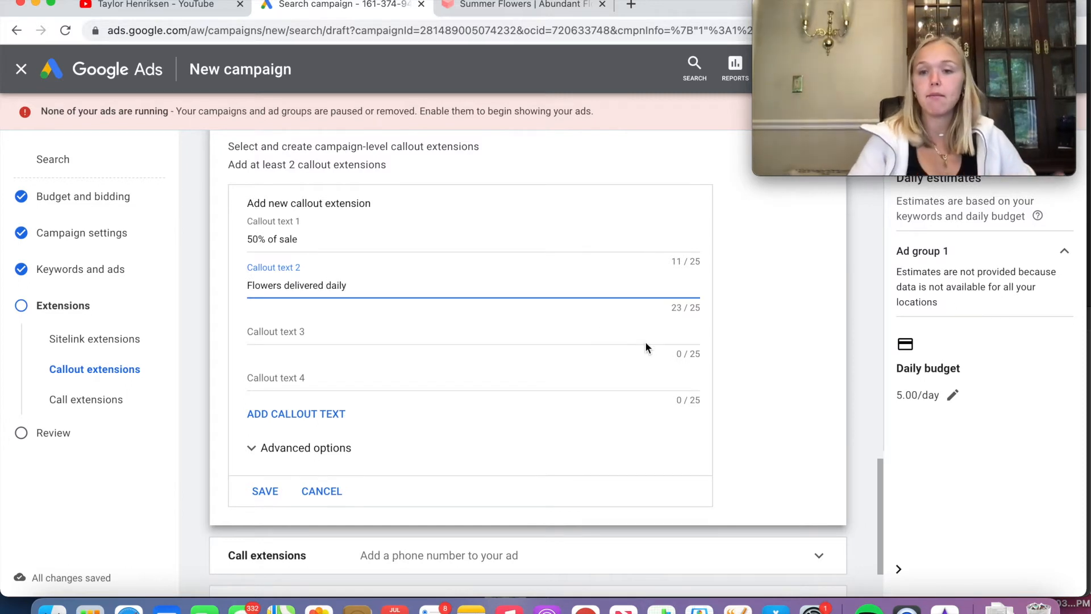
left_click(557, 328)
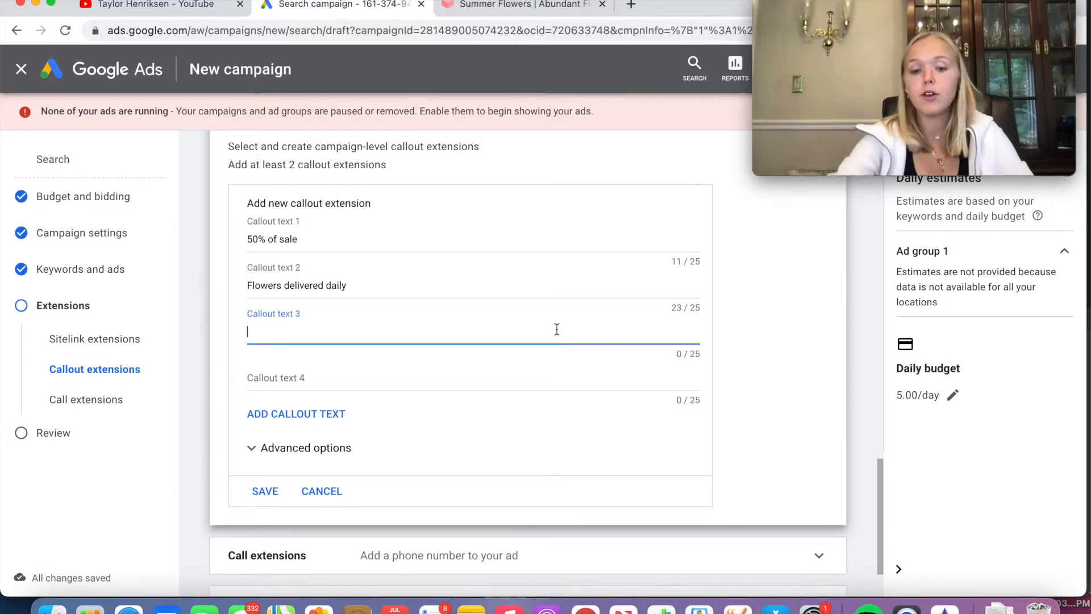
type("family")
type(" owner")
type(" and operated")
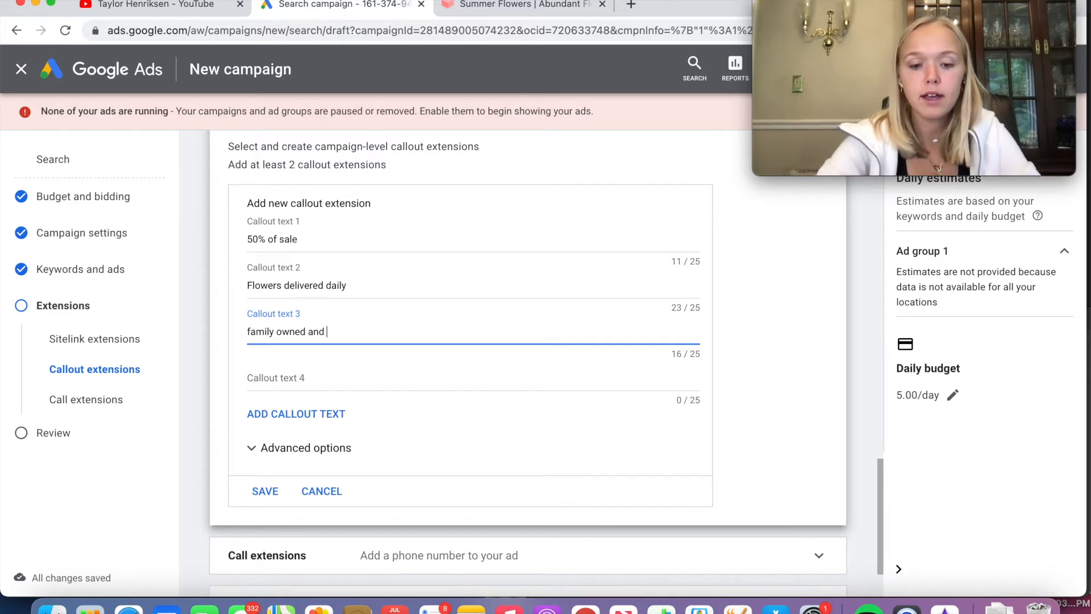
left_click(769, 358)
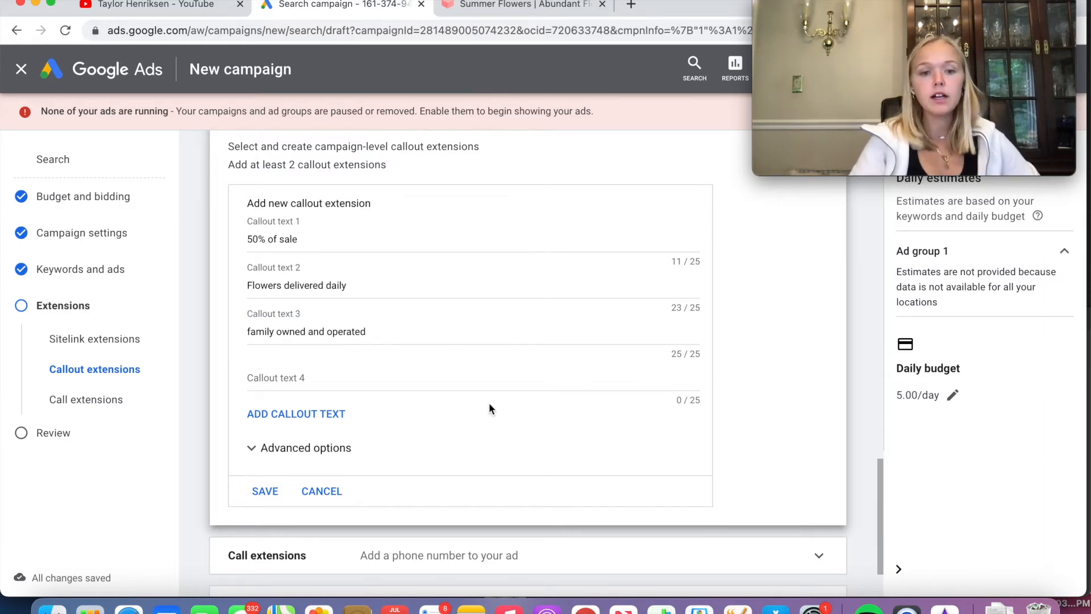
Open the call extensions and select the existing phone number for the campaign
scroll(488, 404, "down", 5)
left_click(616, 482)
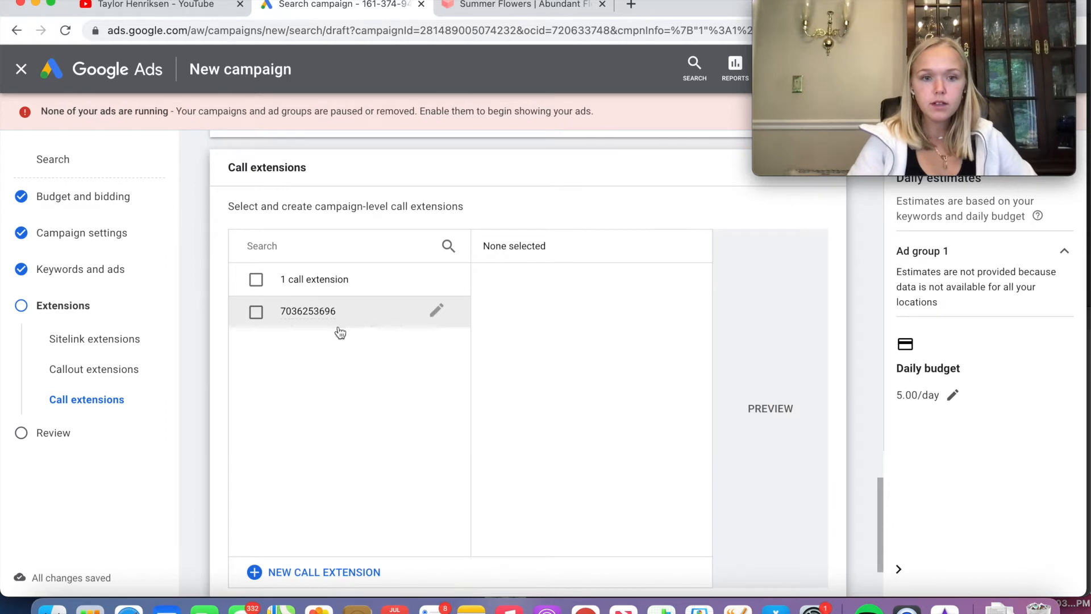
scroll(463, 348, "up", 2)
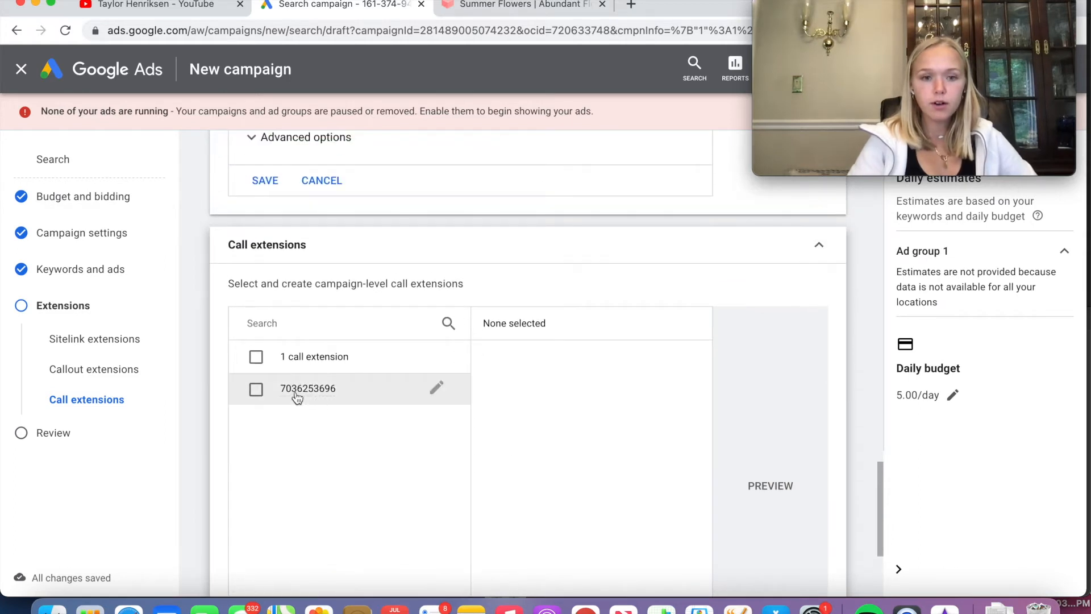
left_click(256, 389)
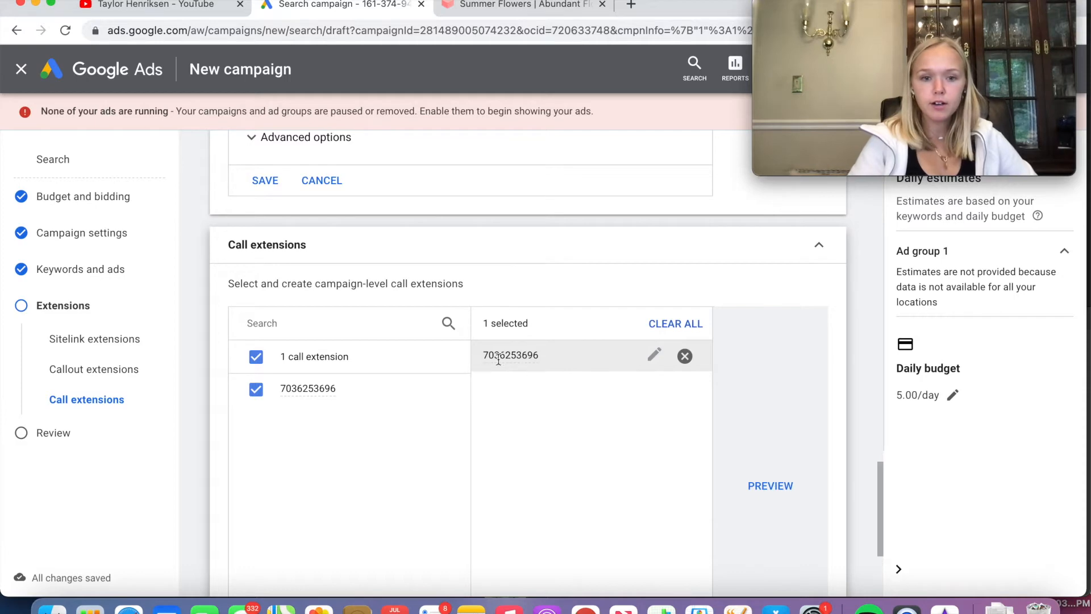
Continue past the extensions, review the Flowers Search campaign summary and publish the campaign
scroll(590, 373, "up", 5)
scroll(673, 359, "down", 8)
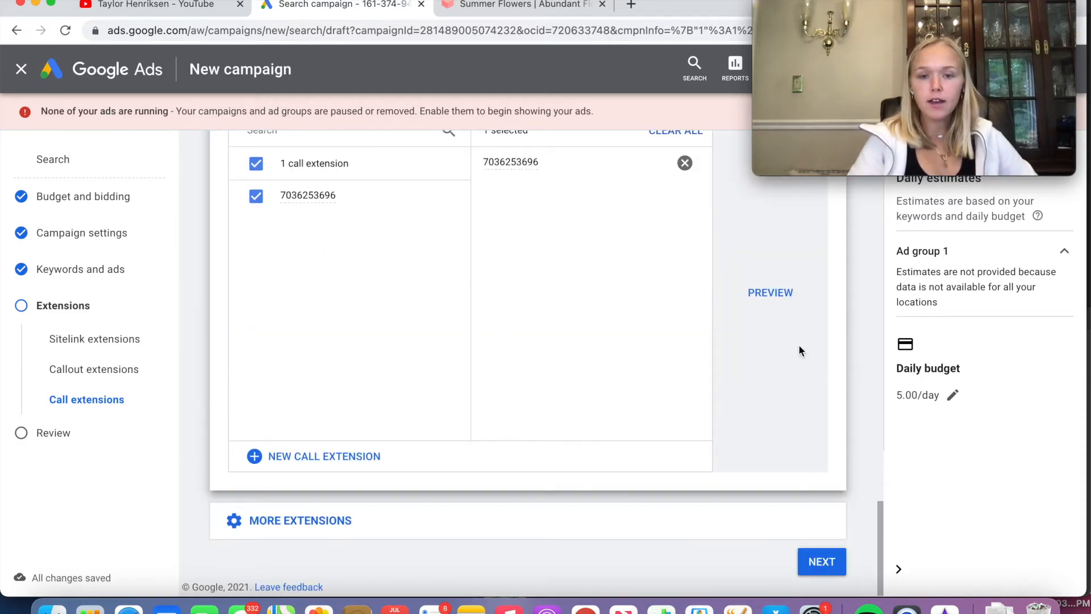
left_click(824, 561)
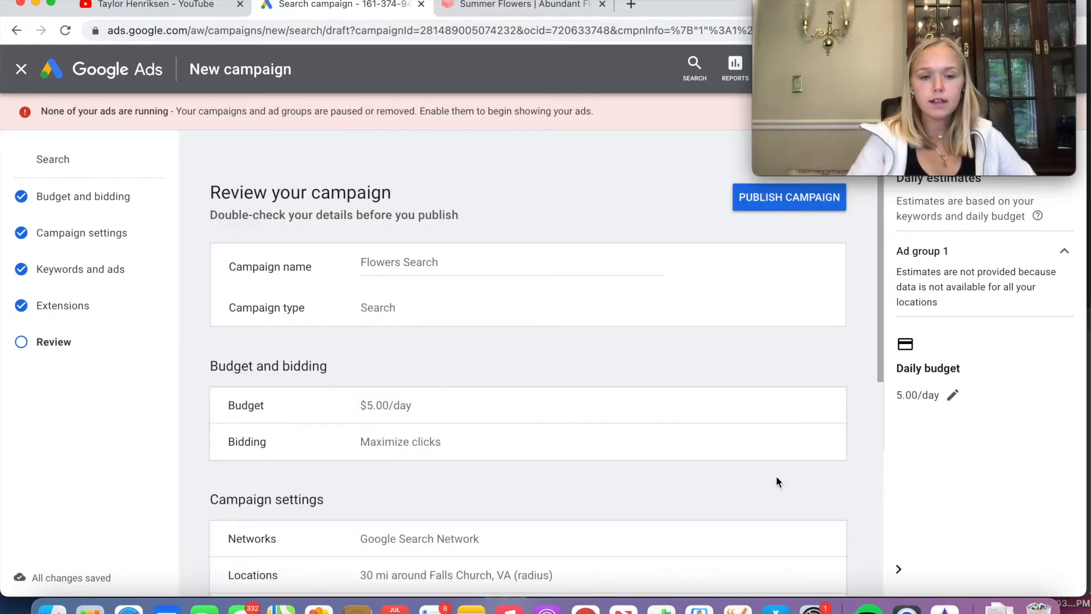
scroll(796, 475, "down", 7)
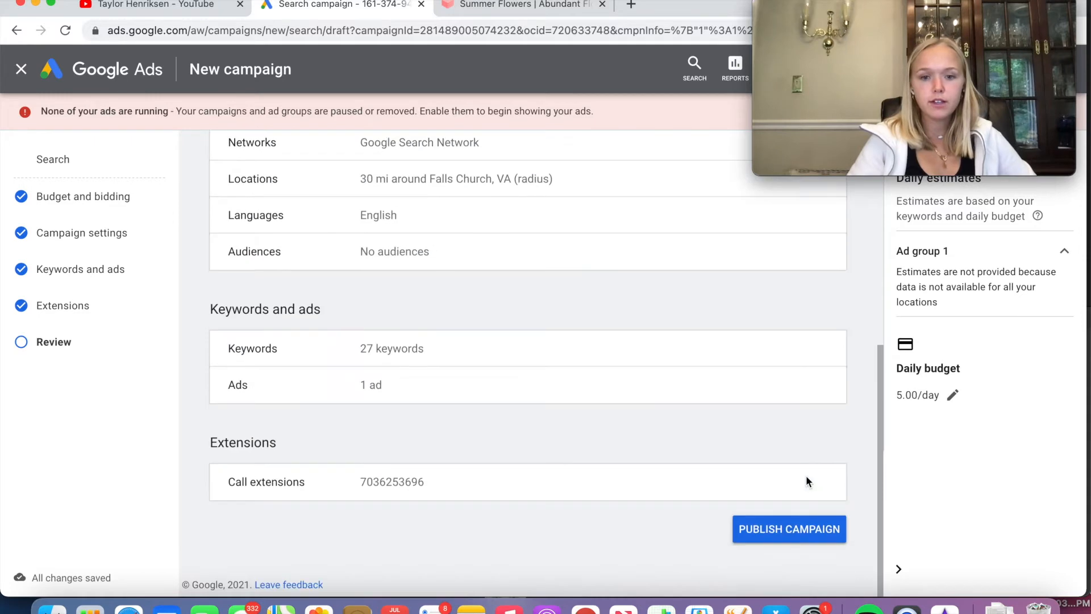
scroll(806, 483, "up", 2)
scroll(806, 486, "down", 2)
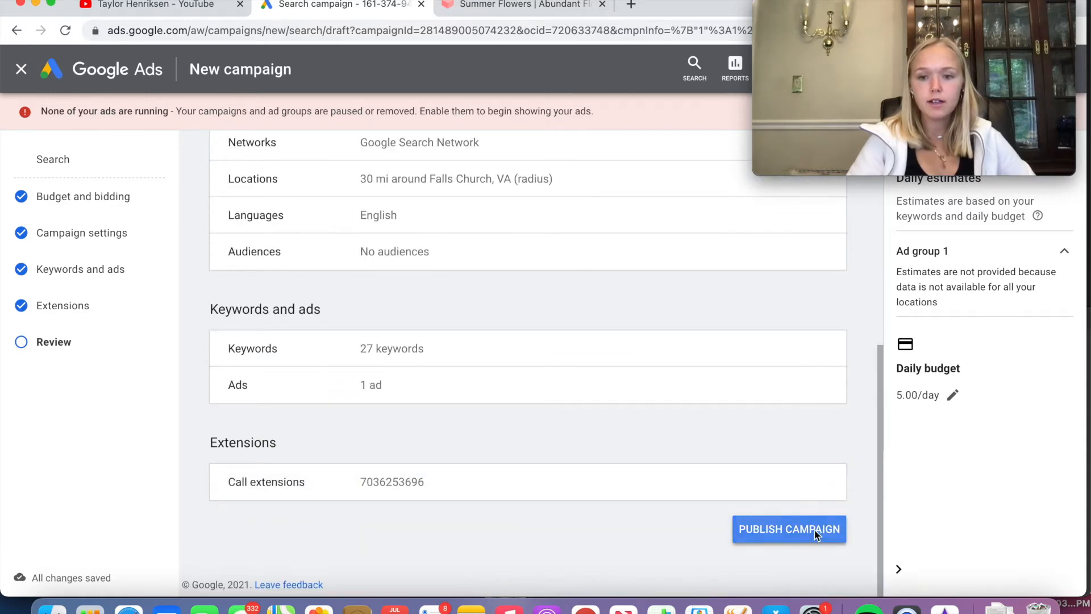
left_click(815, 534)
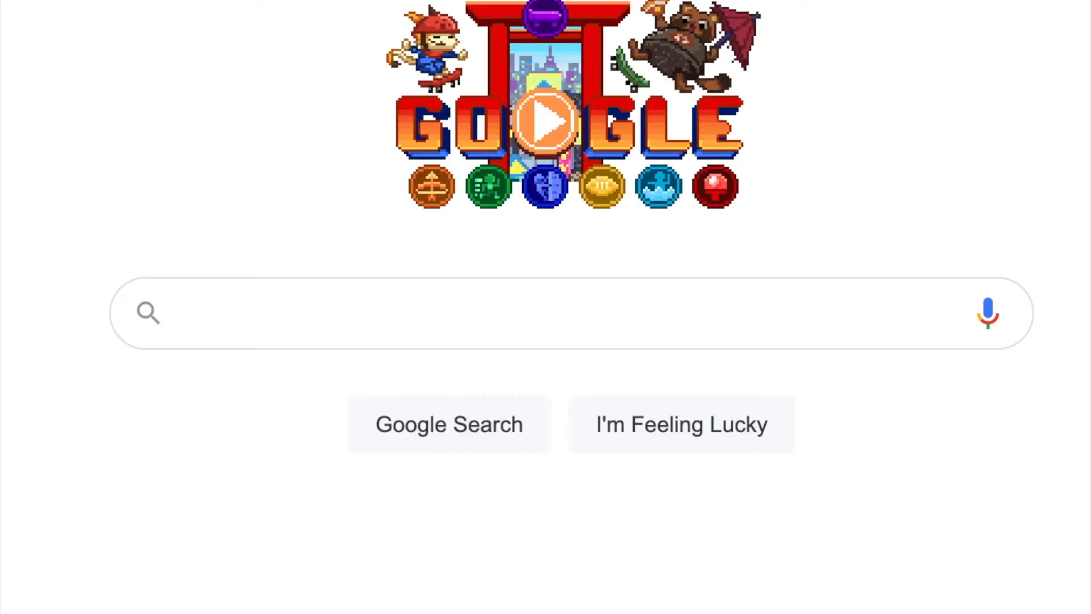
Enter "Dynamic Search" as the query on the Google home page
left_click(433, 316)
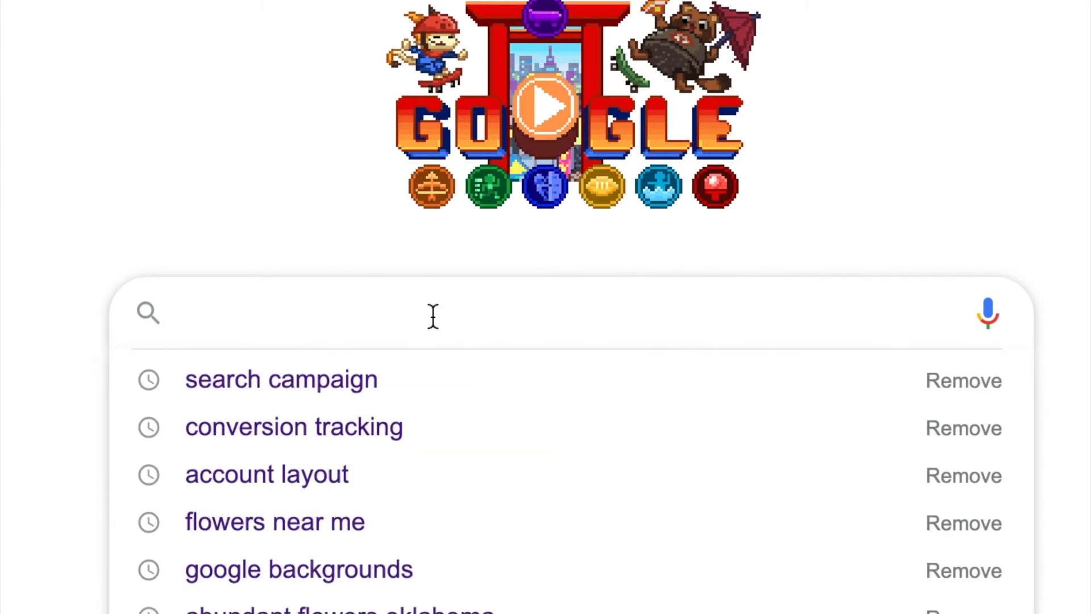
type("Dynami")
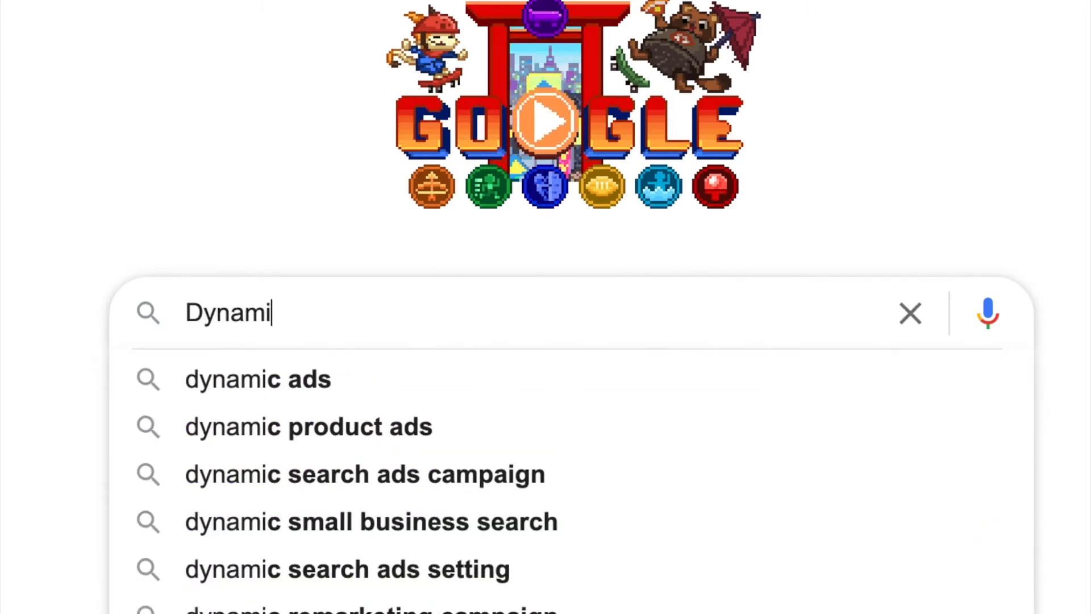
type("c Search")
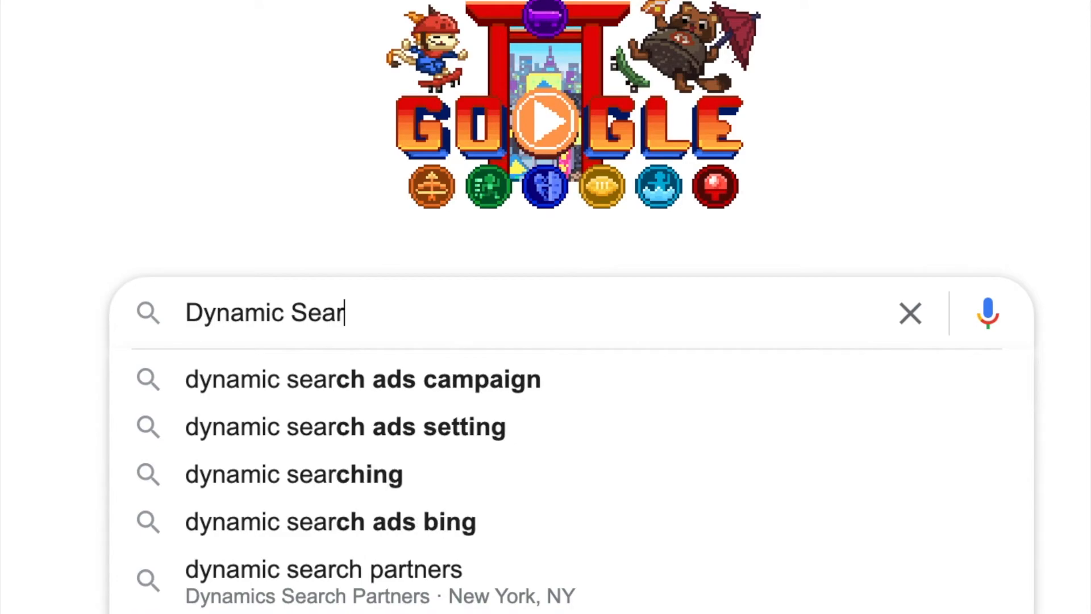
type("d")
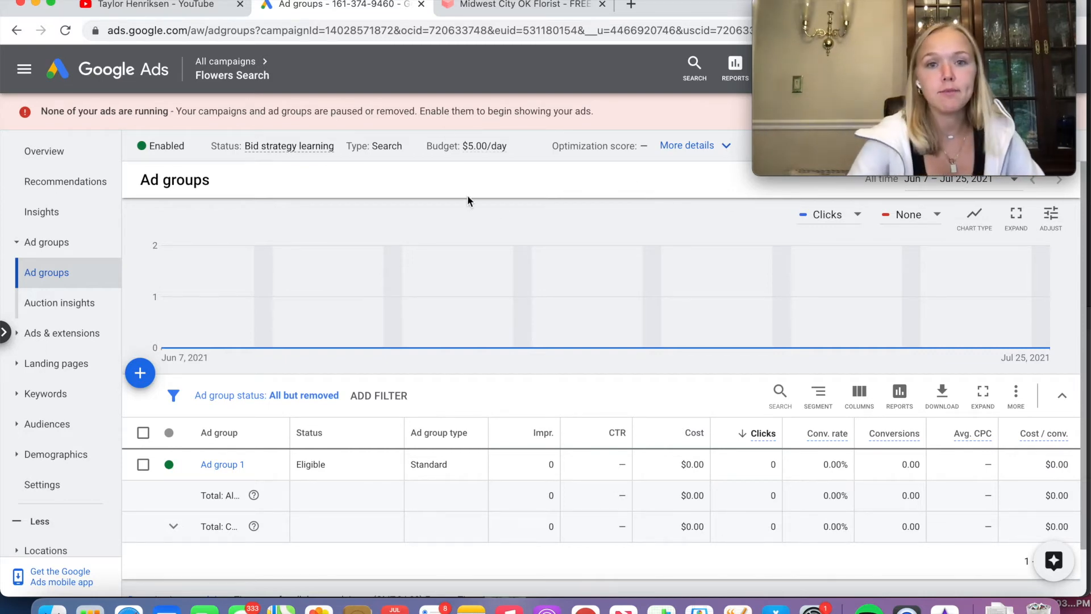
Switch to the Abundant Flowers website, view the Sympathy and Funeral and Summer categories, and open The Prettiest Picture product page
left_click(493, 10)
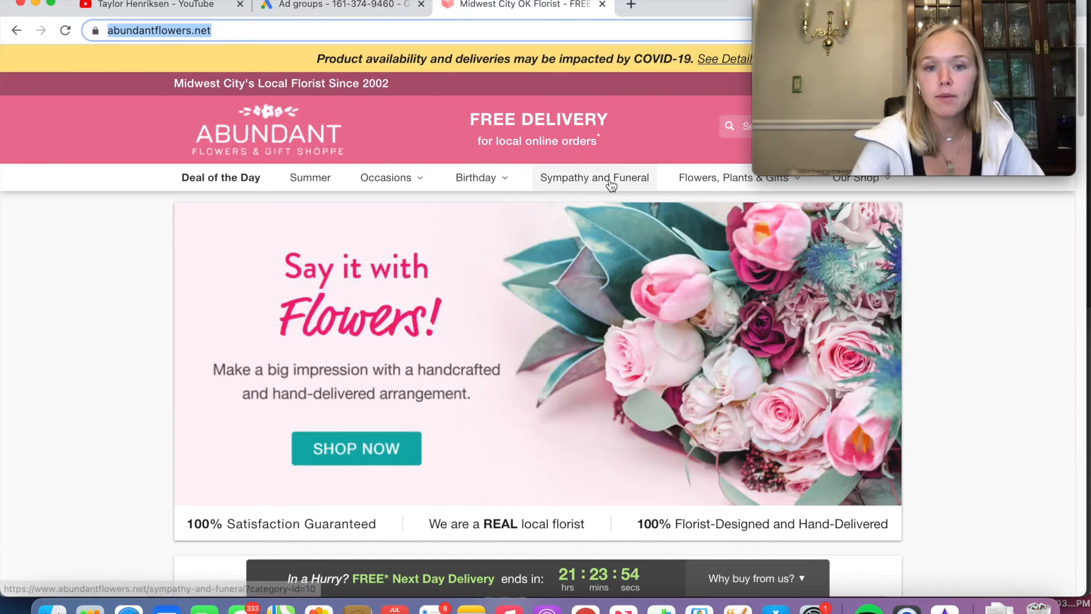
left_click(602, 178)
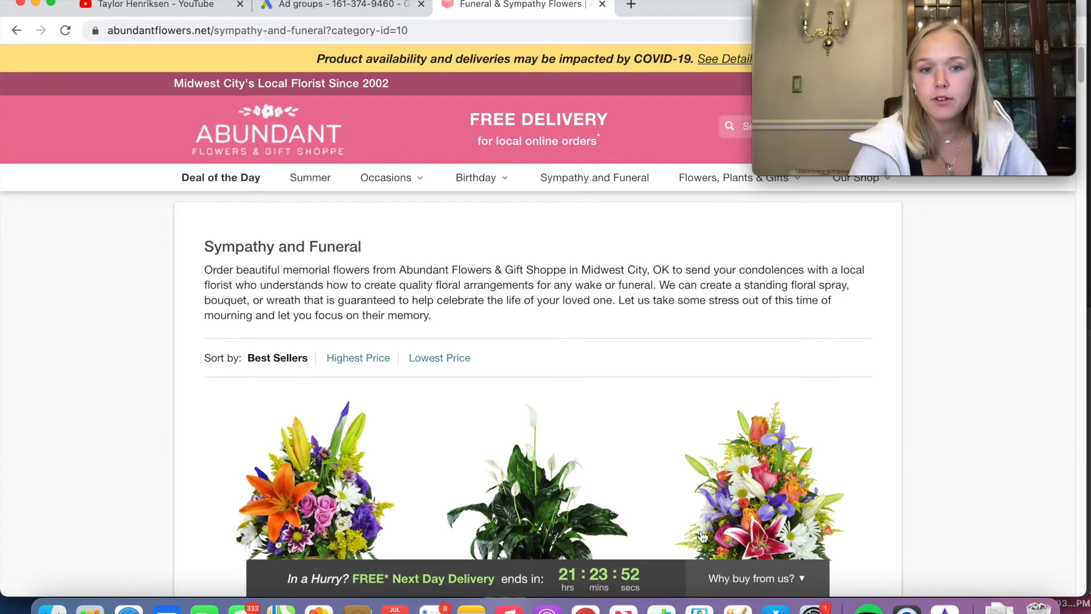
left_click(318, 180)
mouse_move(472, 179)
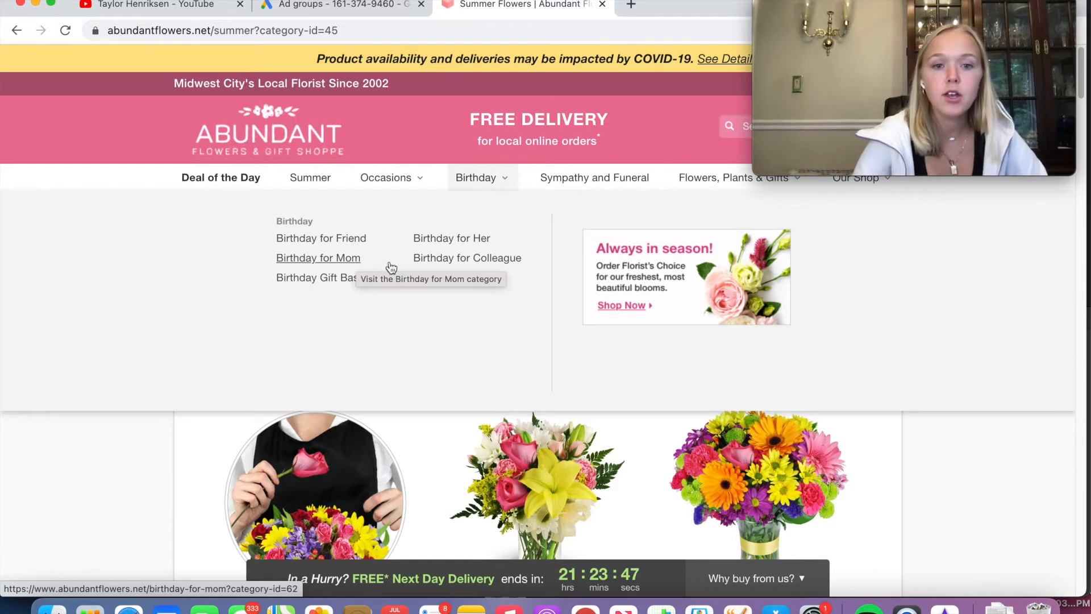
left_click(536, 477)
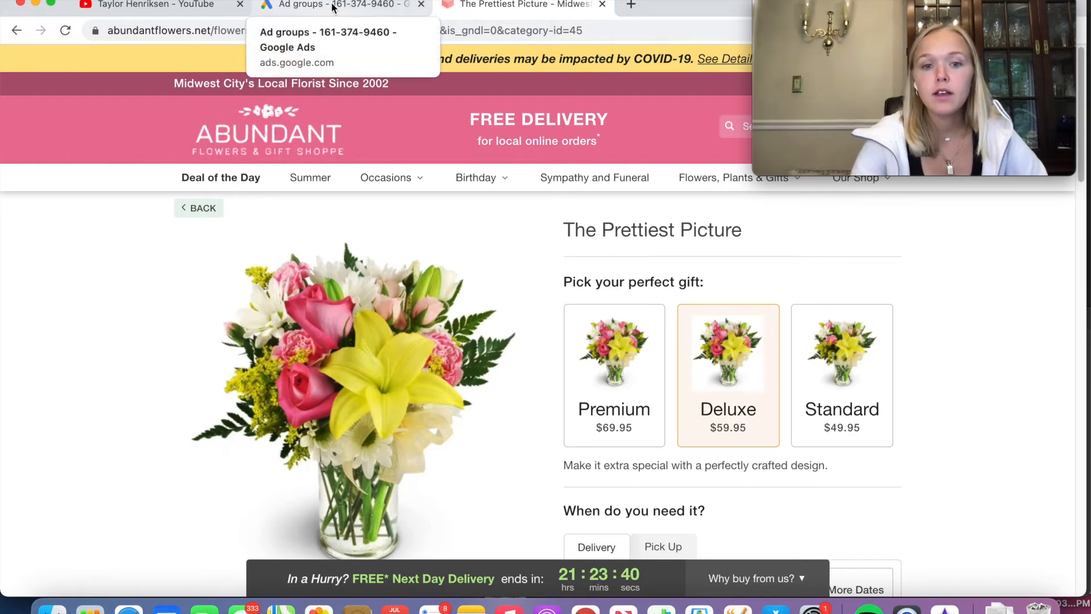
Open the Birthday for Mom category and look through its flower arrangements
mouse_move(392, 177)
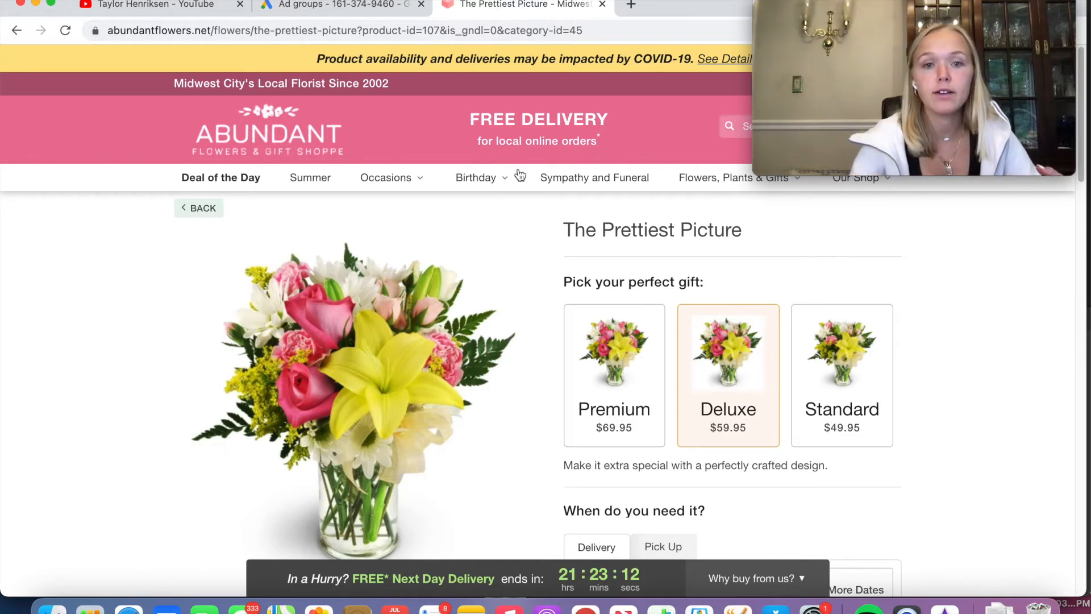
mouse_move(481, 188)
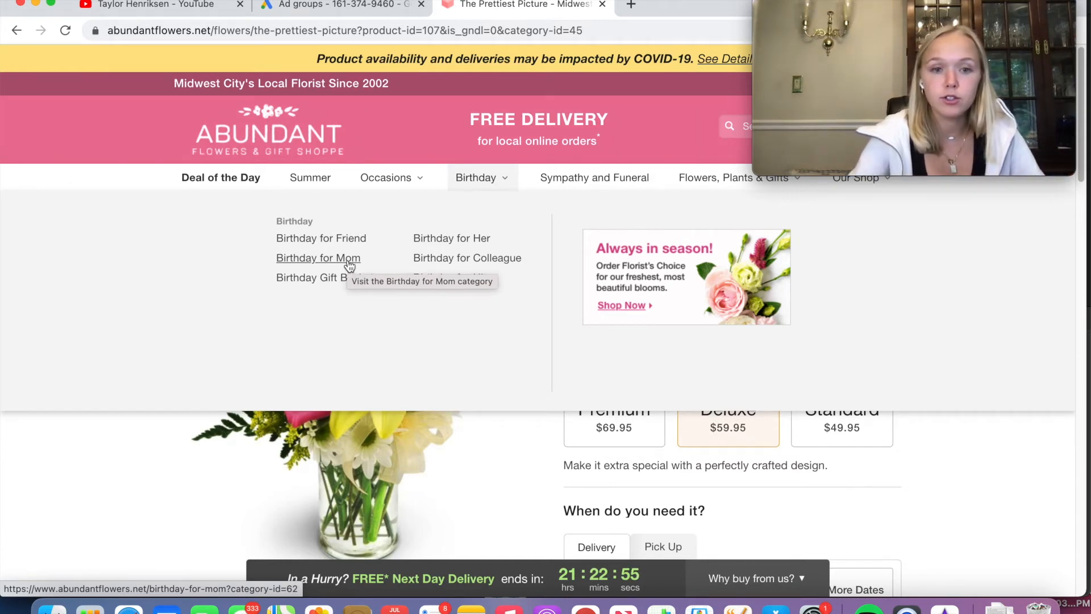
left_click(319, 264)
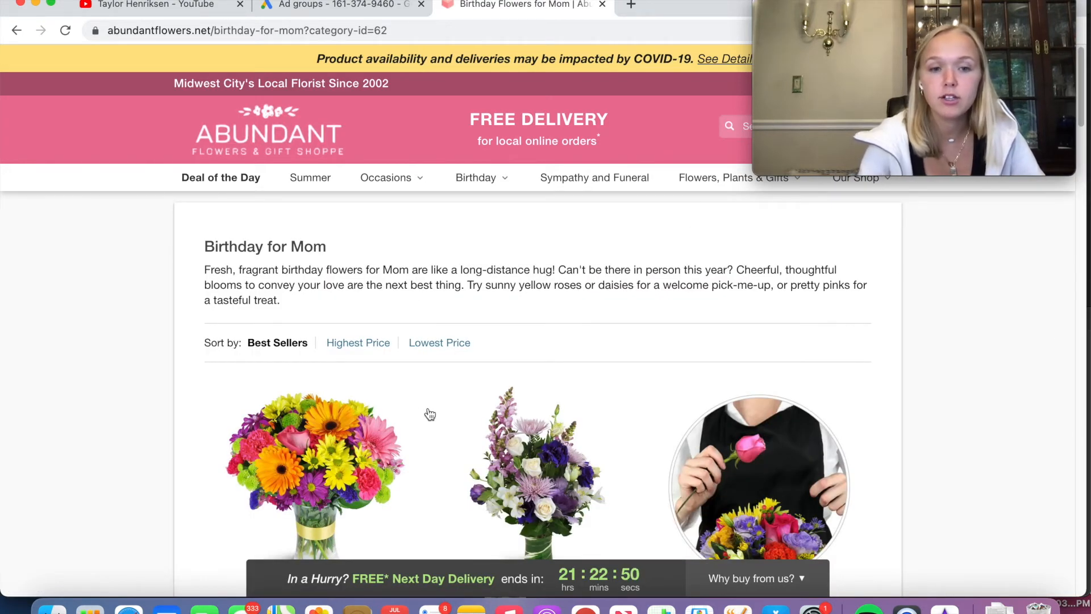
scroll(448, 422, "down", 10)
scroll(375, 312, "up", 10)
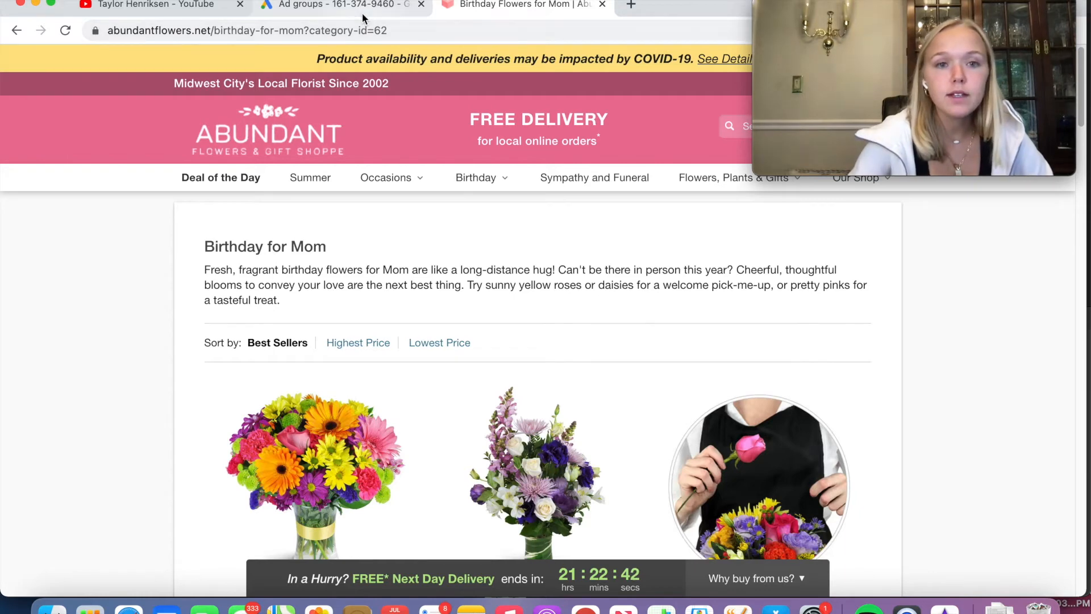
Switch back to Google Ads and open the published Flowers Search campaign from the campaign list
left_click(346, 9)
left_click(114, 70)
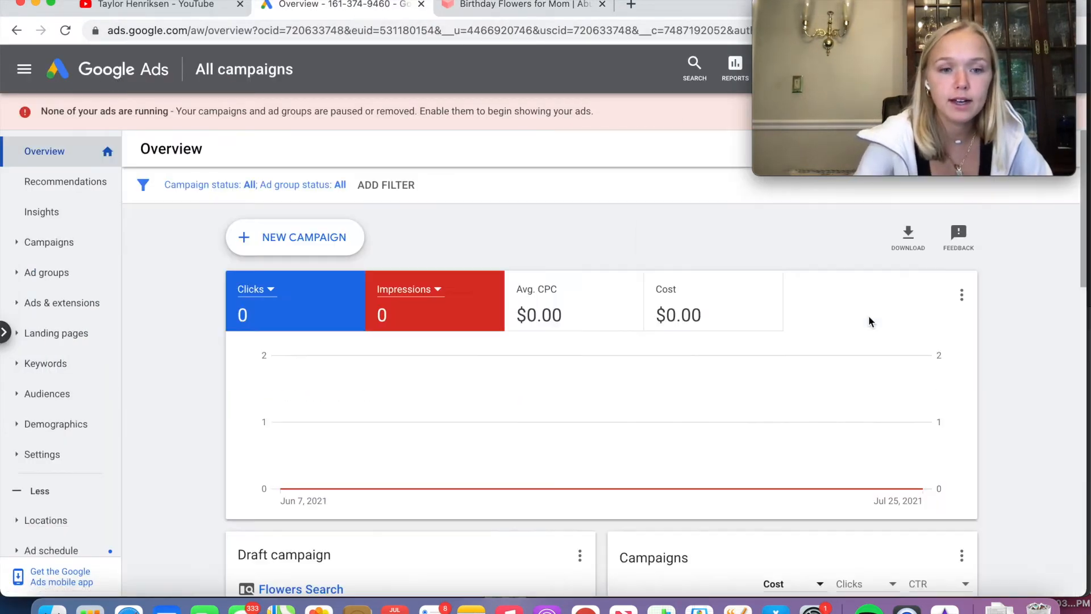
left_click(85, 244)
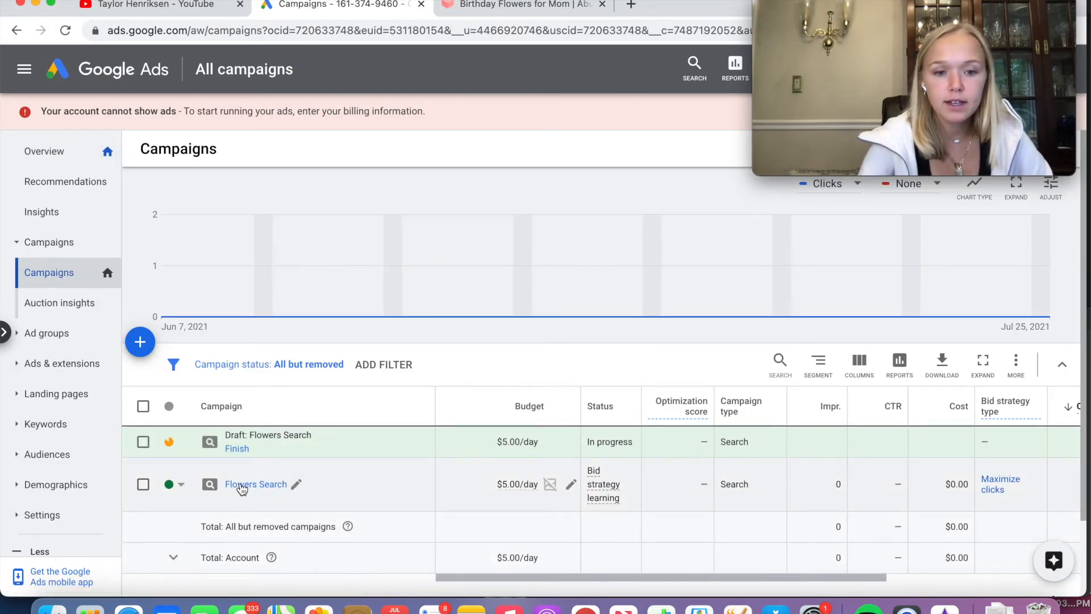
left_click(239, 486)
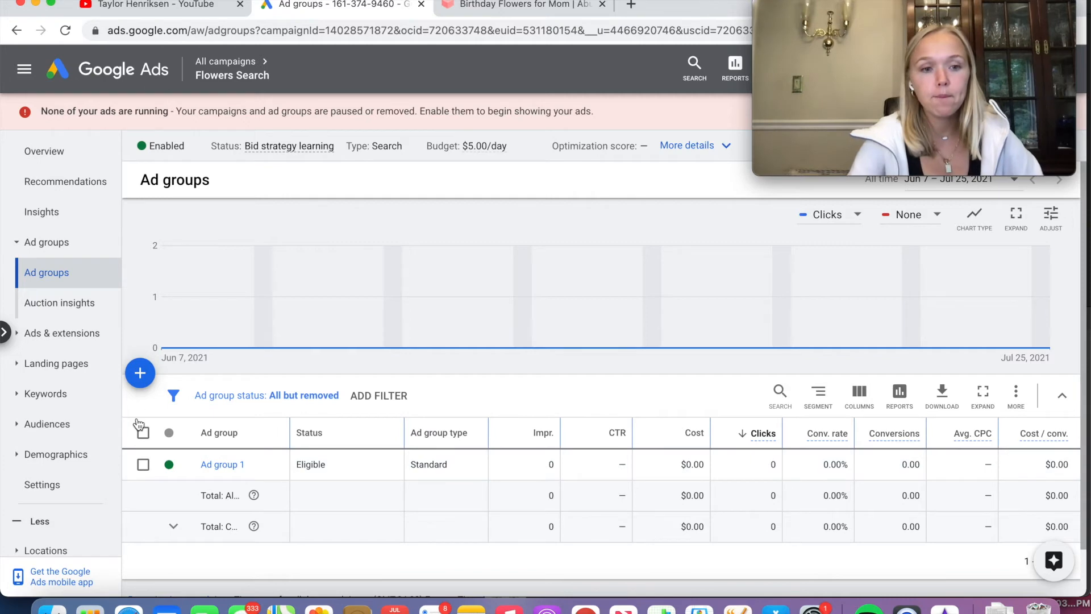
Create a new ad group in the campaign and change its type to Dynamic
left_click(142, 376)
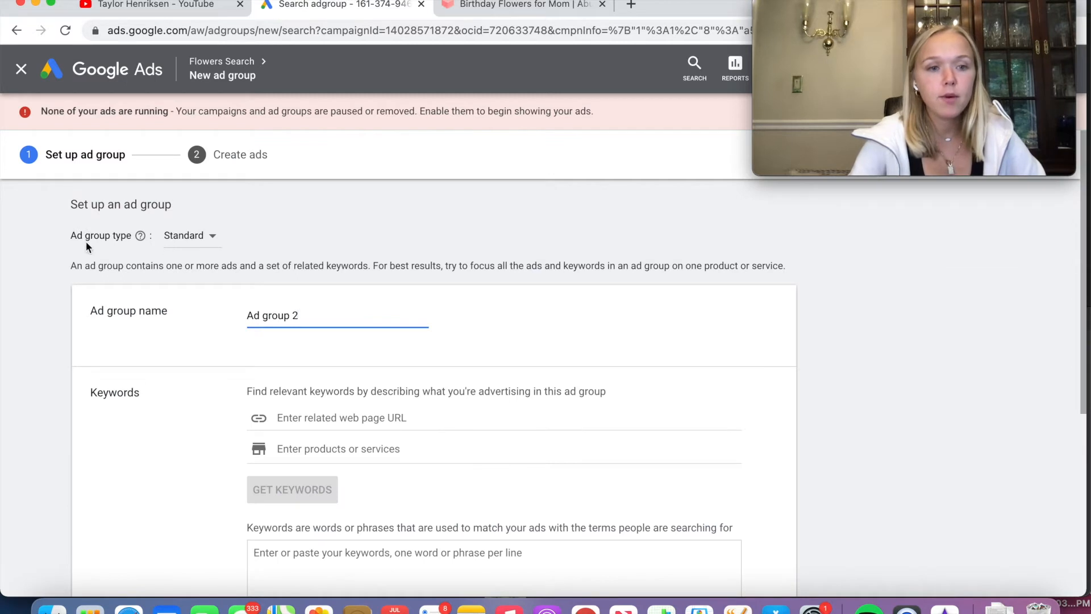
left_click(199, 239)
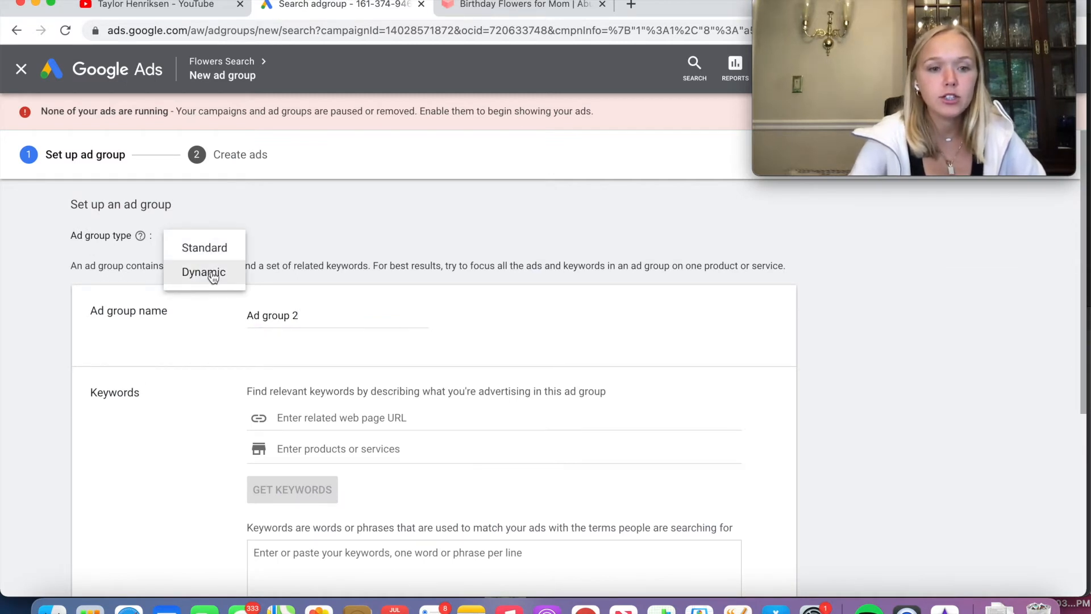
left_click(212, 276)
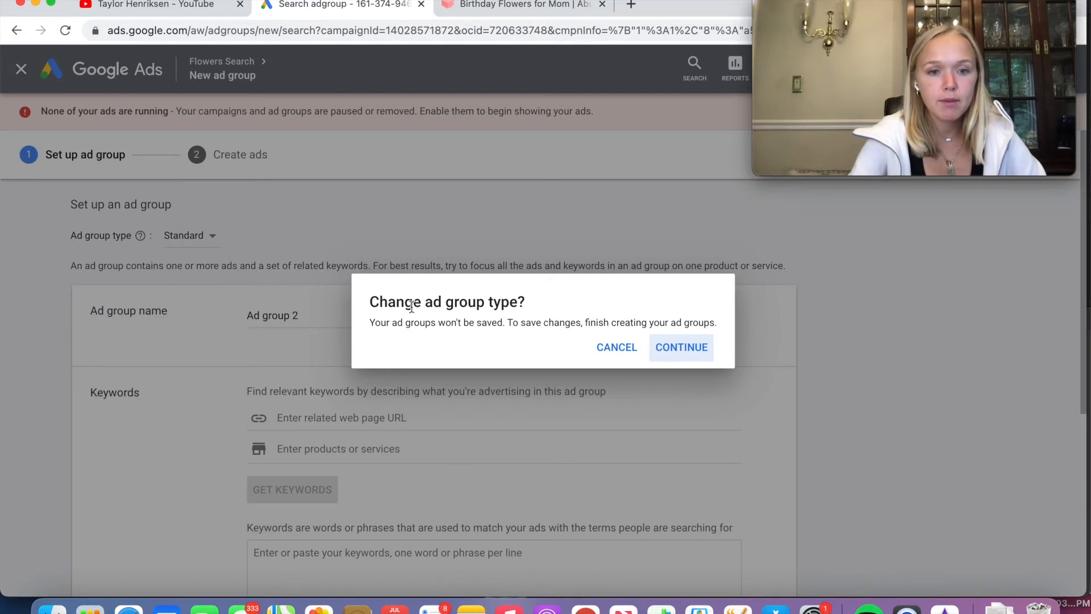
left_click(695, 352)
scroll(532, 330, "down", 2)
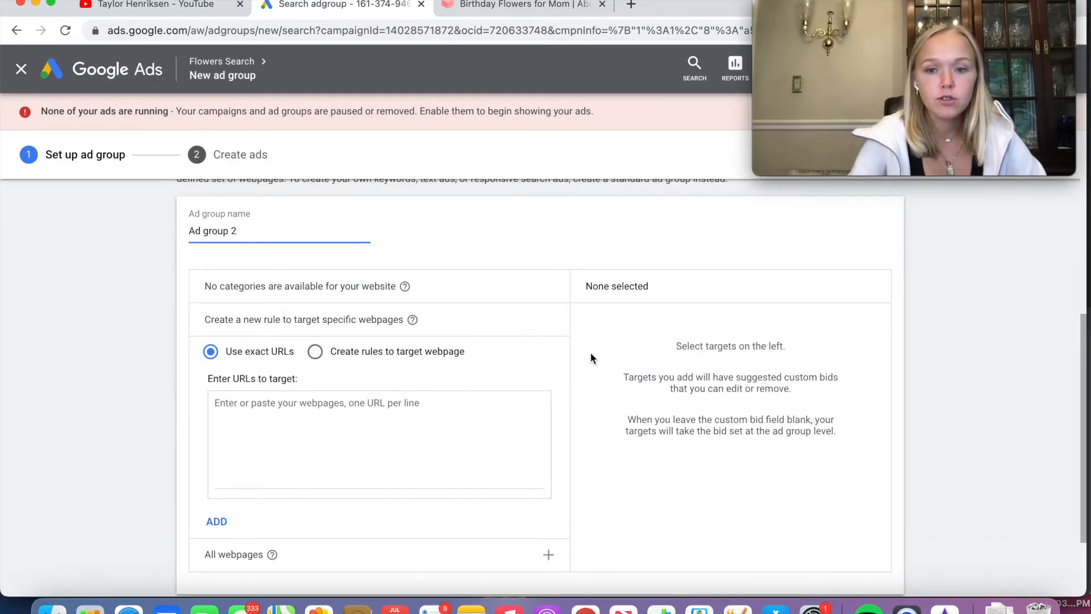
scroll(592, 356, "up", 2)
scroll(591, 357, "up", 4)
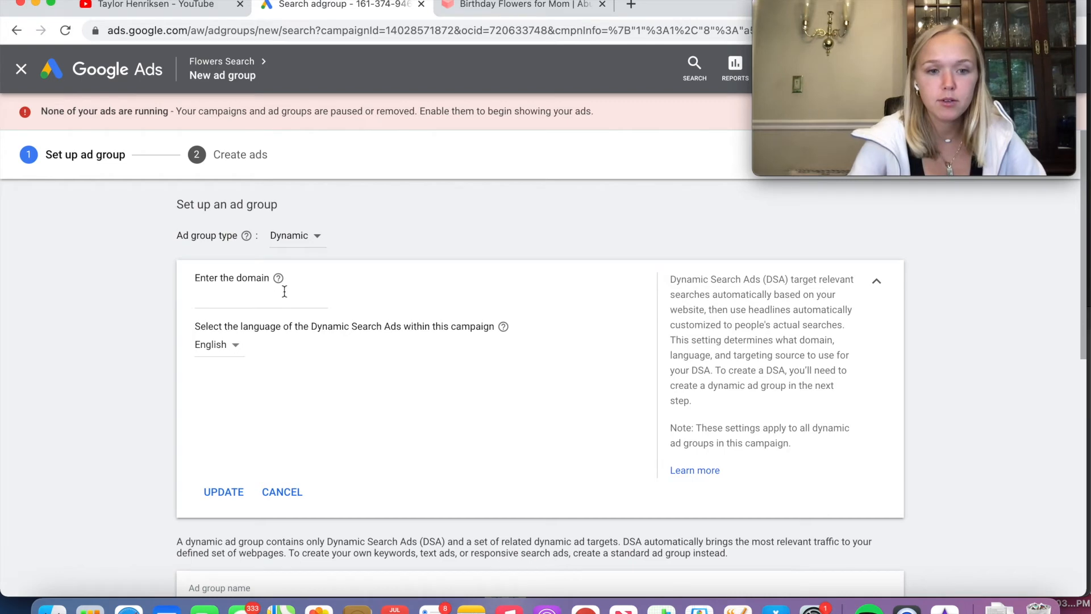
Switch to the flower shop website, go to its home page and copy the page address
left_click(473, 14)
left_click(228, 30)
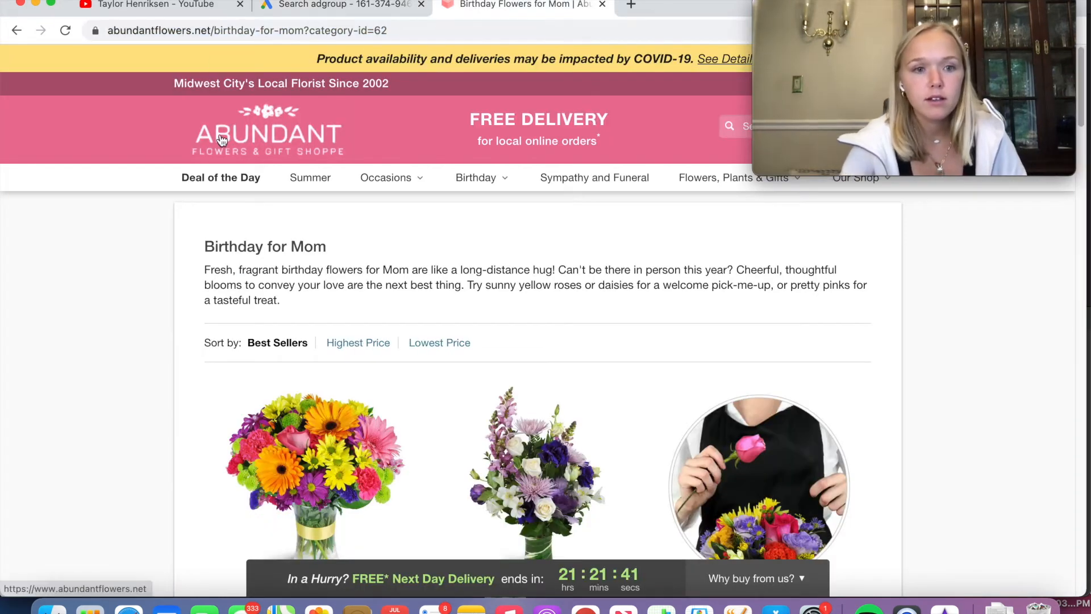
left_click(221, 139)
left_click(239, 30)
key("super+c")
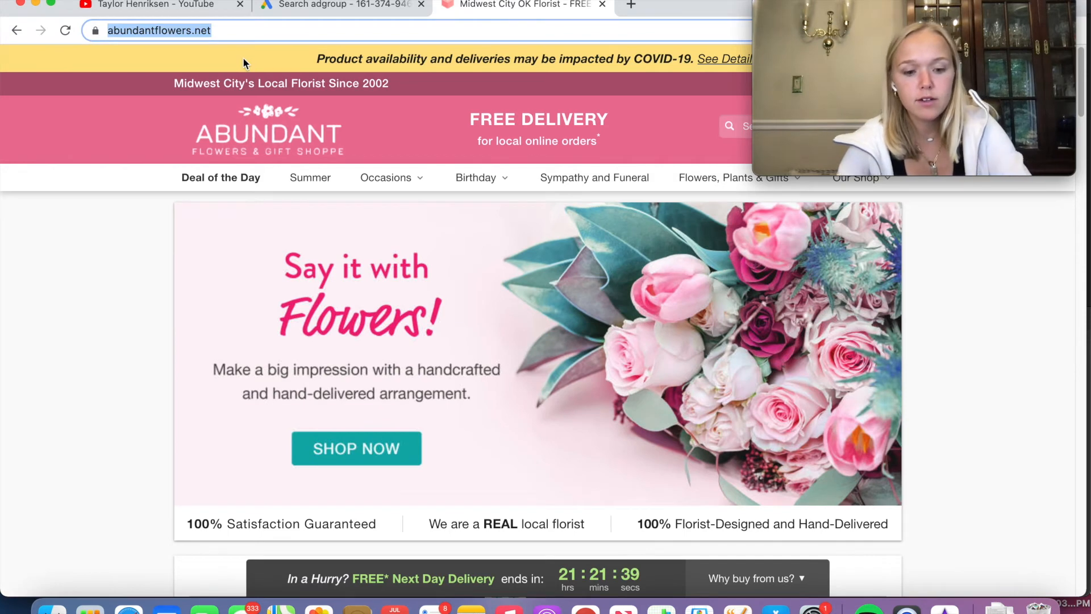
left_click(309, 8)
left_click(259, 299)
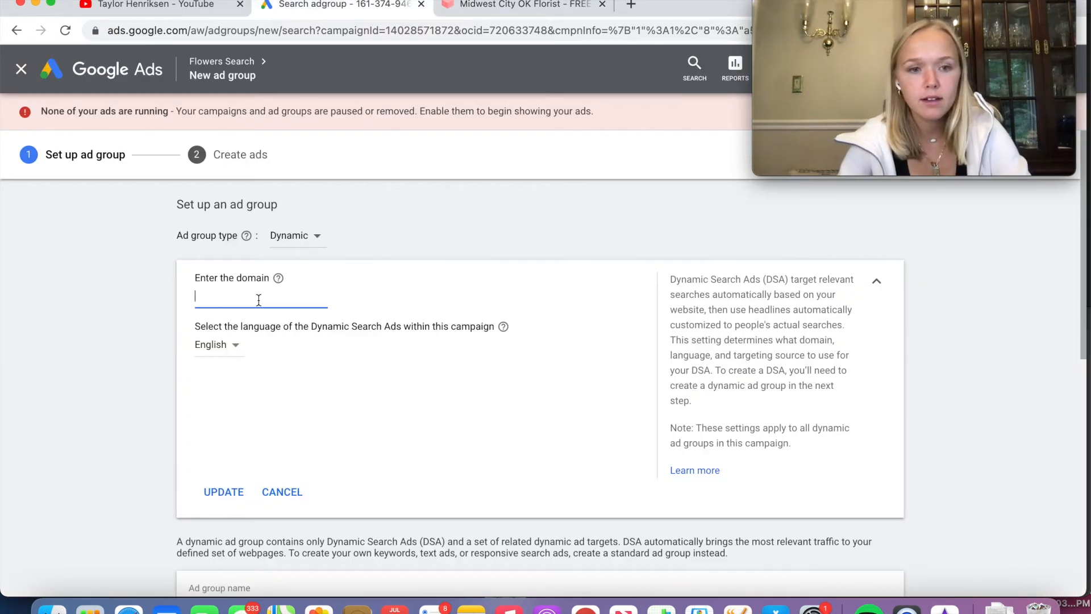
key("super+v")
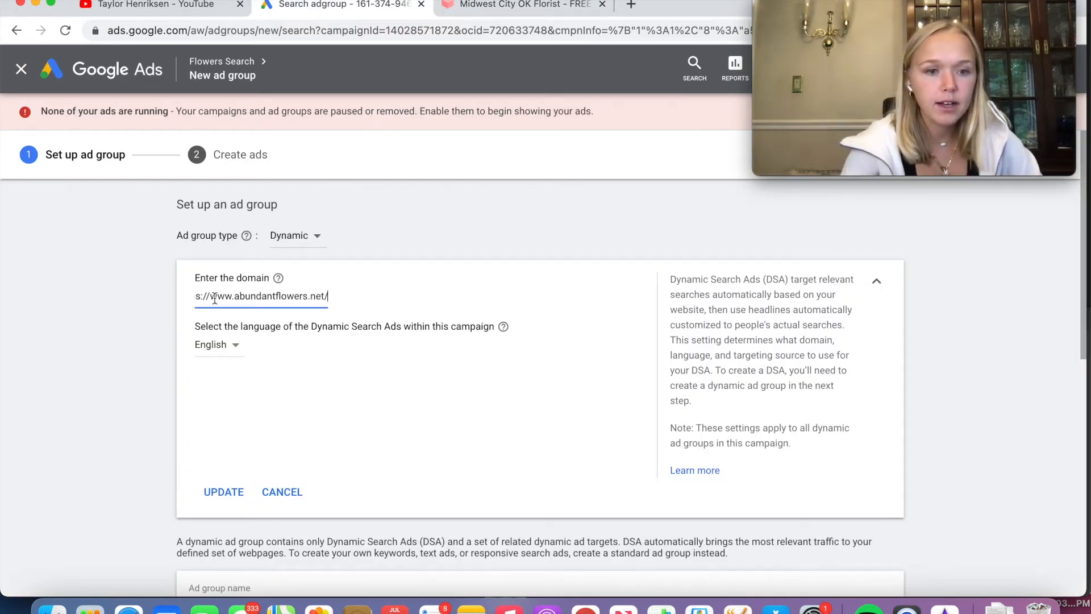
left_click_drag(211, 296, 189, 295)
key("BackSpace")
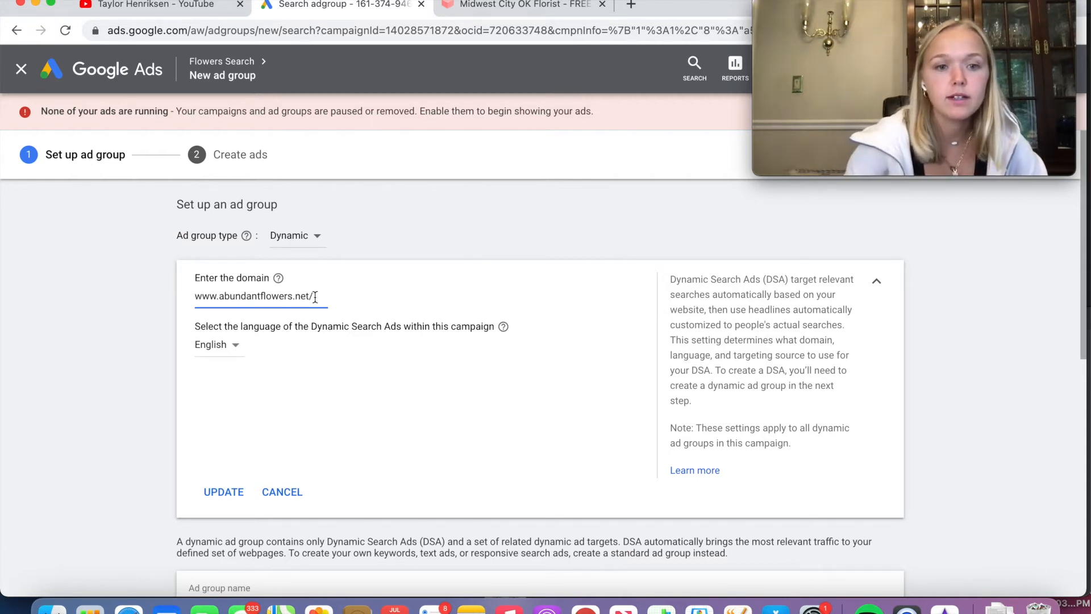
key("BackSpace")
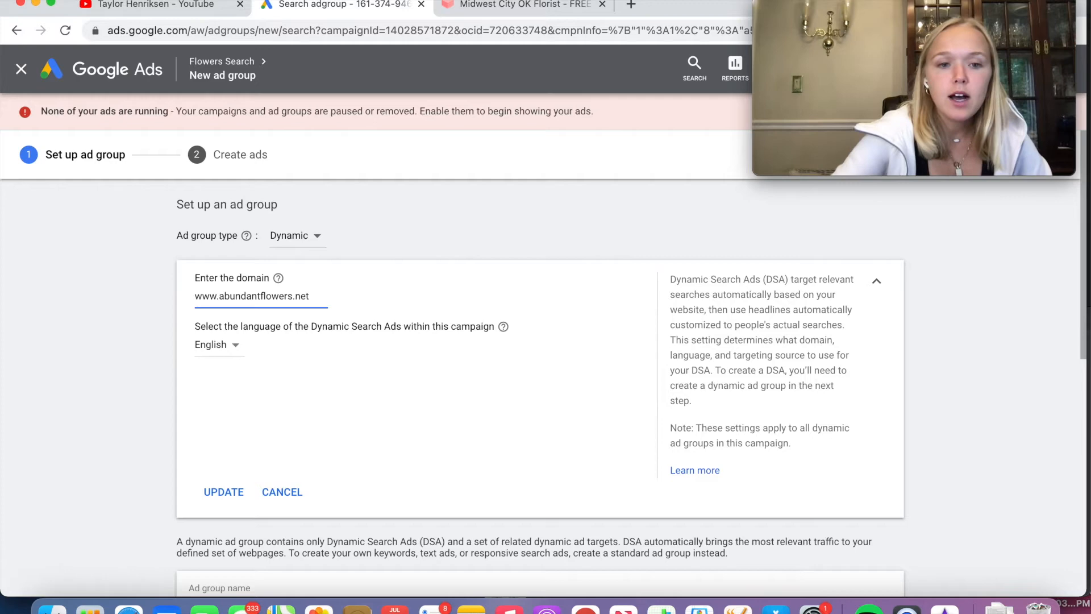
left_click(328, 372)
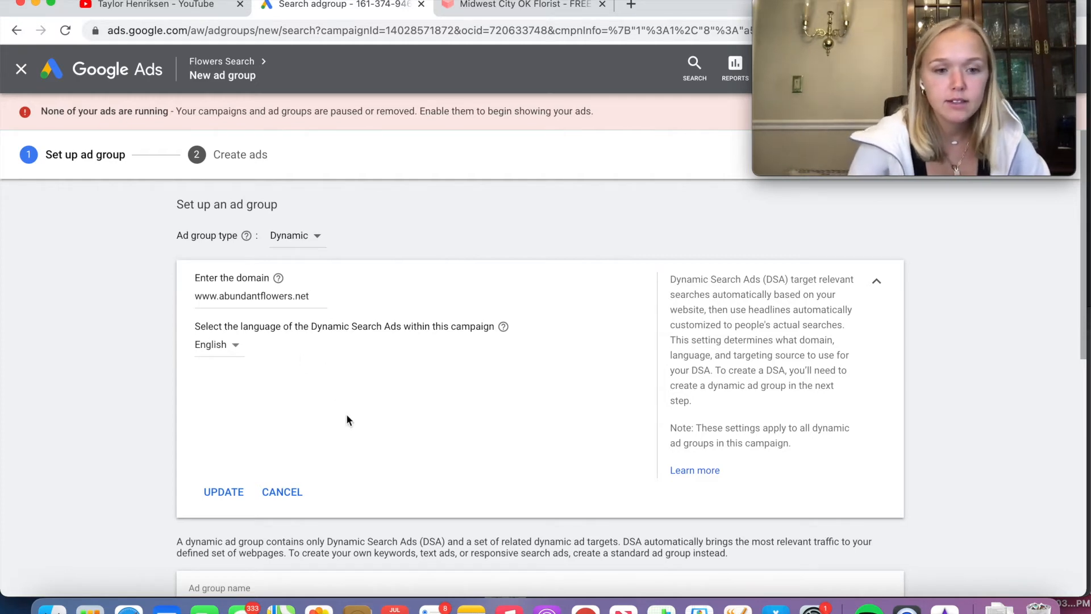
left_click(223, 491)
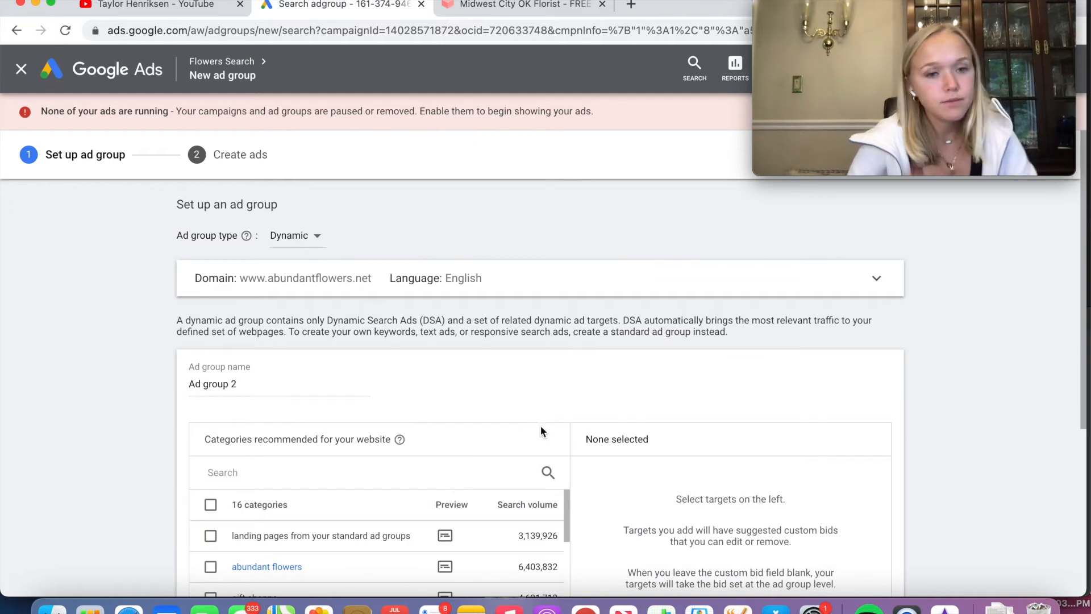
Rename the new ad group as "Dynamic"
left_click(330, 385)
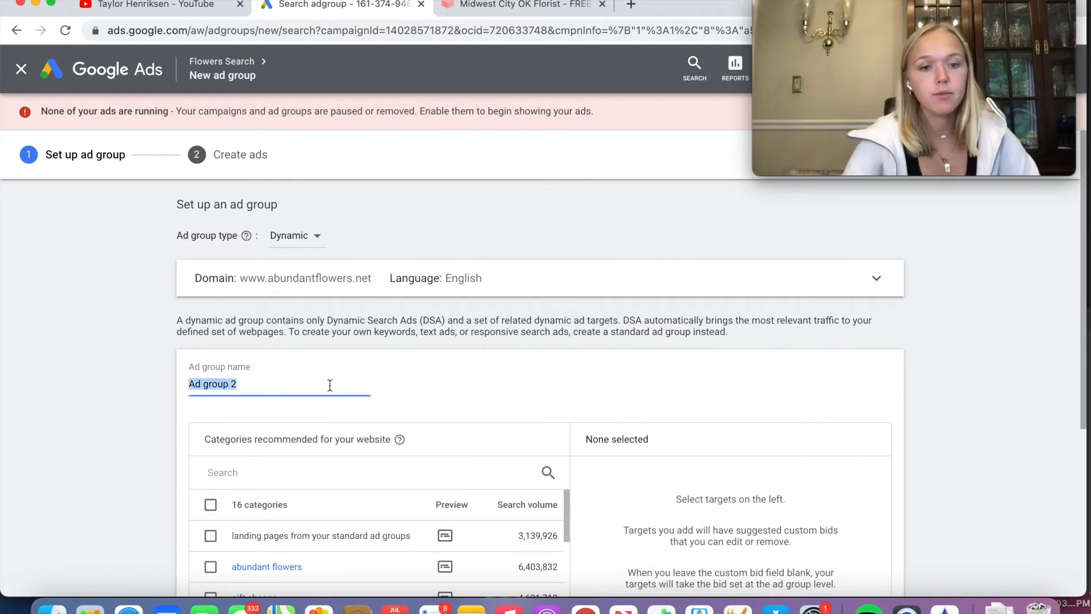
type("Dynamic")
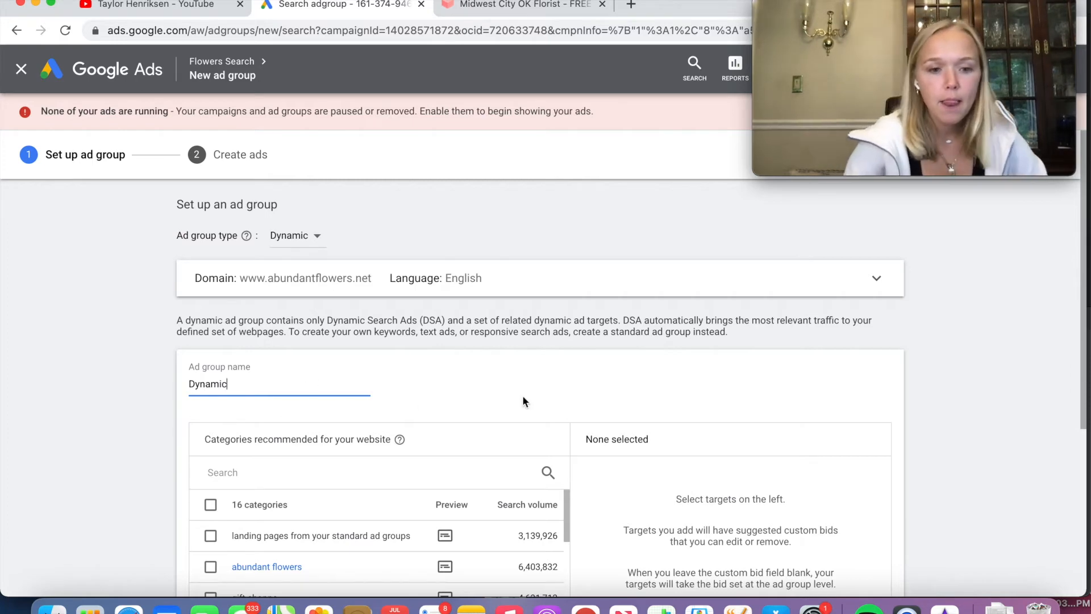
Target all webpages of the site in the "Dynamic" ad group and save its setup to continue to ad creation
scroll(803, 477, "down", 5)
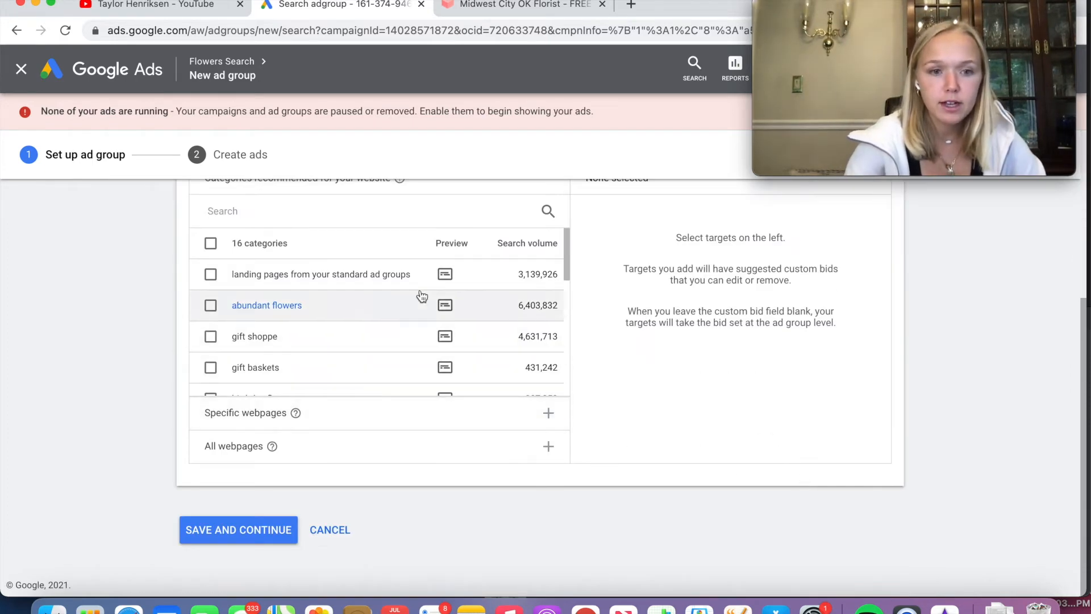
scroll(385, 362, "down", 3)
scroll(384, 363, "down", 3)
scroll(382, 361, "up", 8)
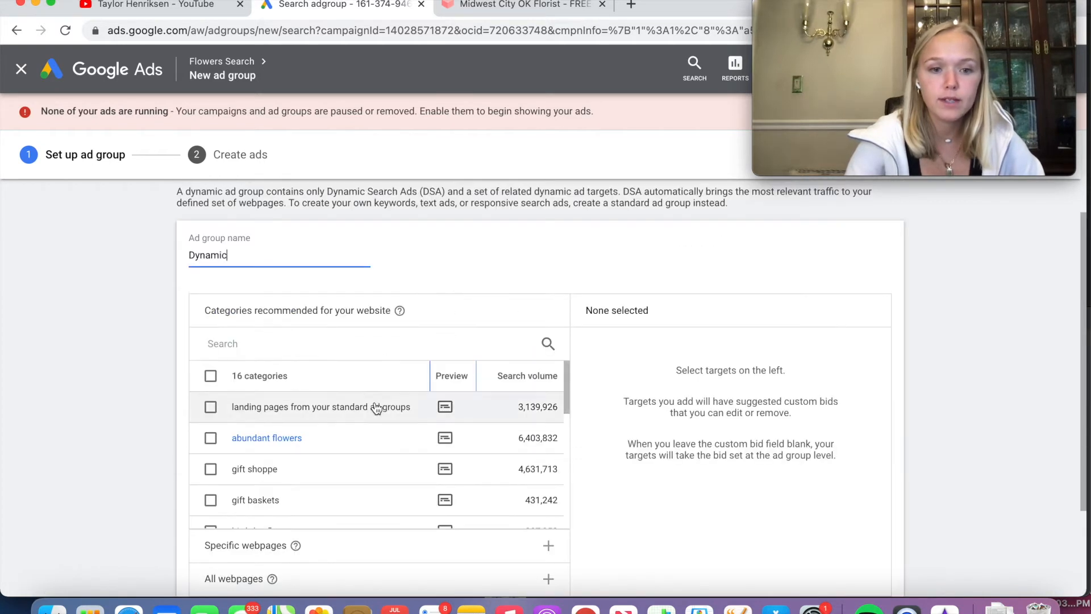
scroll(644, 500, "up", 1)
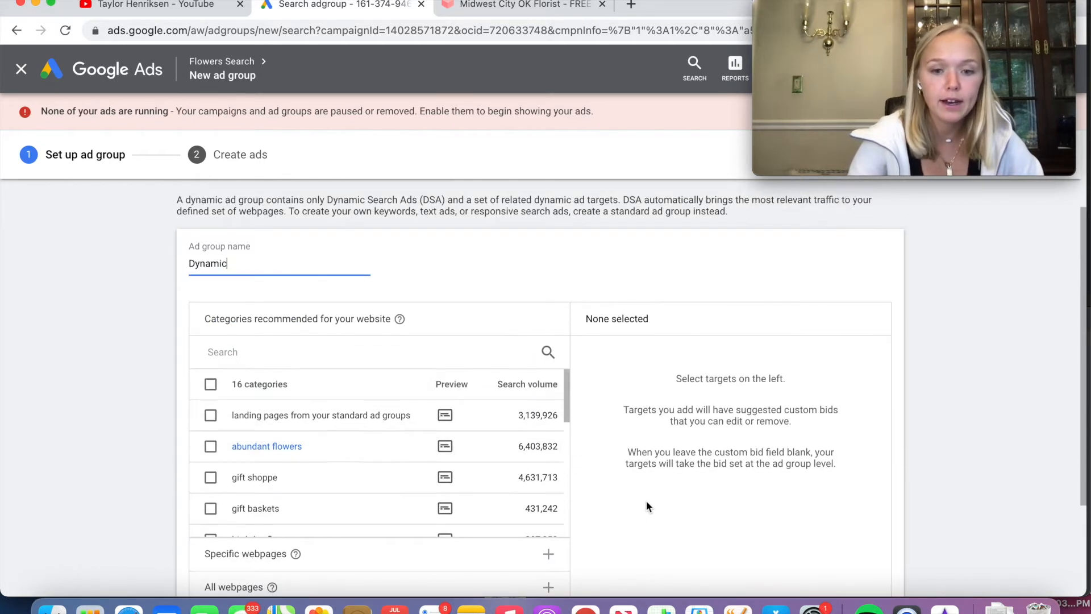
scroll(646, 500, "down", 2)
left_click(325, 511)
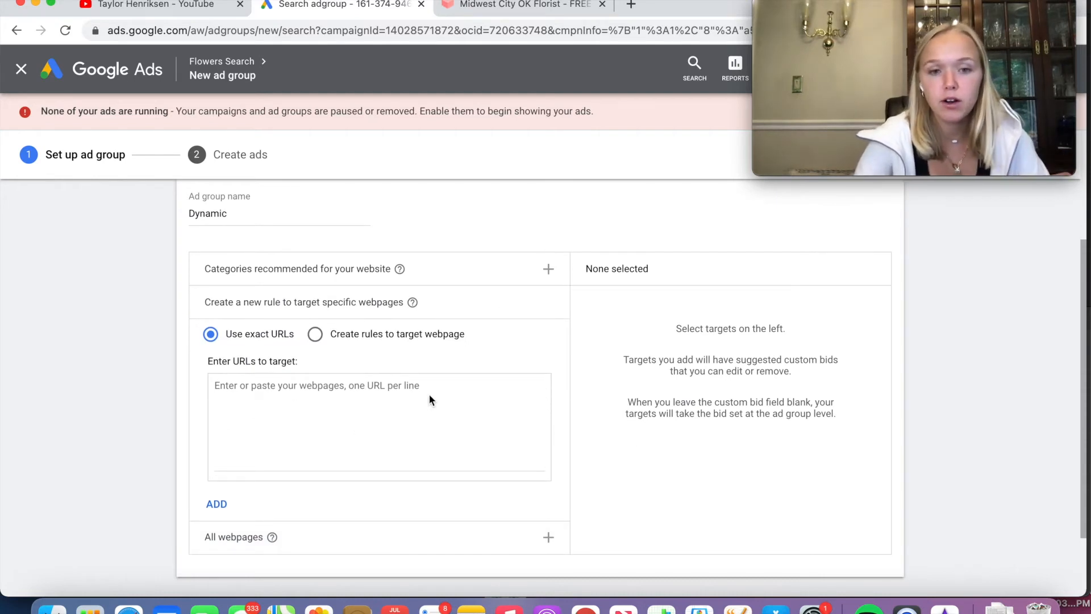
left_click(334, 534)
left_click(260, 383)
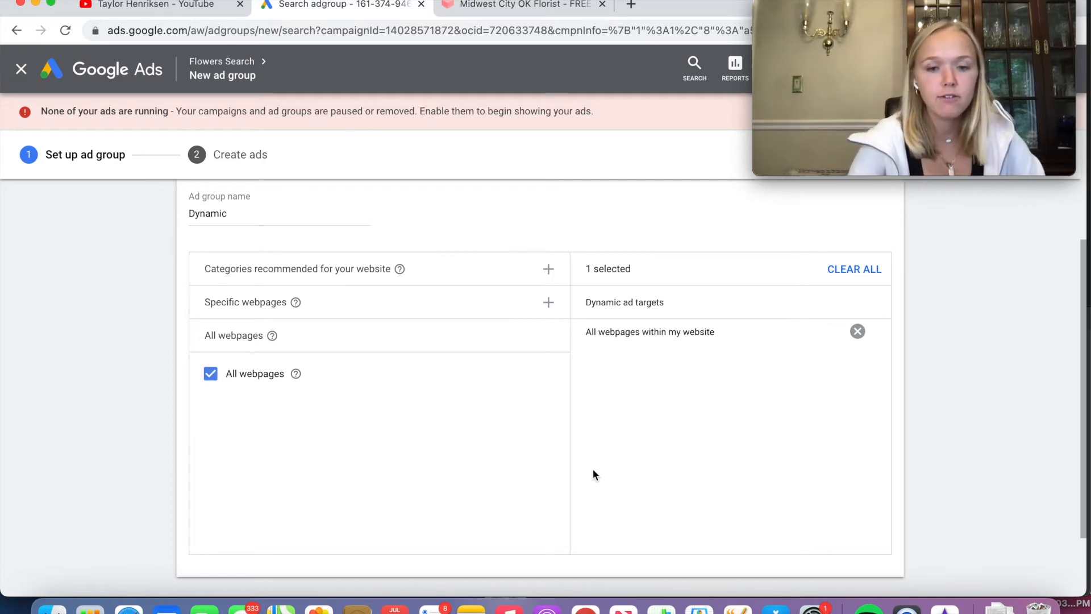
scroll(592, 474, "up", 2)
scroll(592, 473, "down", 4)
left_click(265, 527)
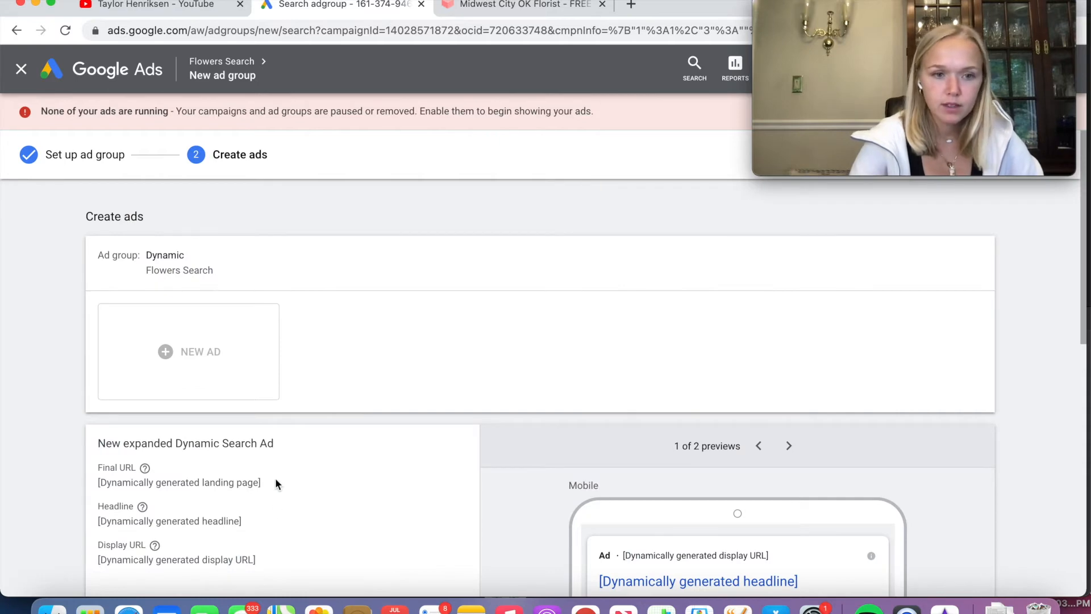
Set Description 1 of the Dynamic Search Ad to "Fresh flowers daily, specializing in festive bouquets, and we offer free delivery"
scroll(275, 477, "down", 4)
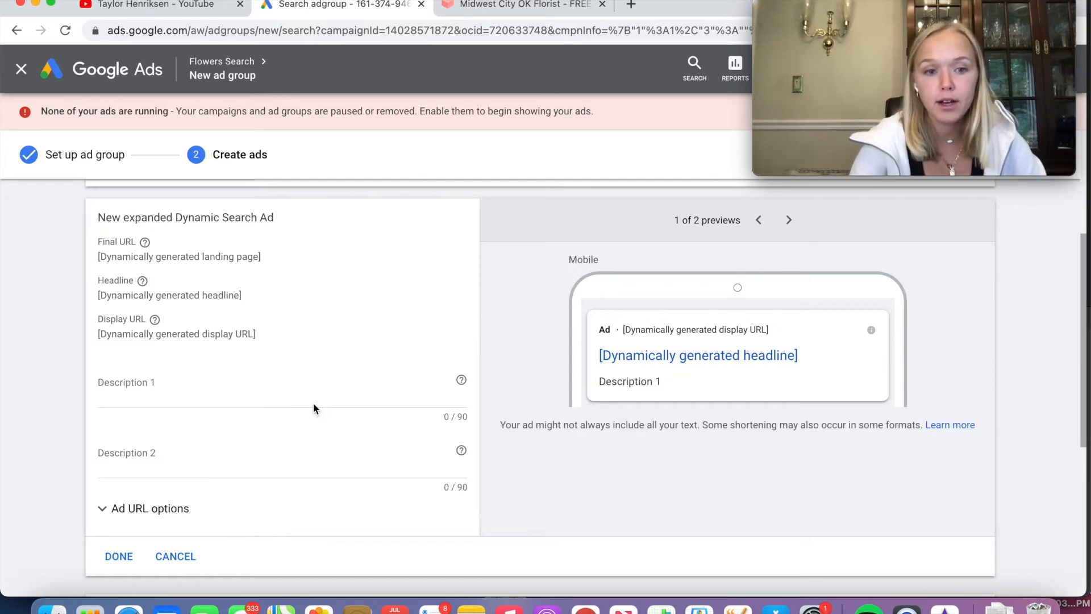
left_click(378, 391)
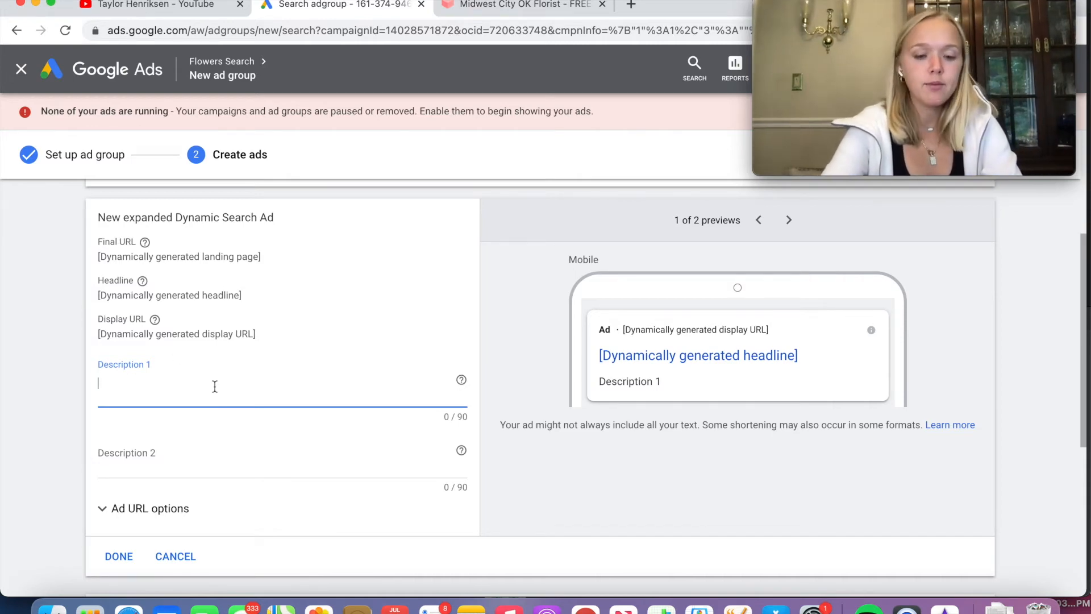
type("Fresh ff")
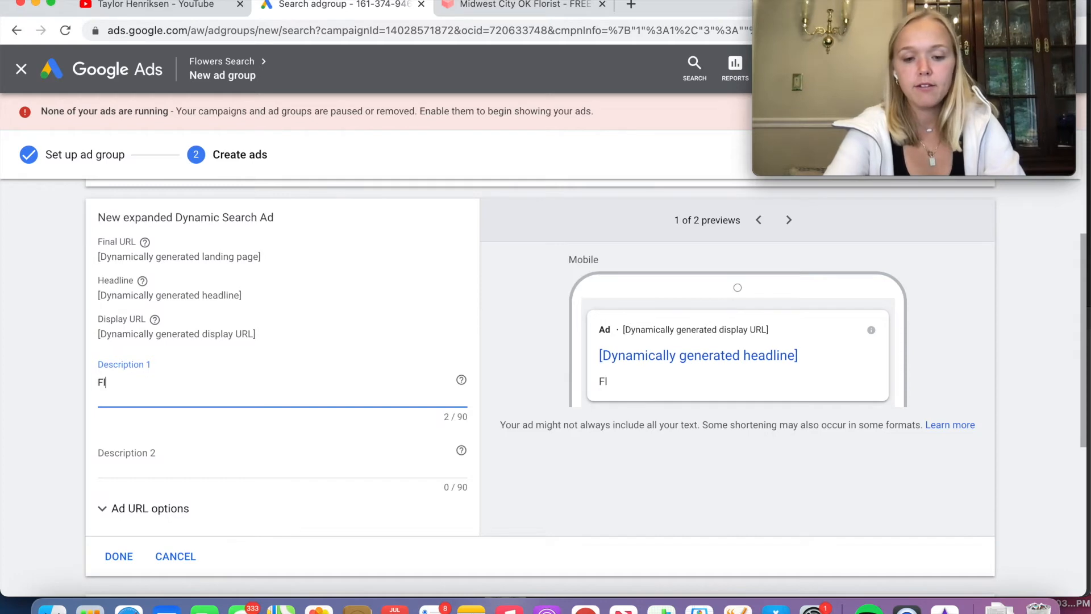
key("BackSpace")
type("lowers daily")
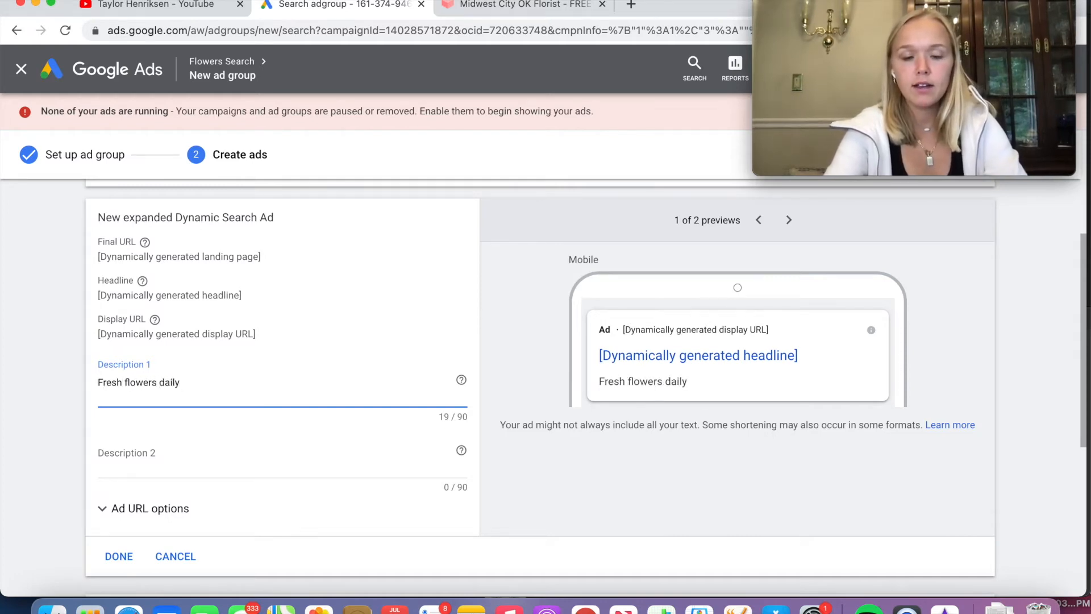
type(", sp")
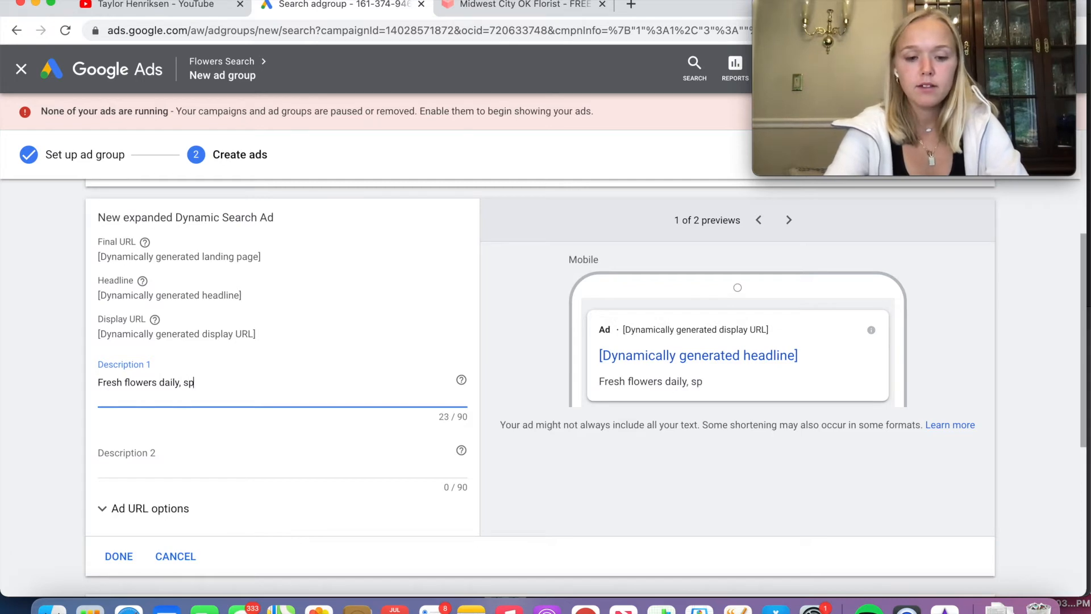
type("ecializing in")
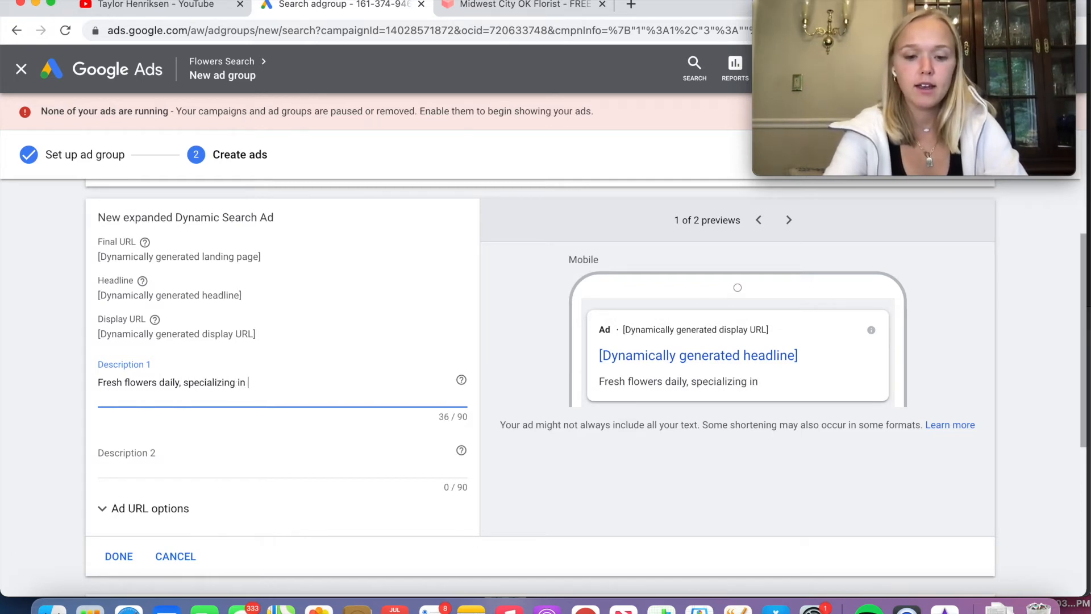
type(" festive")
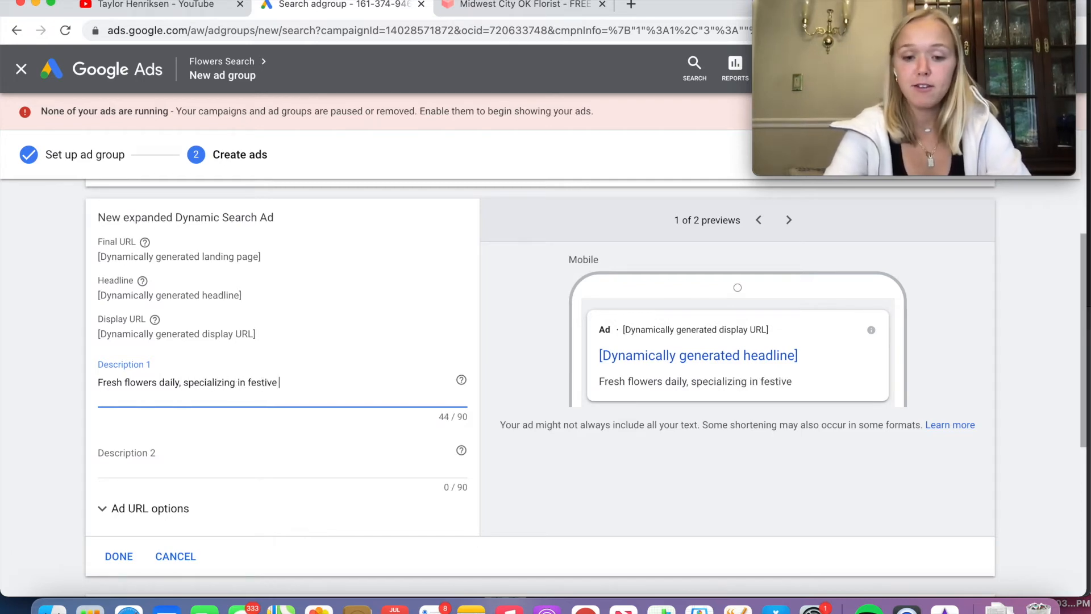
type(" bouquets, and we offer fe")
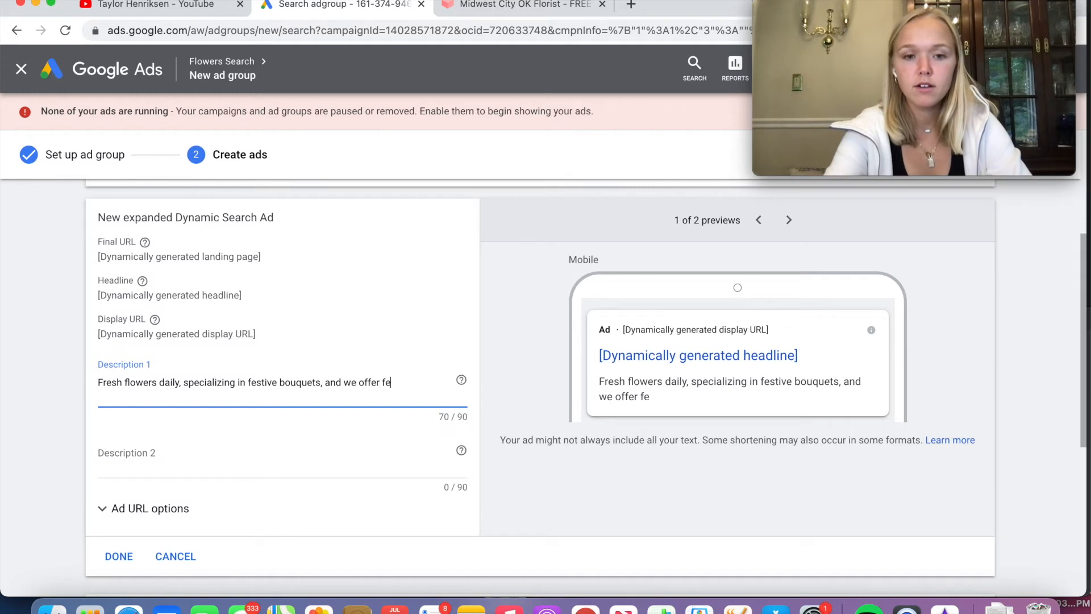
key("BackSpace")
type("ree delivery")
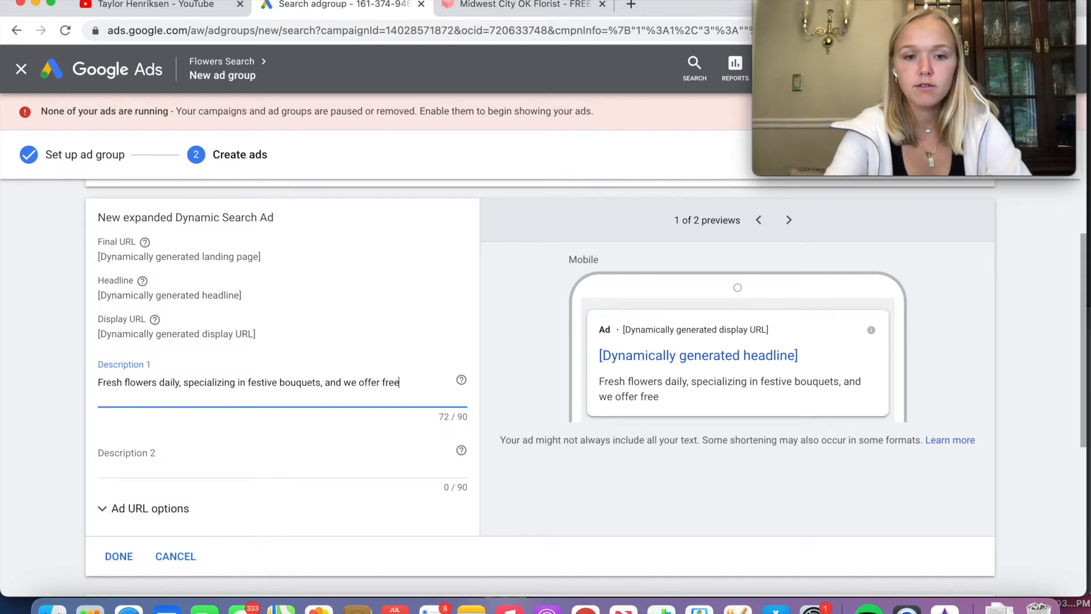
Set Description 2 to "Family owned and operated with 30 years of experience" and finish the ad
left_click(328, 471)
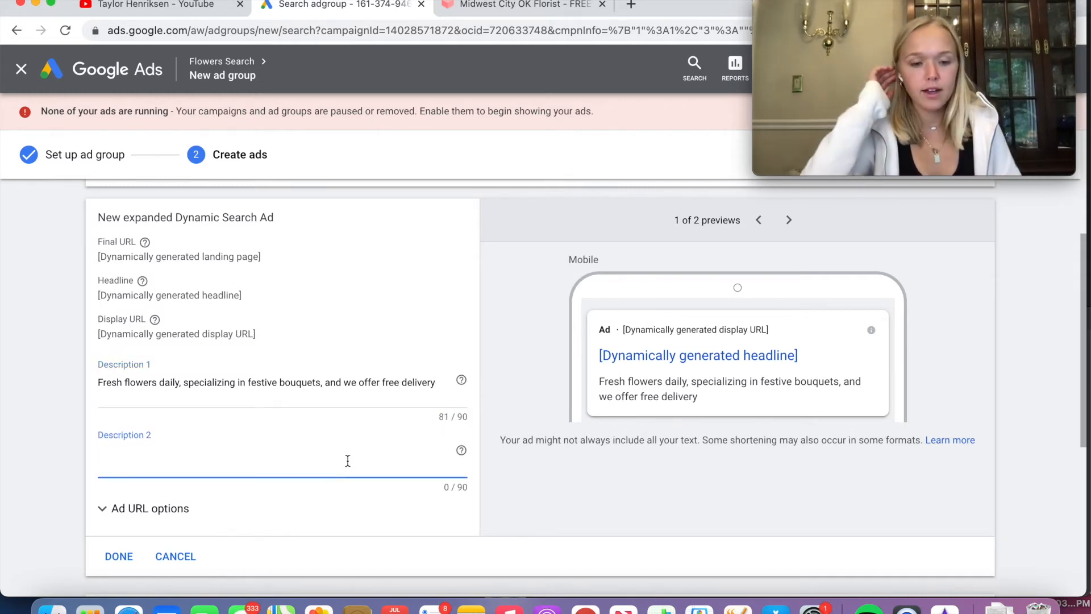
type("Family o")
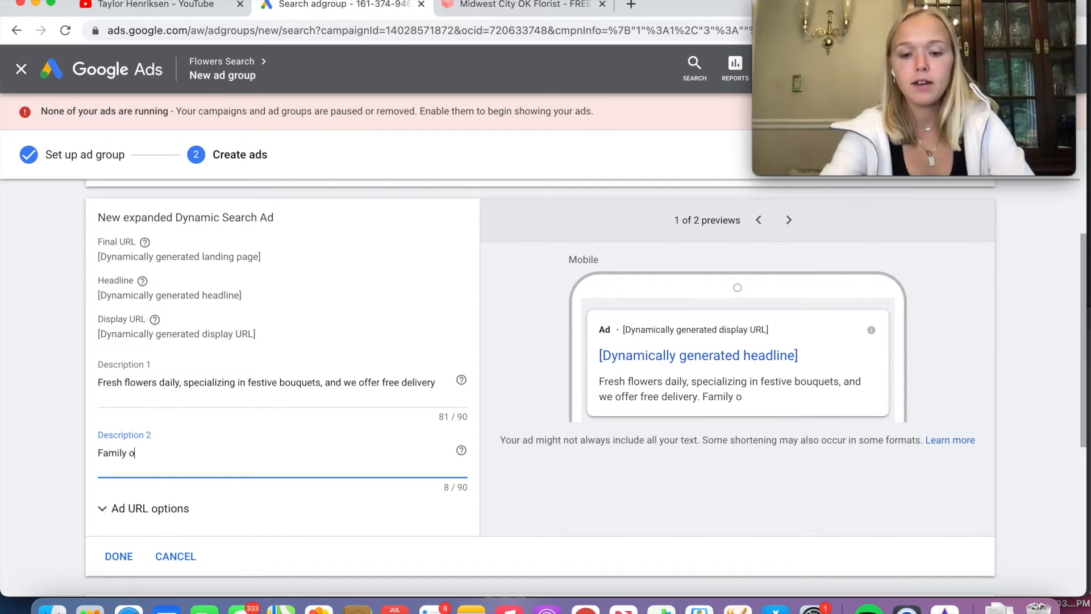
type("wned and operate")
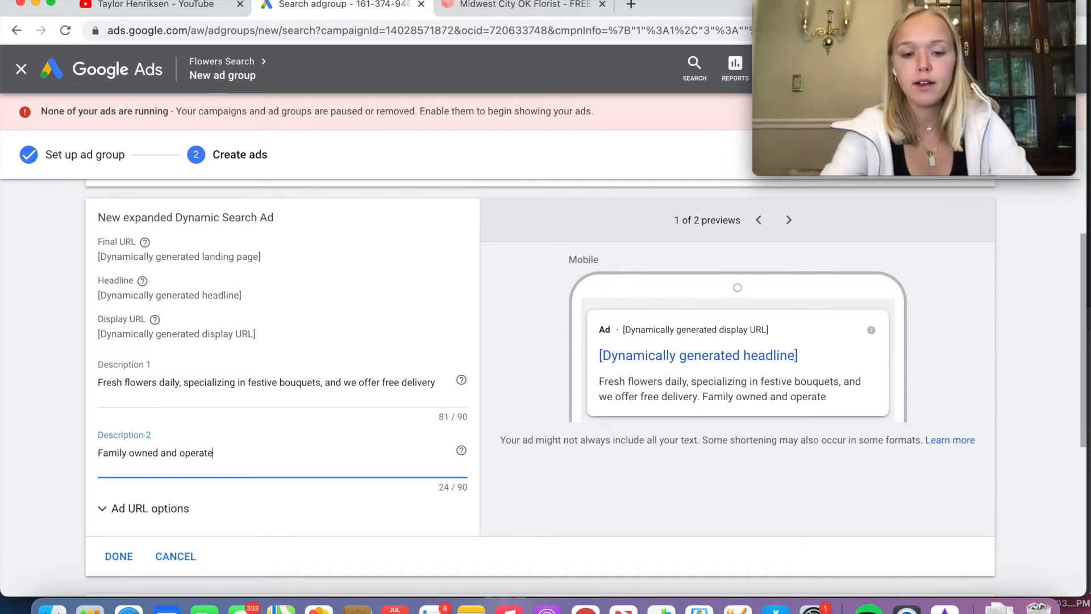
type("d with 30 ye")
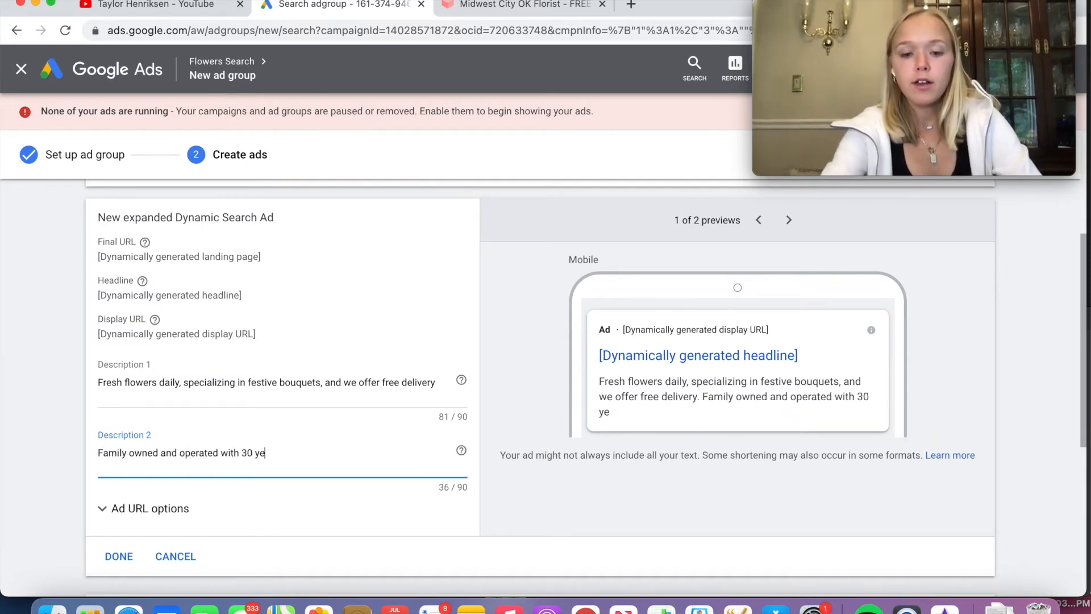
type("ars of experience")
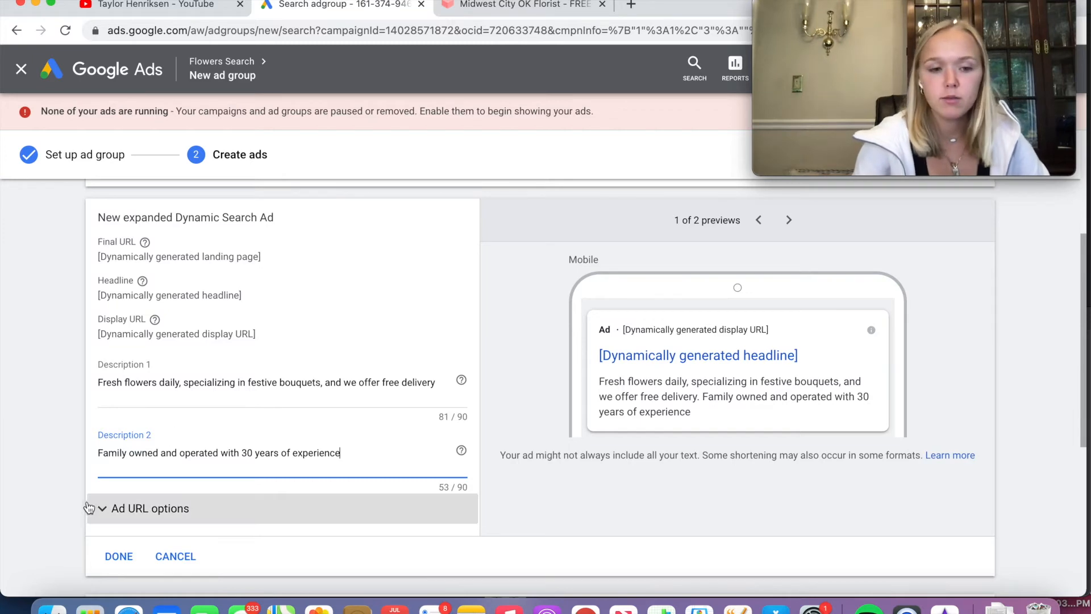
left_click(119, 556)
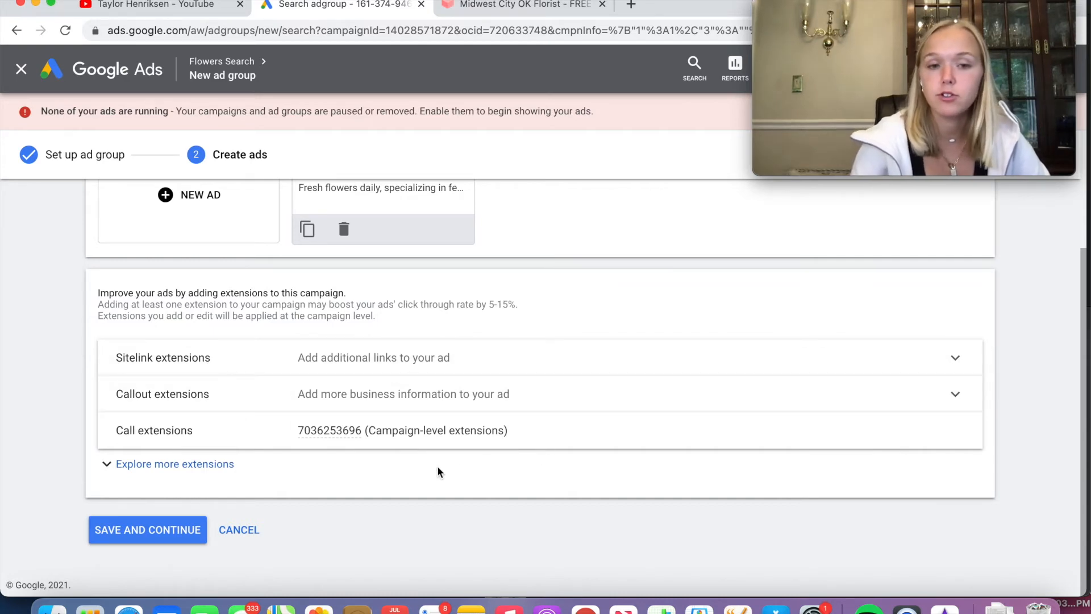
Review the sitelink extension fields without filling them in, and save the ad group
left_click(261, 364)
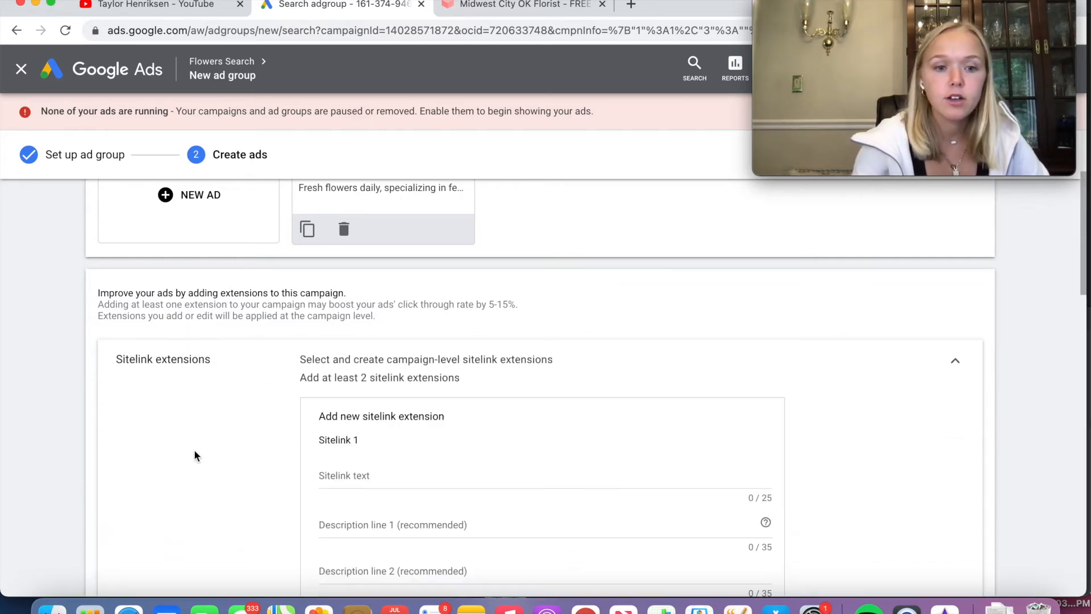
scroll(716, 497, "down", 7)
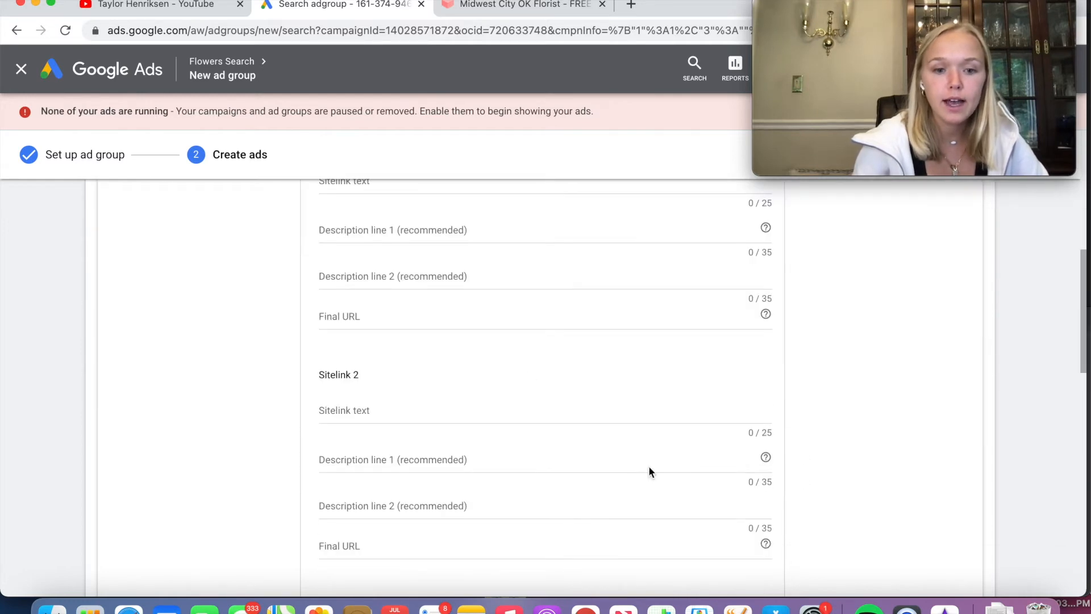
scroll(648, 463, "down", 10)
scroll(649, 462, "up", 12)
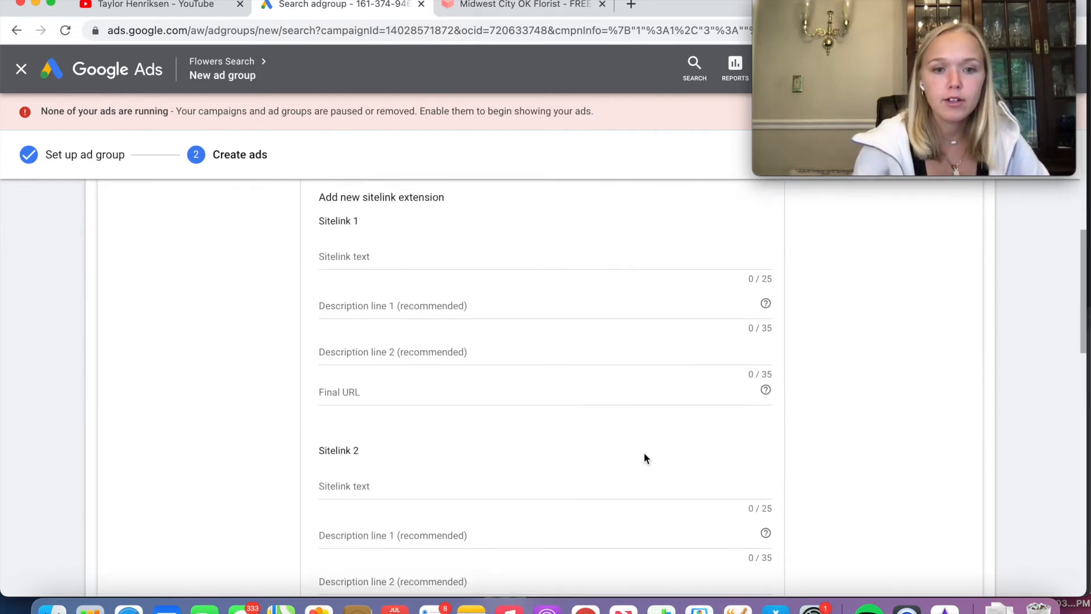
scroll(644, 454, "up", 5)
scroll(640, 454, "down", 15)
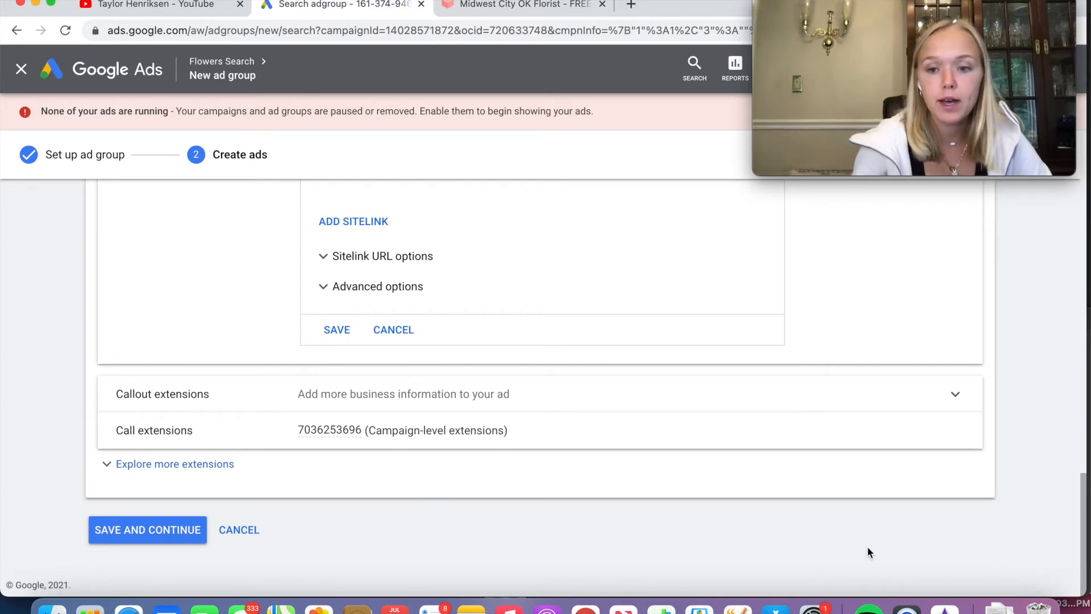
left_click(182, 534)
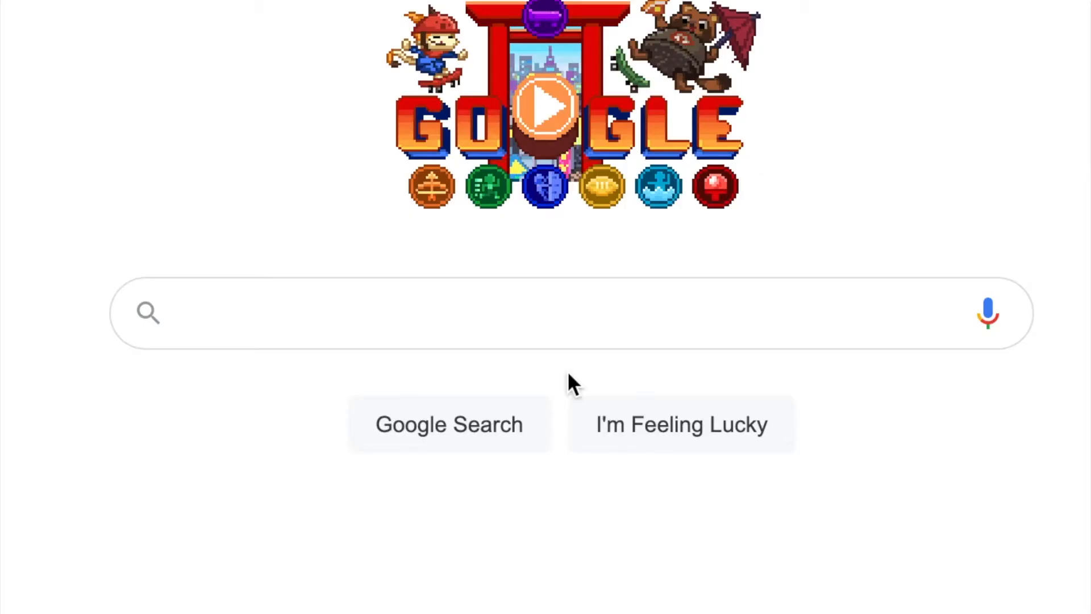
Switch to the Google home page and enter "Local Campaign" as the search query
left_click(574, 324)
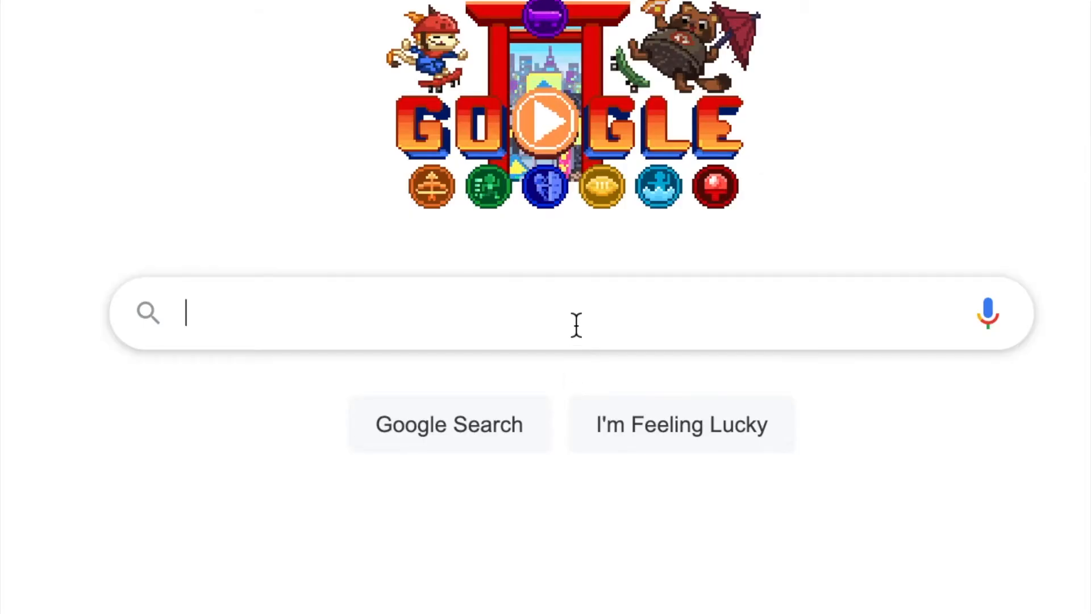
type("Loca")
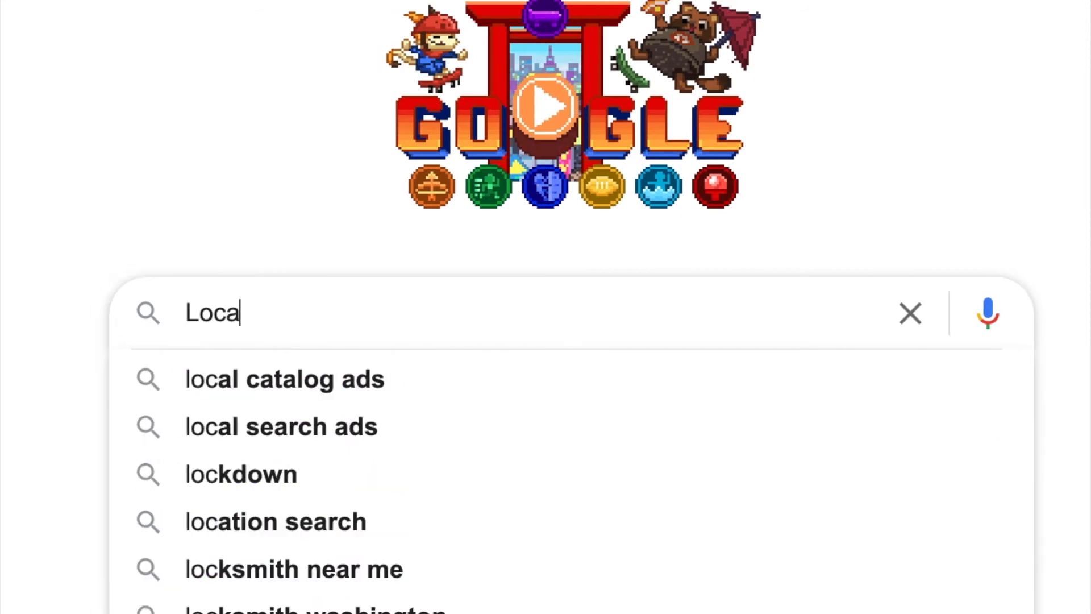
type("l Campaign")
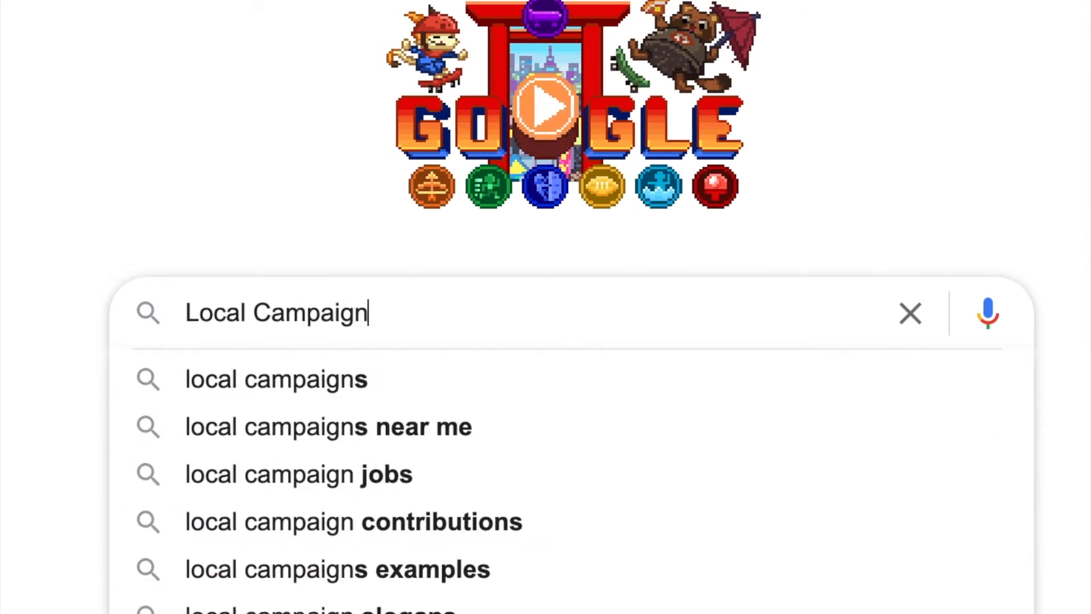
key("Escape")
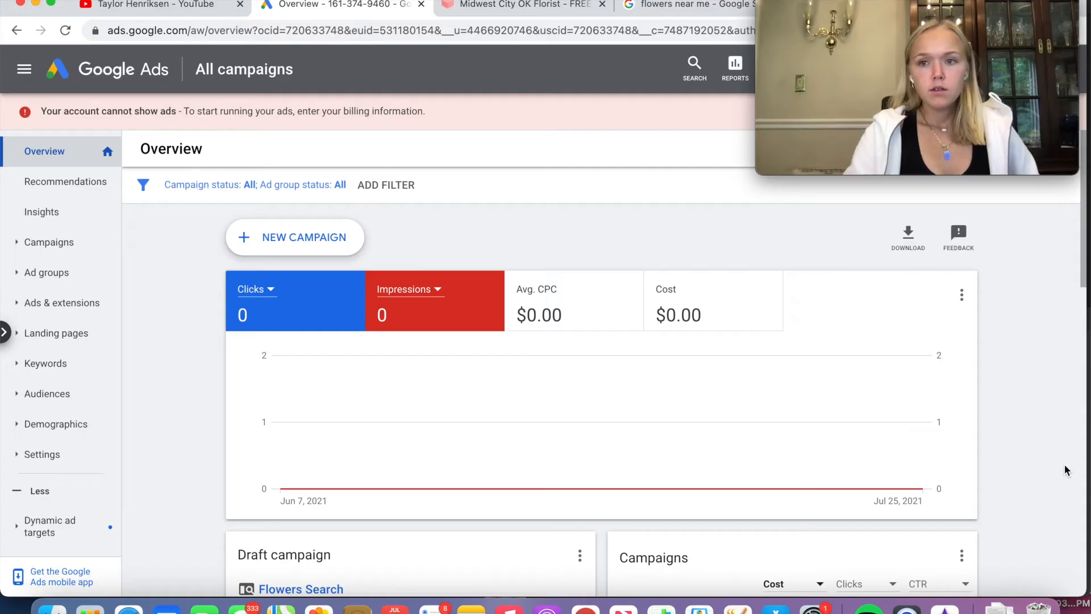
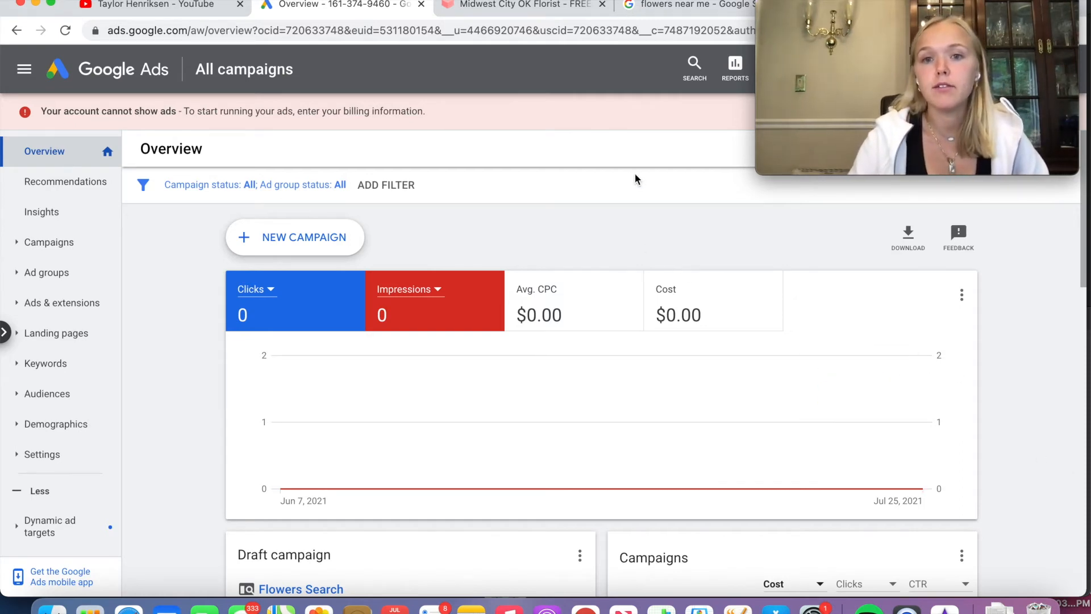
Look at the map and store listings in the "flowers near me" Google results, and return to the Google Ads overview
left_click(658, 5)
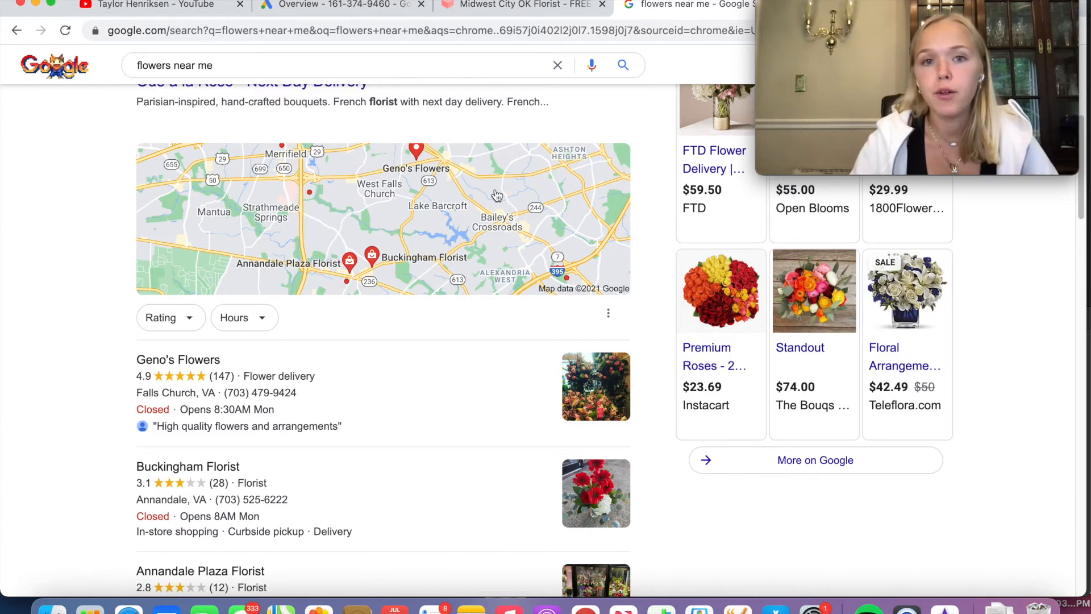
left_click(530, 4)
left_click(338, 8)
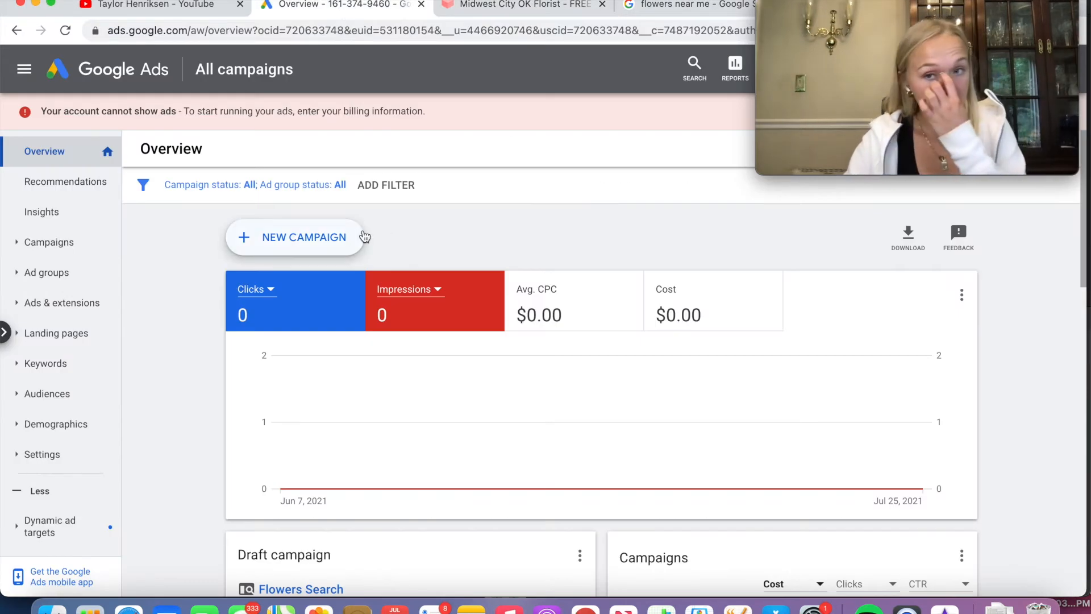
Start a new campaign without a goal's guidance and choose Local as the campaign type
left_click(323, 247)
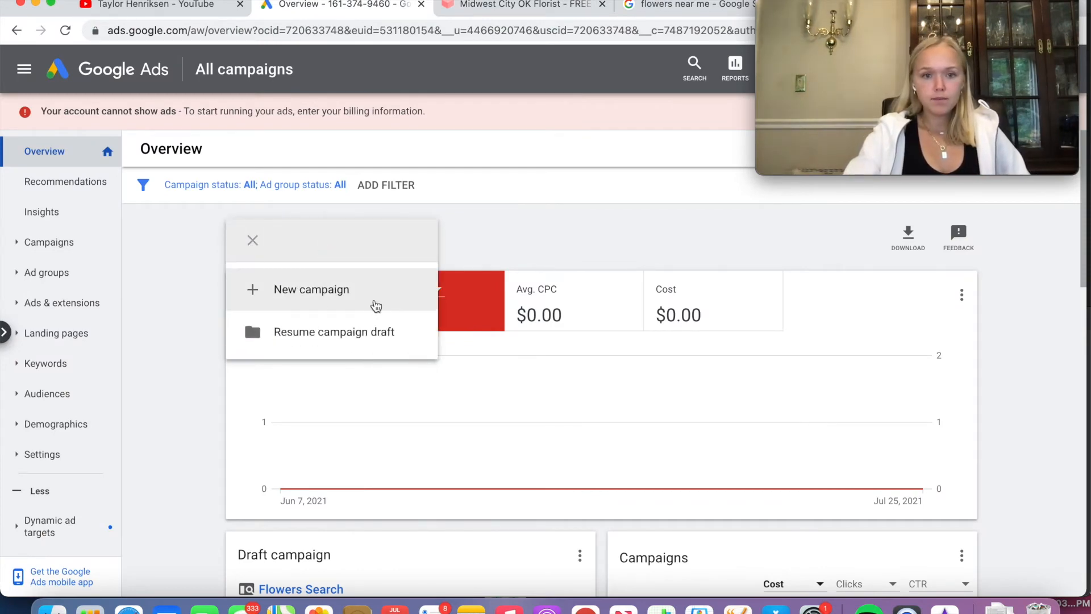
left_click(322, 300)
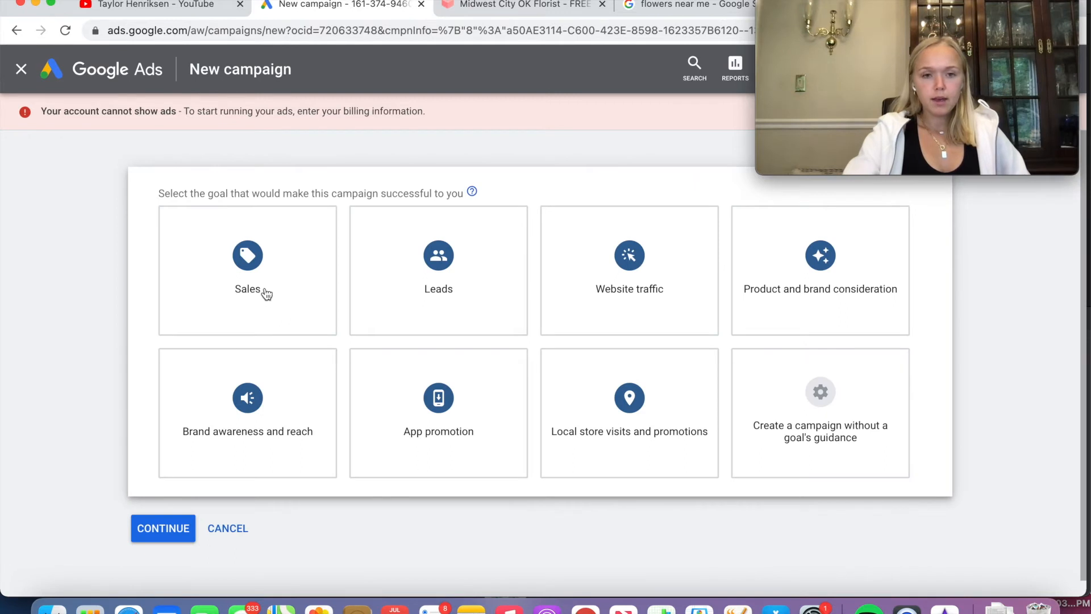
left_click(909, 458)
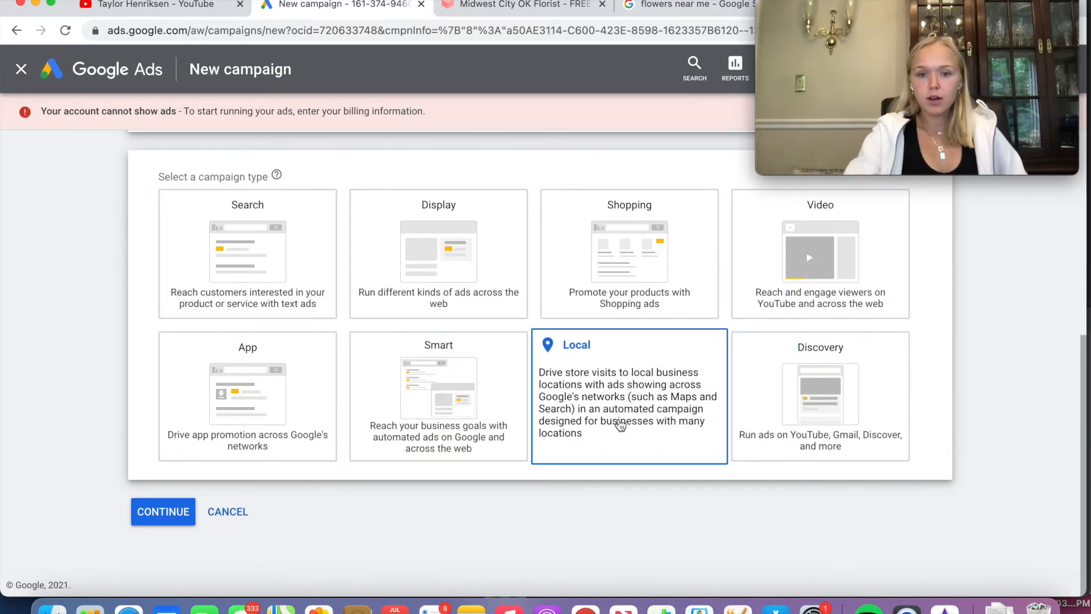
left_click(620, 425)
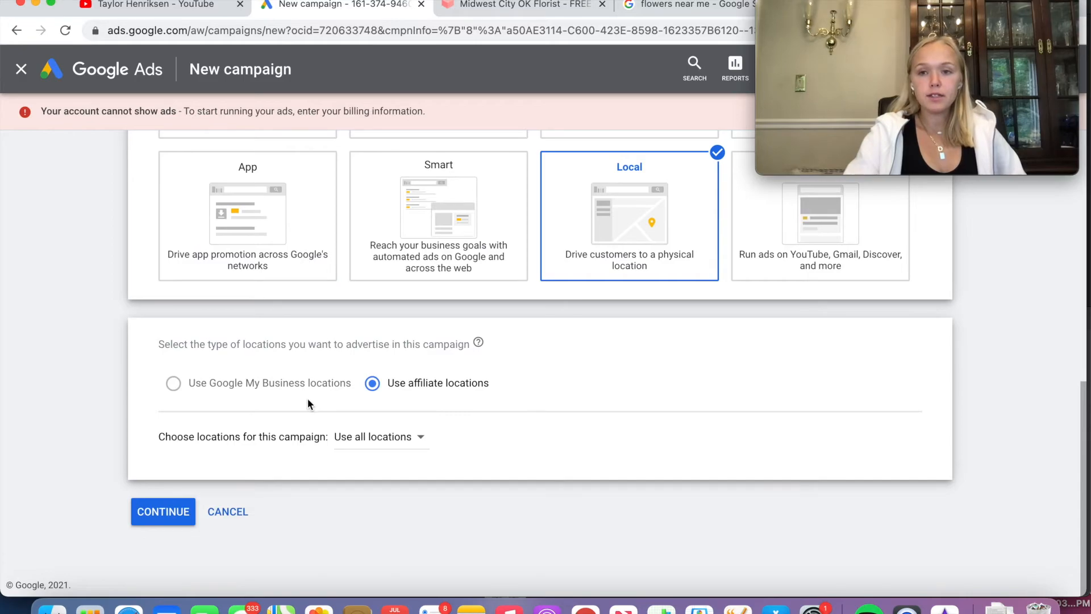
Look over the ads, map and in-store product listings in the "flowers near me" Google results, and return to the new campaign
scroll(318, 353, "up", 3)
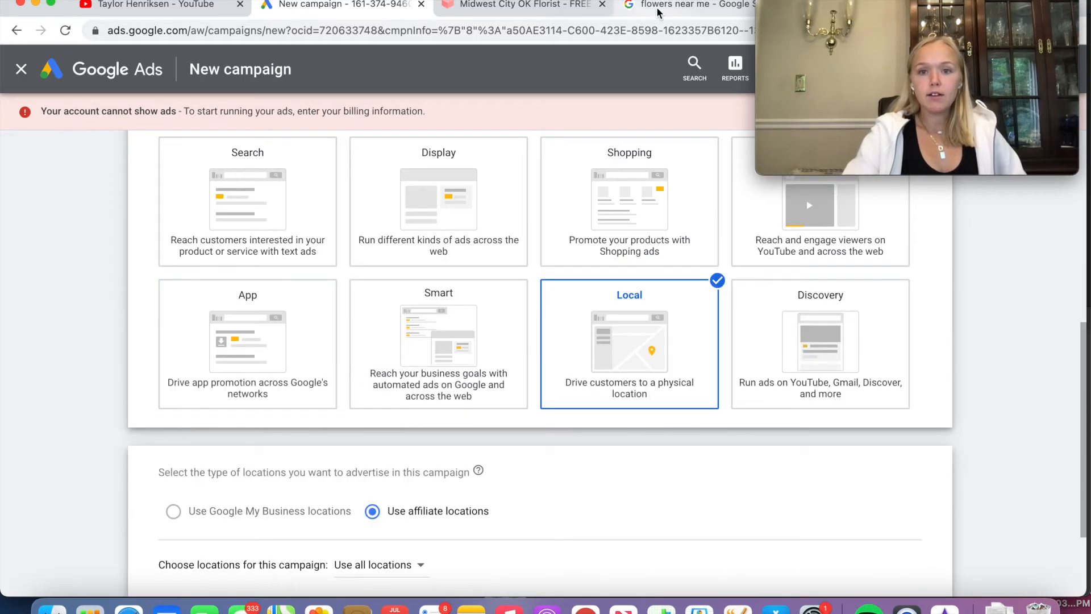
left_click(690, 4)
scroll(830, 379, "down", 5)
scroll(832, 378, "up", 10)
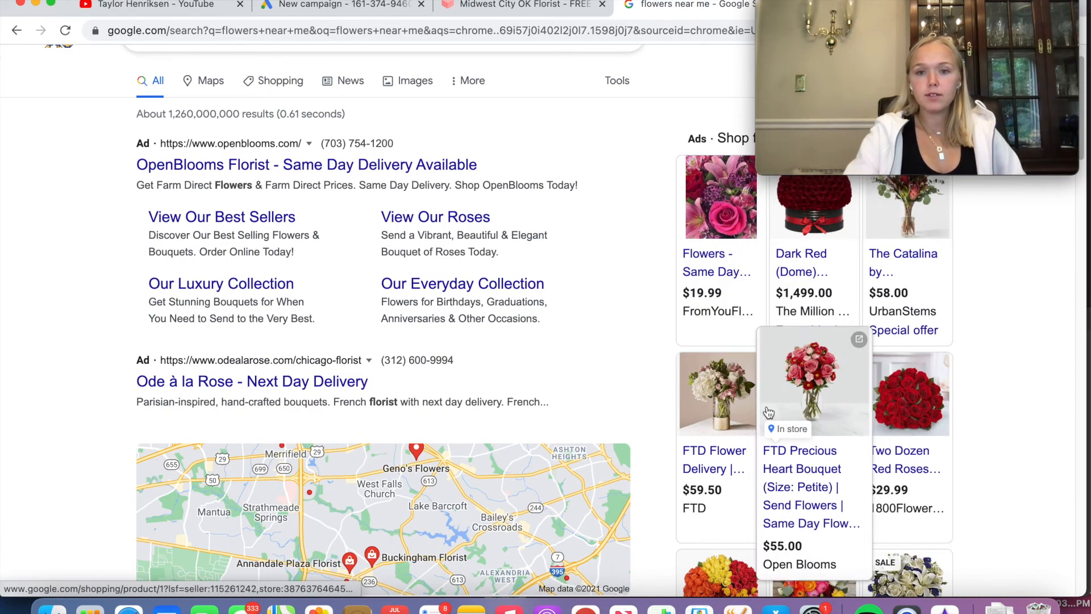
mouse_move(767, 352)
scroll(767, 352, "down", 1)
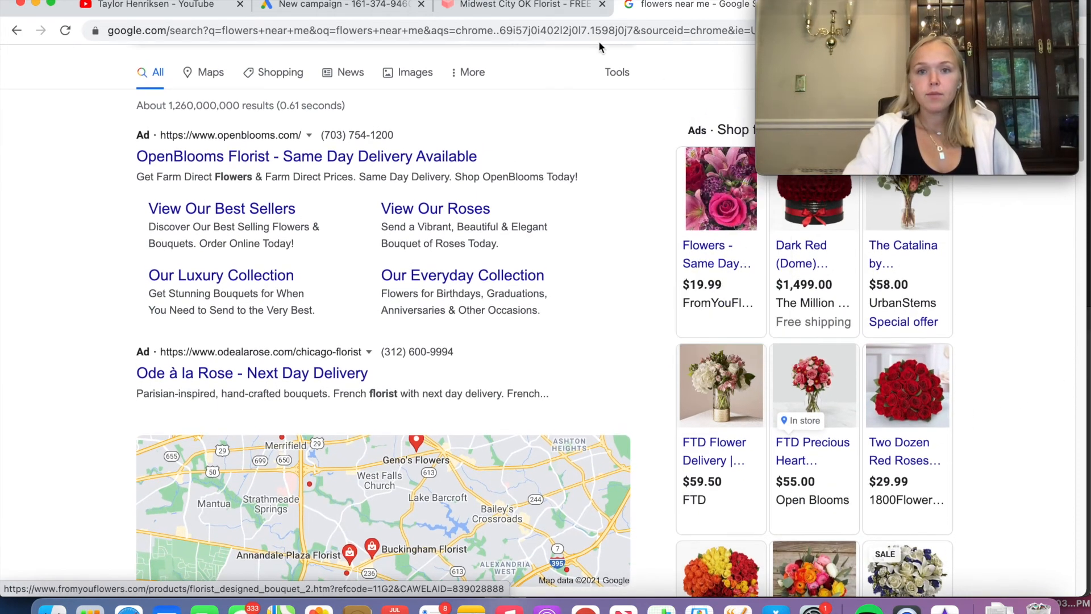
left_click(335, 4)
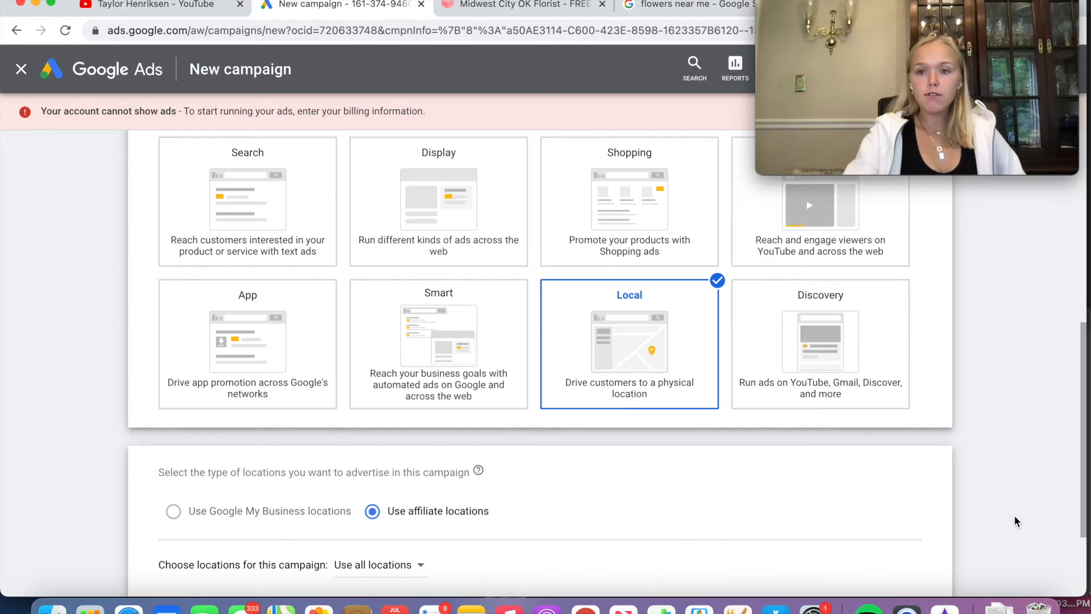
Keep affiliate locations with all locations for the Local campaign and continue to its settings
scroll(1017, 480, "up", 2)
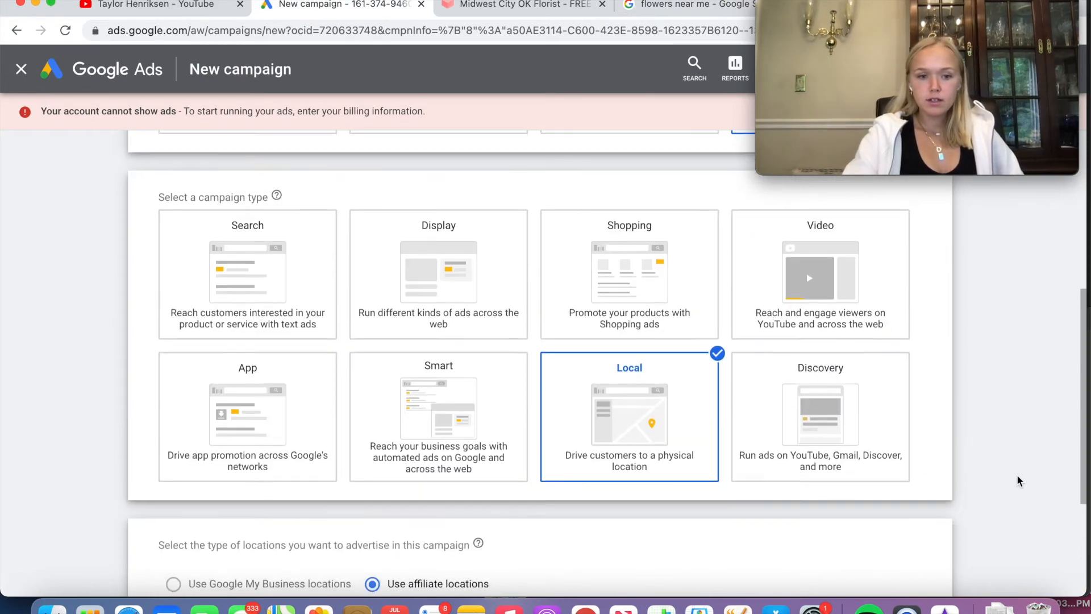
scroll(966, 480, "down", 5)
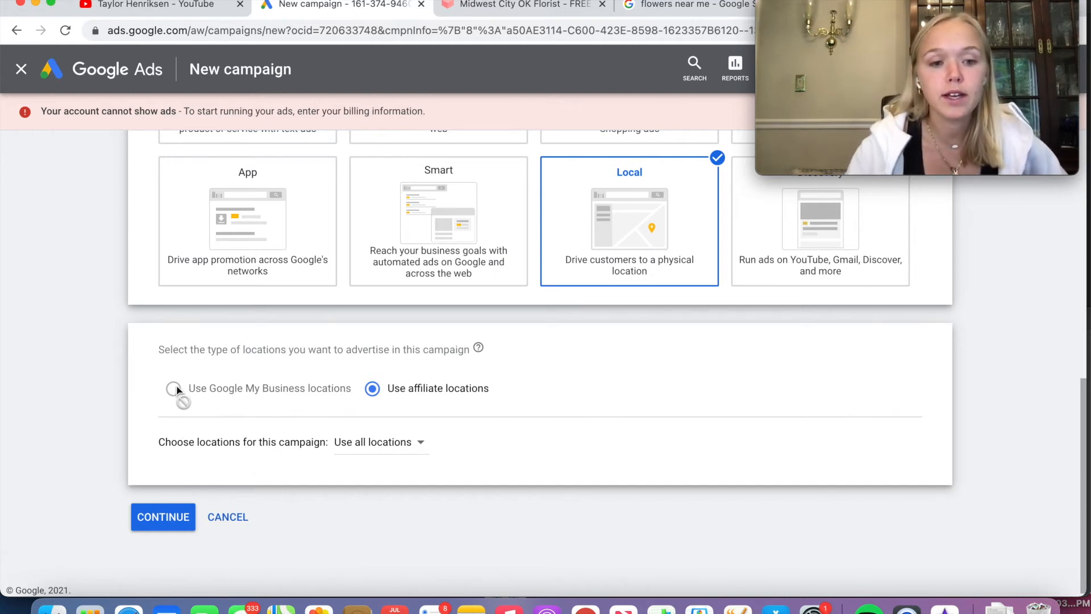
left_click(160, 517)
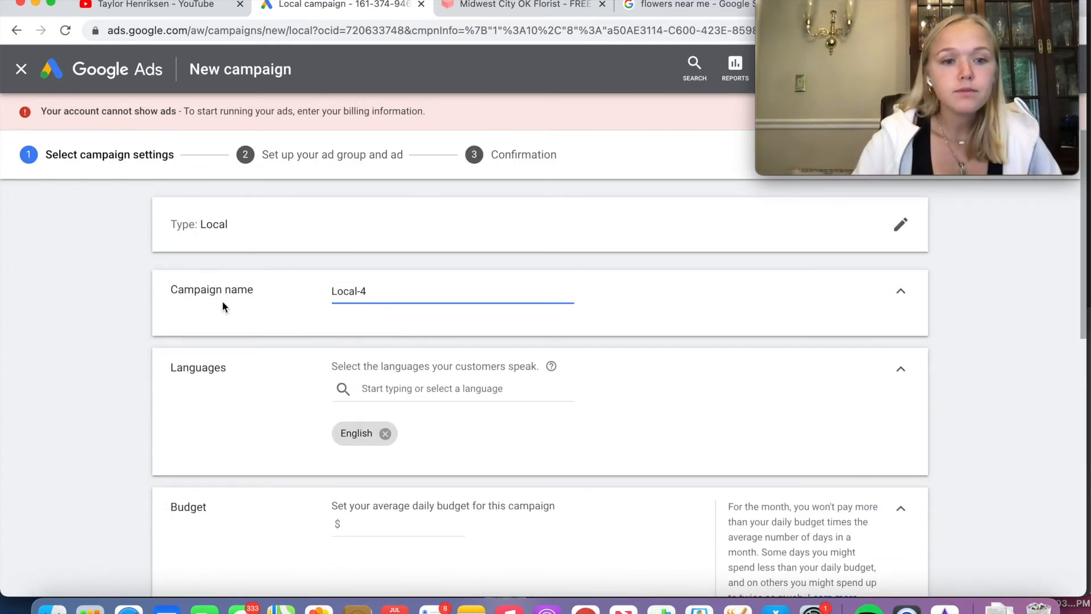
Name the campaign "Flowers Local" and set its average daily budget to $5.00
left_click_drag(424, 291, 275, 295)
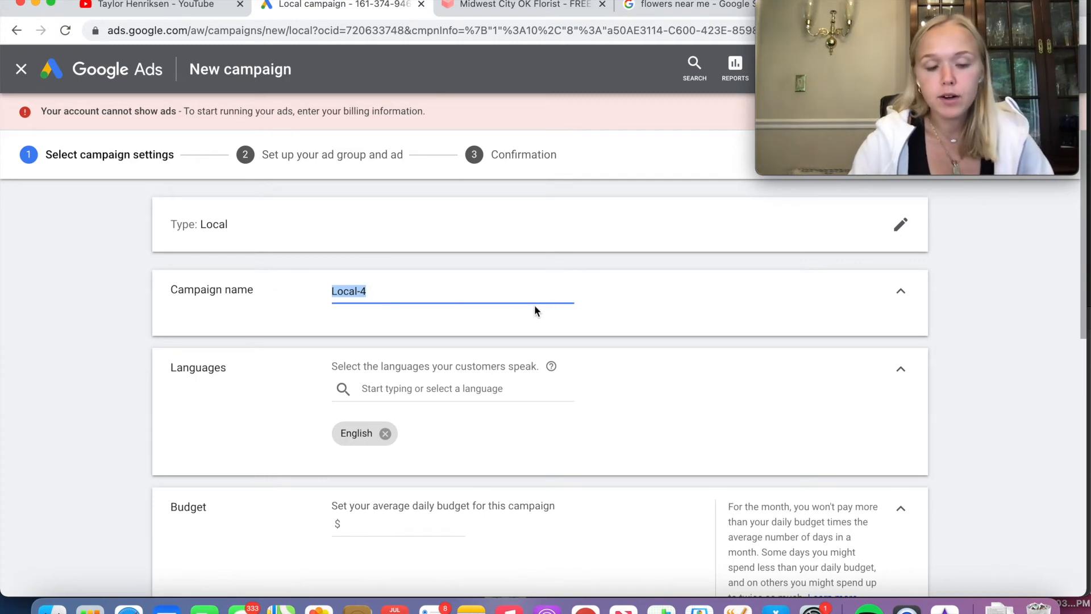
type("Flowers Loc")
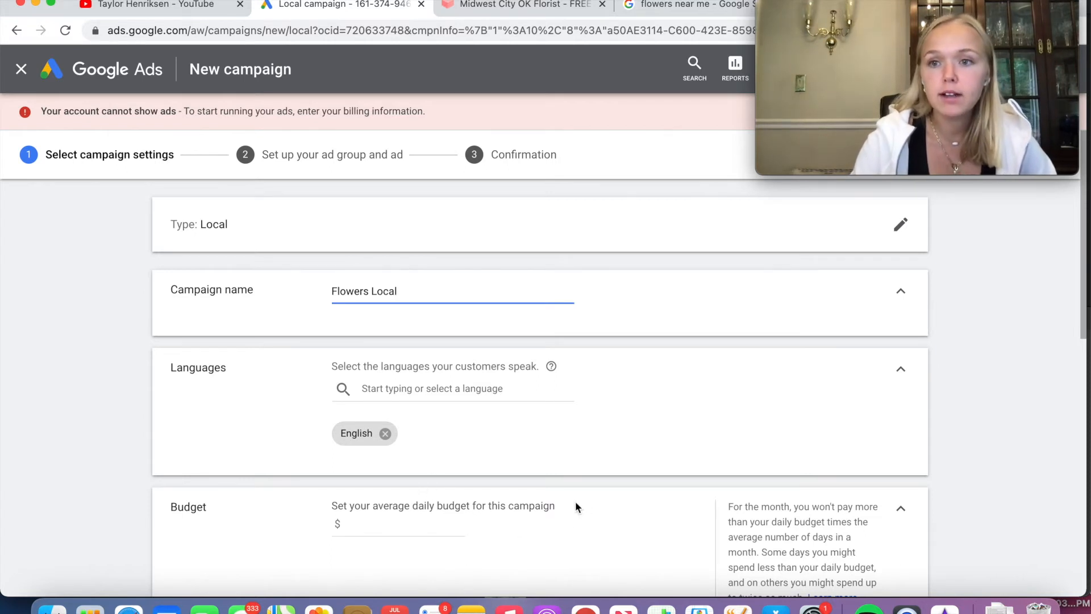
scroll(599, 510, "down", 3)
left_click(428, 448)
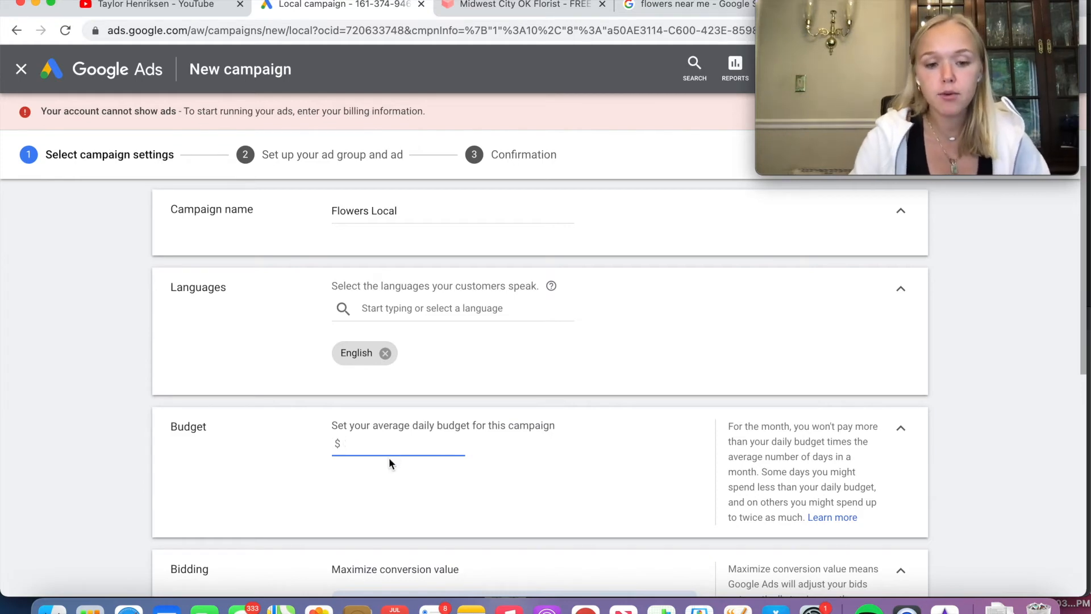
type("5.00")
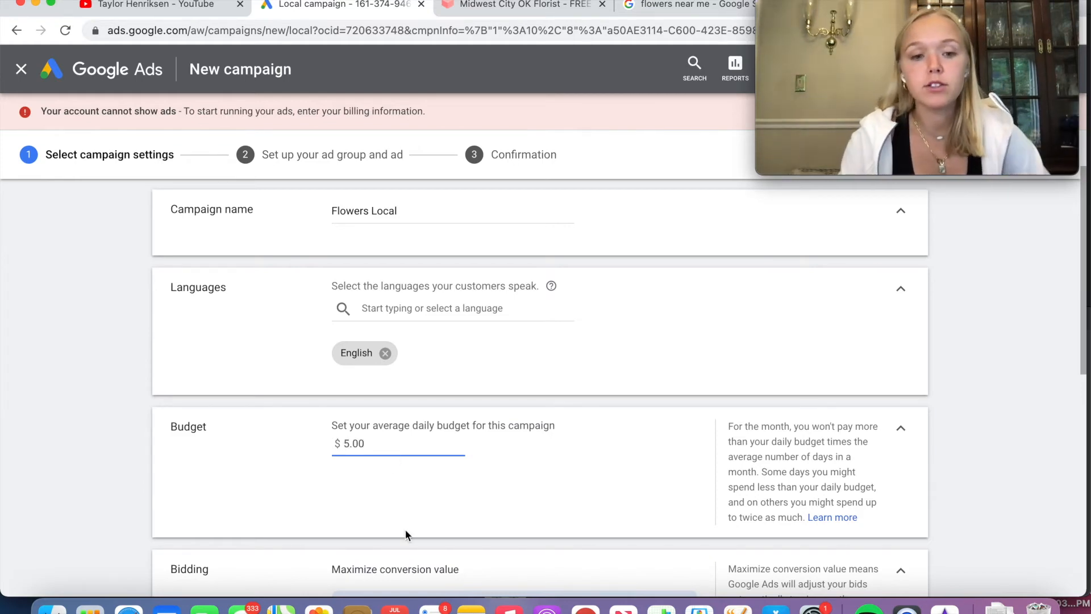
Switch the Call clicks and Driving directions conversion actions off and back on in the campaign optimization settings
scroll(407, 537, "up", 3)
scroll(414, 546, "down", 6)
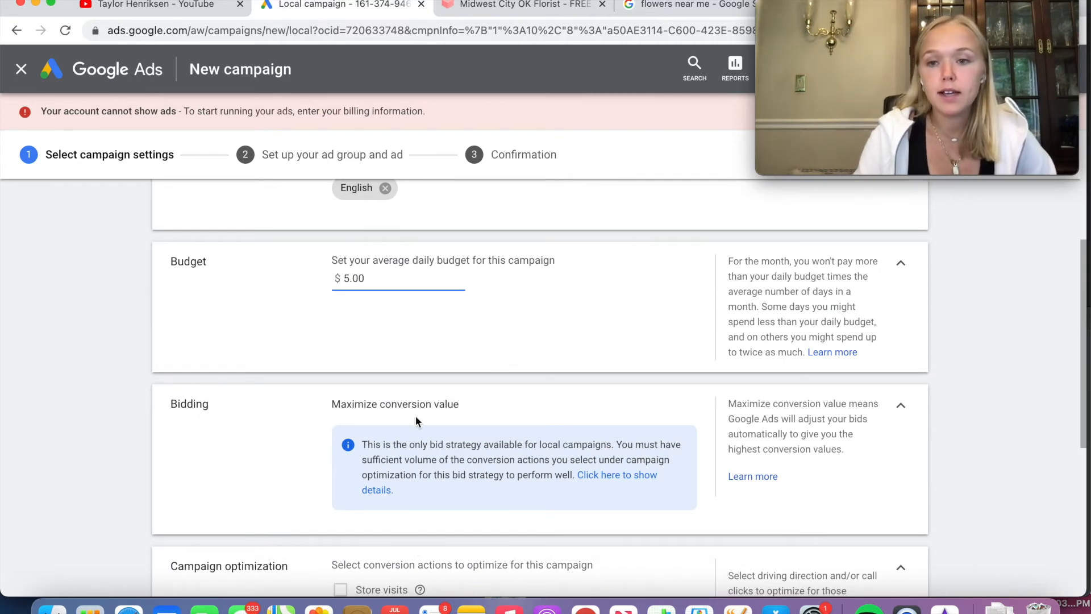
scroll(415, 420, "down", 4)
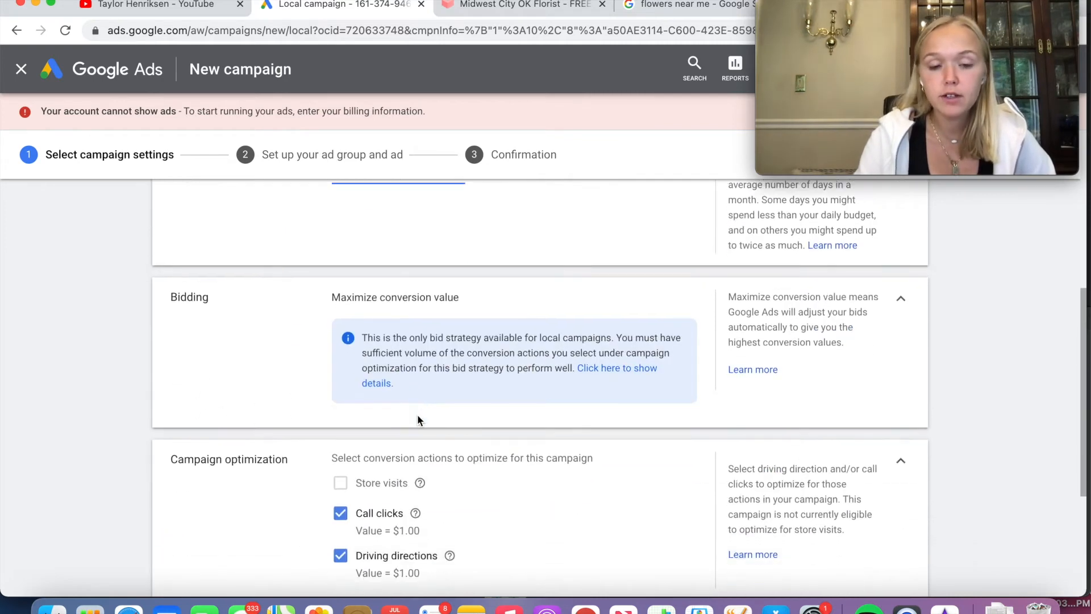
scroll(417, 420, "down", 2)
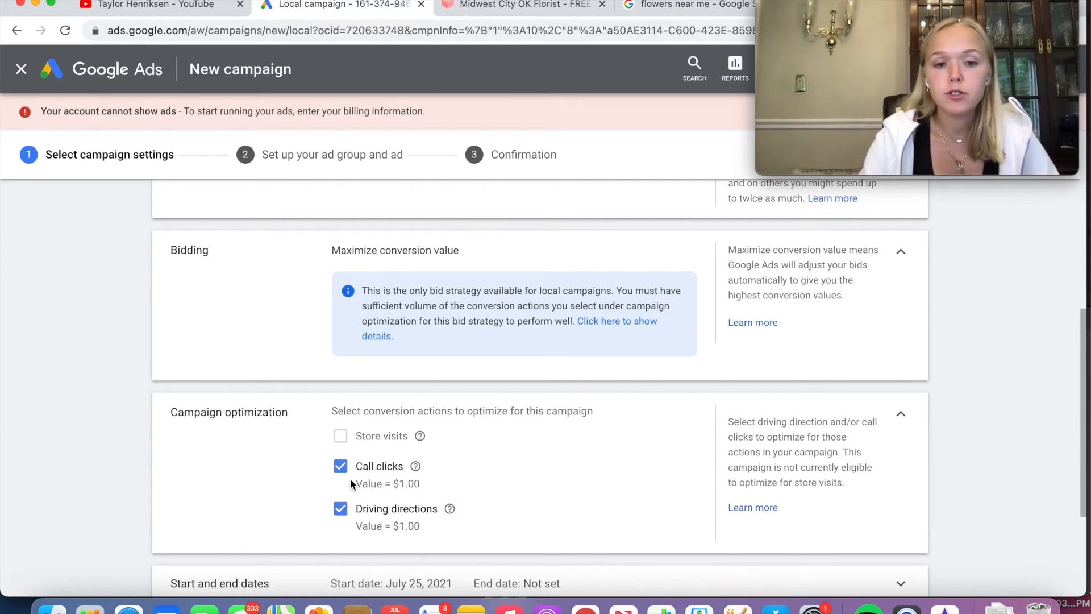
left_click(340, 466)
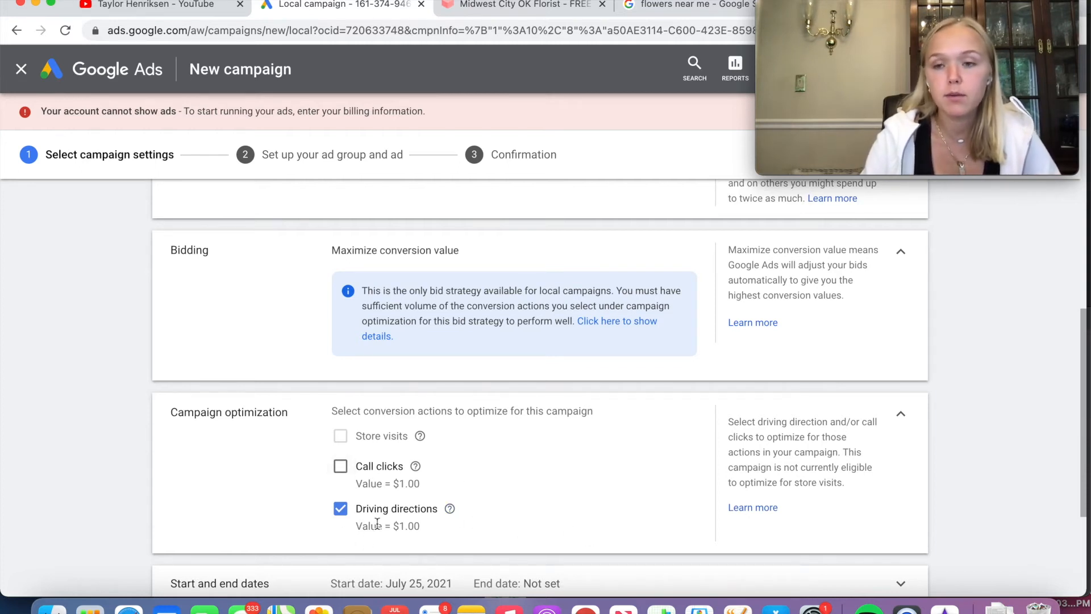
left_click(340, 465)
left_click(341, 508)
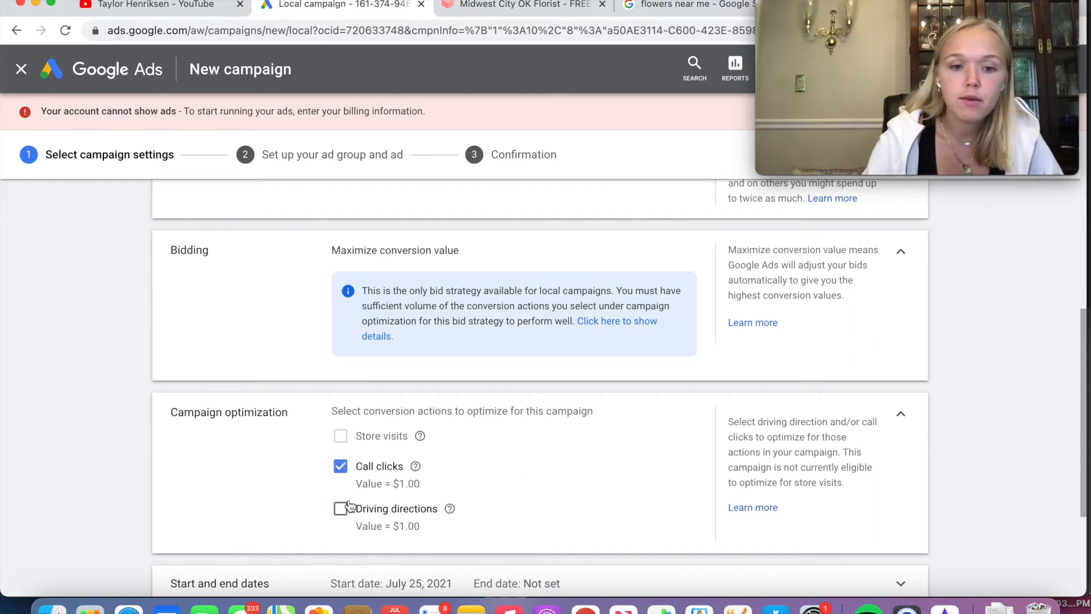
left_click(341, 509)
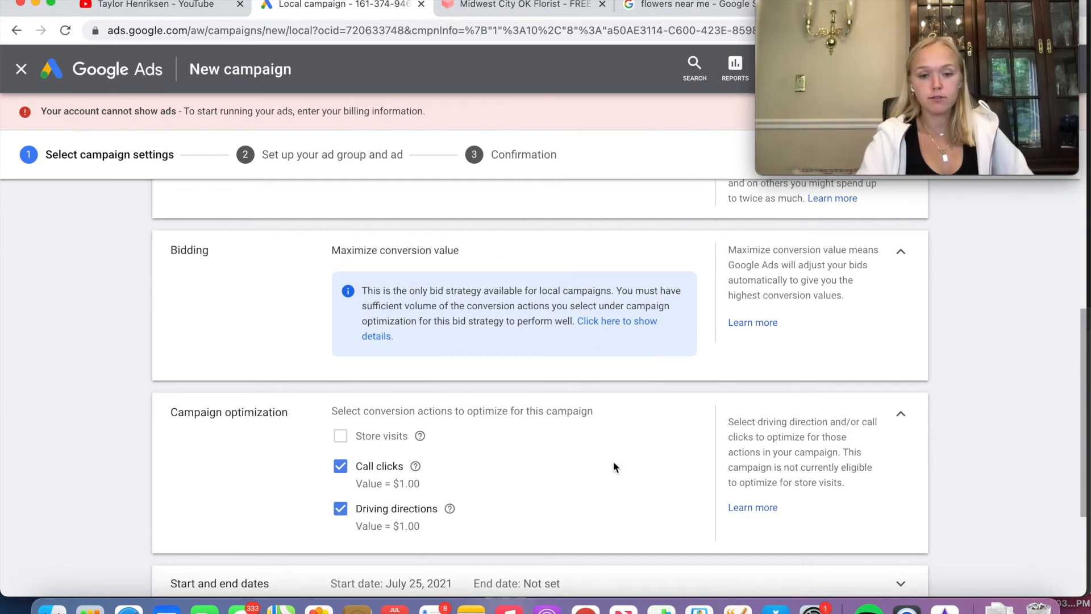
Save the campaign settings and name the ad group "local ad group 1"
scroll(614, 461, "down", 5)
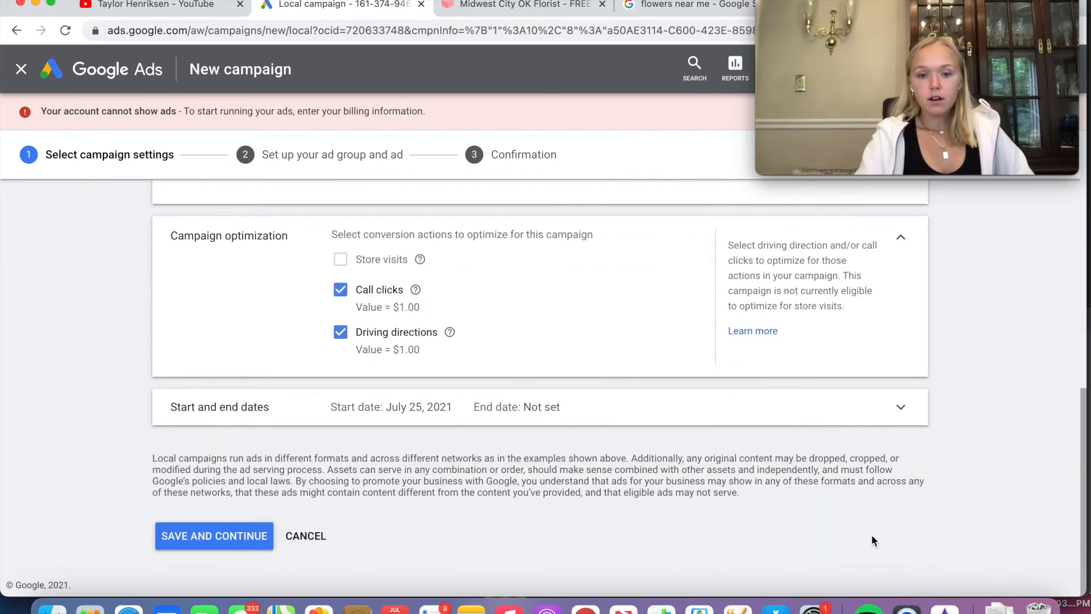
left_click(250, 543)
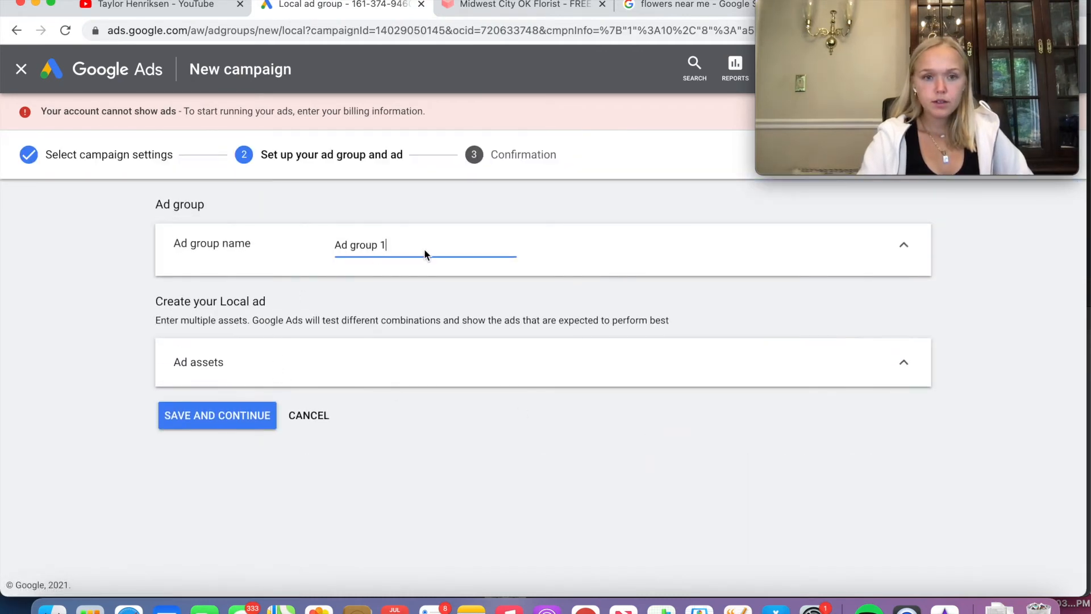
triple_click(327, 246)
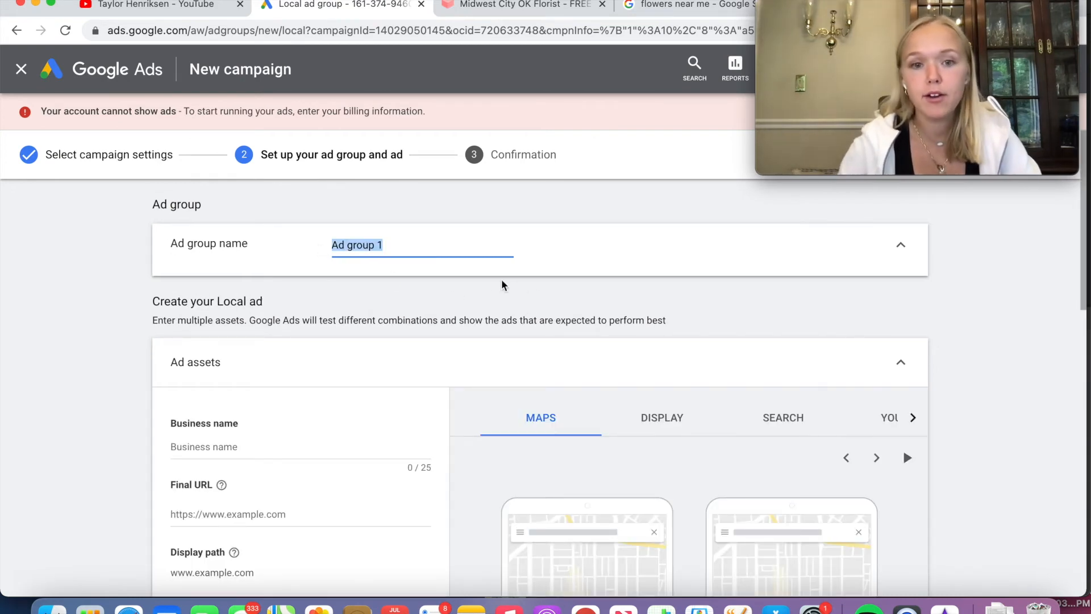
type("local ")
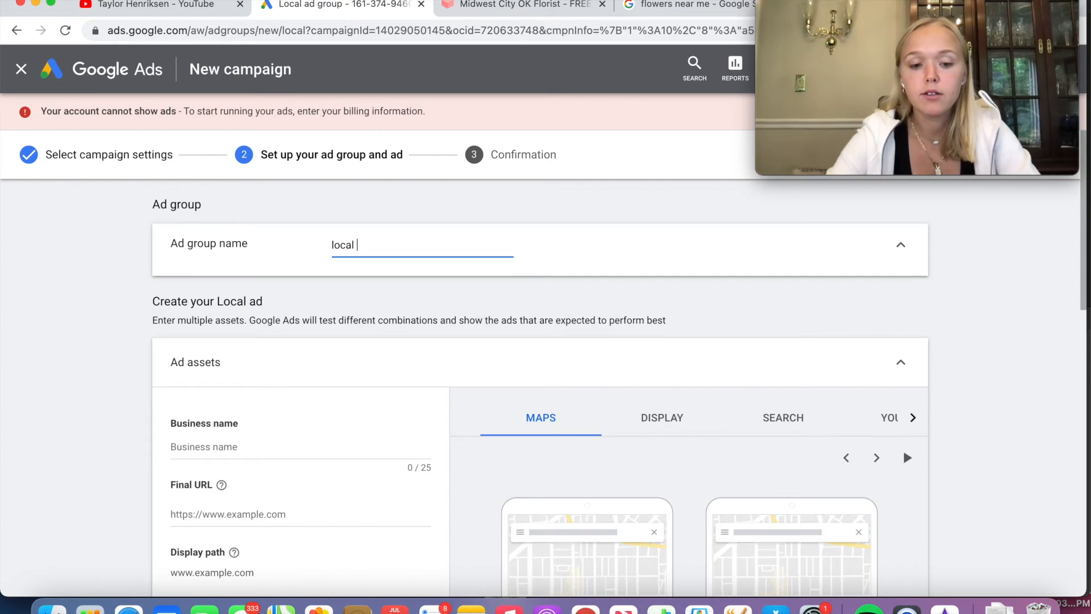
type("ad group 1")
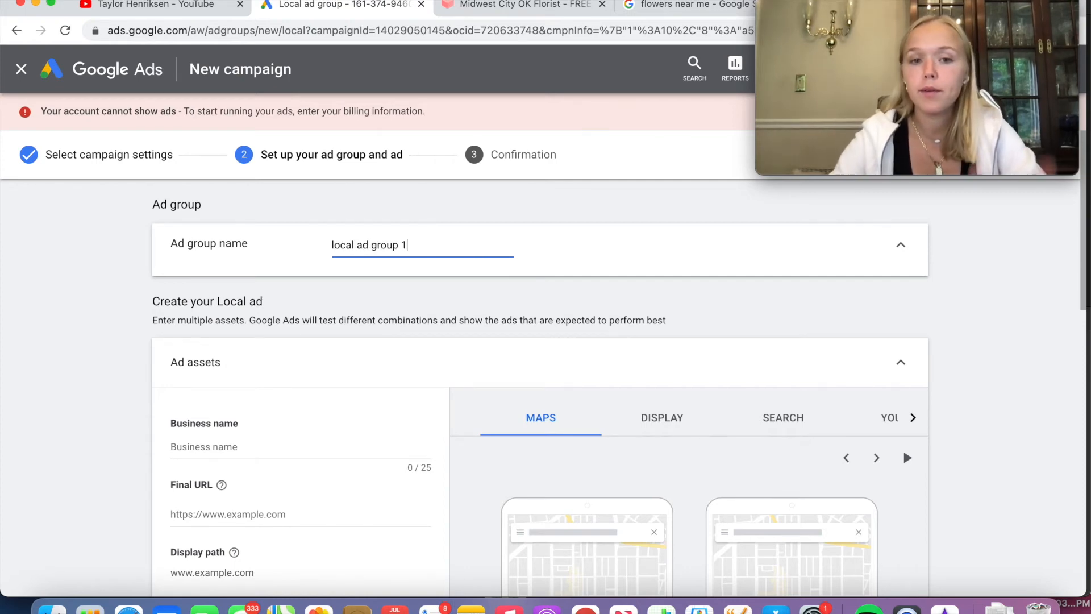
Enter "Abundant Flowers" as the business name in the Local ad's assets
left_click(264, 450)
scroll(348, 441, "down", 3)
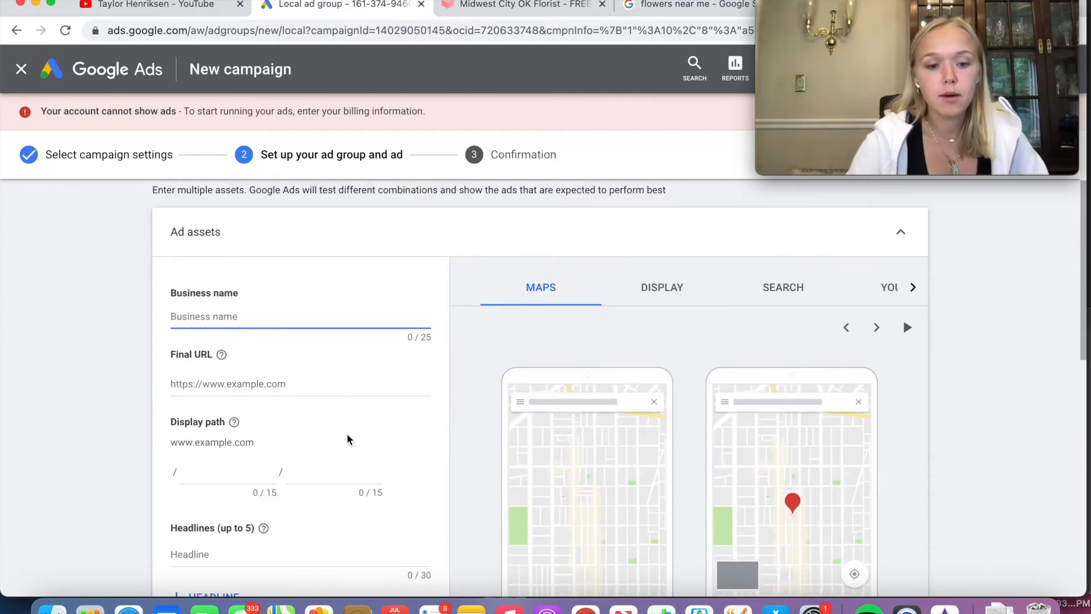
type("Abundant")
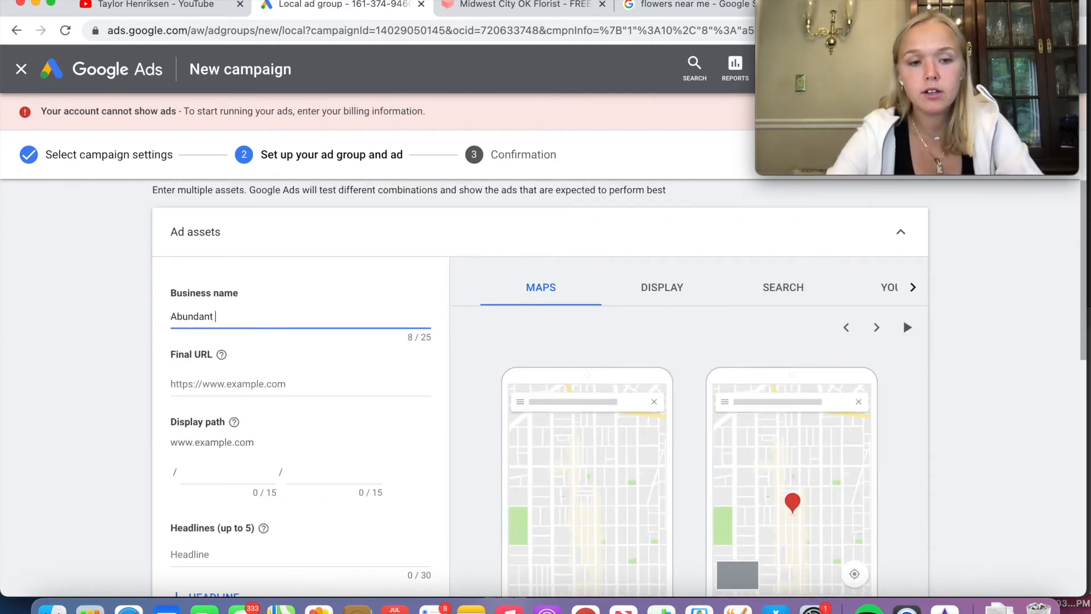
type(" Fl")
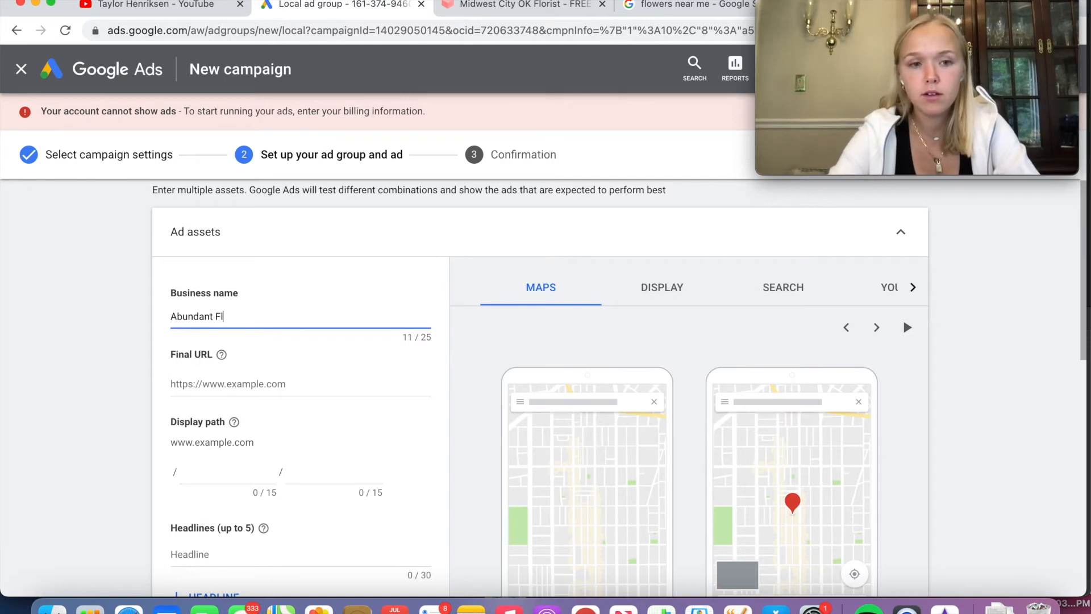
type("owers")
left_click(277, 384)
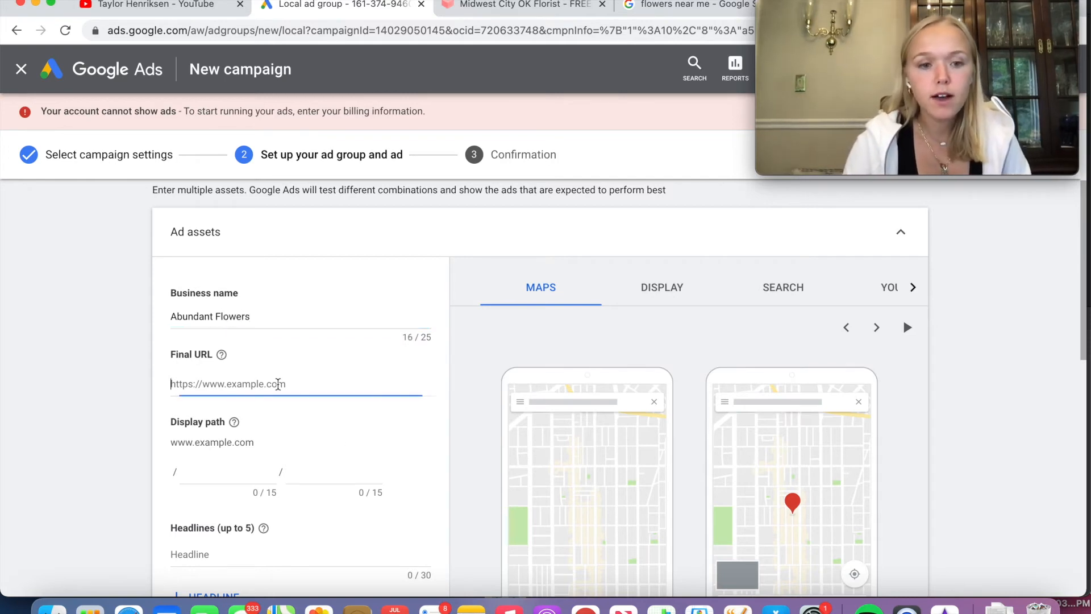
left_click(455, 7)
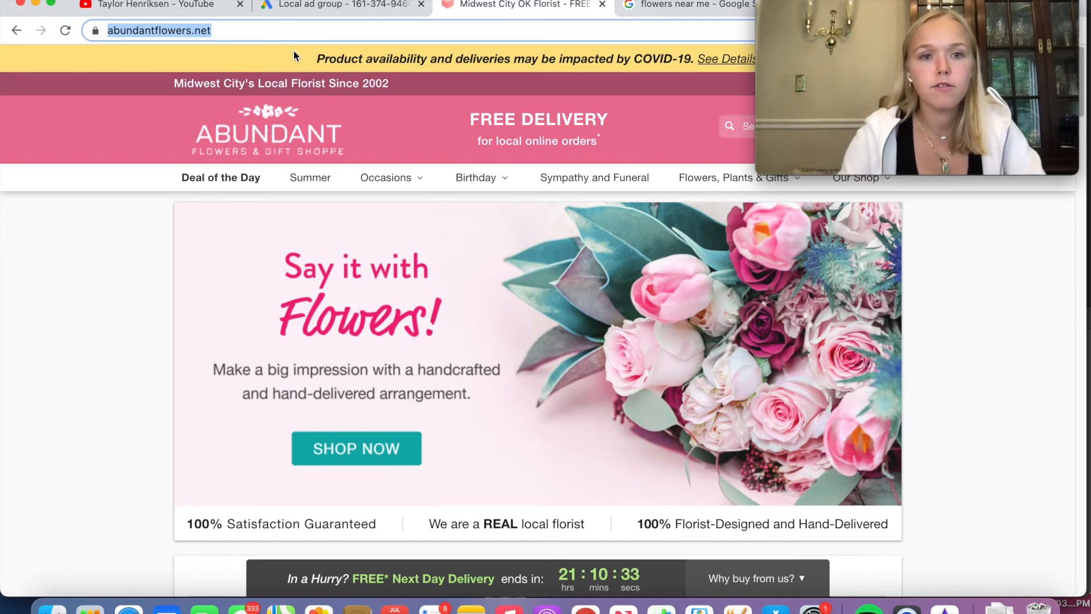
left_click(342, 4)
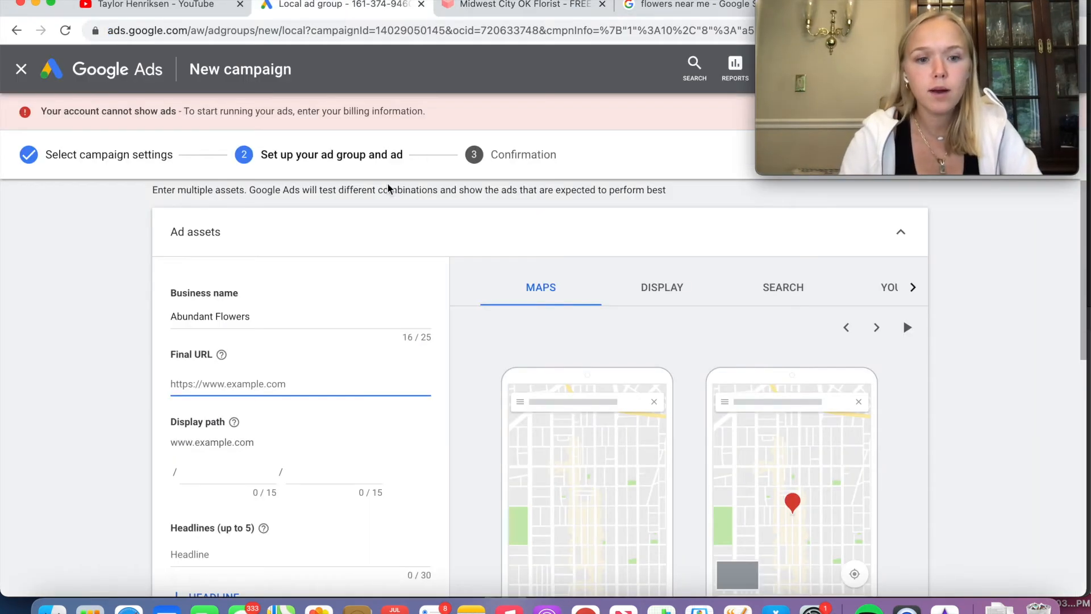
type("https://www.abundantflowers.net/")
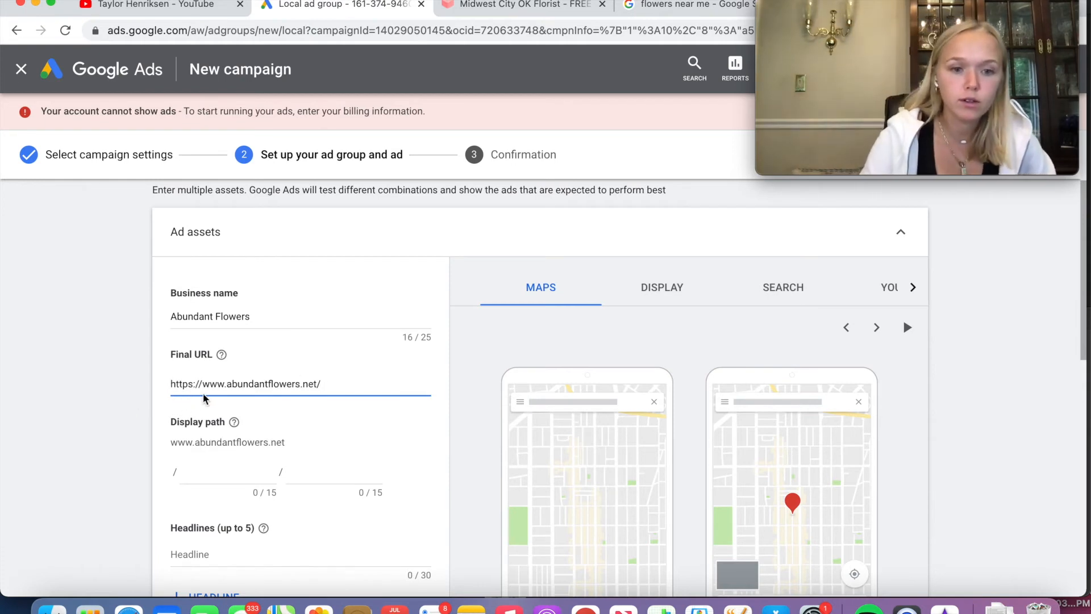
left_click_drag(171, 384, 200, 383)
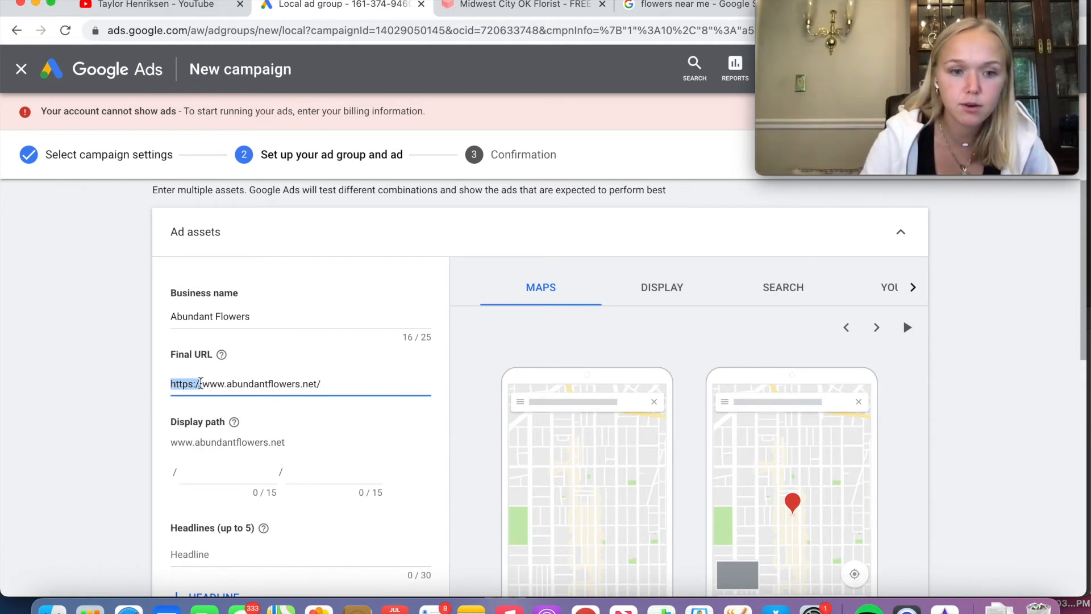
left_click(338, 383)
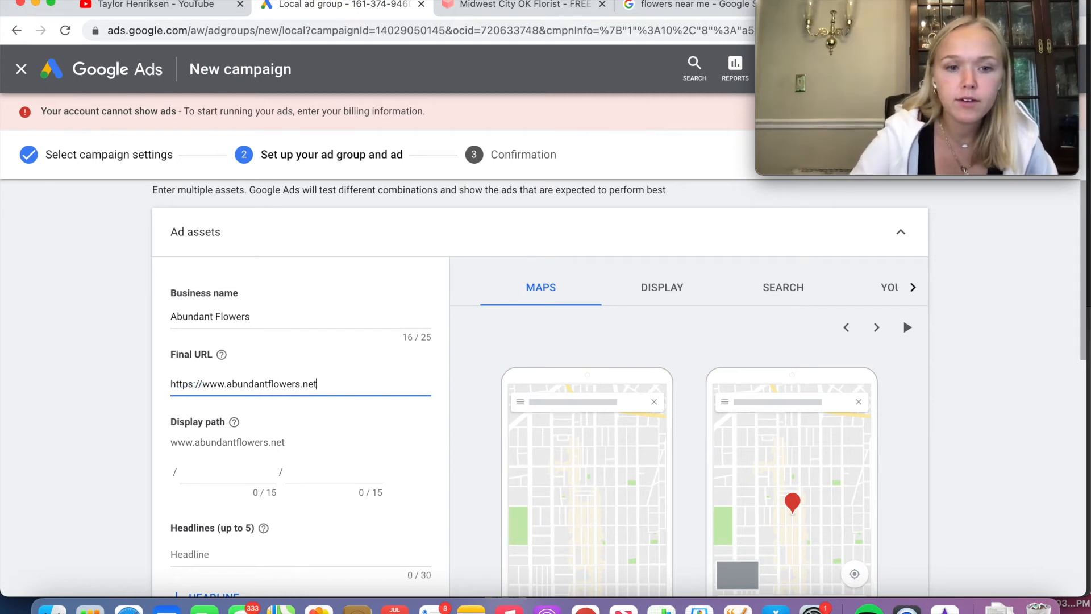
Enter "Abundant Flowers fresh daily" as the first headline of the Local ad
left_click(309, 424)
scroll(310, 427, "up", 2)
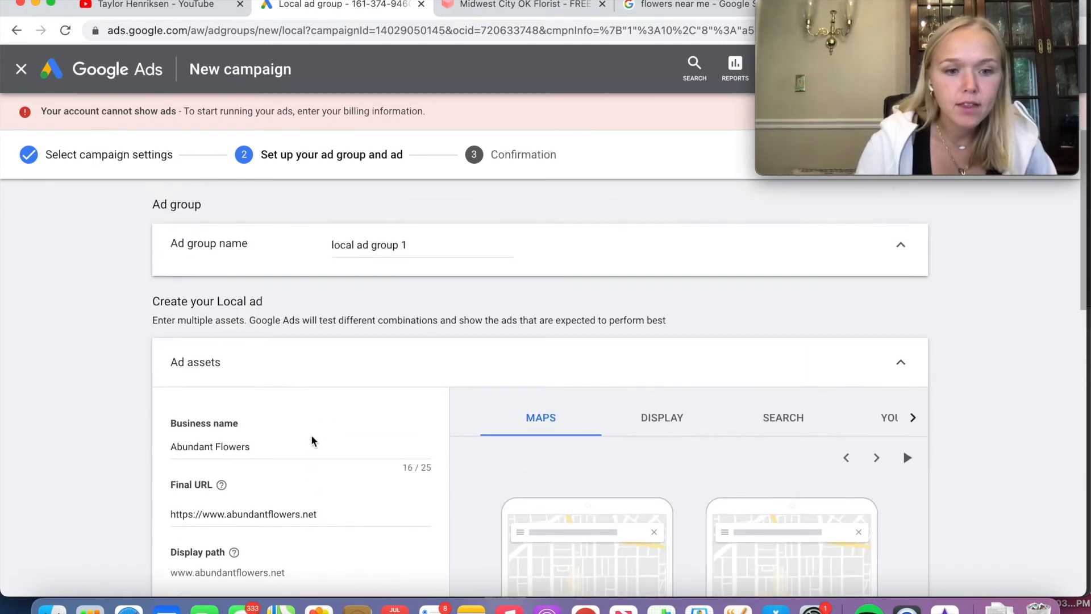
scroll(311, 437, "down", 5)
scroll(311, 435, "down", 2)
left_click(211, 279)
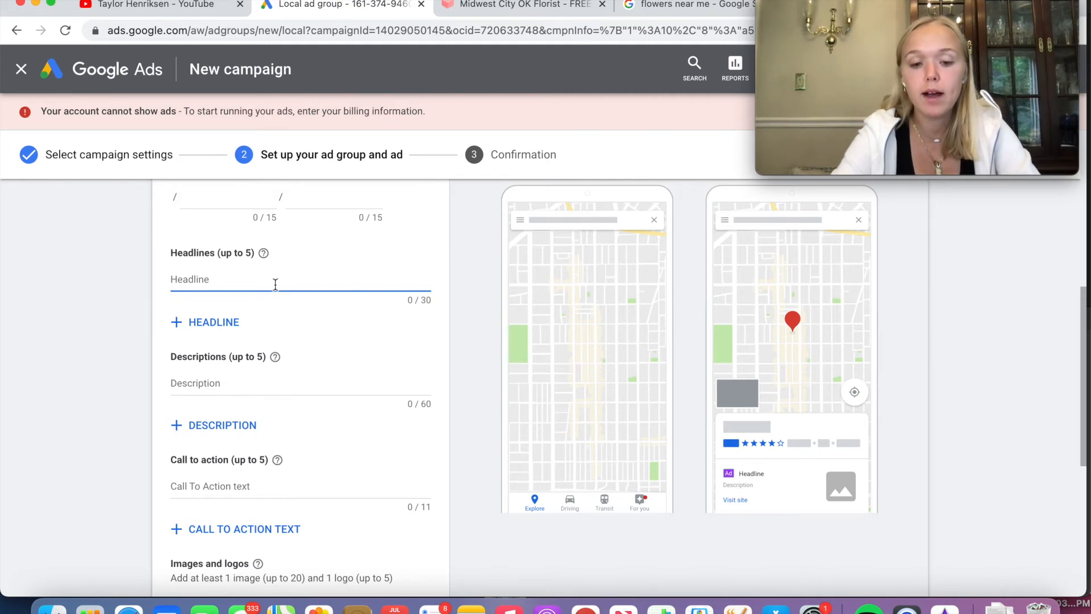
type("Abundant Flowers")
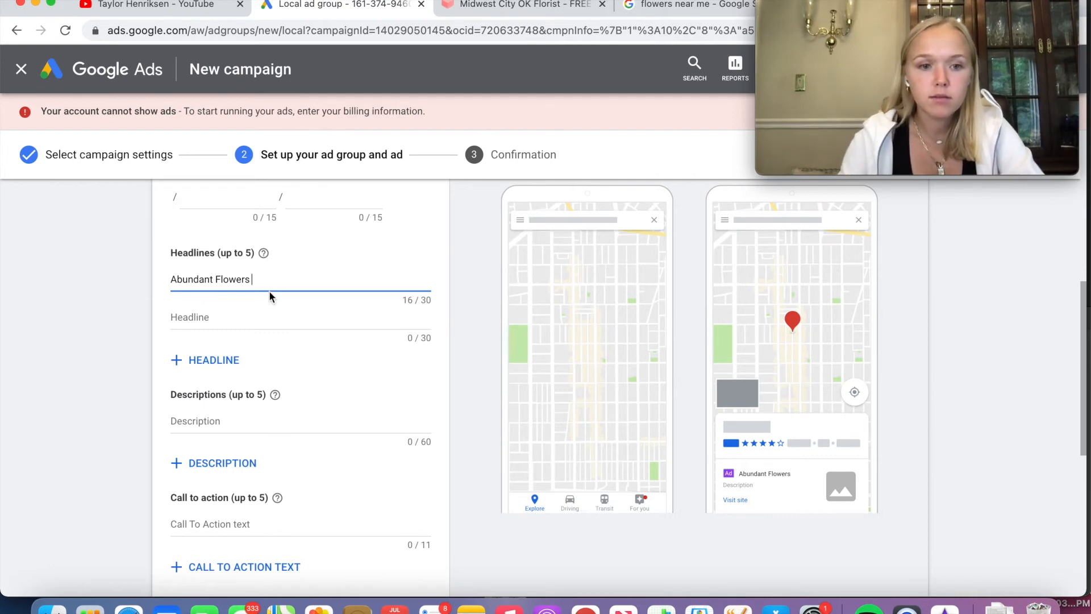
left_click_drag(271, 279, 165, 276)
left_click(288, 284)
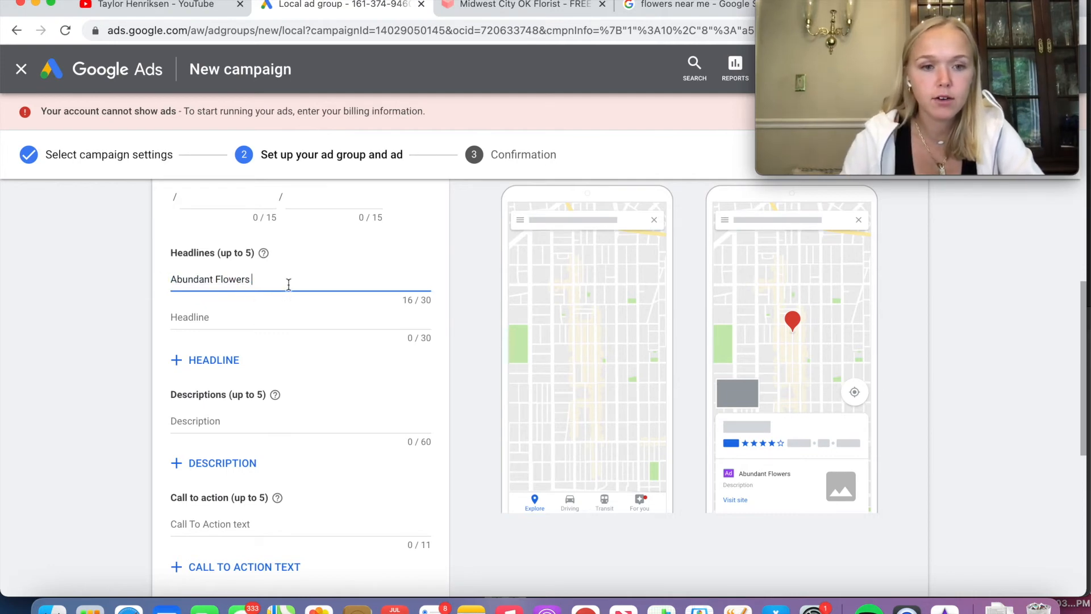
type("fresh ev")
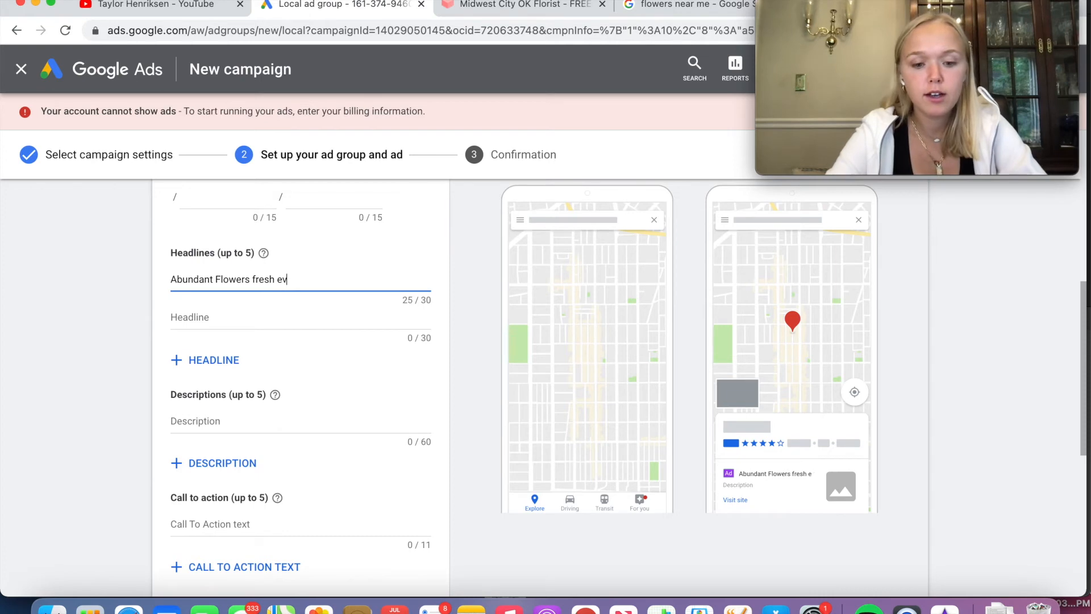
type("eryday")
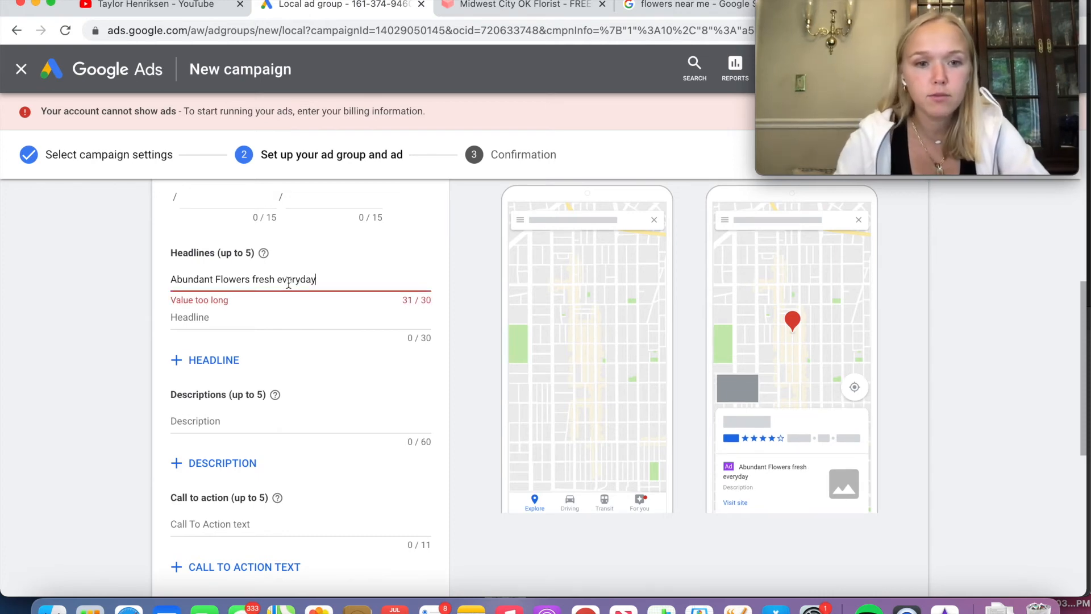
left_click_drag(322, 280, 282, 282)
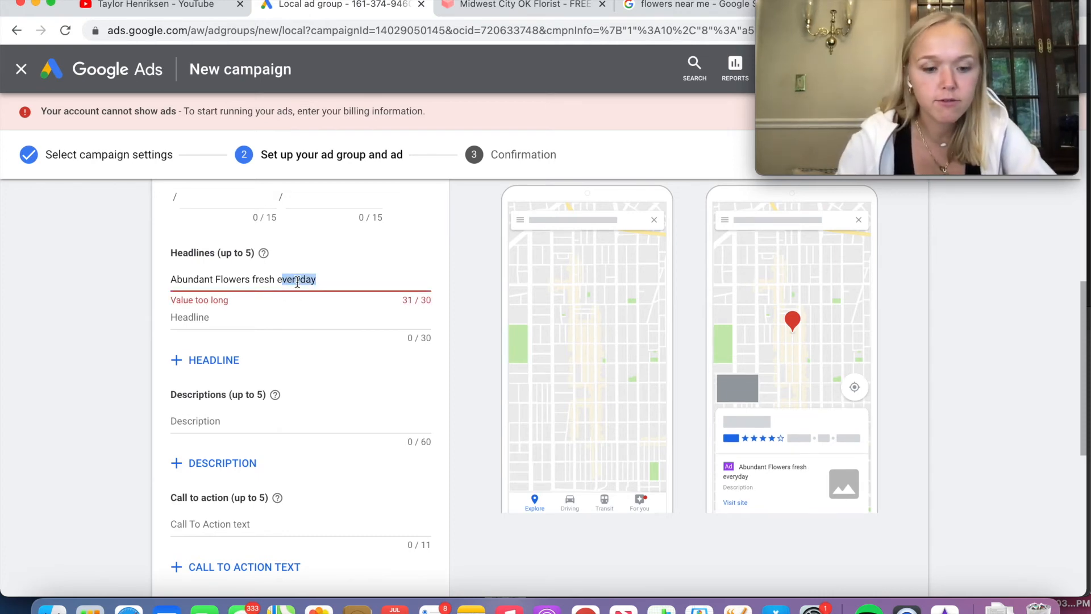
type("daily")
Add "Free delivery on every order" as the ad's second headline
left_click(309, 314)
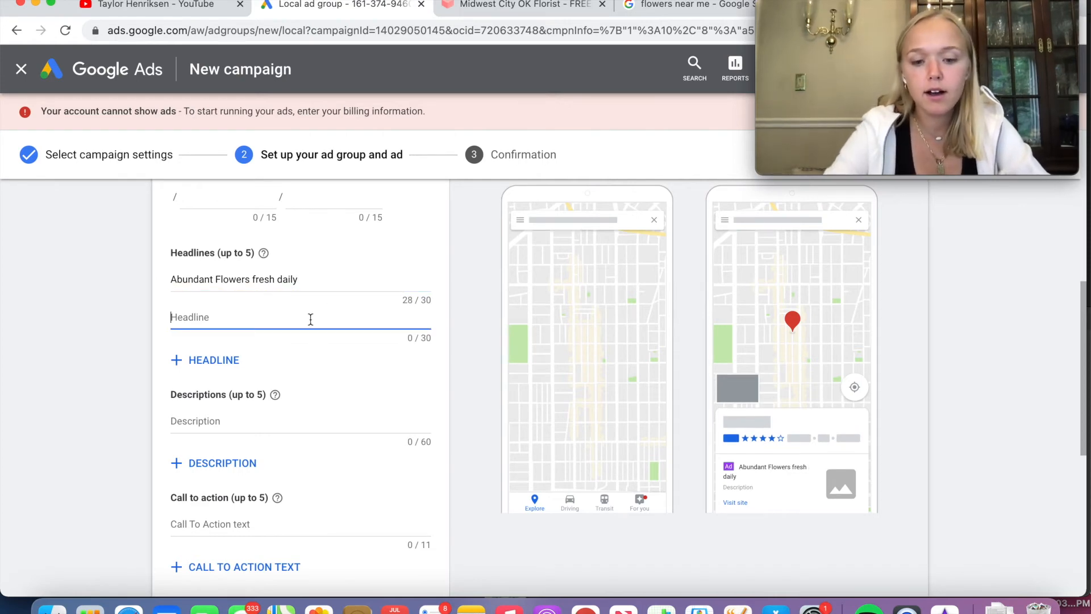
type("Free deliver")
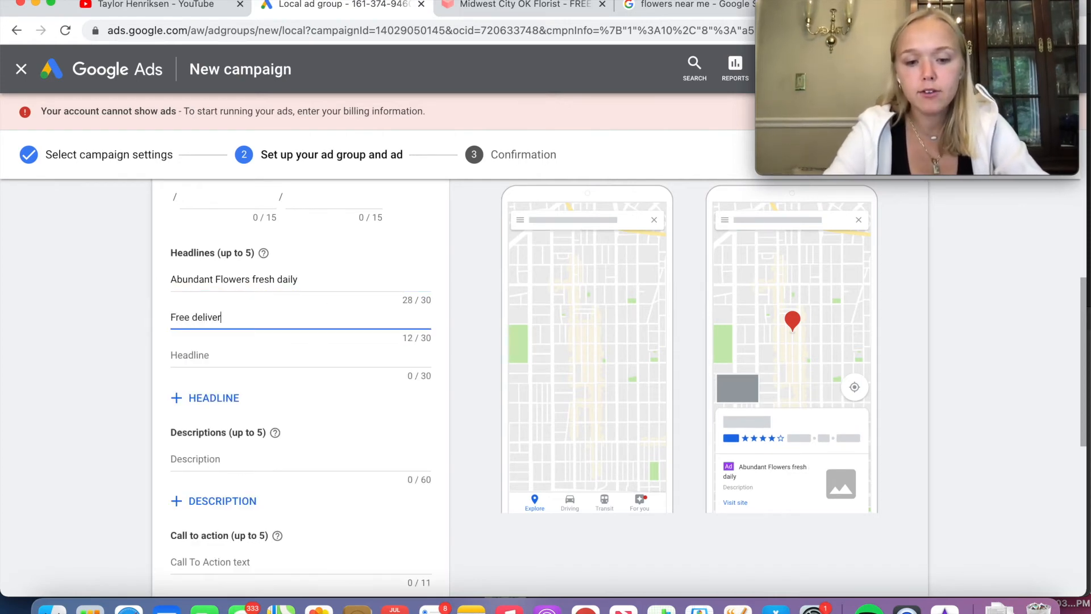
type("y on every order")
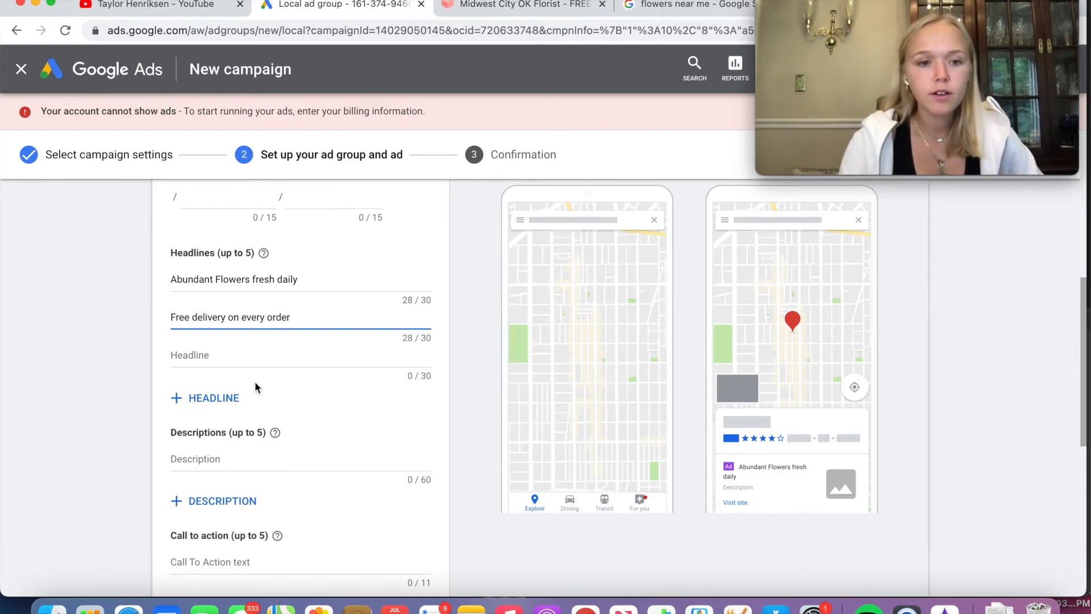
Enter "Family owned and operated with 30 years experience" as the ad's first description
left_click(309, 459)
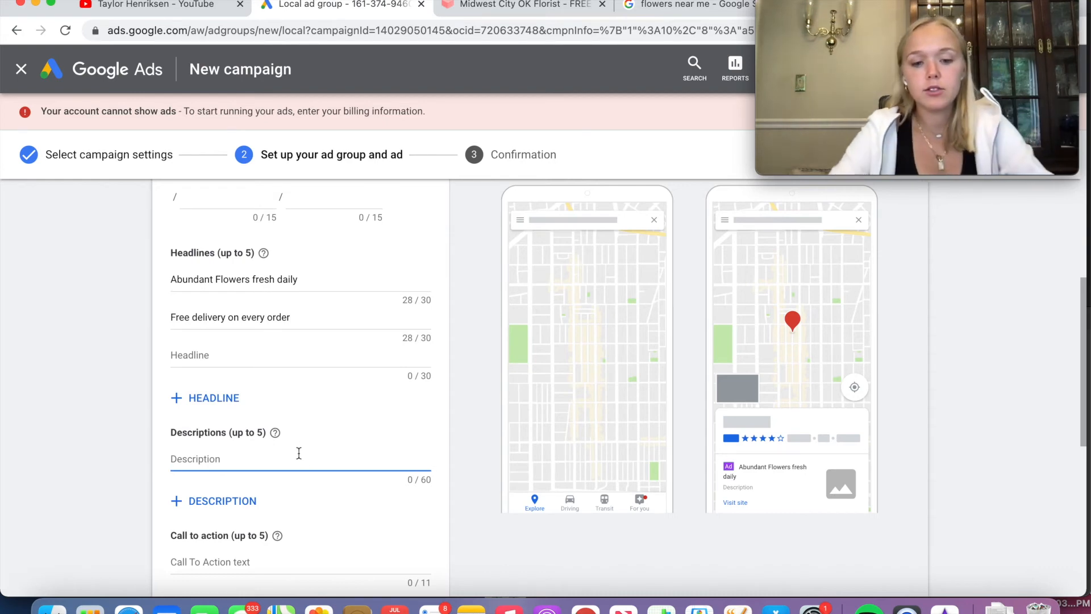
type("Family o")
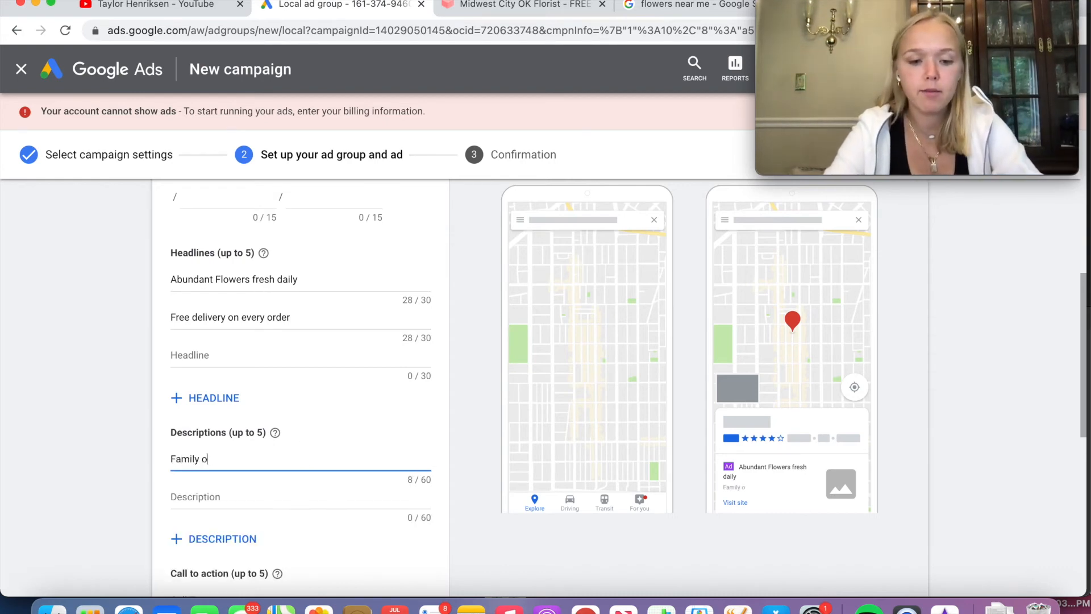
type("wned and opera")
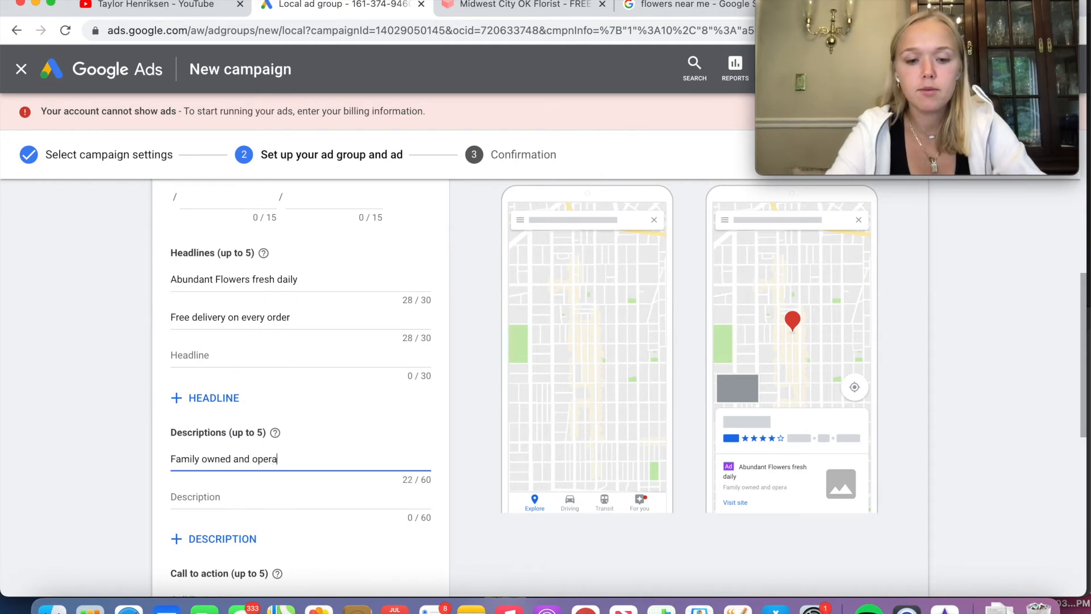
type("ted with 30 yea")
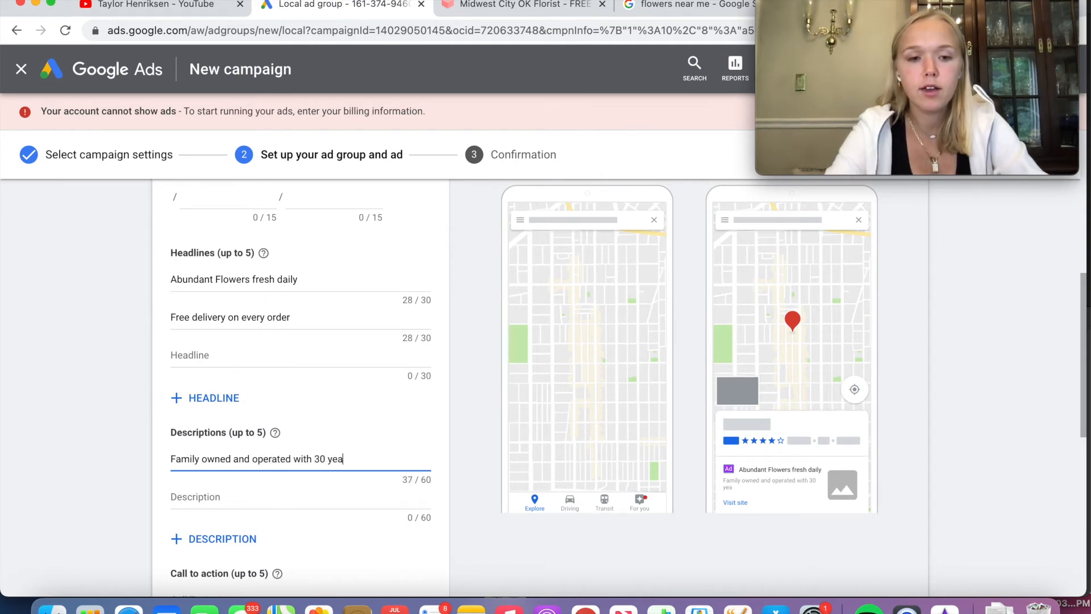
type("rs experience")
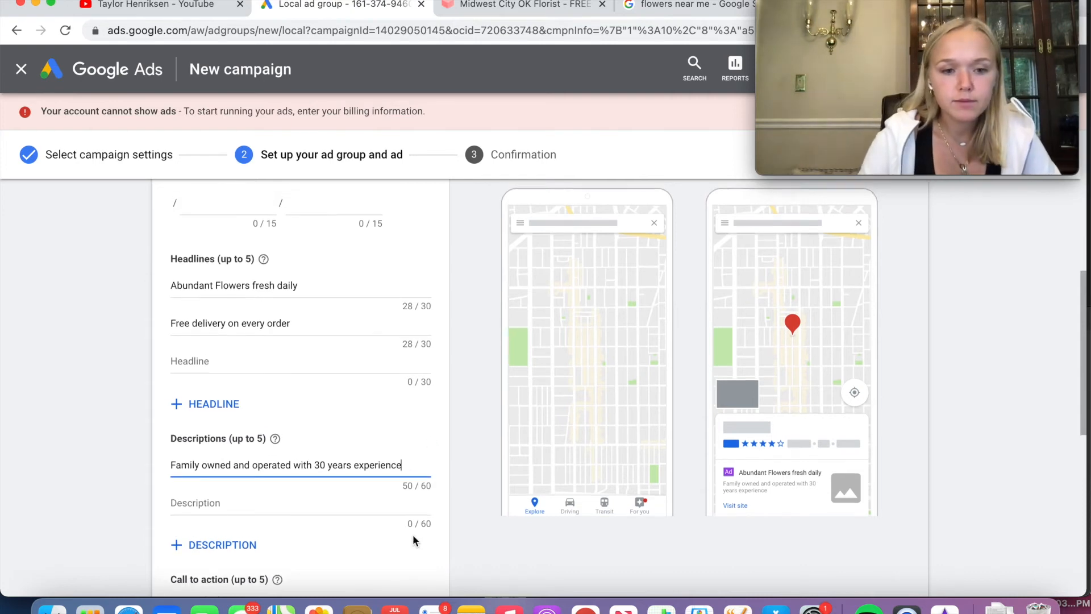
Add the call-to-action texts "Call now" and "Buy now" to the ad
scroll(412, 534, "down", 4)
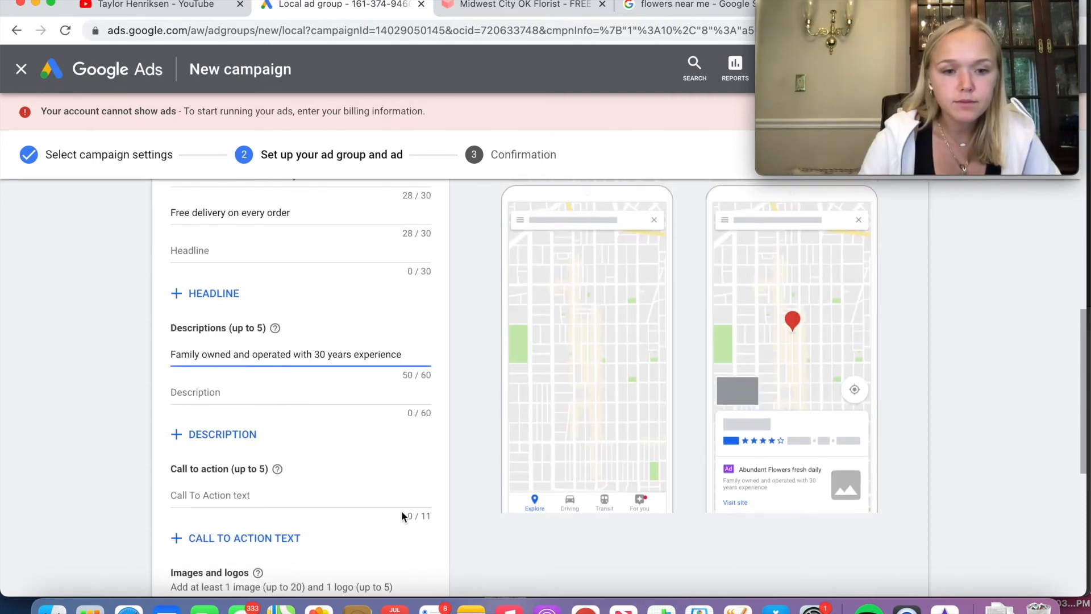
scroll(340, 486, "down", 1)
left_click(341, 485)
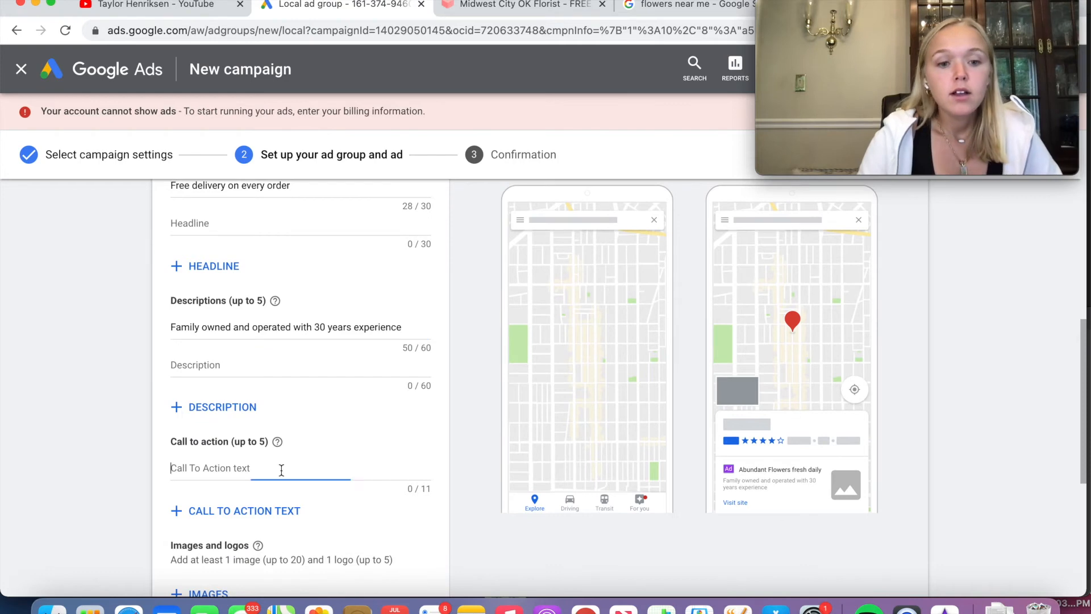
scroll(306, 480, "down", 4)
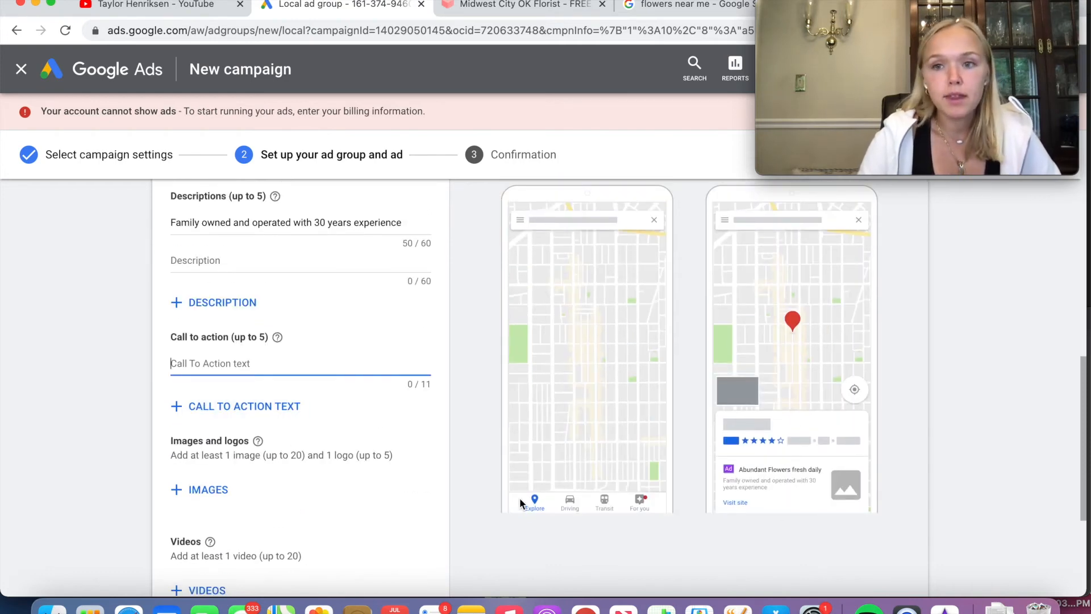
type("Call now")
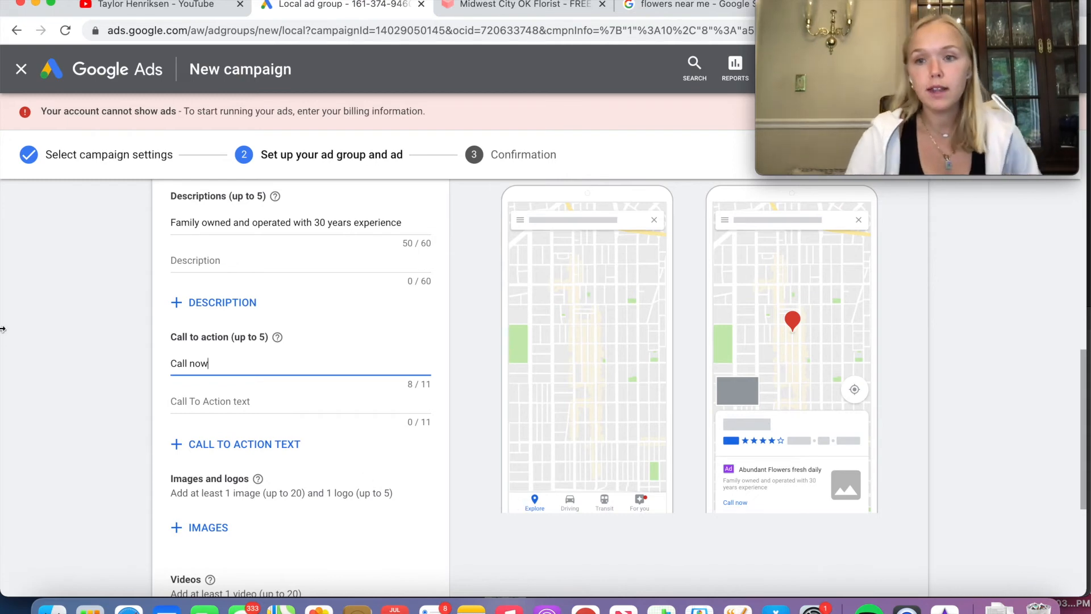
left_click(283, 401)
type("Buy now")
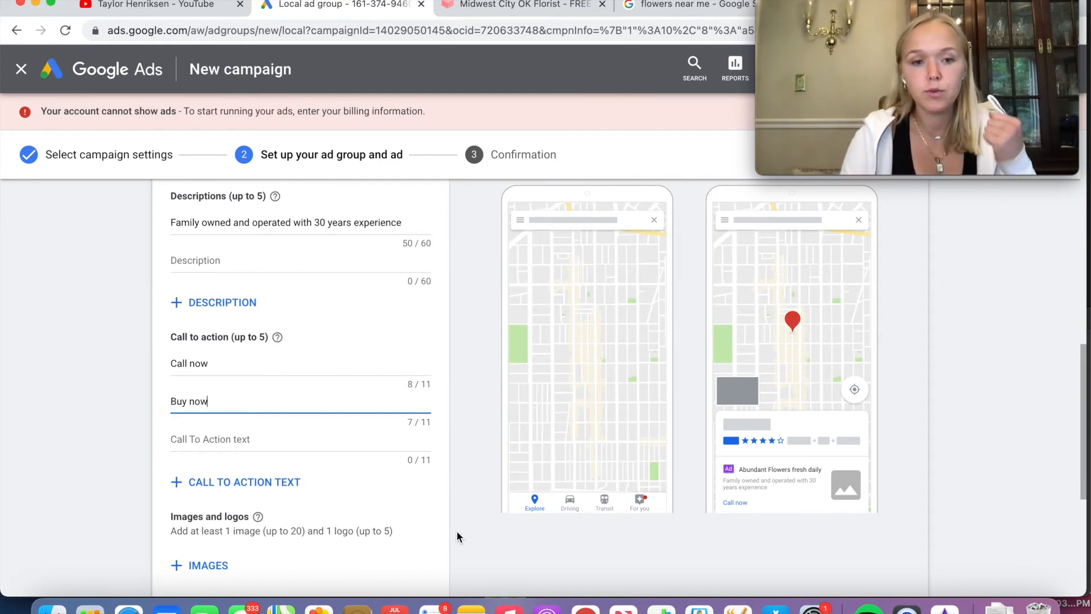
scroll(397, 493, "down", 5)
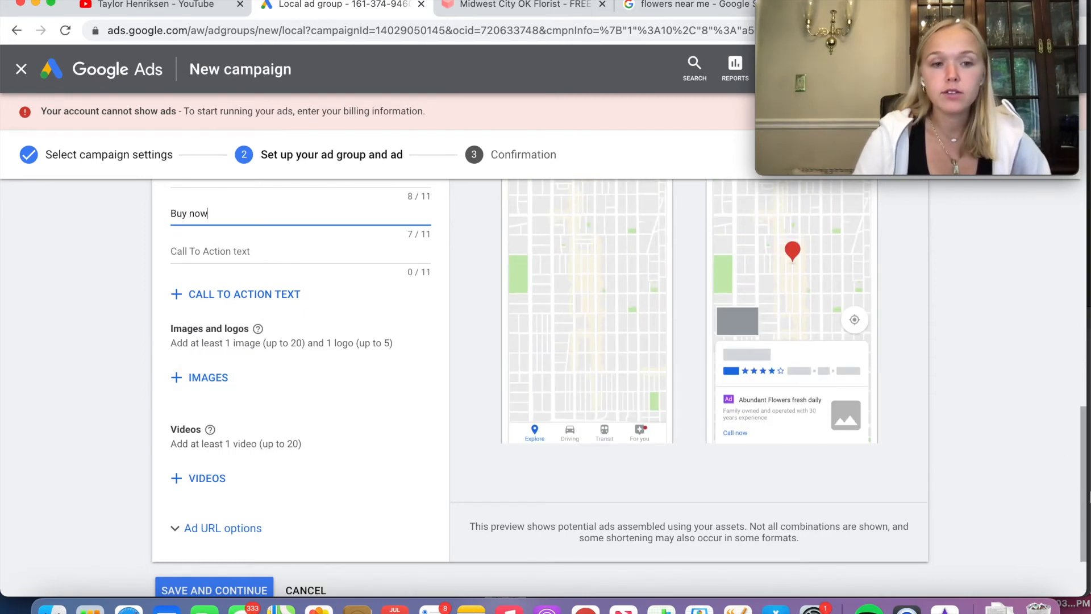
left_click(218, 382)
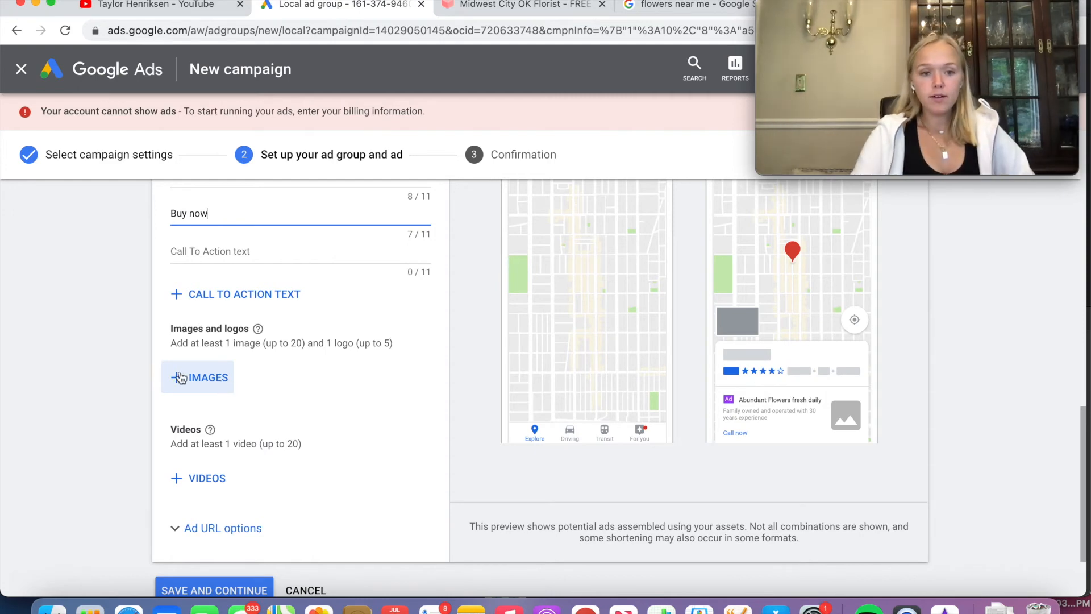
left_click(189, 392)
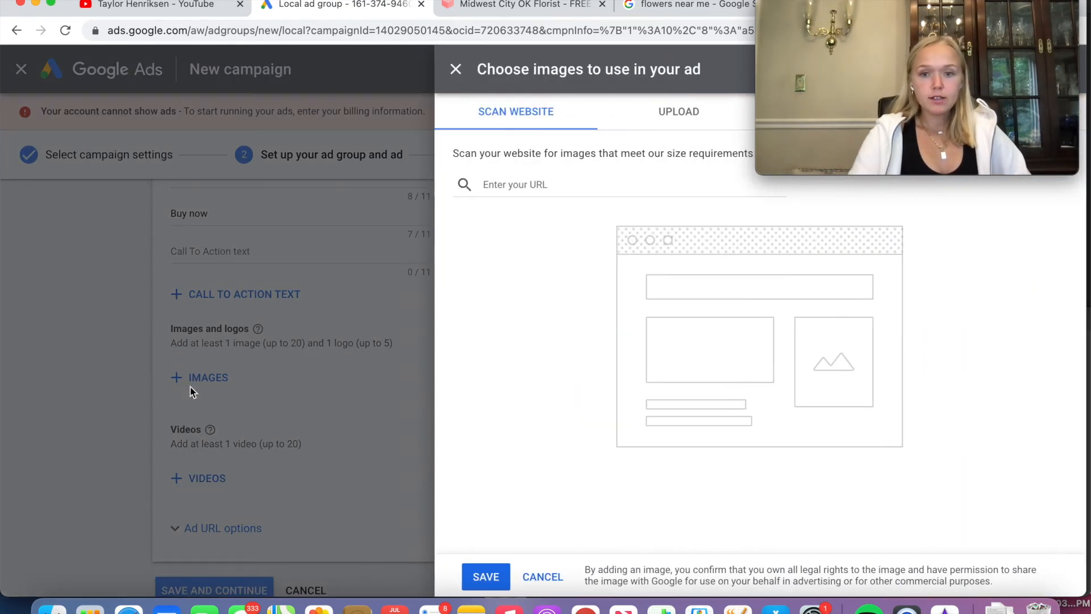
left_click(547, 184)
type("https://www.abundantflowers.net/")
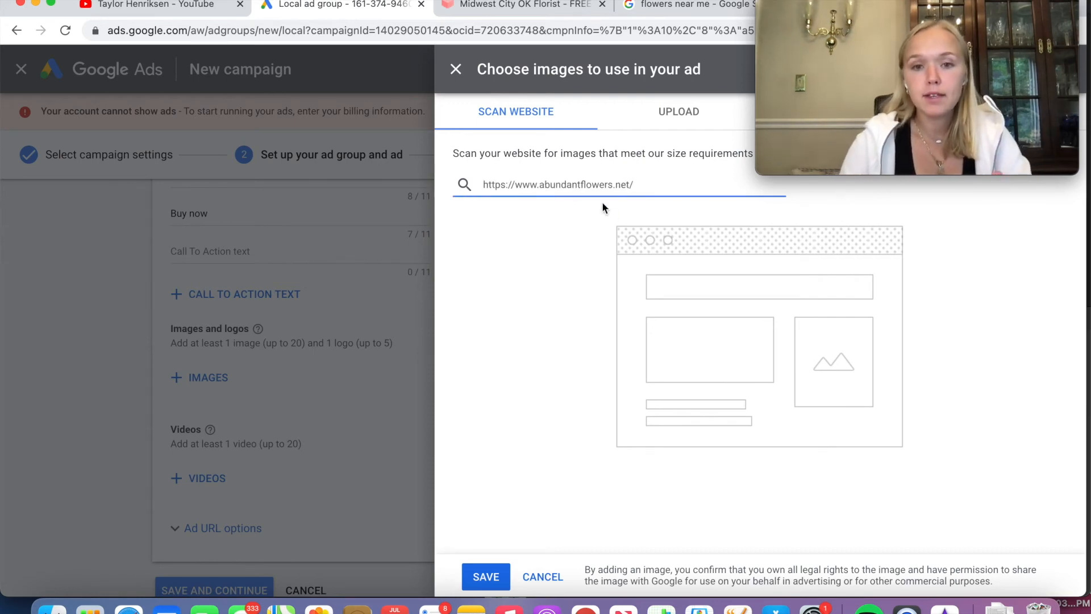
key("Return")
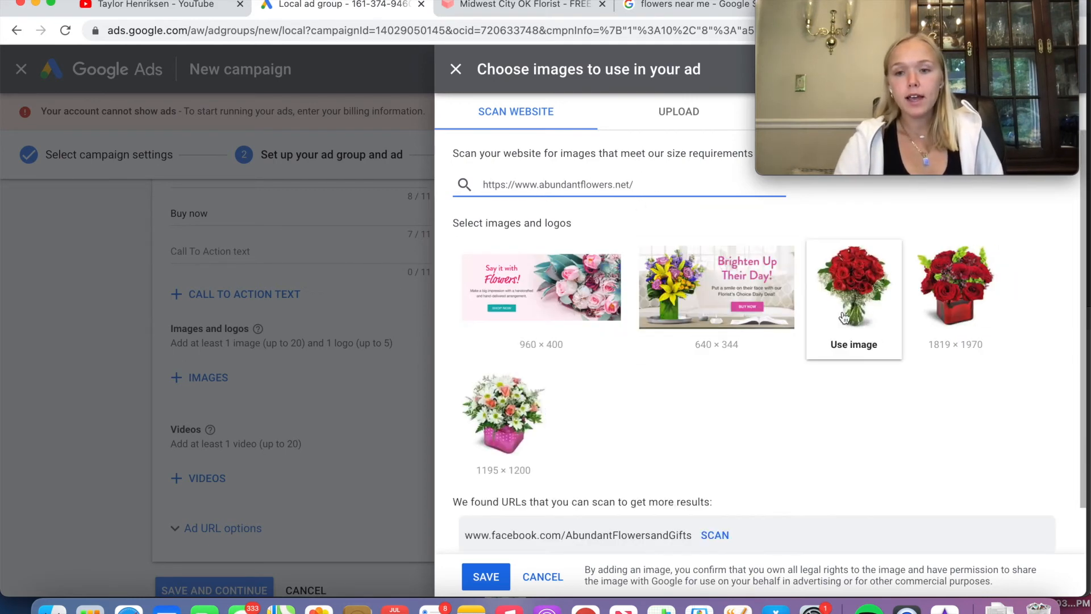
left_click(756, 426)
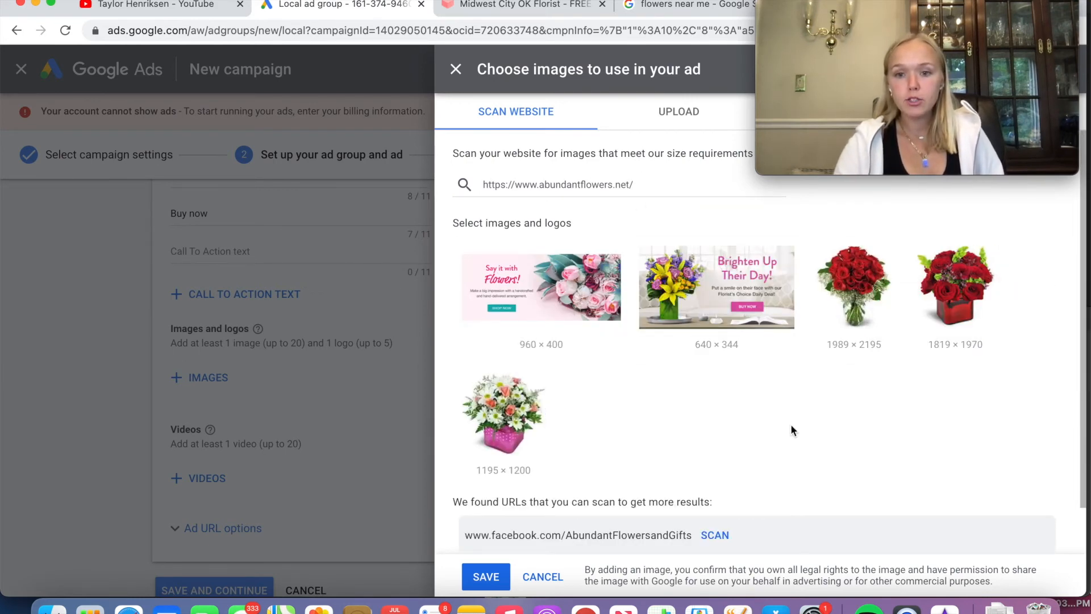
Select the daisy and rose bouquet in the pink pot as an ad image, using only the 1:1 crop
left_click(520, 408)
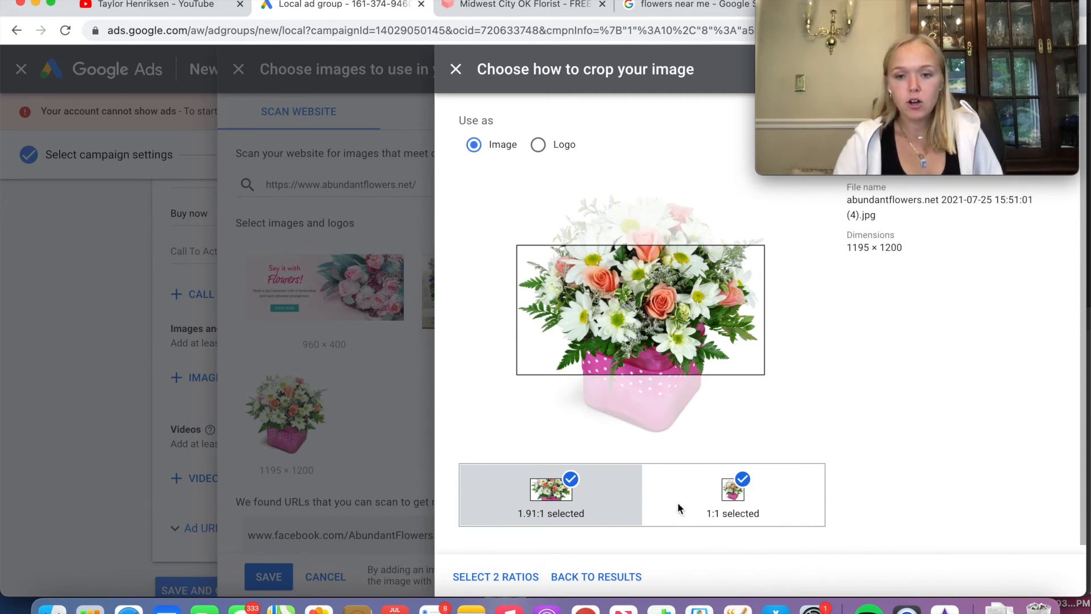
left_click(695, 500)
left_click(571, 484)
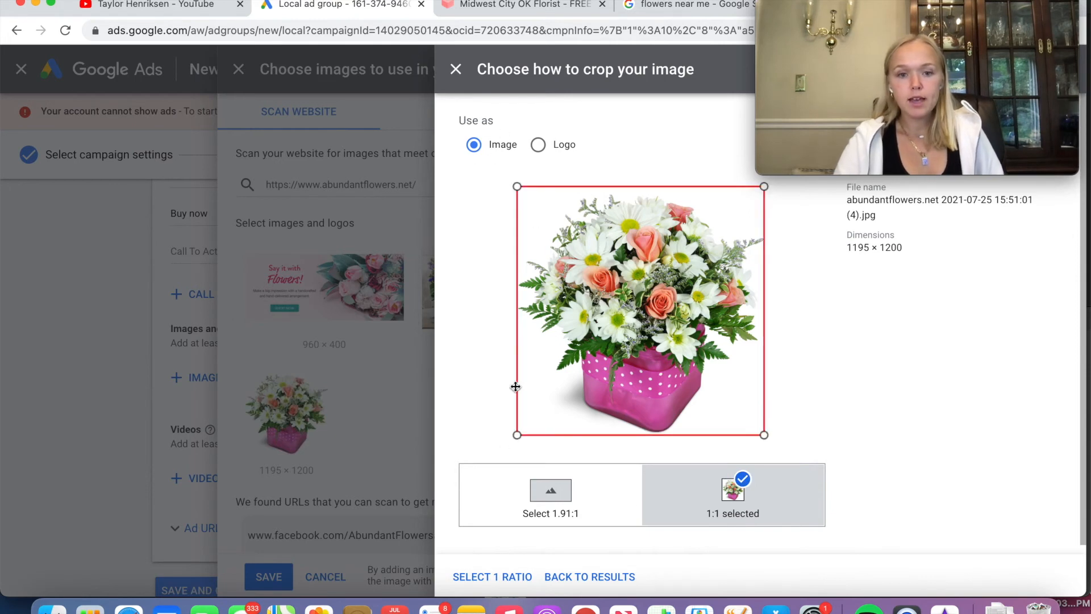
left_click(492, 582)
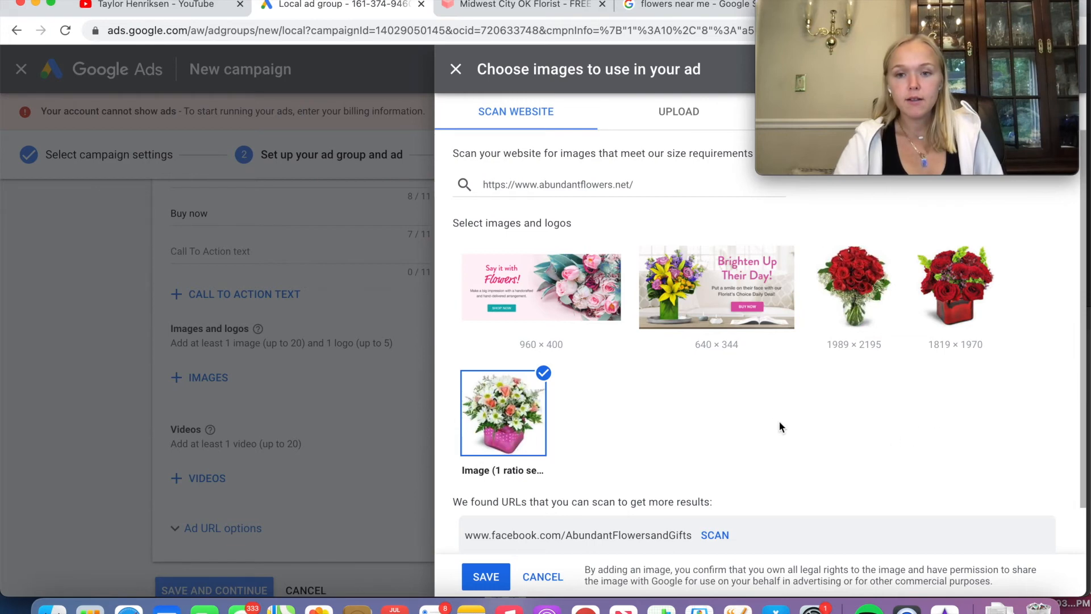
Select the "Brighten Up Their Day!" banner as an ad image, using only the 1.91:1 crop
mouse_move(690, 310)
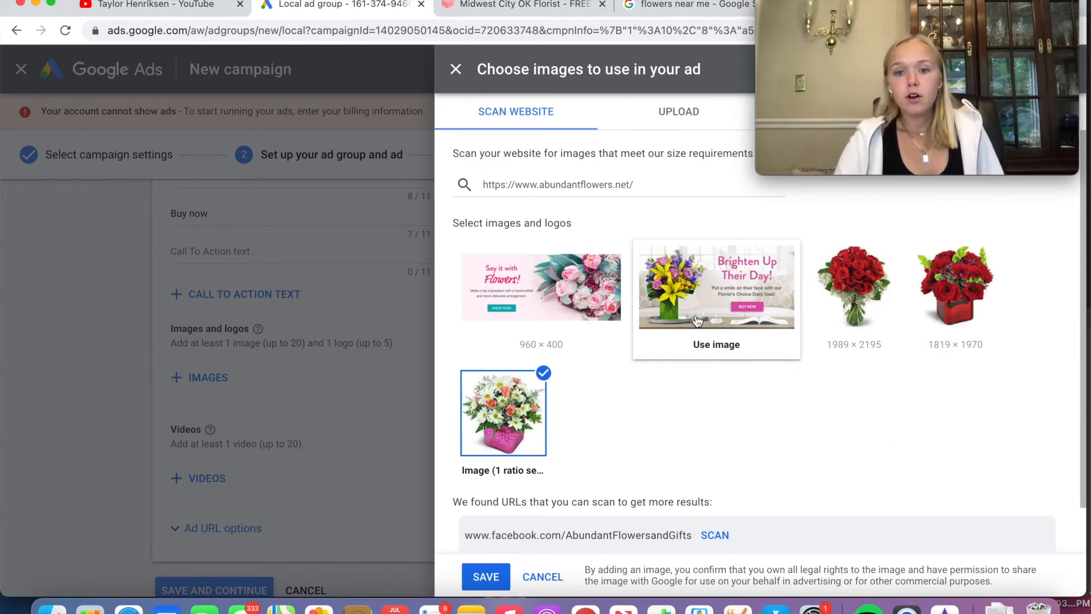
left_click(728, 335)
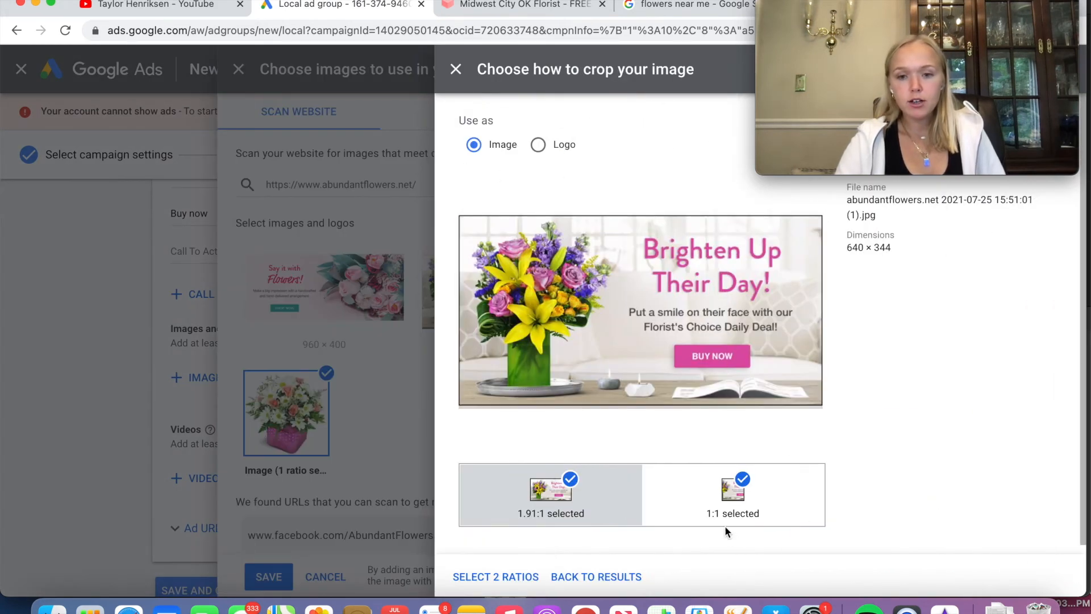
left_click(689, 494)
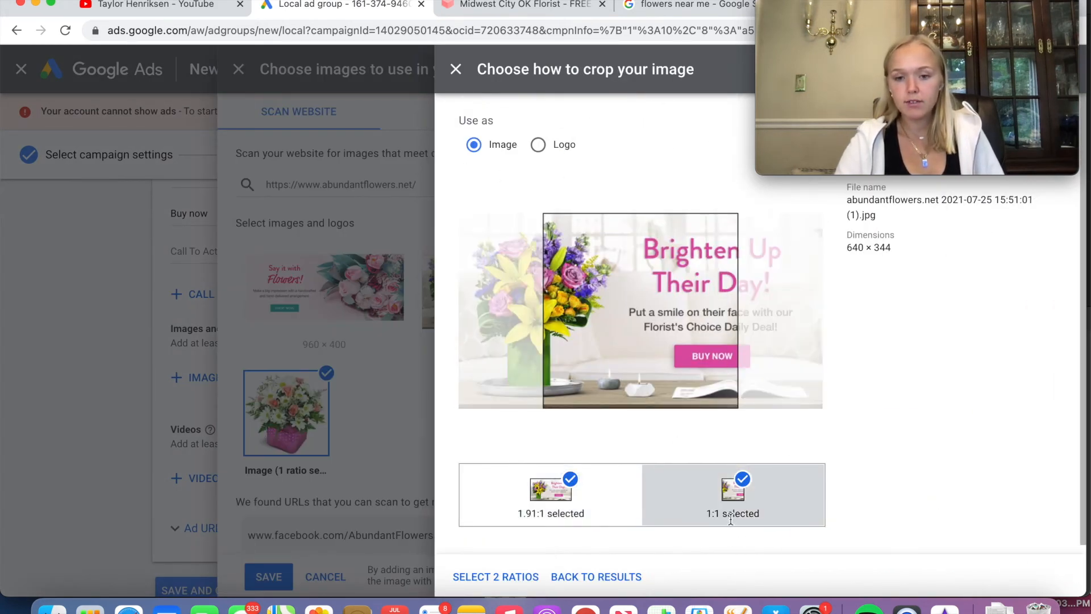
left_click(742, 479)
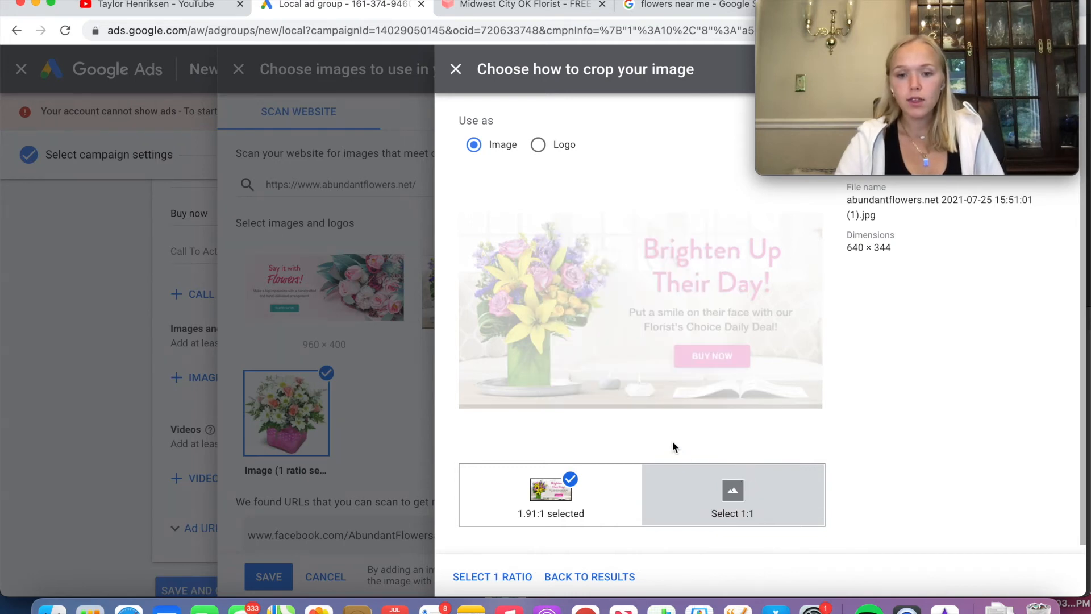
left_click(534, 510)
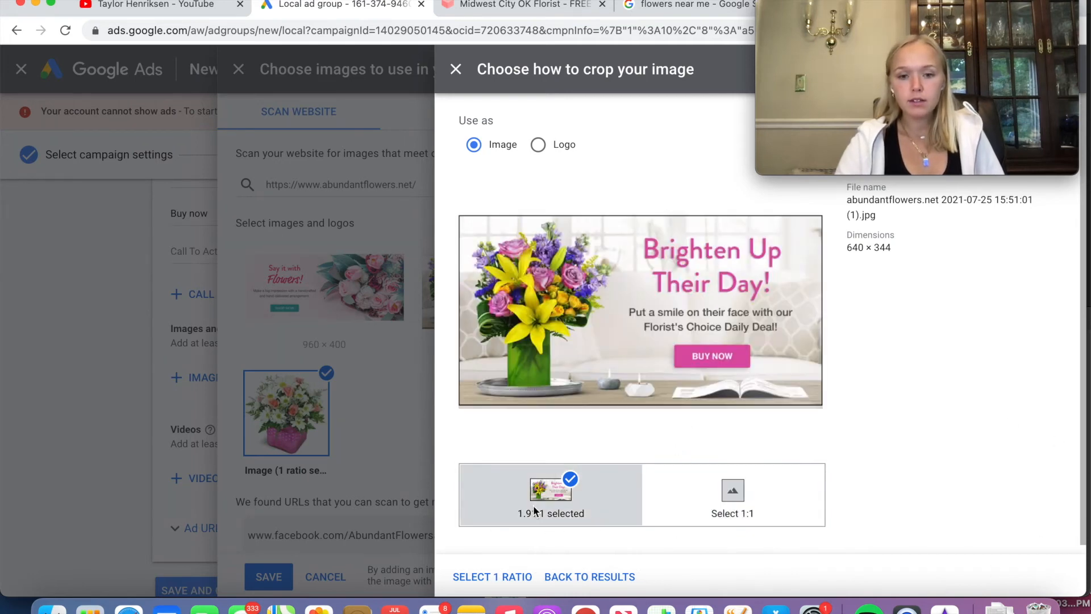
left_click(487, 577)
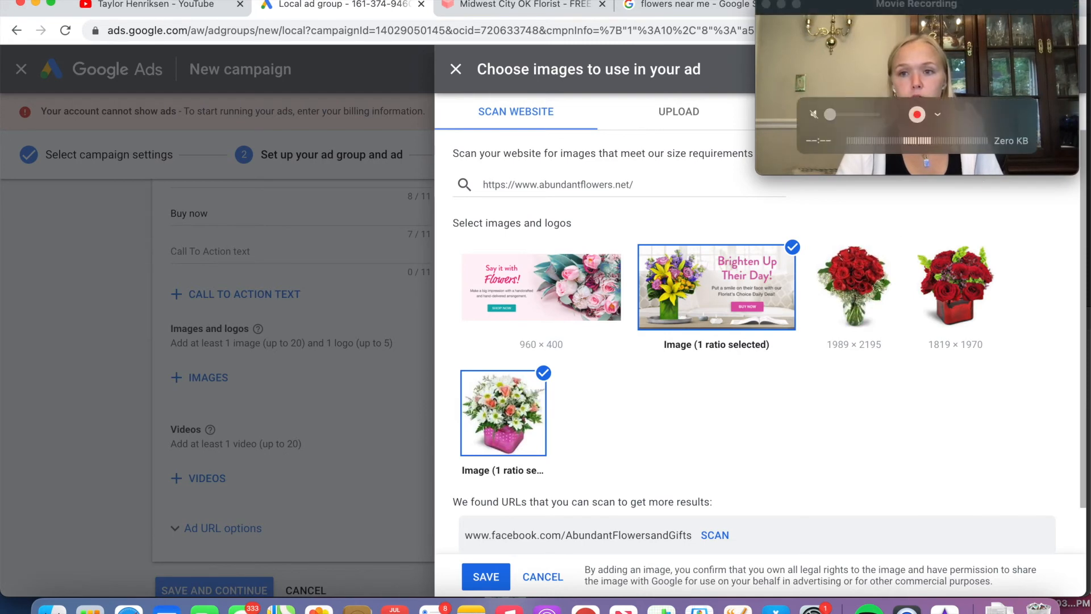
Review the other image sources for the ad: file upload, recently used images and the assets already selected
left_click(986, 7)
left_click_drag(986, 2, 988, 426)
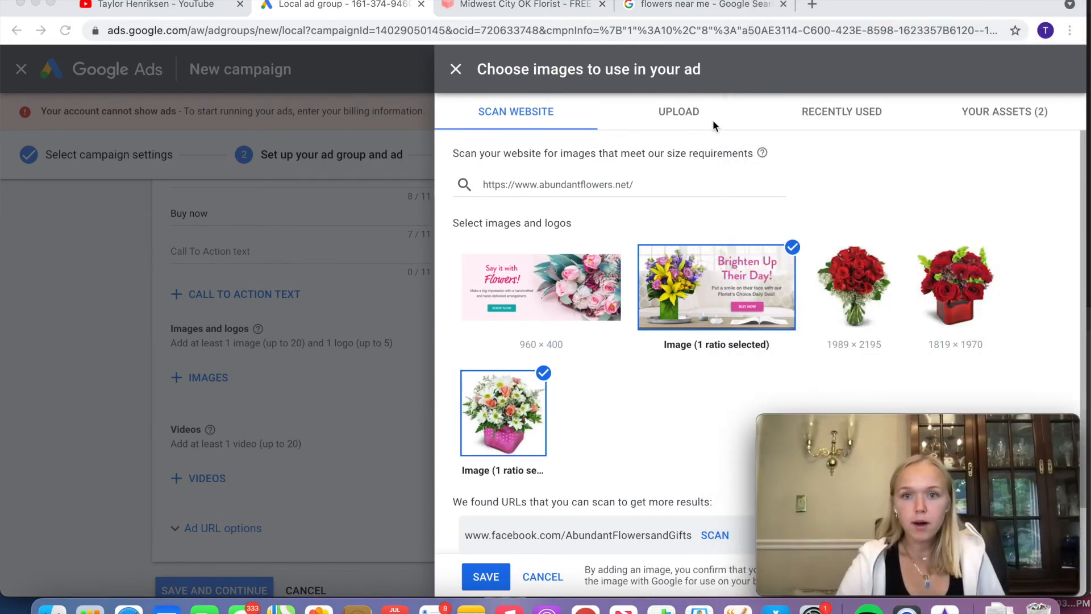
left_click(683, 111)
left_click(683, 112)
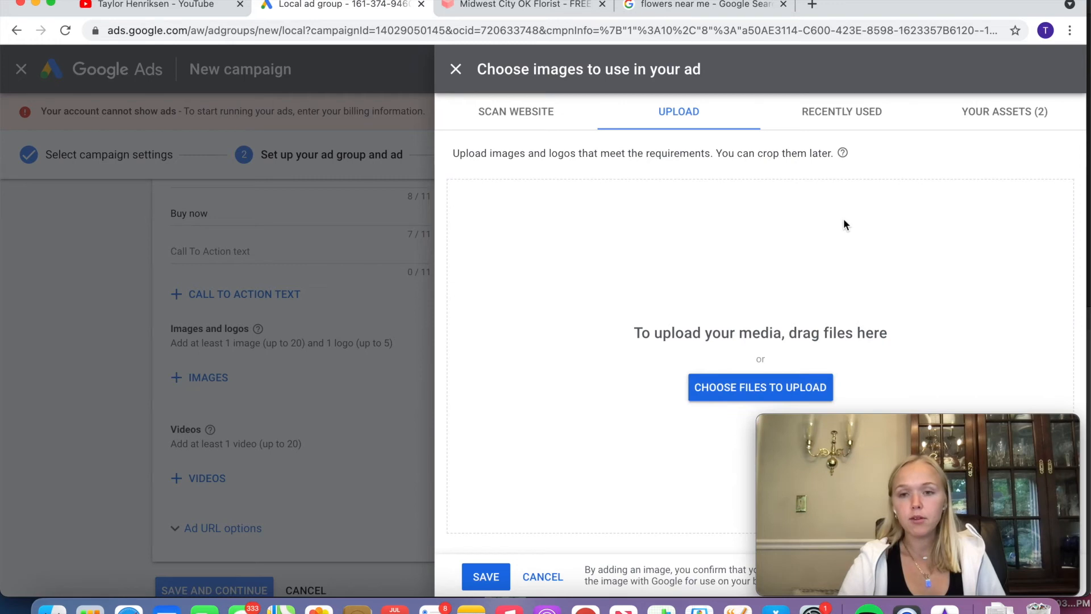
left_click(790, 118)
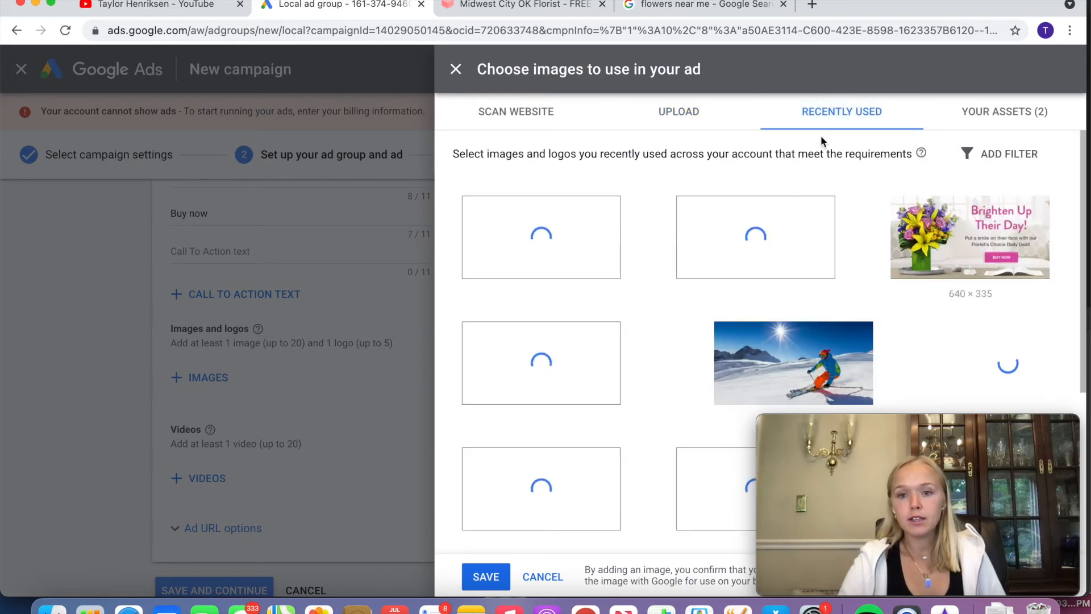
left_click(983, 127)
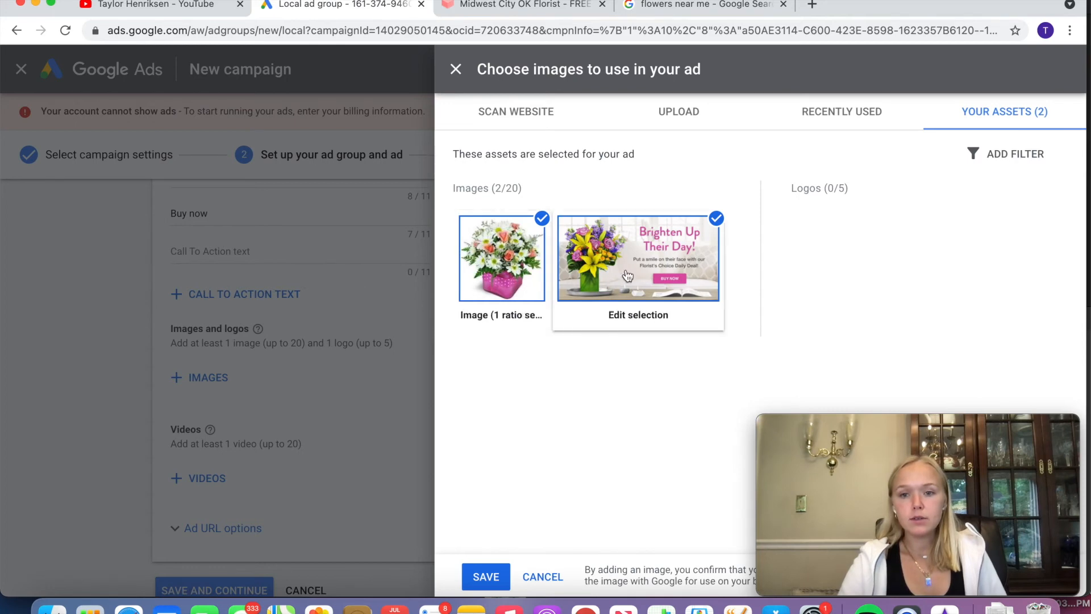
mouse_move(709, 273)
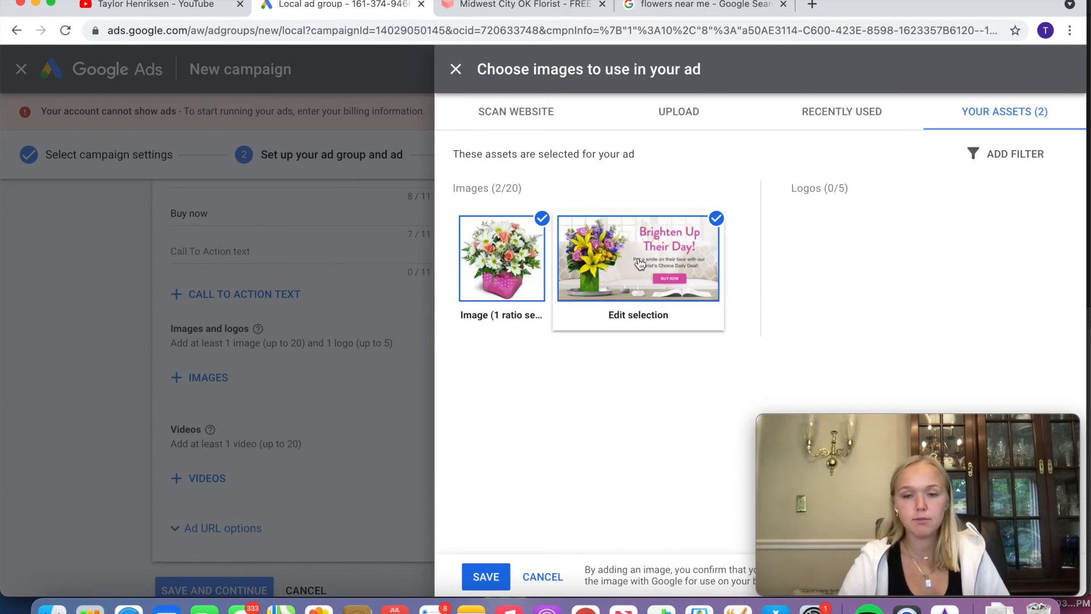
Use the red rose bouquet in the glass vase as the logo, shifting its 1:1 crop up over the blooms, and save the images
left_click(531, 121)
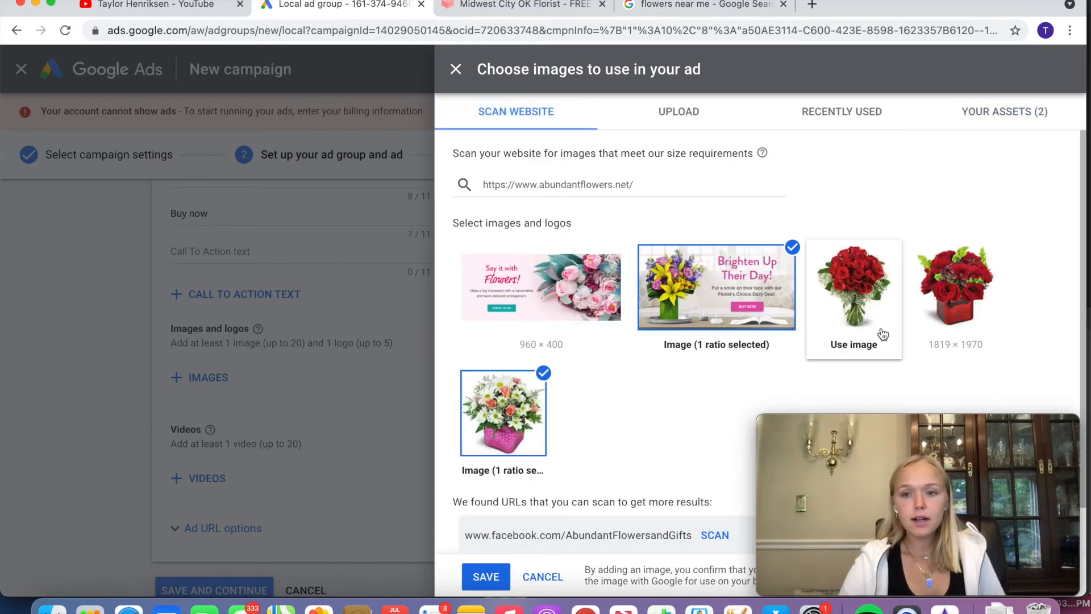
mouse_move(867, 289)
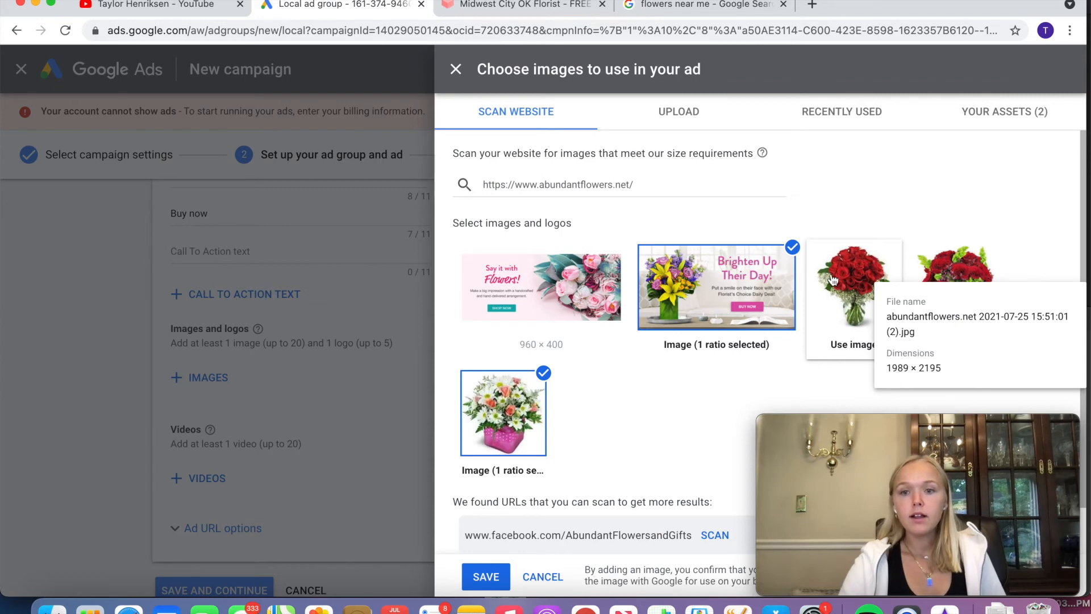
left_click(851, 279)
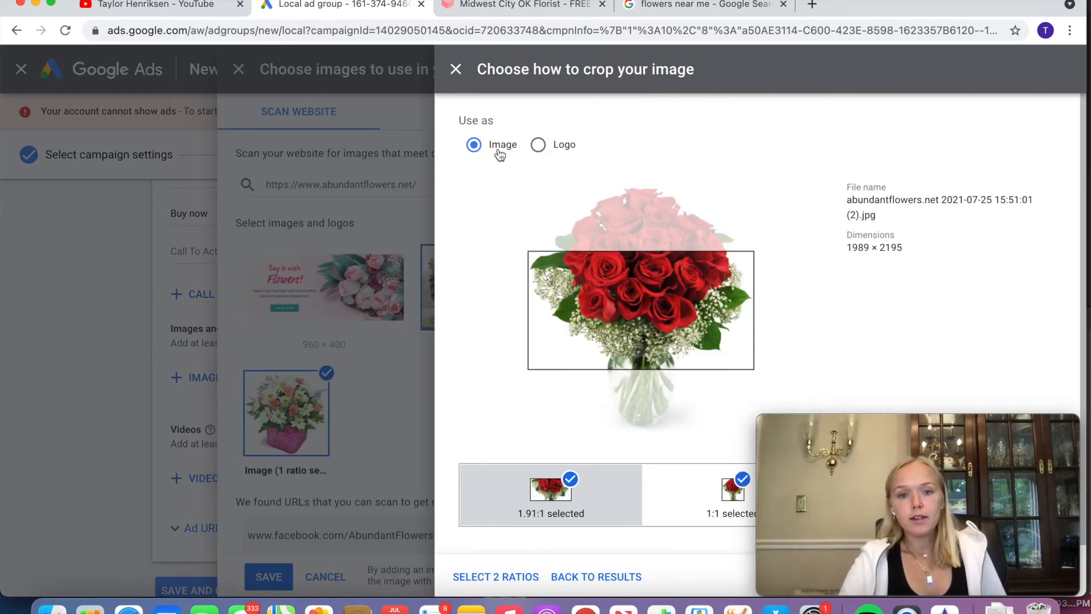
left_click(539, 145)
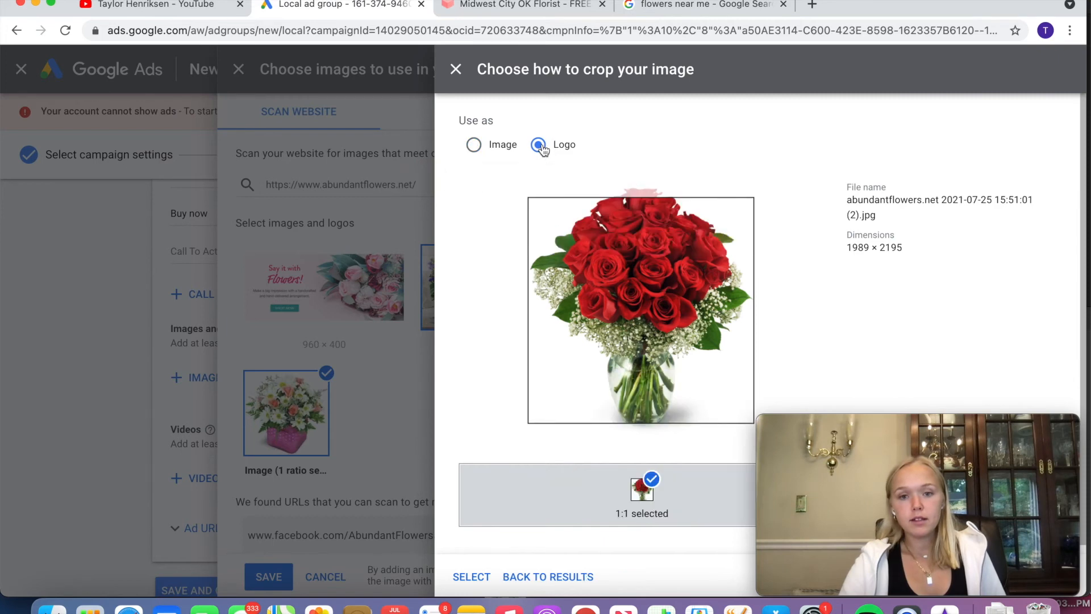
left_click_drag(633, 235, 625, 210)
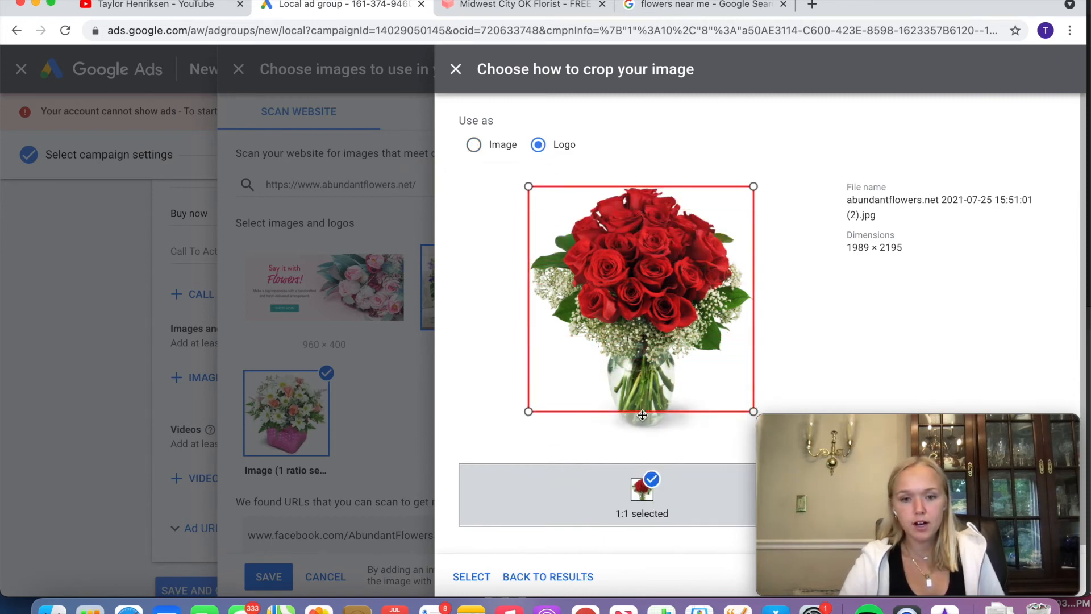
left_click(471, 577)
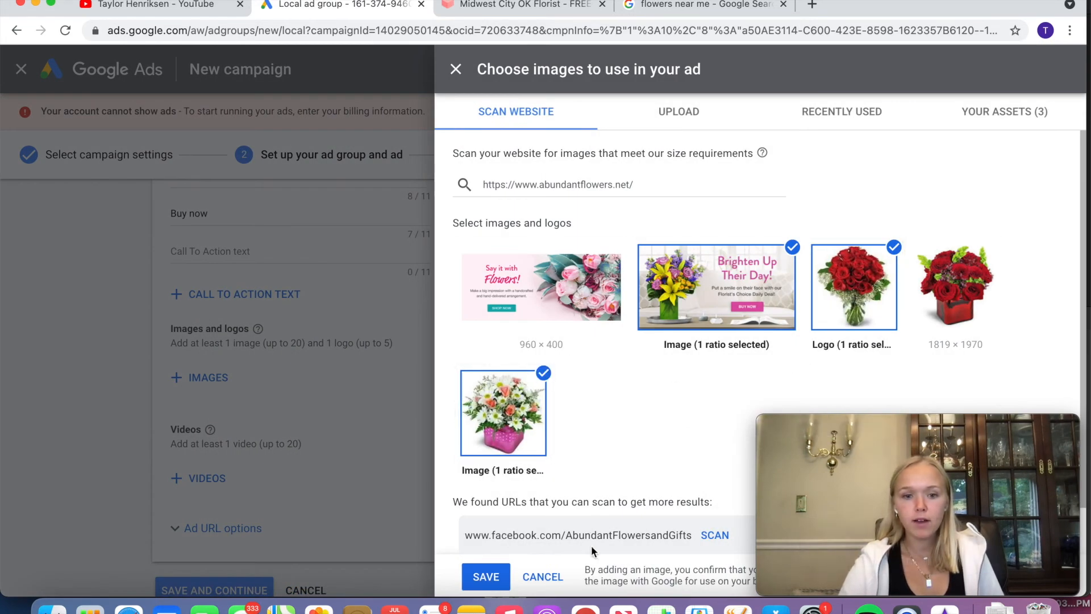
left_click(485, 577)
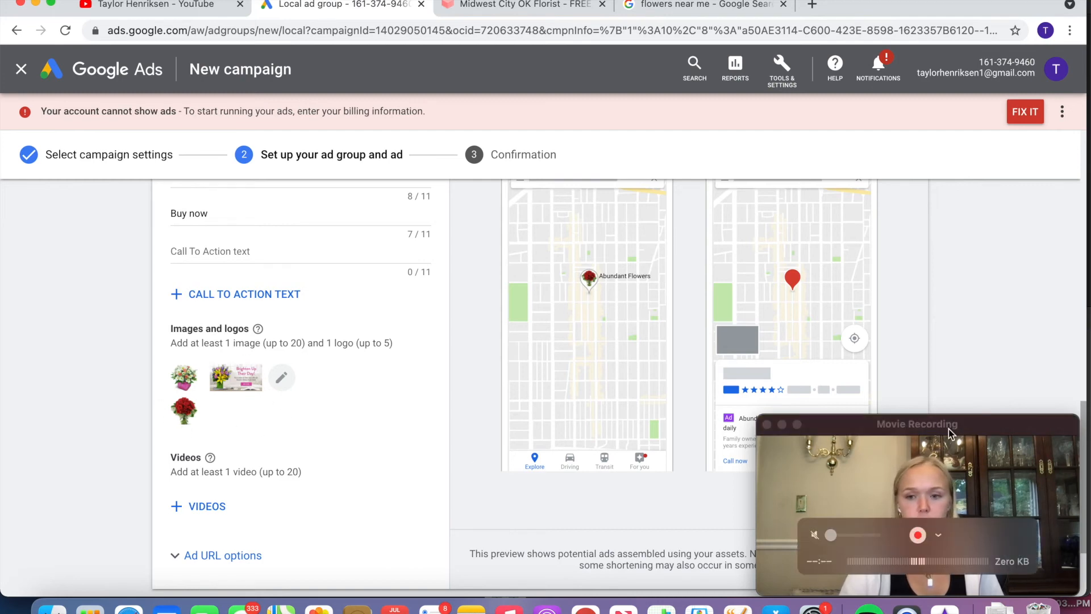
Open the ad's video selection and look over the YouTube search and the recently used videos
left_click_drag(949, 423, 969, 33)
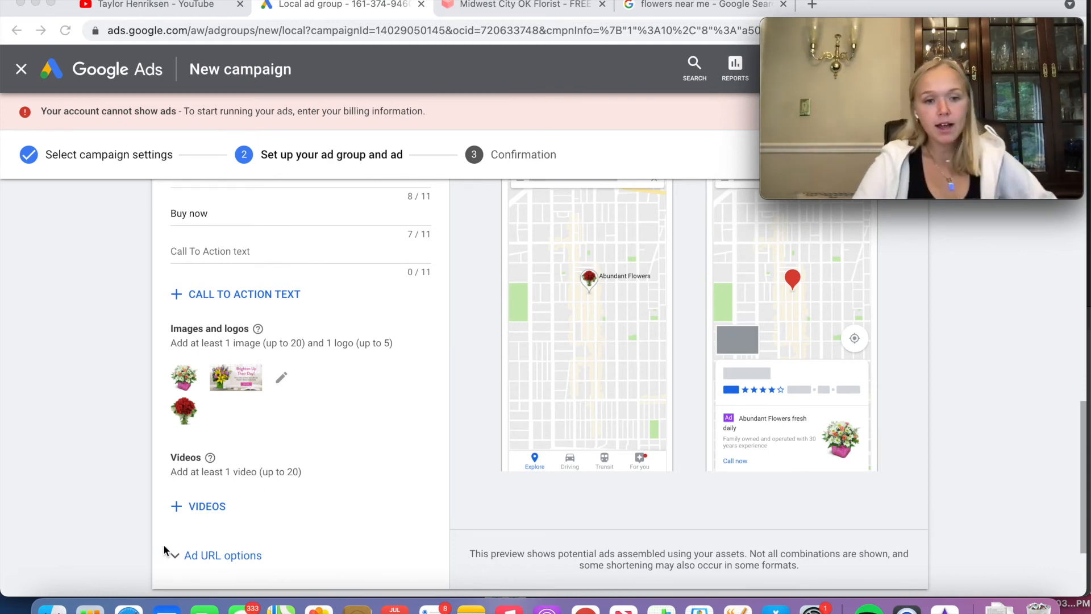
left_click(192, 505)
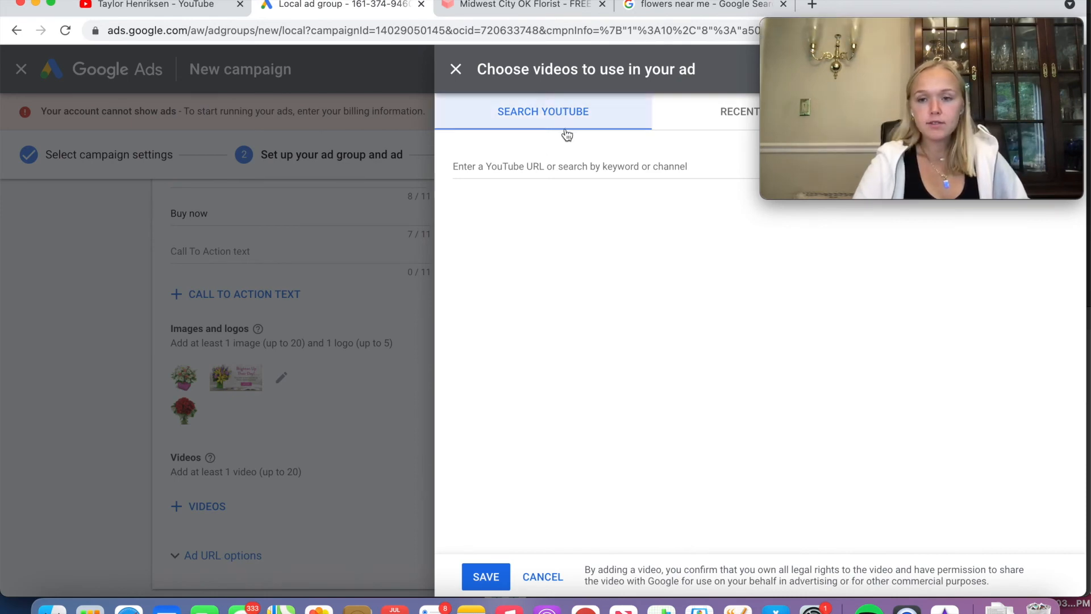
left_click_drag(944, 52, 943, 424)
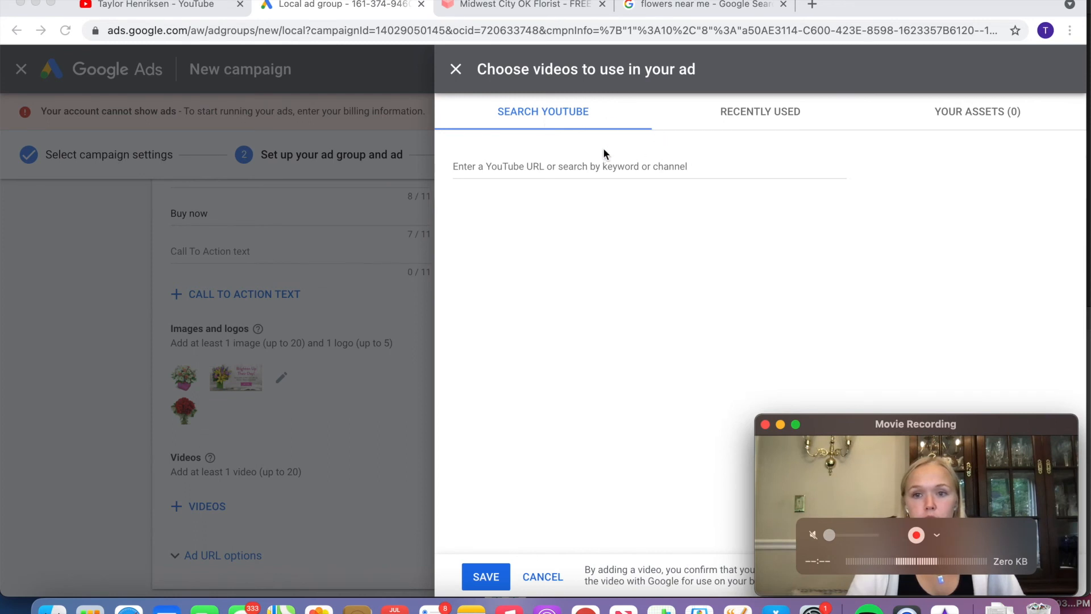
left_click(775, 112)
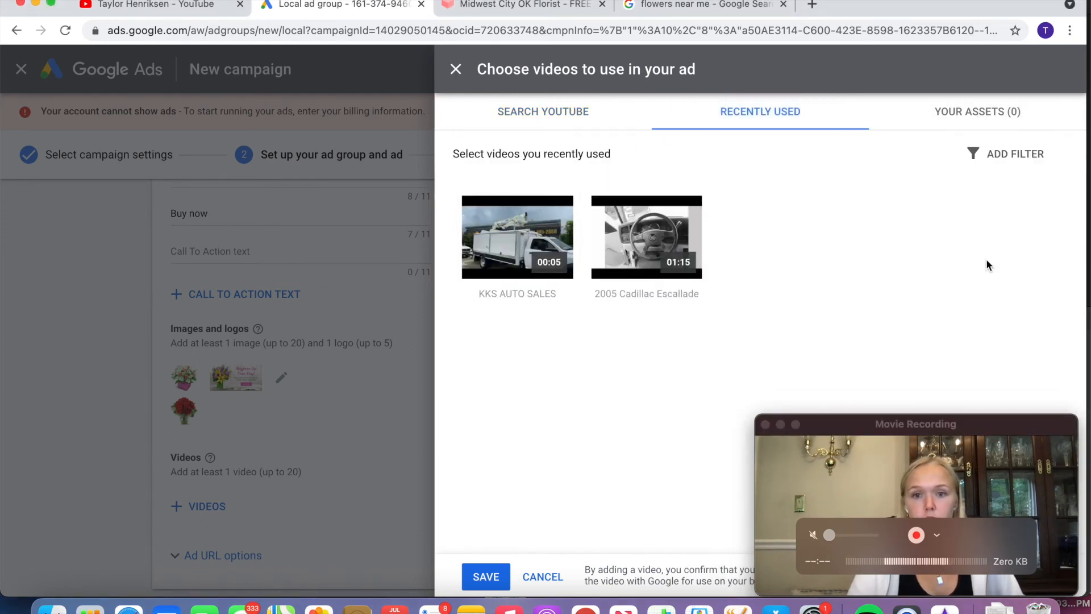
left_click(588, 122)
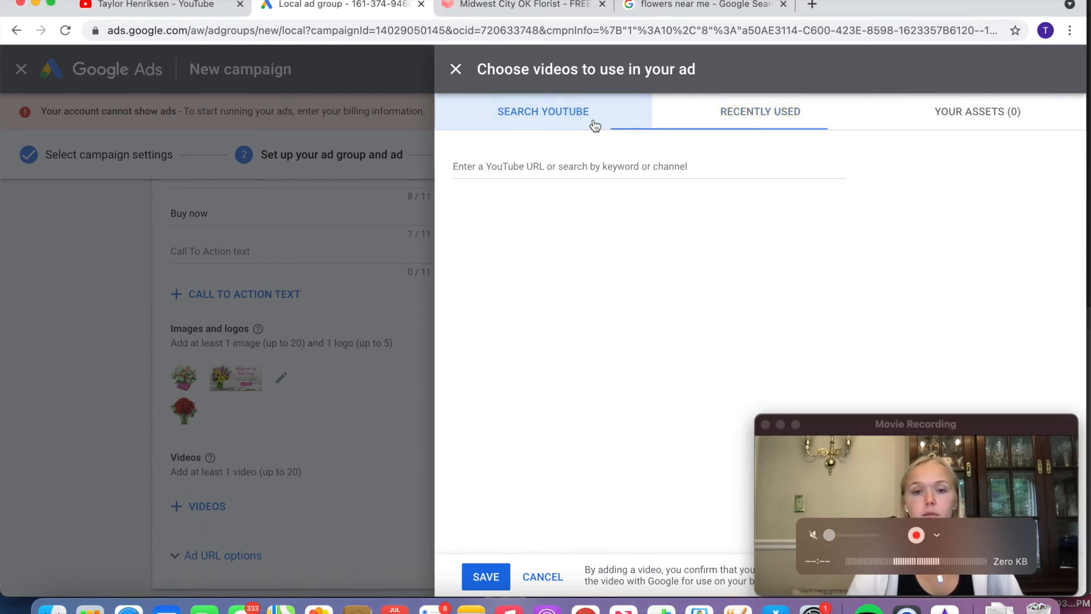
left_click_drag(976, 412, 973, 384)
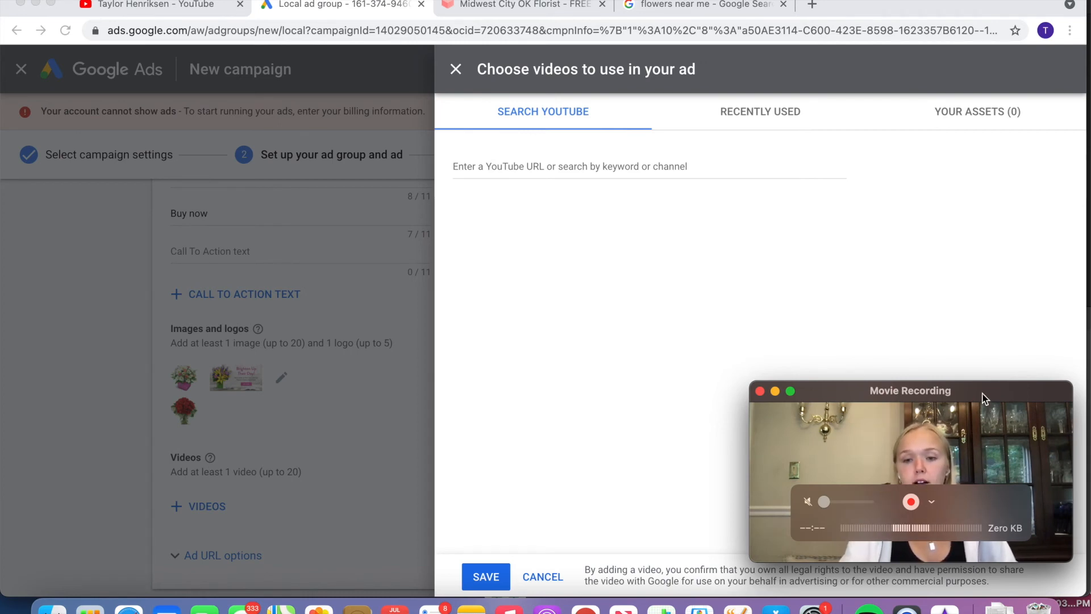
mouse_move(983, 396)
left_mouse_down()
mouse_move(974, 387)
mouse_move(977, 397)
left_mouse_up()
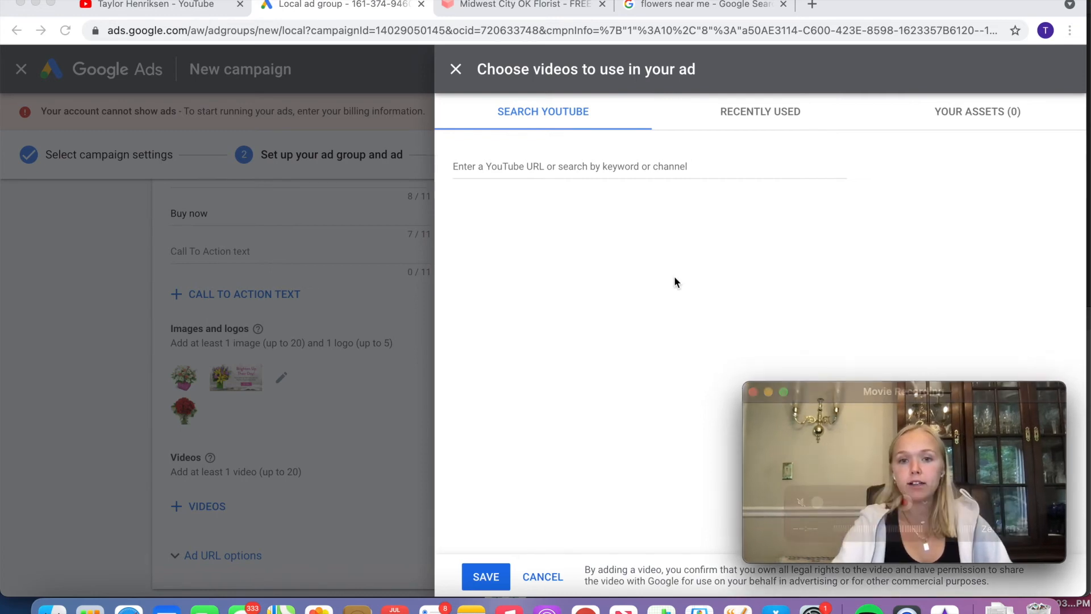
left_click(532, 168)
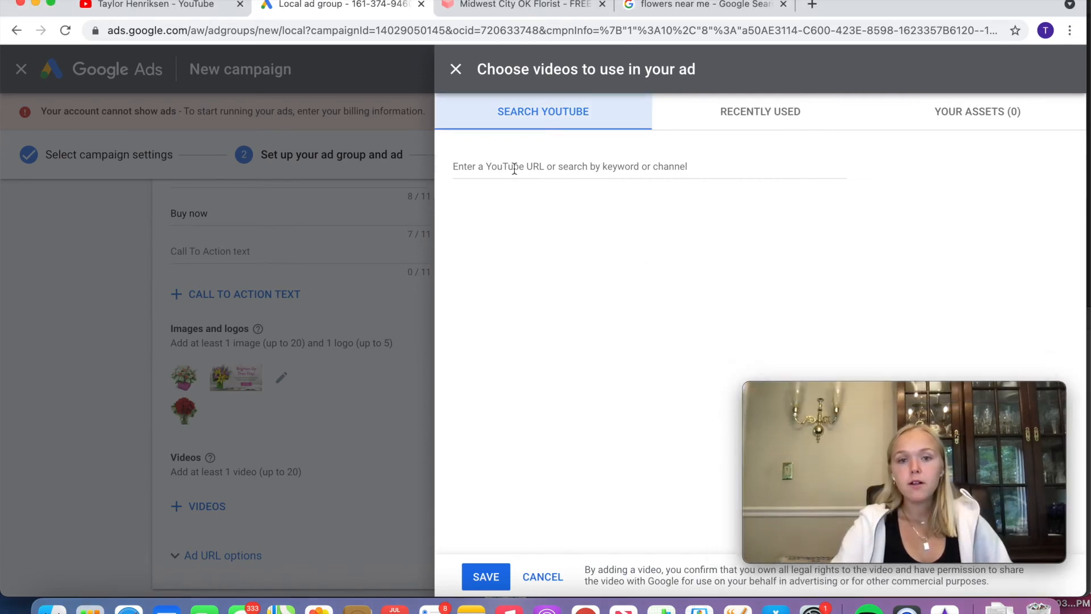
left_click(514, 168)
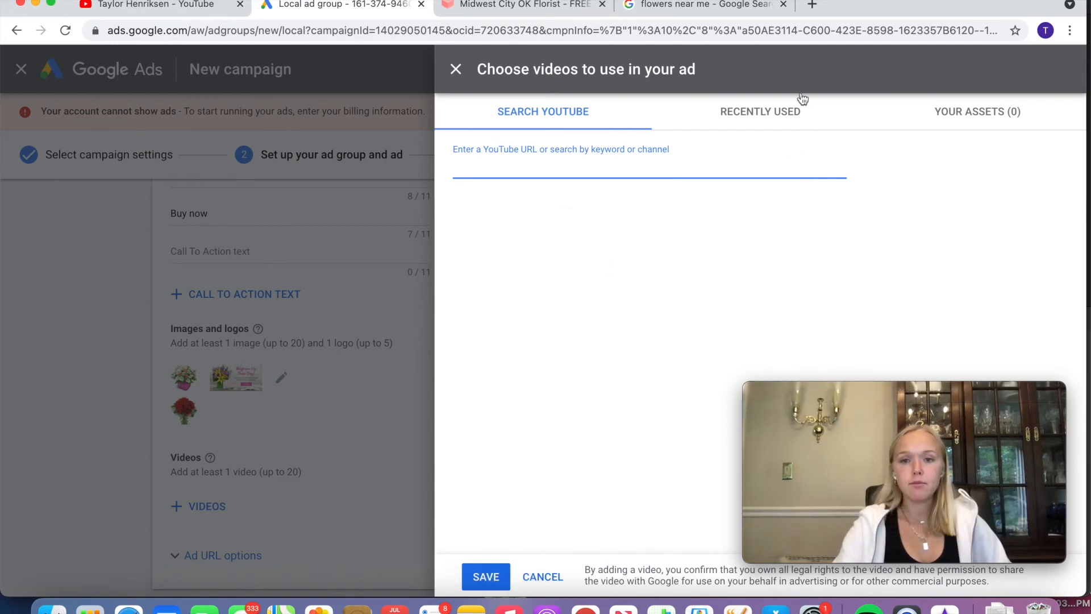
Add the recently used "KKS AUTO SALES" video to the ad and save the selection
left_click(754, 118)
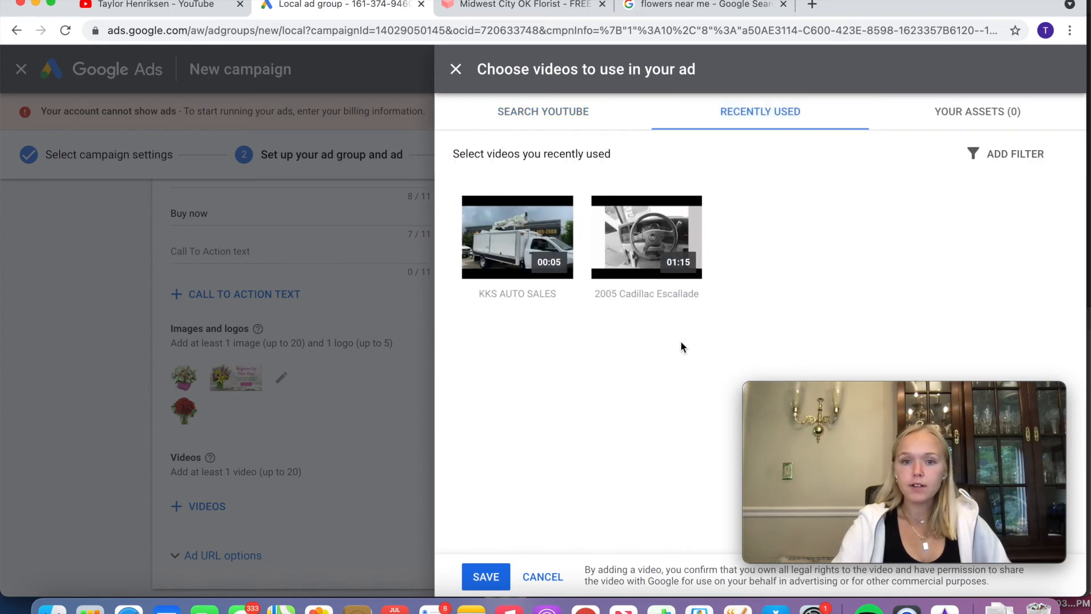
mouse_move(512, 236)
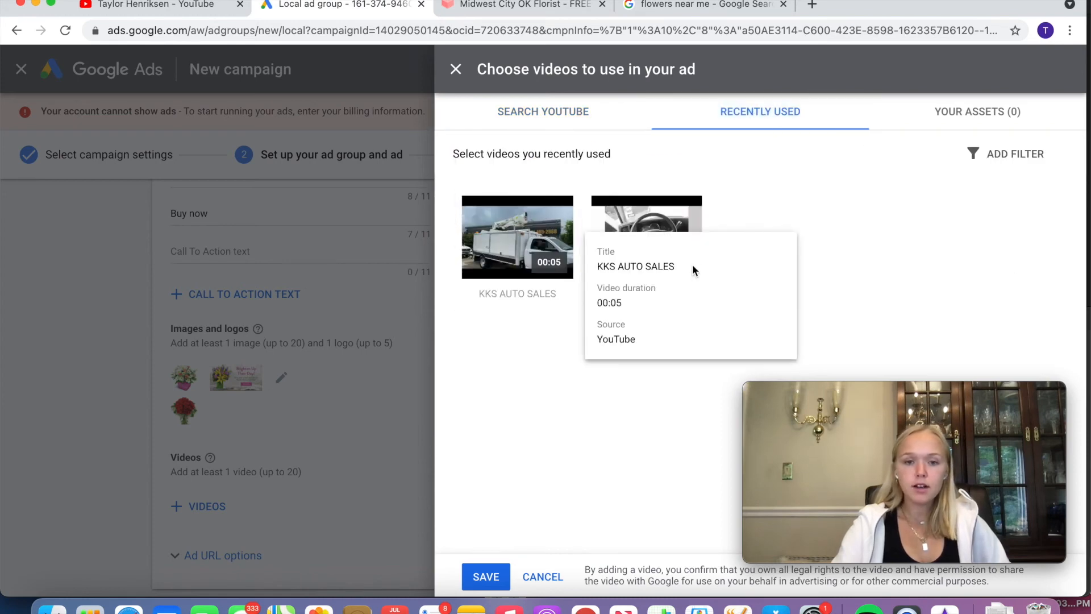
left_click(509, 230)
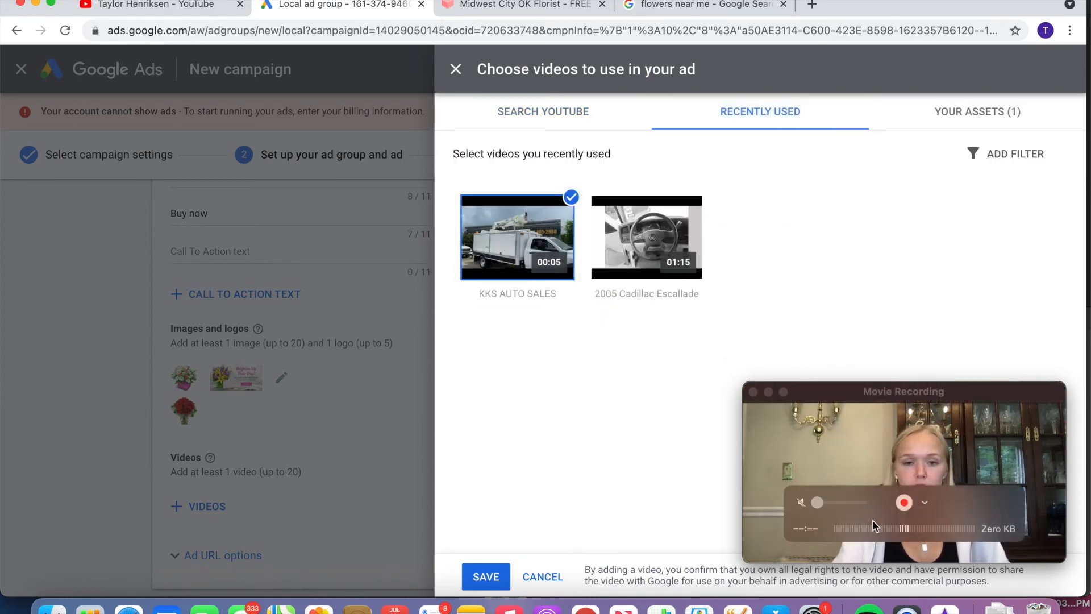
left_click(484, 577)
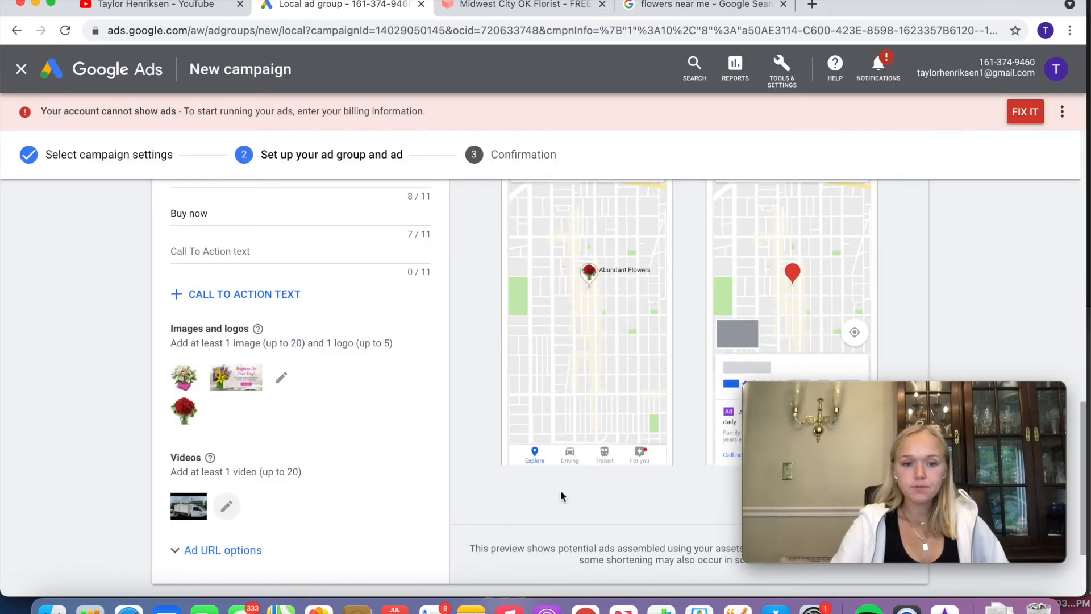
Save the ad group and ad, and continue from the confirmation summary to the campaign
scroll(562, 493, "up", 2)
scroll(564, 496, "down", 4)
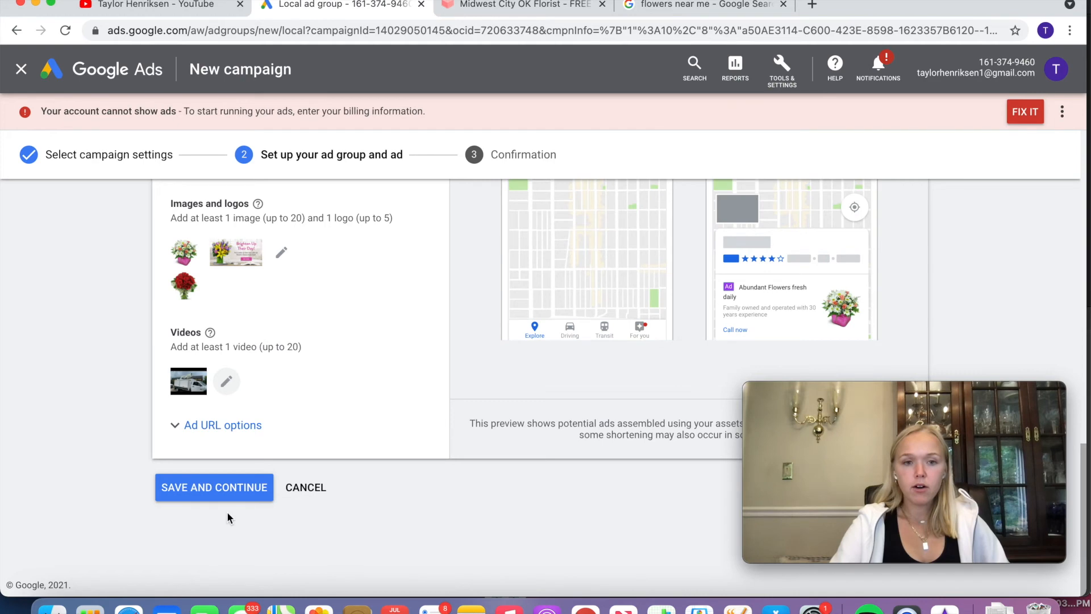
left_click(187, 497)
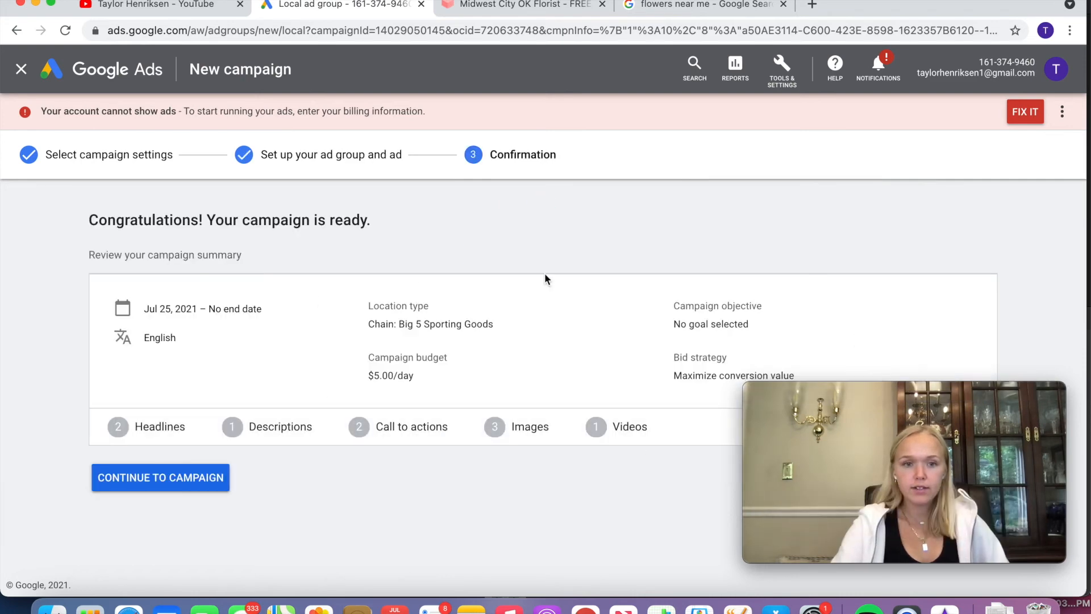
left_click(183, 485)
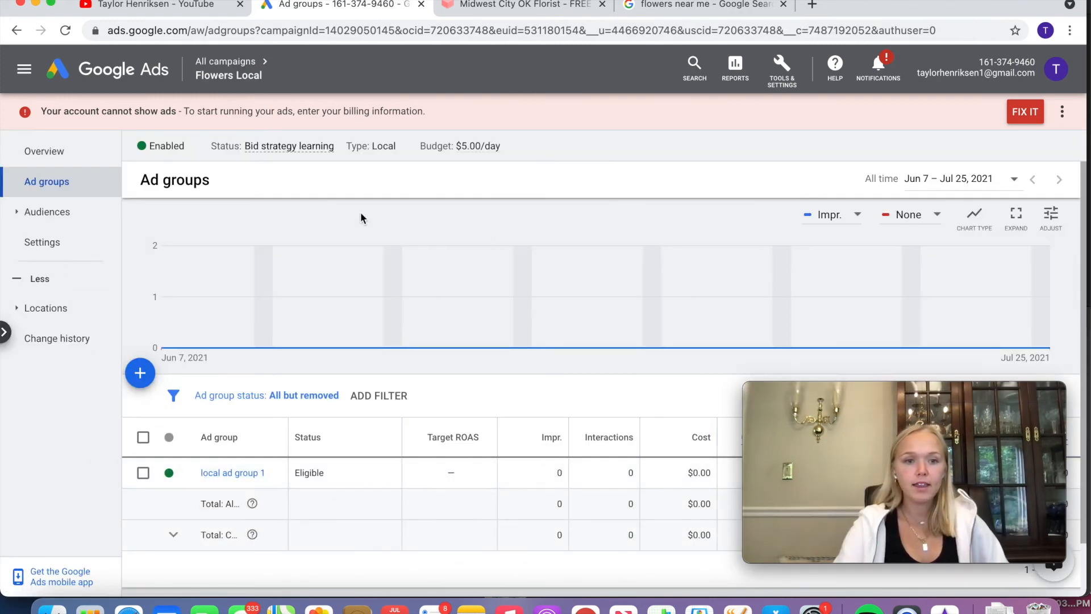
left_click_drag(970, 389, 972, 89)
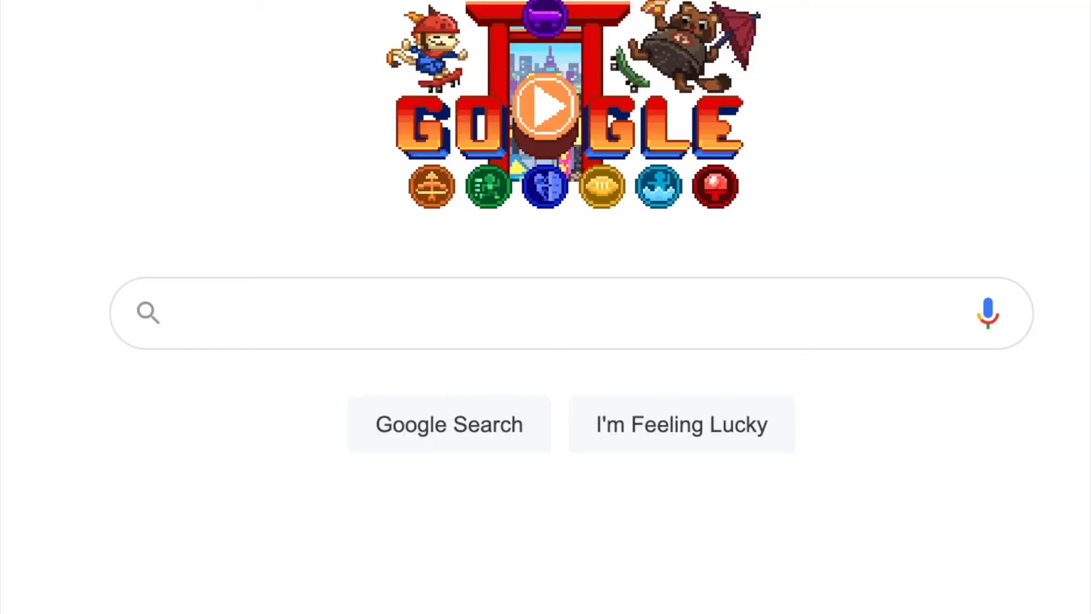
Enter "Shopping Campaign" as the Google search query
left_click(604, 312)
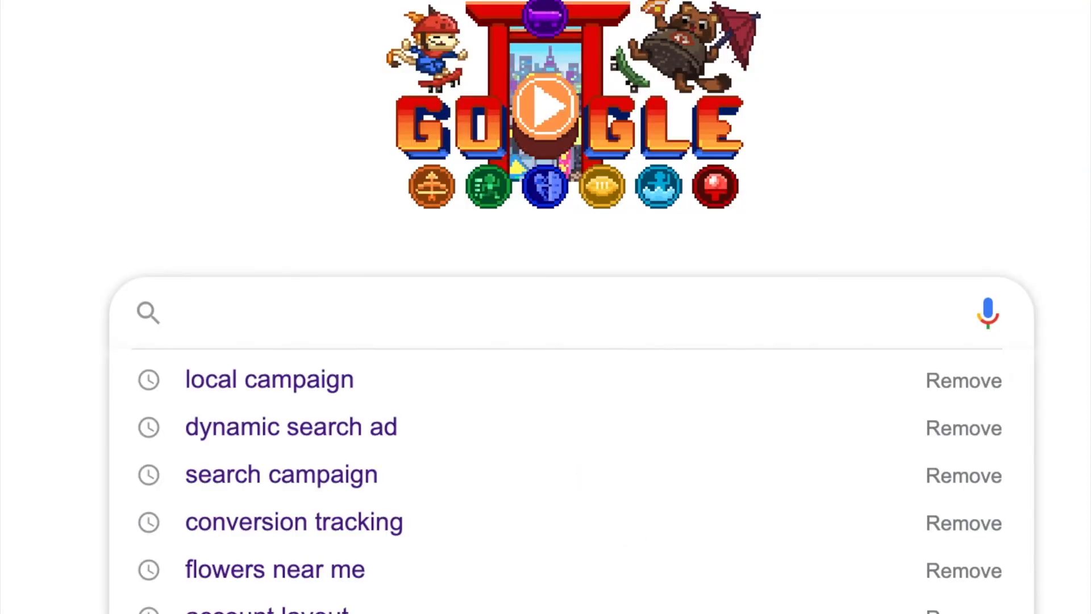
type("Shopp")
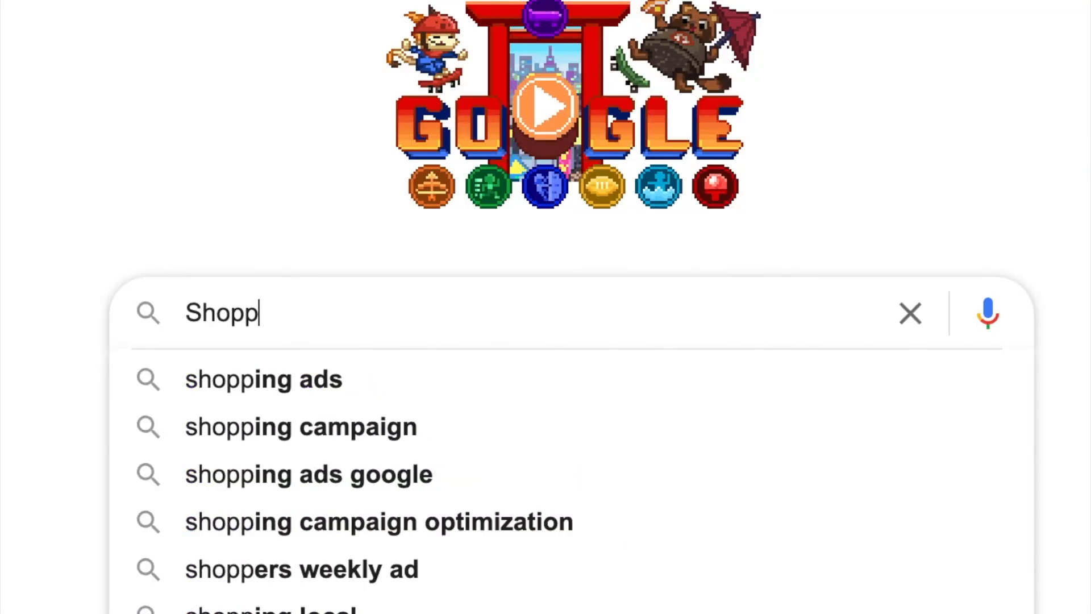
type("ing Campag")
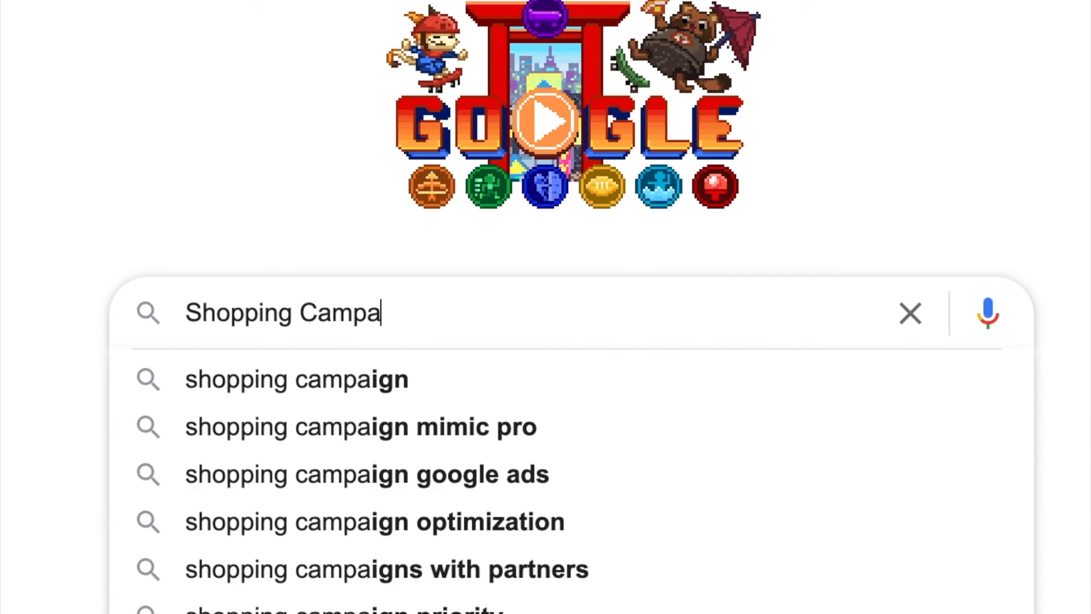
key("BackSpace")
type("ign")
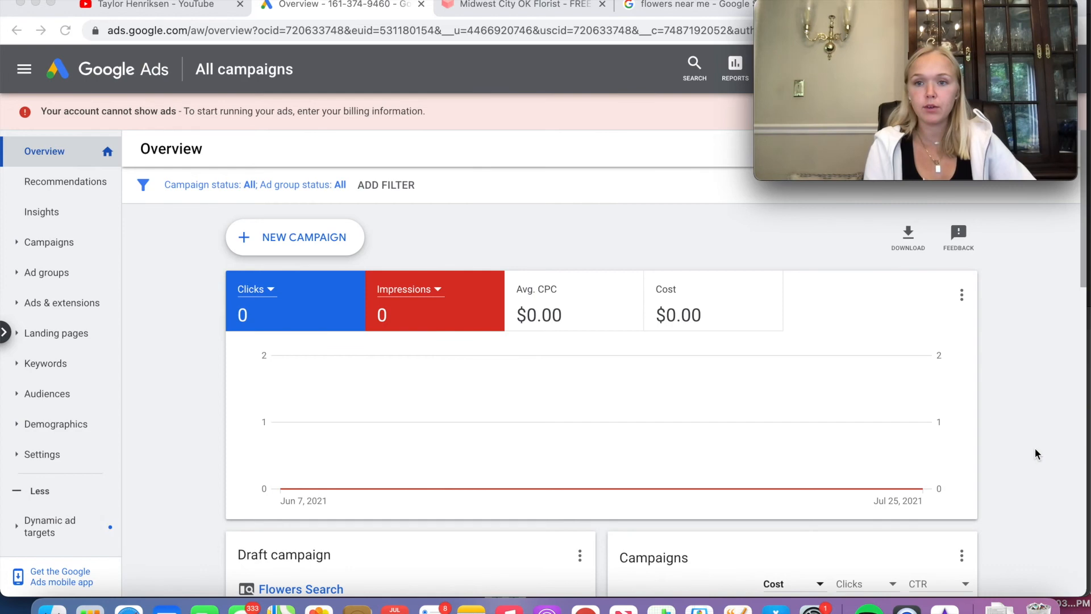
Switch to the Abundant Flowers website and open its Summer flowers page
left_click(672, 8)
left_click(487, 8)
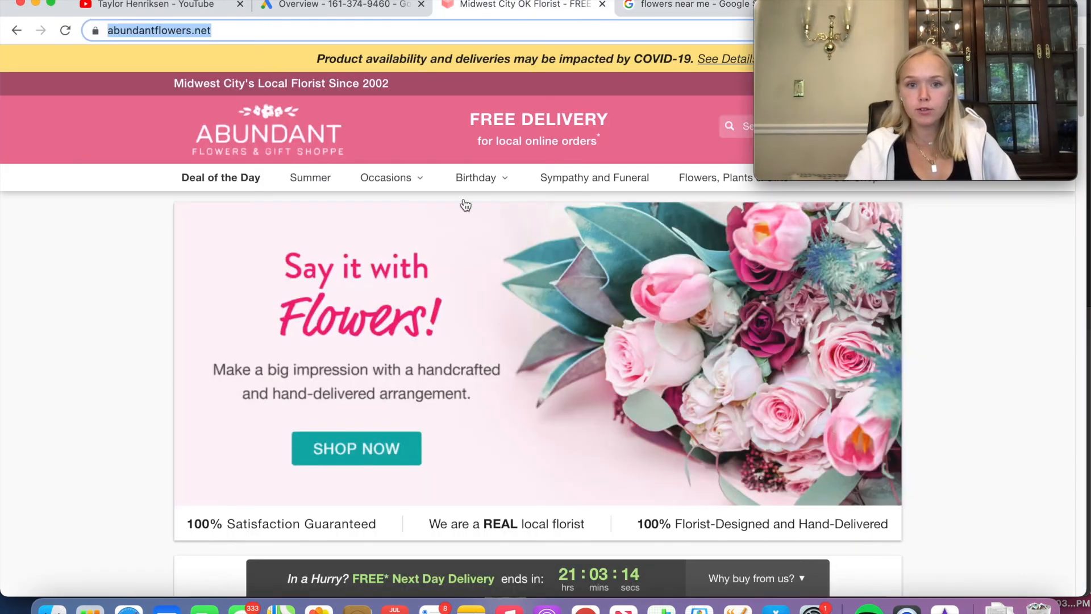
mouse_move(392, 181)
left_click(324, 179)
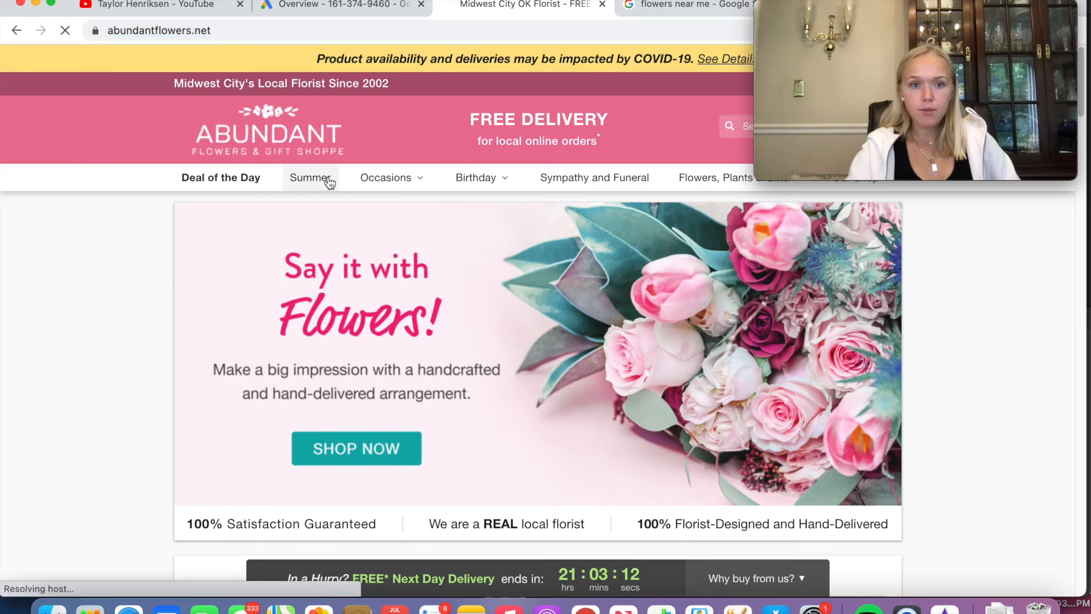
Open the Full of Smiles arrangement from the Summer flowers and view its product details and delivery options
scroll(677, 432, "down", 5)
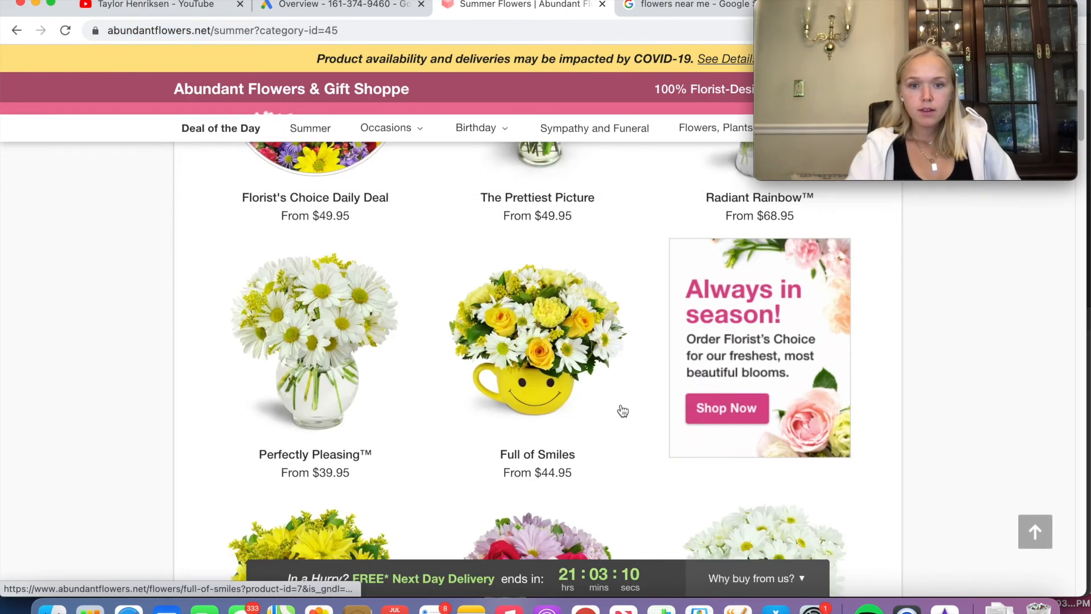
left_click(542, 377)
scroll(489, 451, "down", 5)
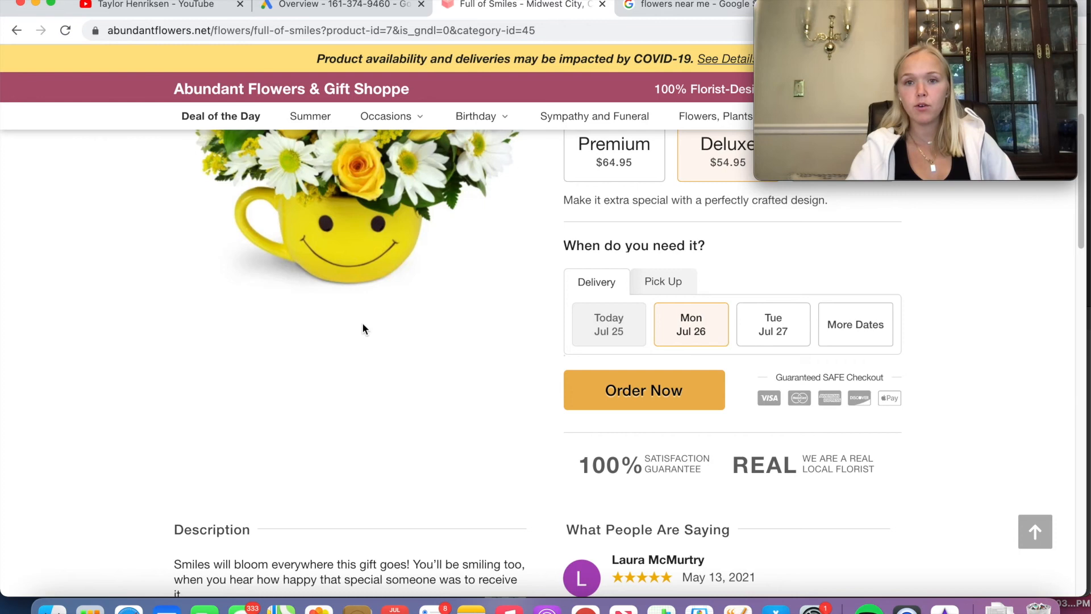
Go to the "flowers near me" search results and view the product page behind the $39.99 FromYouFlowers shopping ad
left_click(663, 12)
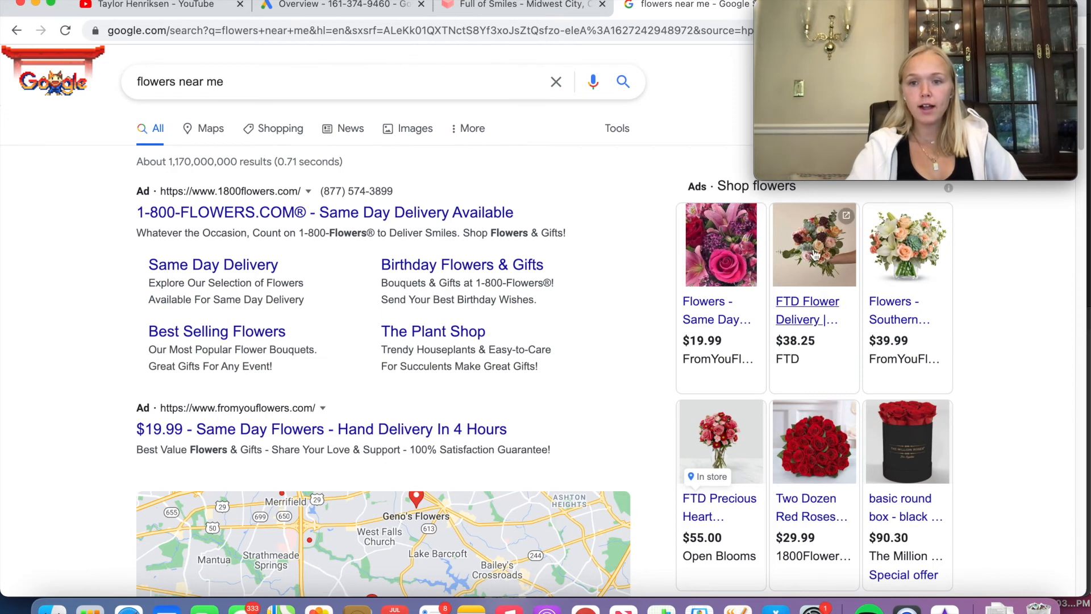
left_click(906, 304)
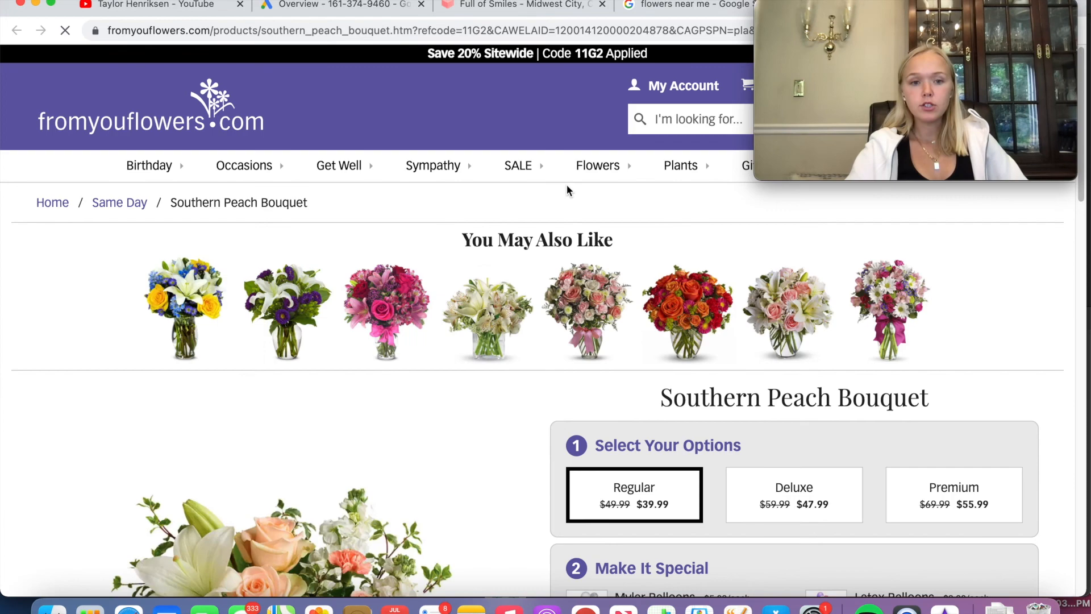
scroll(501, 448, "down", 6)
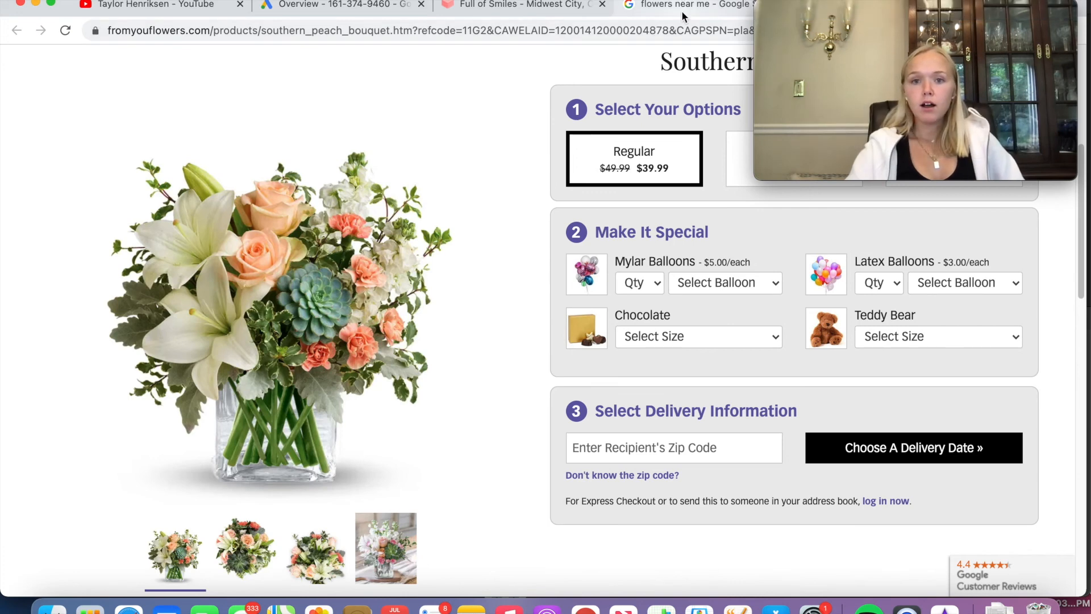
Switch to Google Ads and set up a new campaign without a goal's guidance, with Shopping as the campaign type
left_click(322, 5)
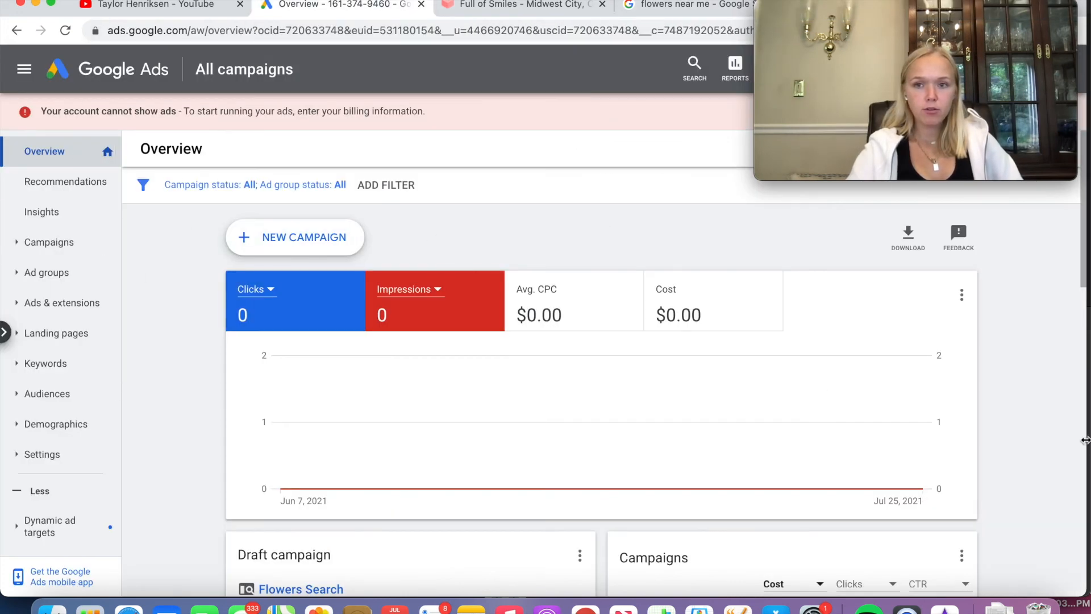
left_click(263, 246)
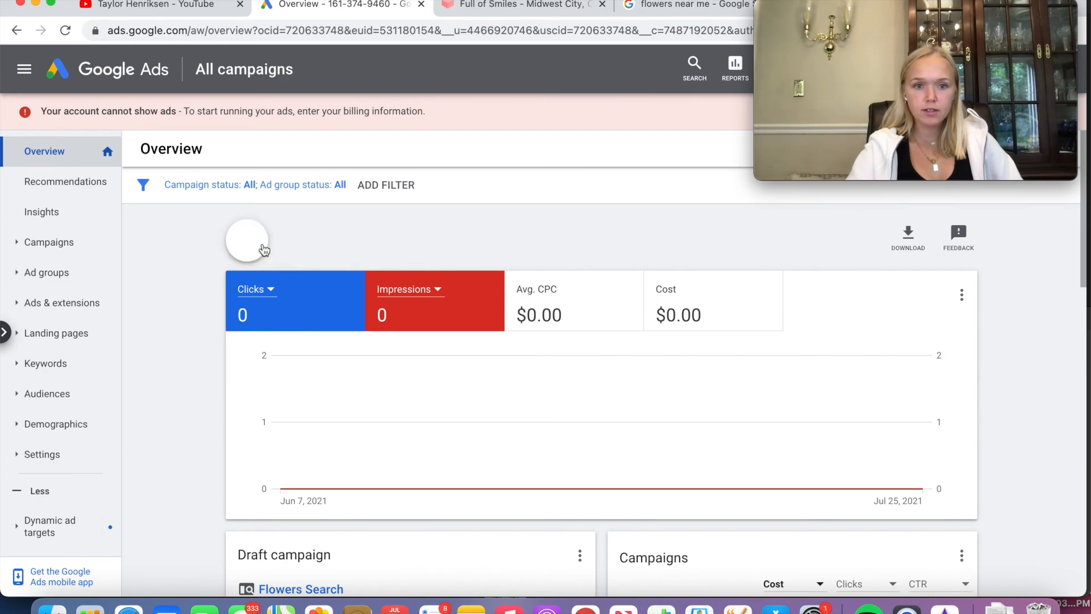
left_click(333, 302)
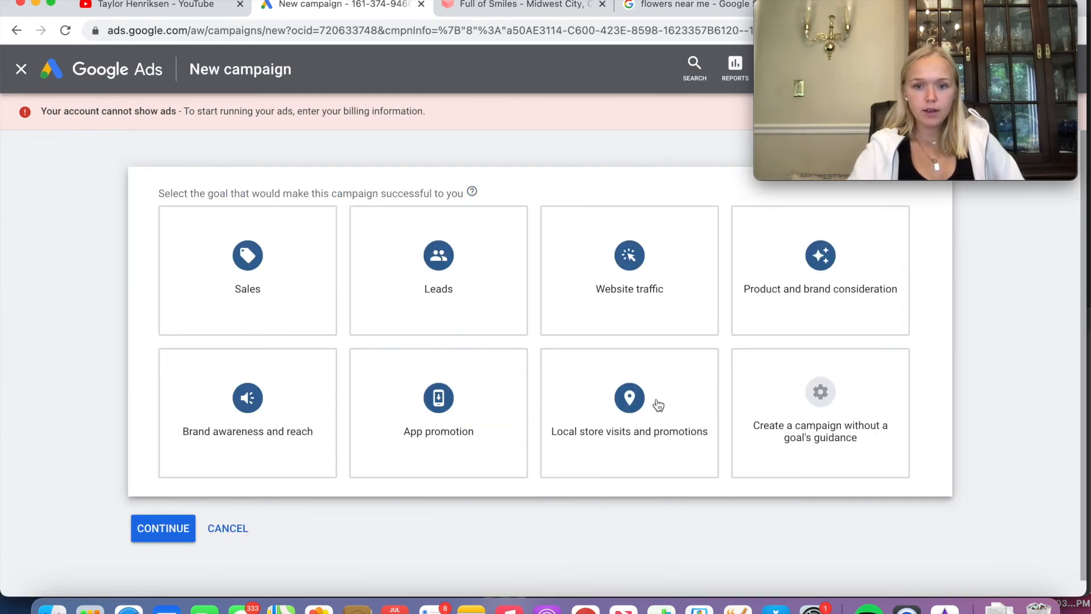
left_click(816, 441)
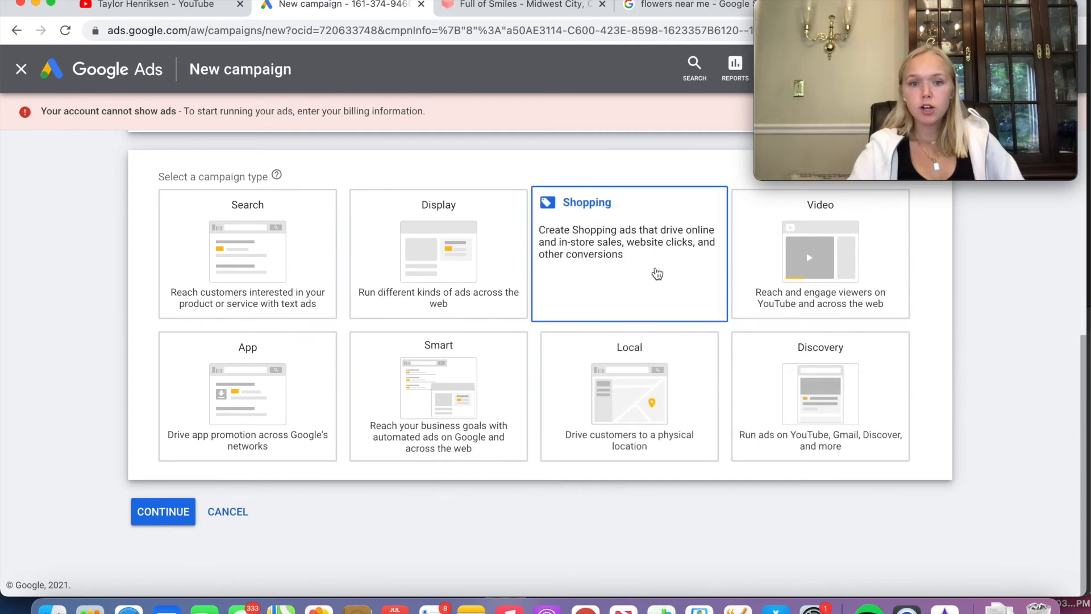
left_click(653, 273)
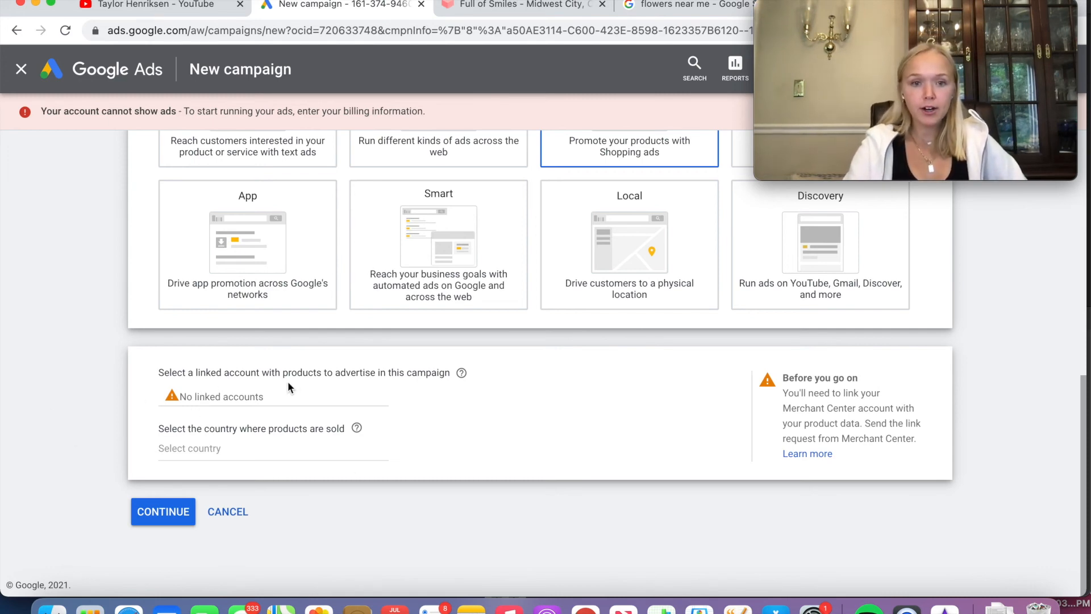
scroll(287, 382, "up", 10)
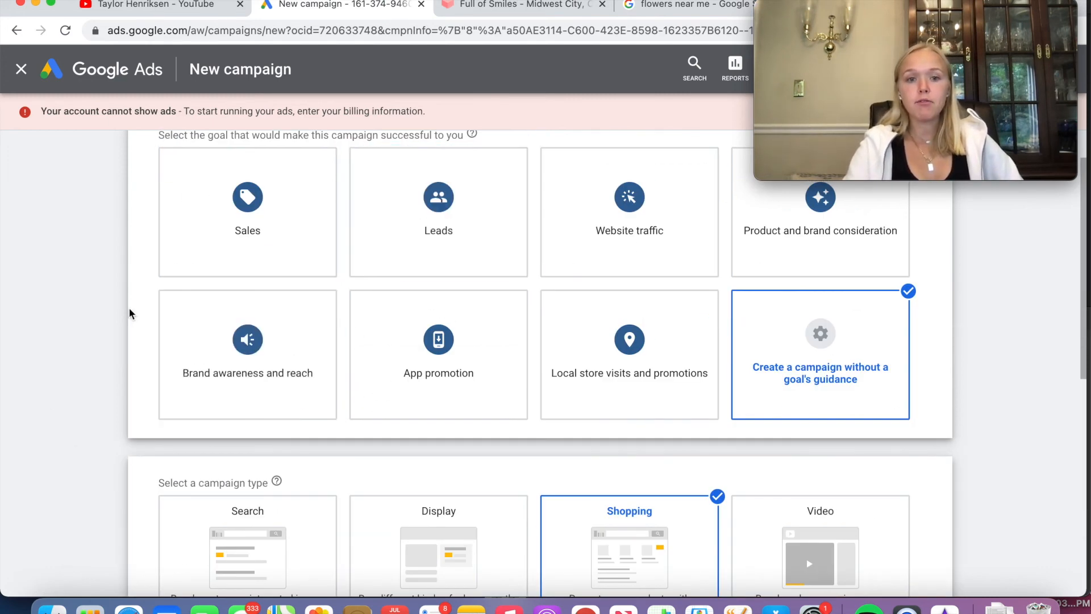
Return to the "flowers near me" search and examine its Google Shopping results, including sponsored products and local store listings
left_click(659, 5)
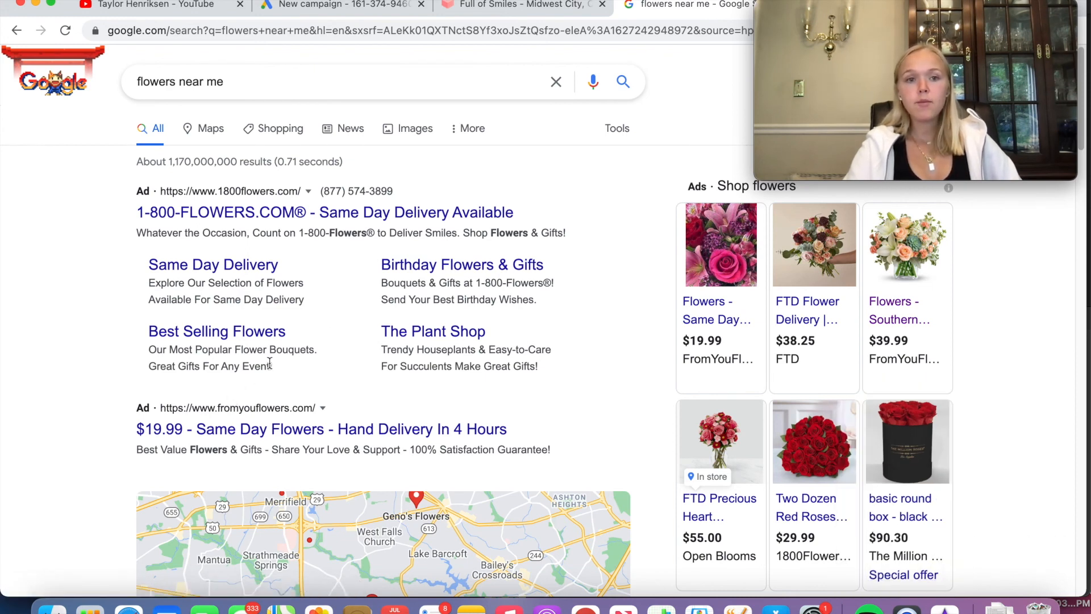
left_click(278, 146)
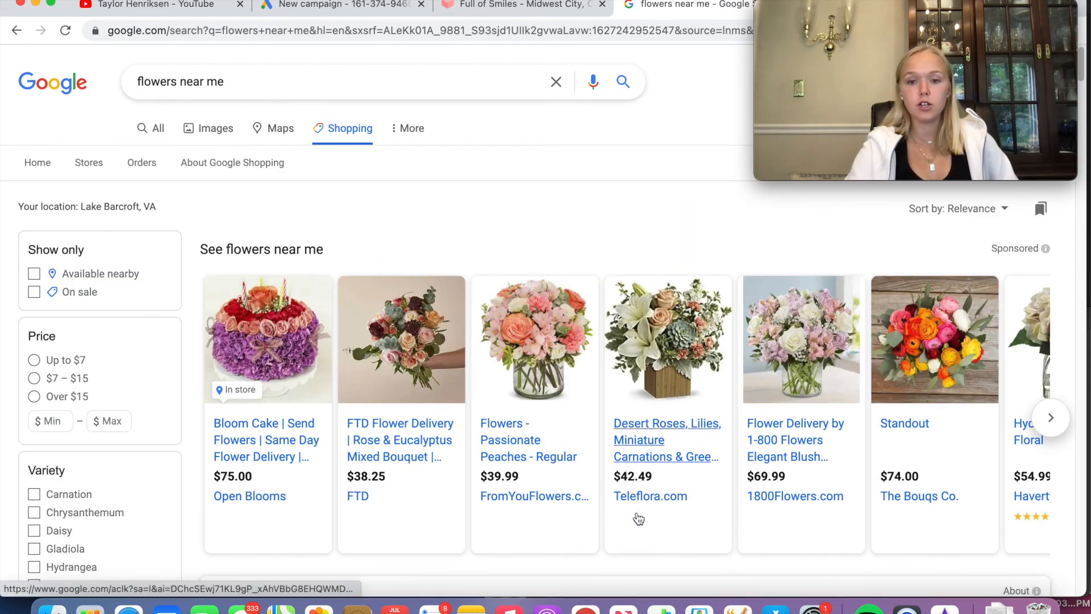
scroll(638, 516, "down", 15)
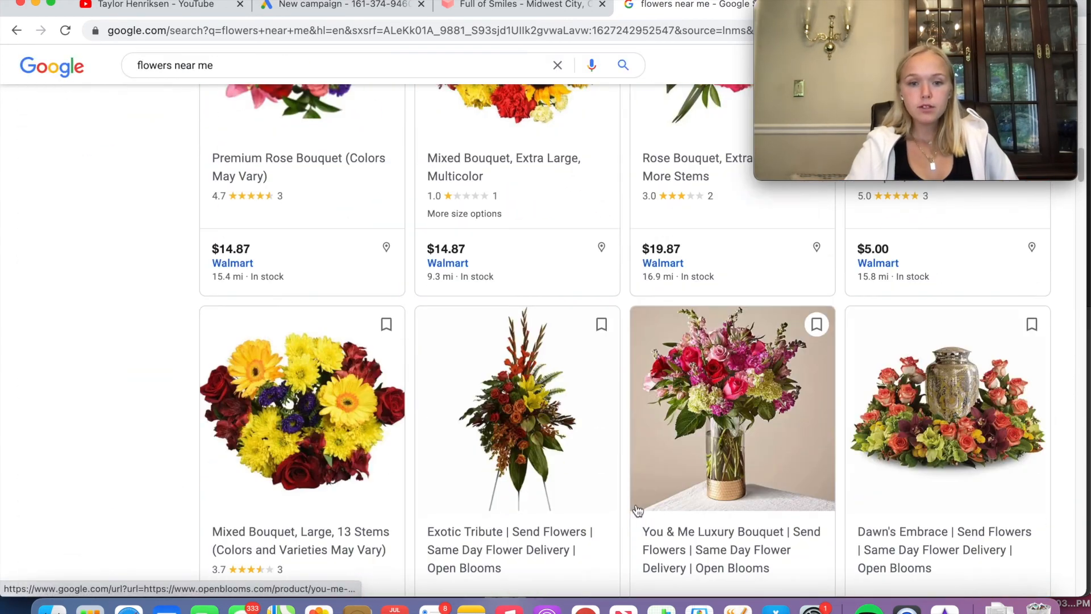
scroll(634, 497, "down", 5)
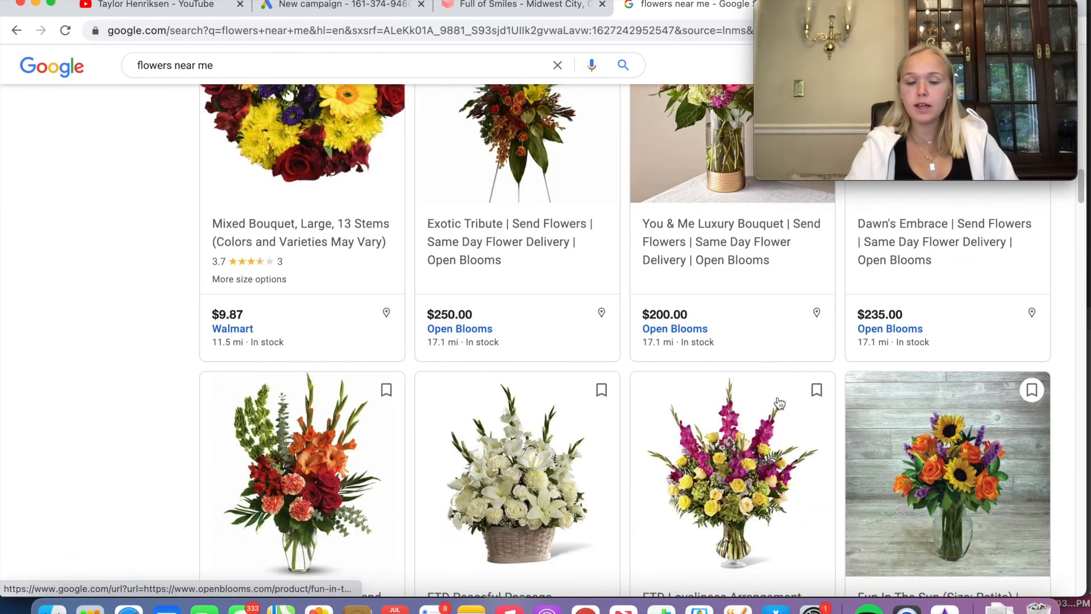
scroll(742, 481, "down", 1)
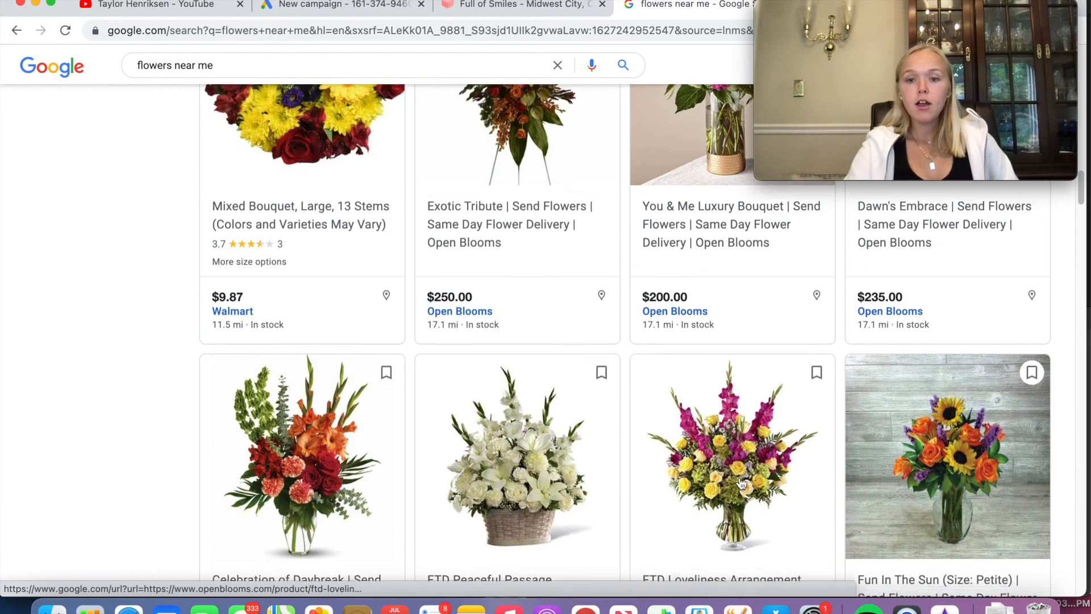
scroll(741, 483, "down", 2)
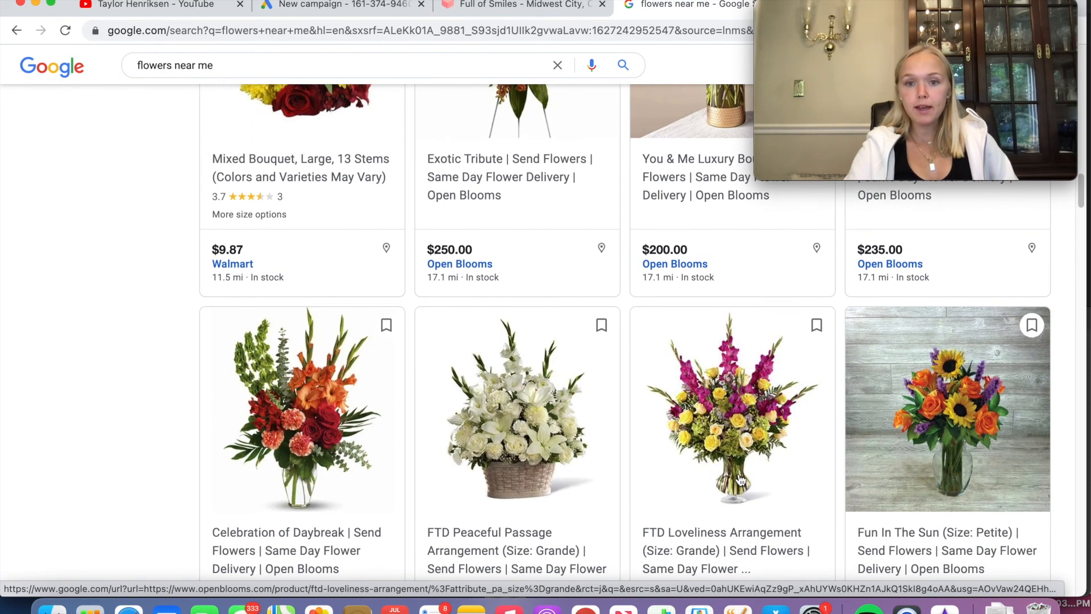
scroll(741, 480, "up", 15)
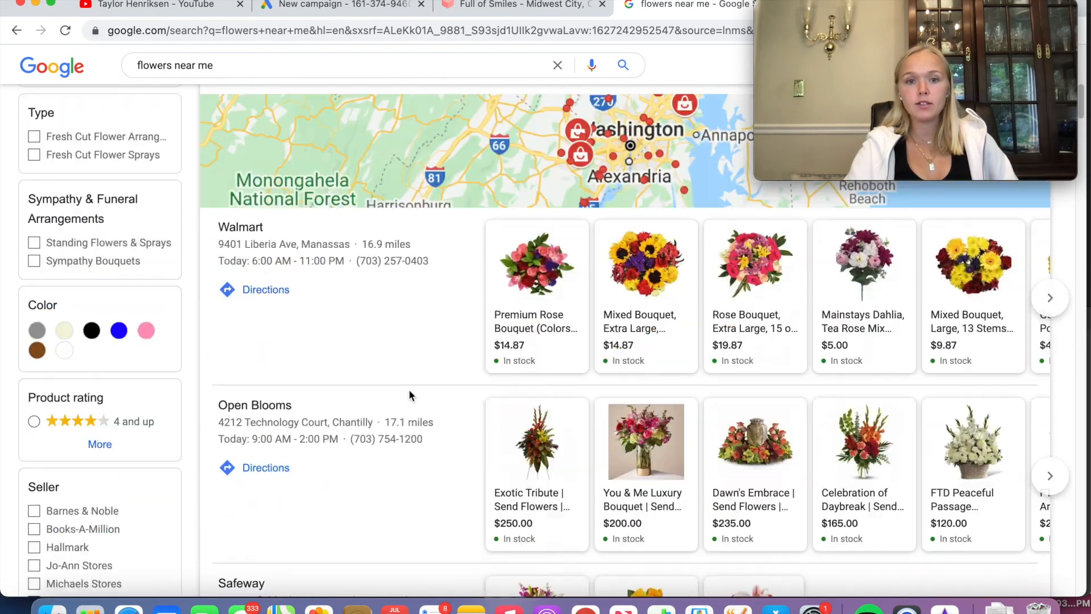
scroll(409, 391, "up", 10)
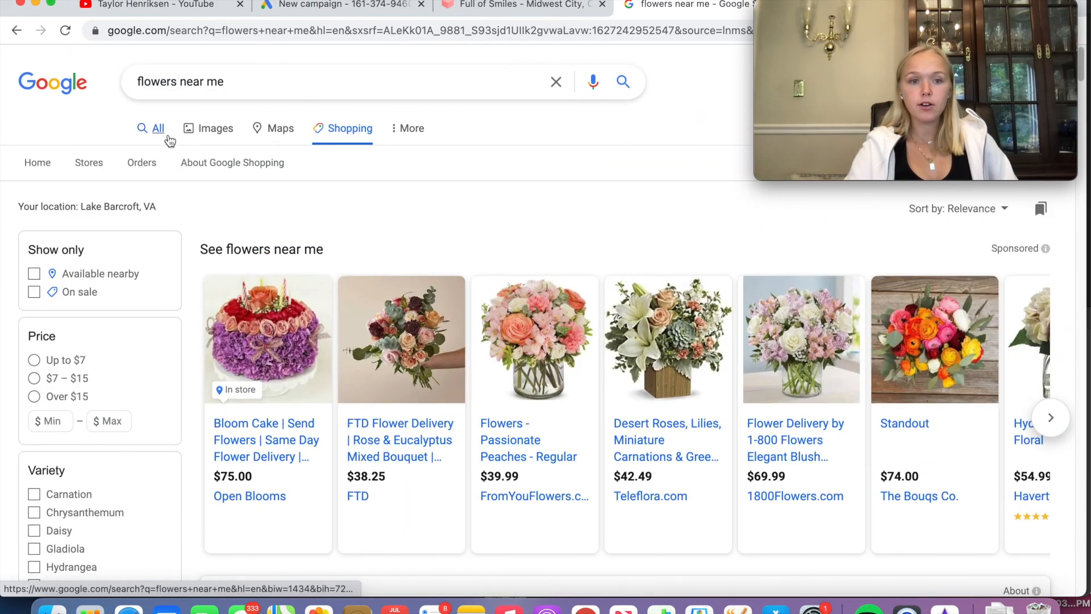
Return to all results for "flowers near me", dismiss the location request, and switch back to Google Ads
left_click(168, 137)
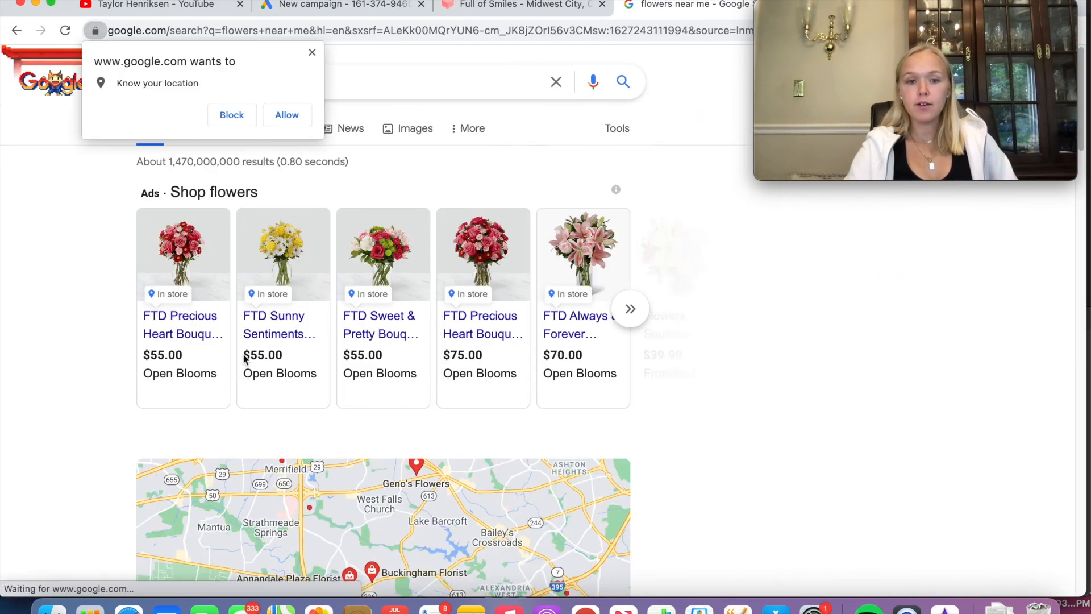
left_click(312, 52)
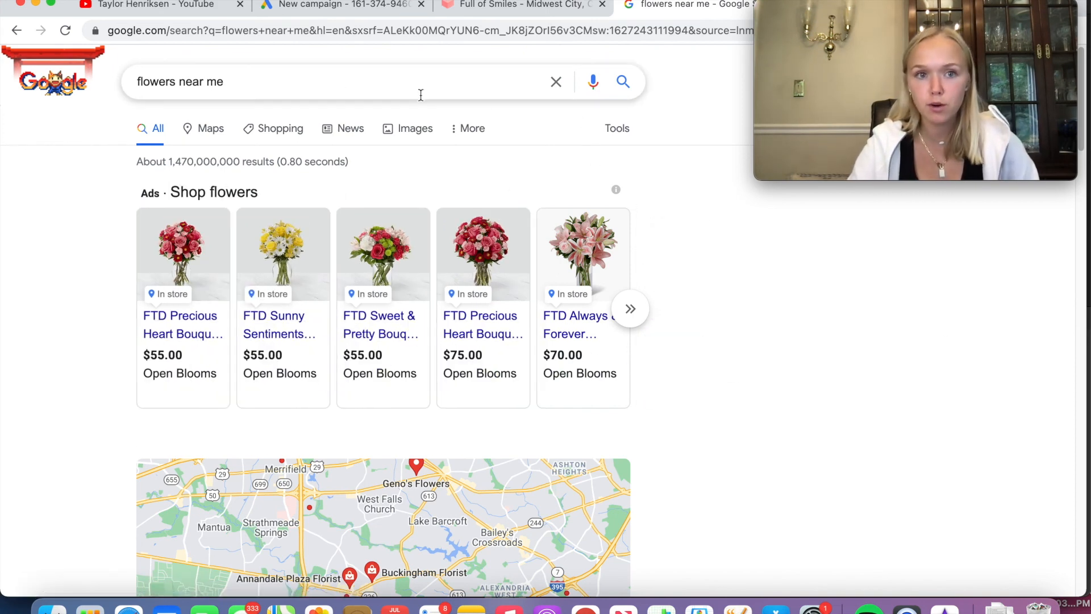
left_click(353, 12)
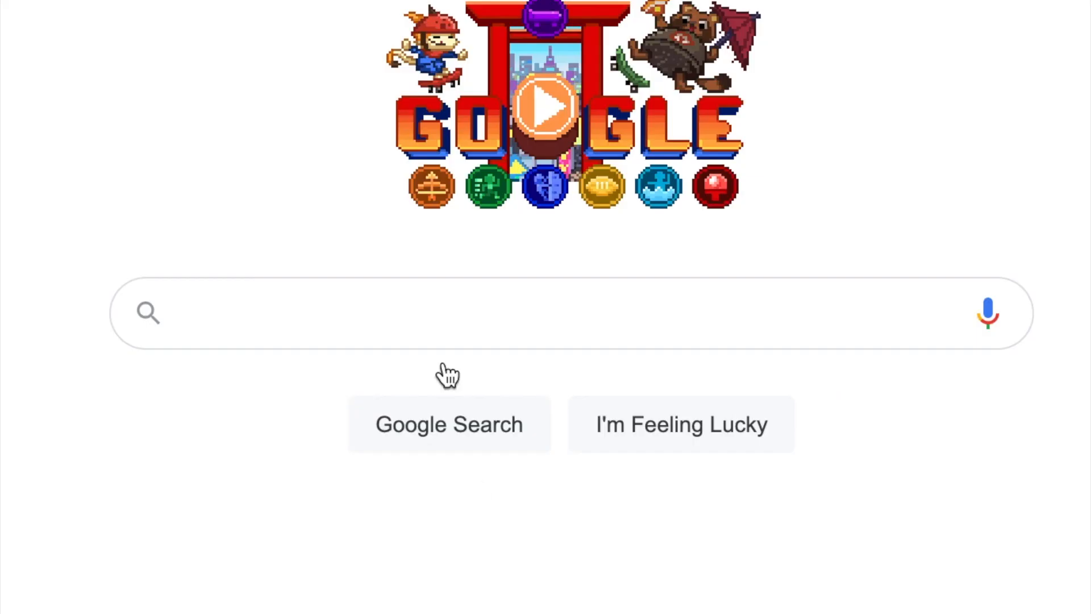
Enter "Maximize Conversion Bid Strategy" as the Google search query
left_click(394, 305)
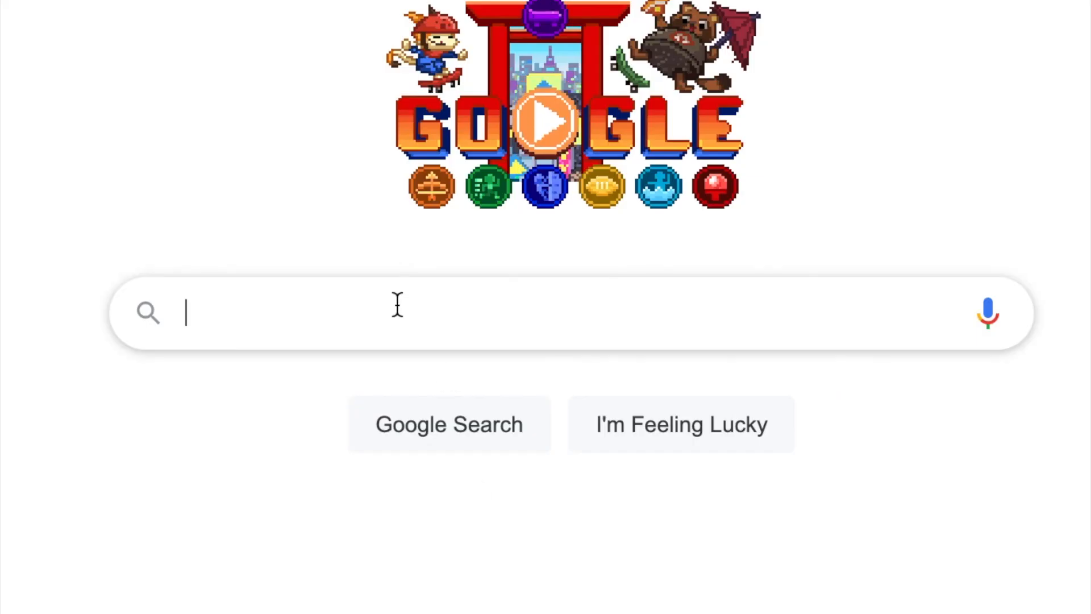
type("Maxim")
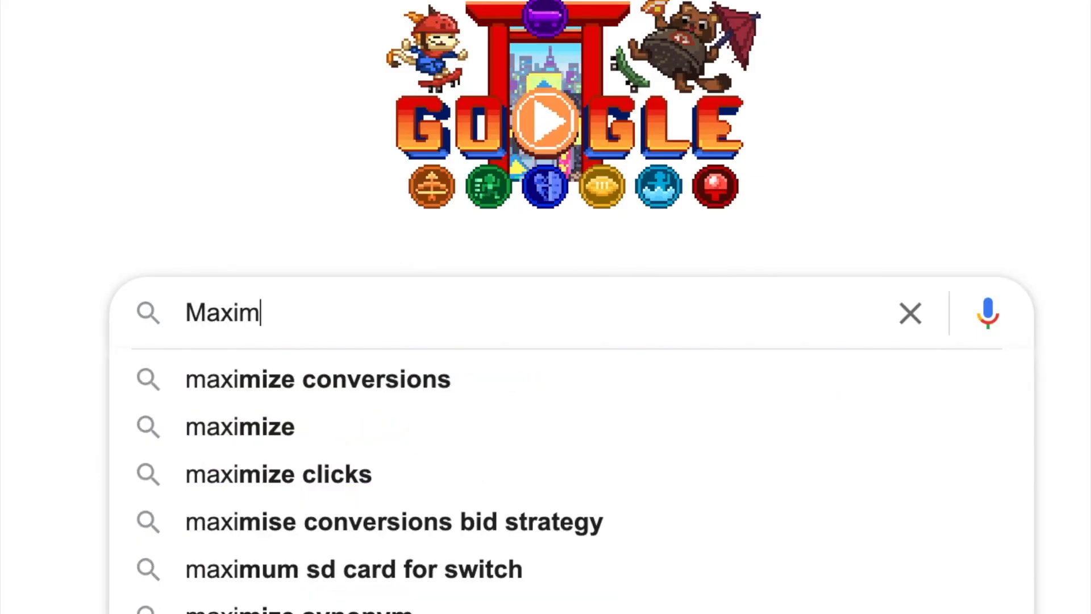
type("ize Conver")
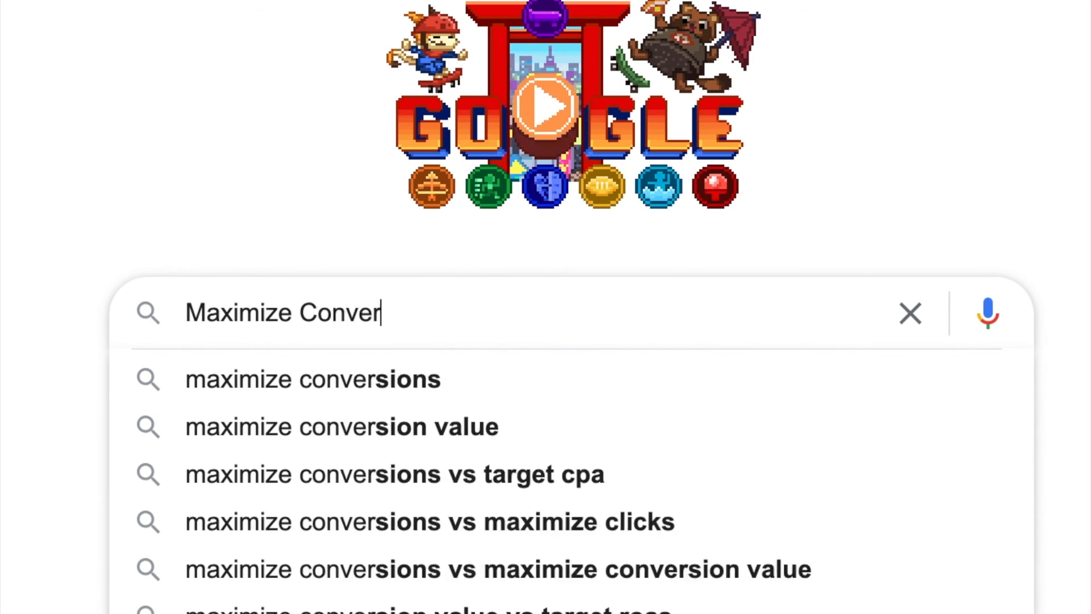
type("sion Bid Strat")
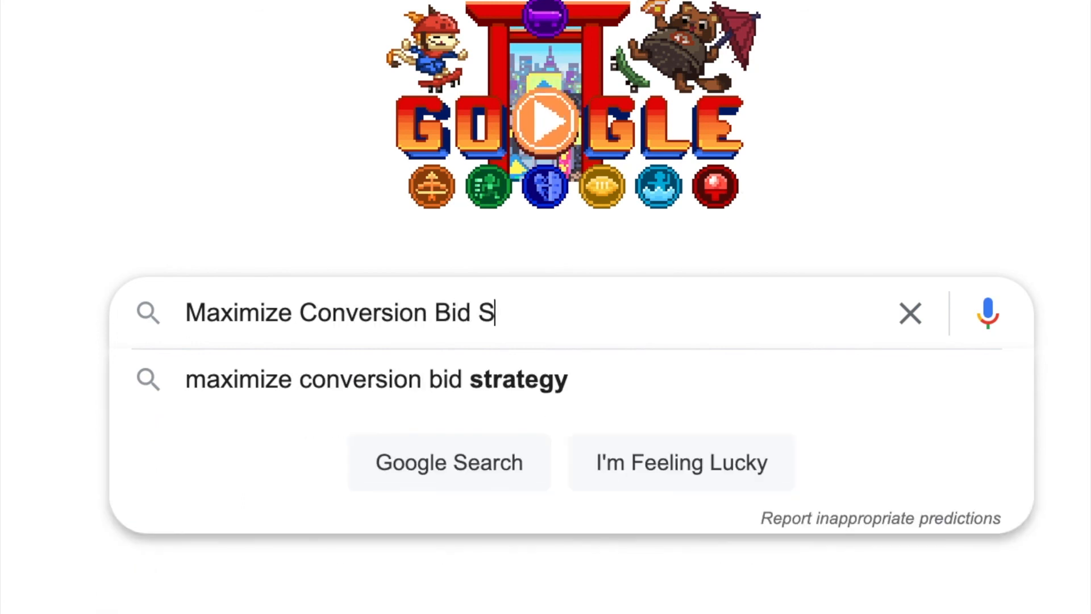
type("g")
key("BackSpace")
type("egy")
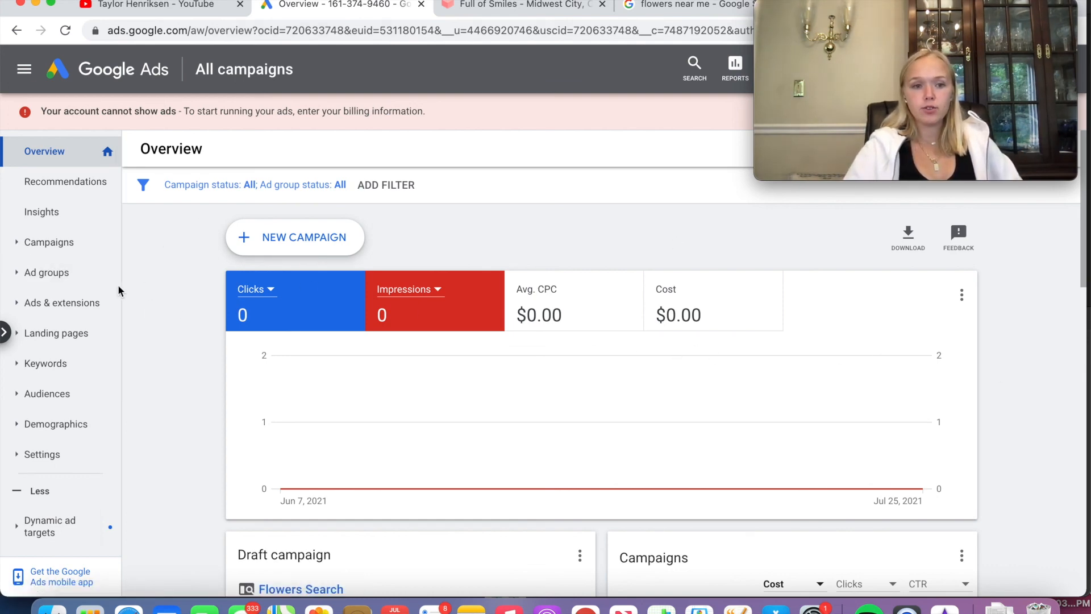
Open the list of campaigns in Google Ads and check the bid strategy type of the Flowers Search and Flowers Local campaigns
left_click(50, 243)
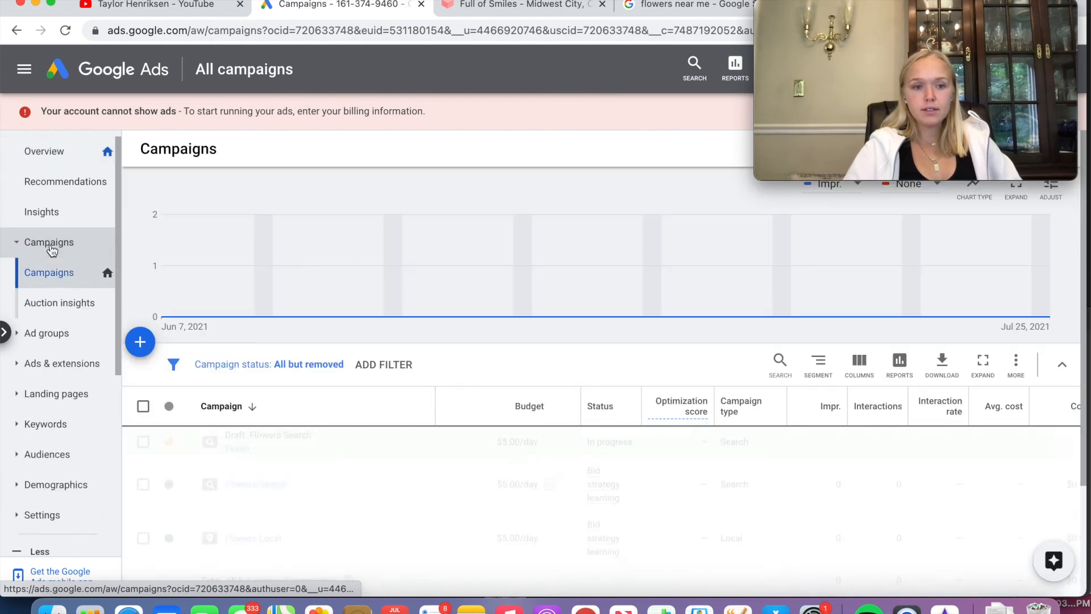
scroll(699, 446, "down", 3)
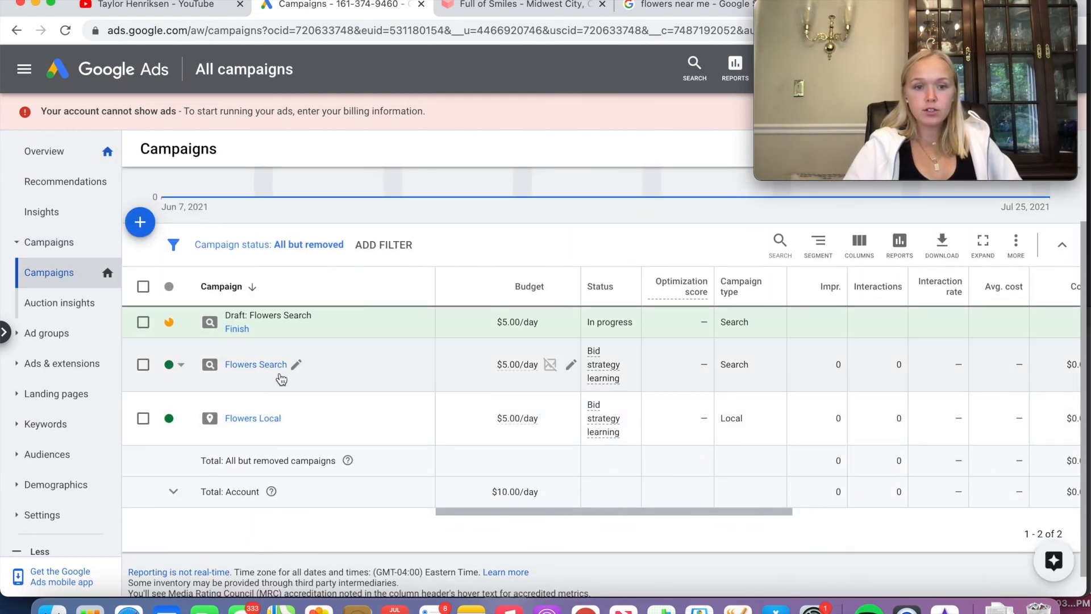
left_click_drag(575, 513, 712, 511)
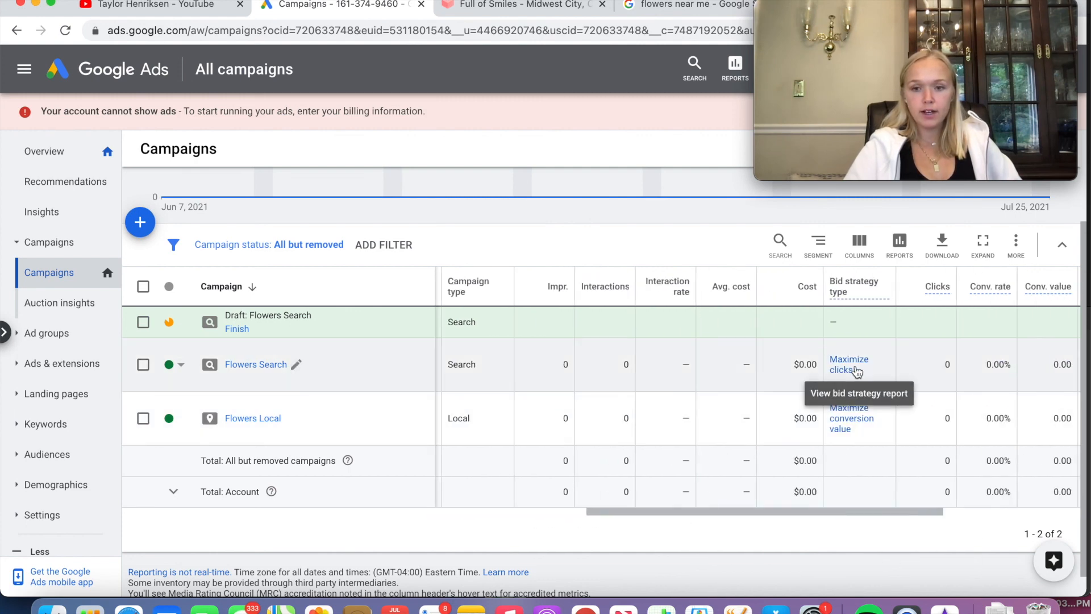
left_click_drag(811, 510, 618, 519)
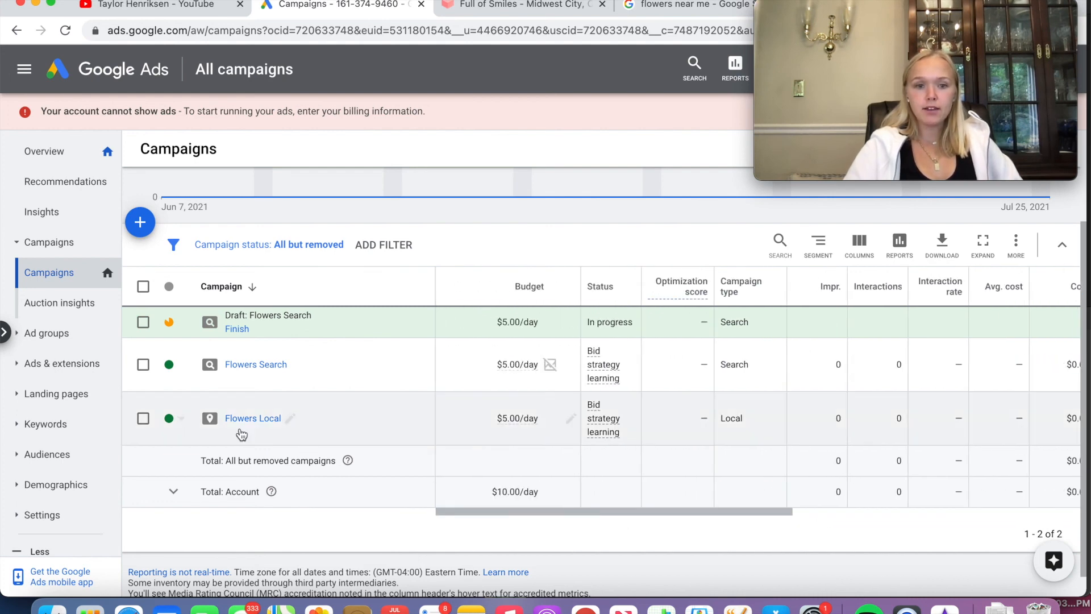
Change the Flowers Search campaign's bid strategy to Maximize conversions without a target cost per action and apply it
left_click(144, 365)
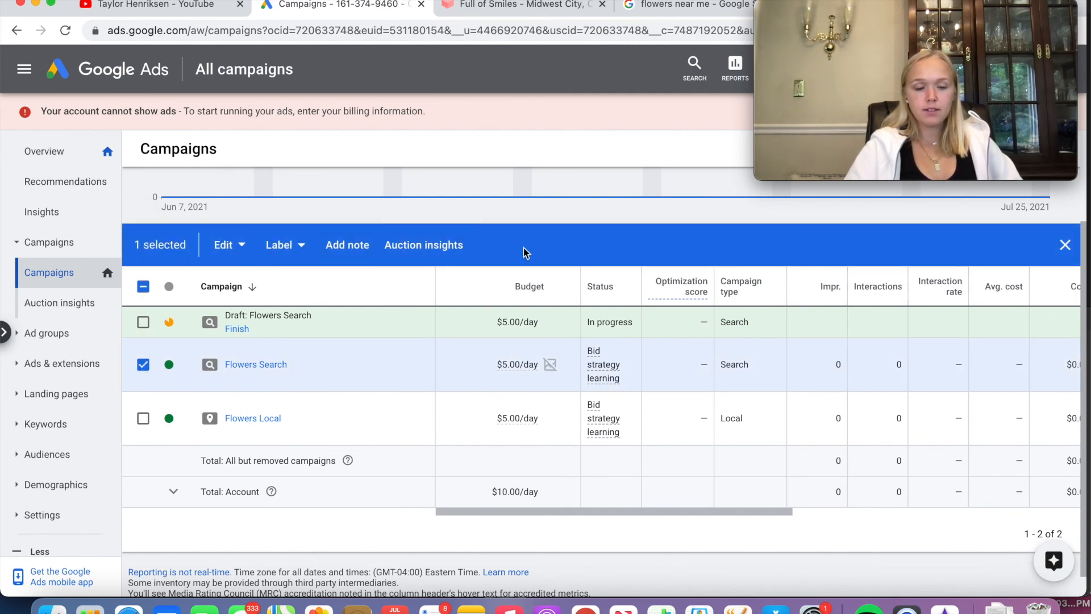
left_click(242, 251)
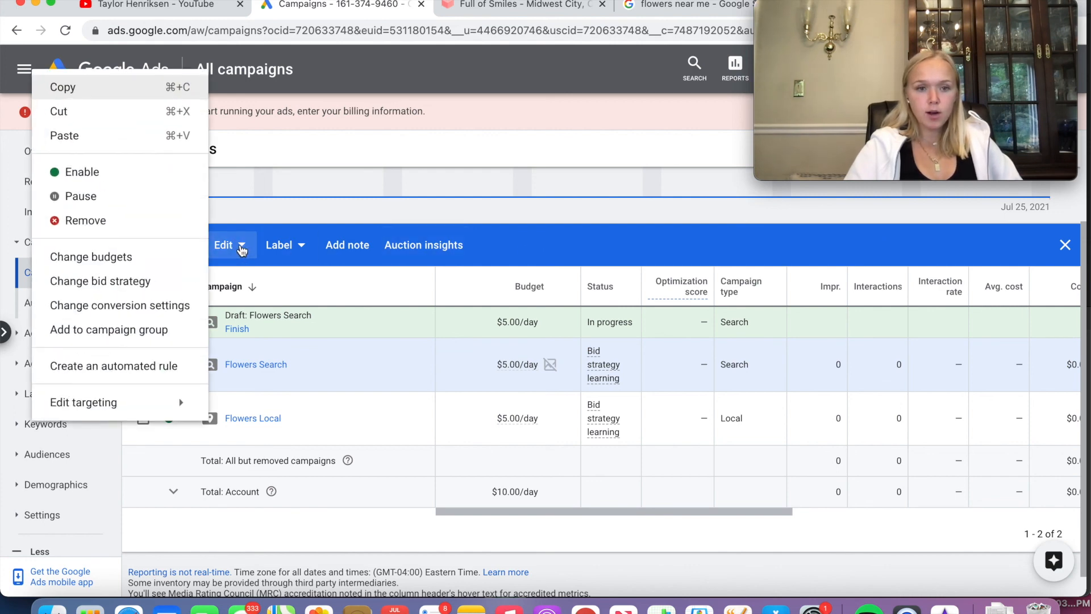
left_click(162, 283)
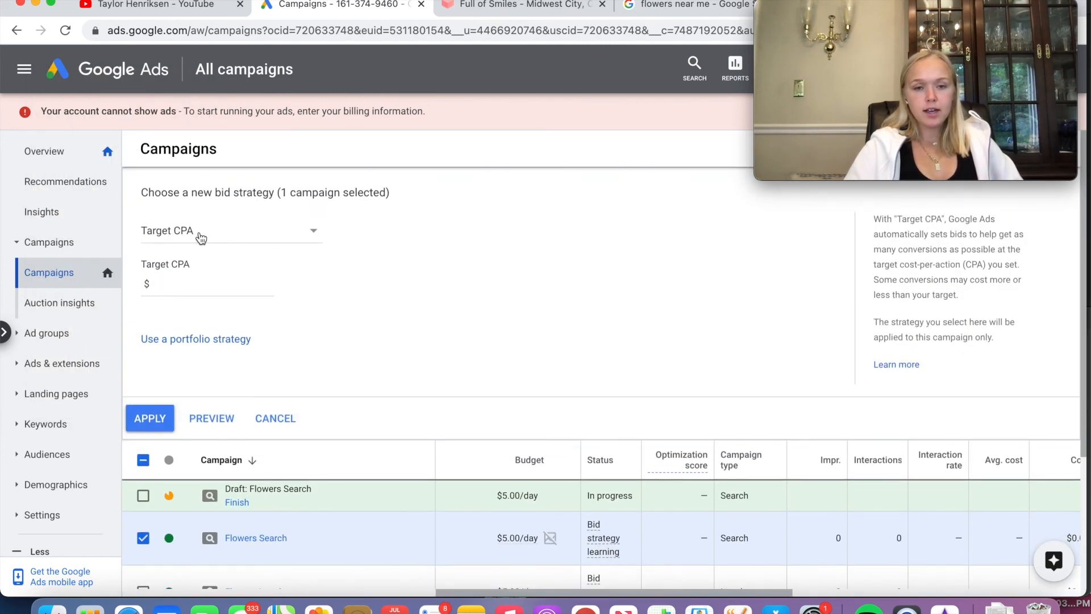
left_click(294, 237)
left_click(401, 237)
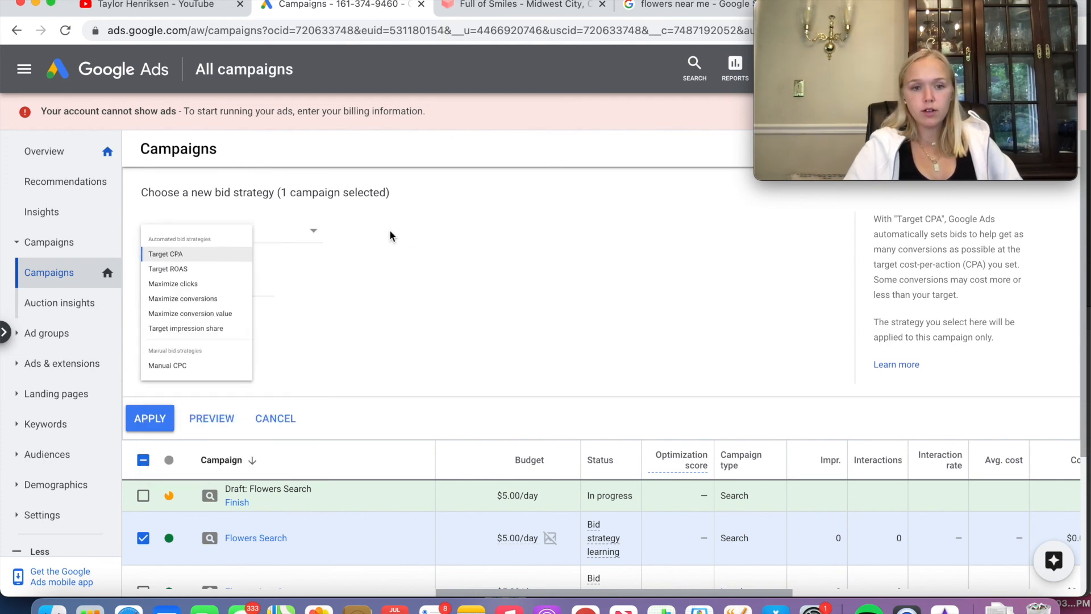
left_click(299, 237)
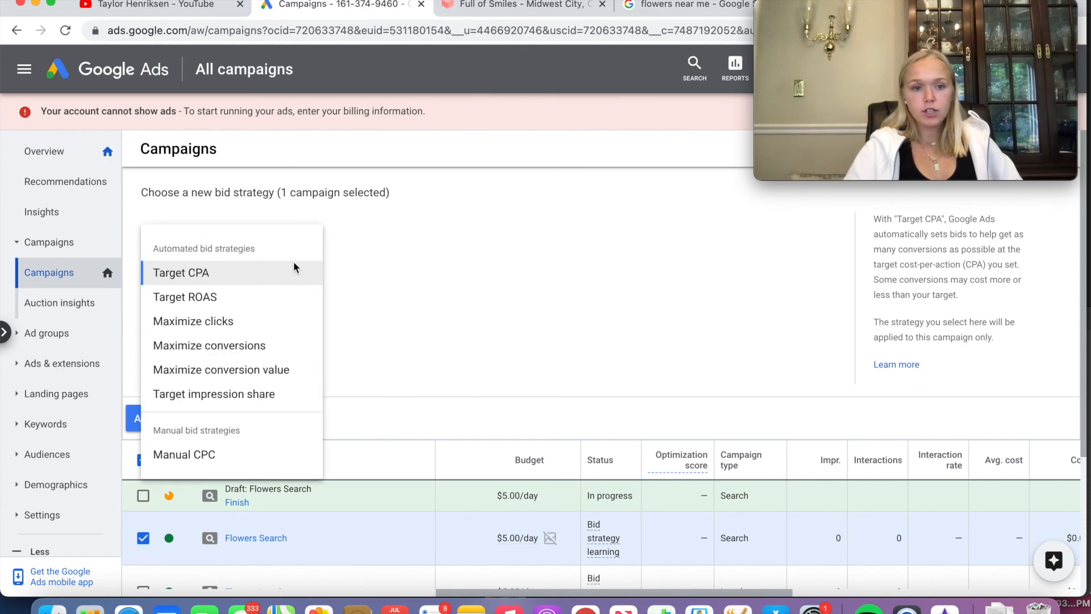
mouse_move(287, 347)
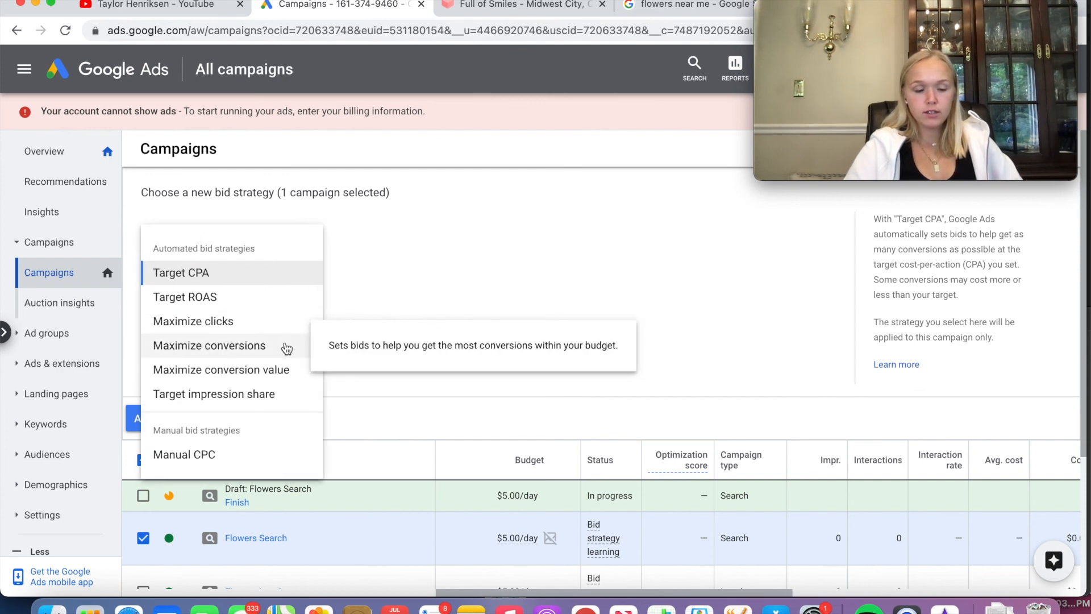
left_click(286, 347)
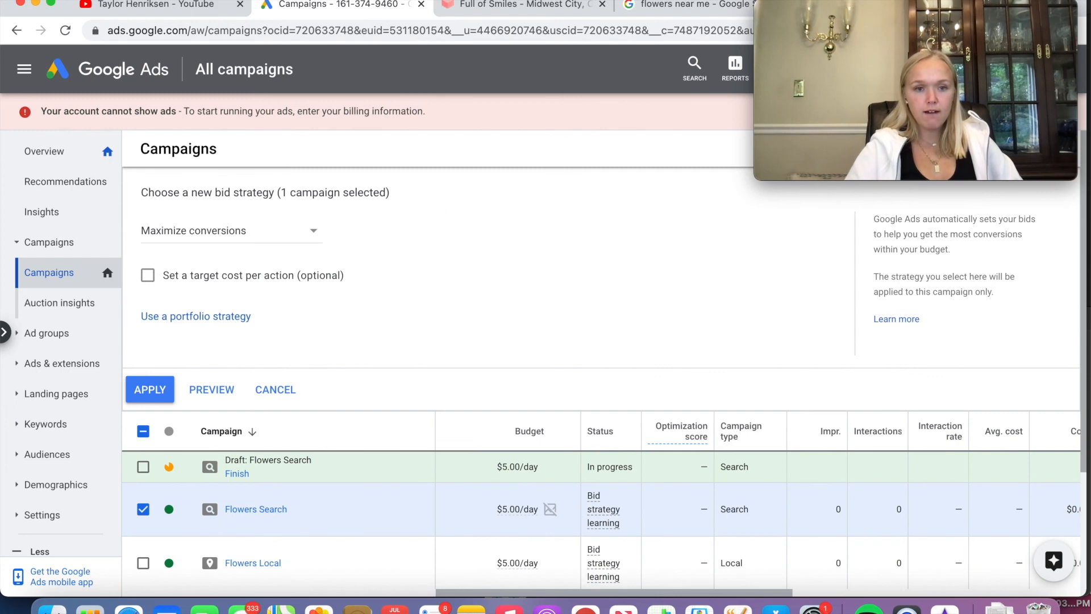
left_click(159, 392)
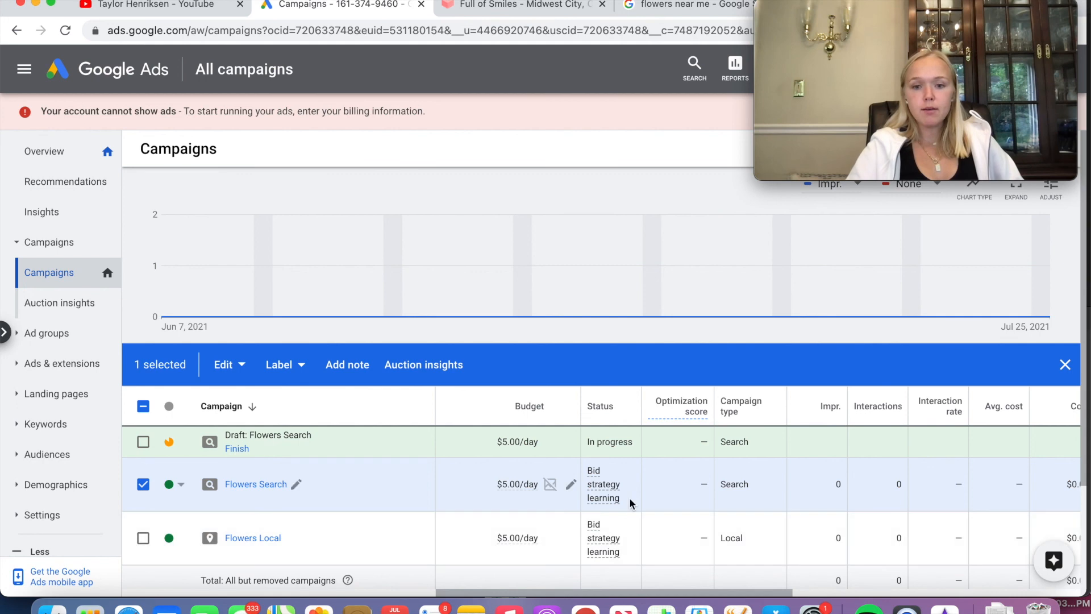
mouse_move(587, 504)
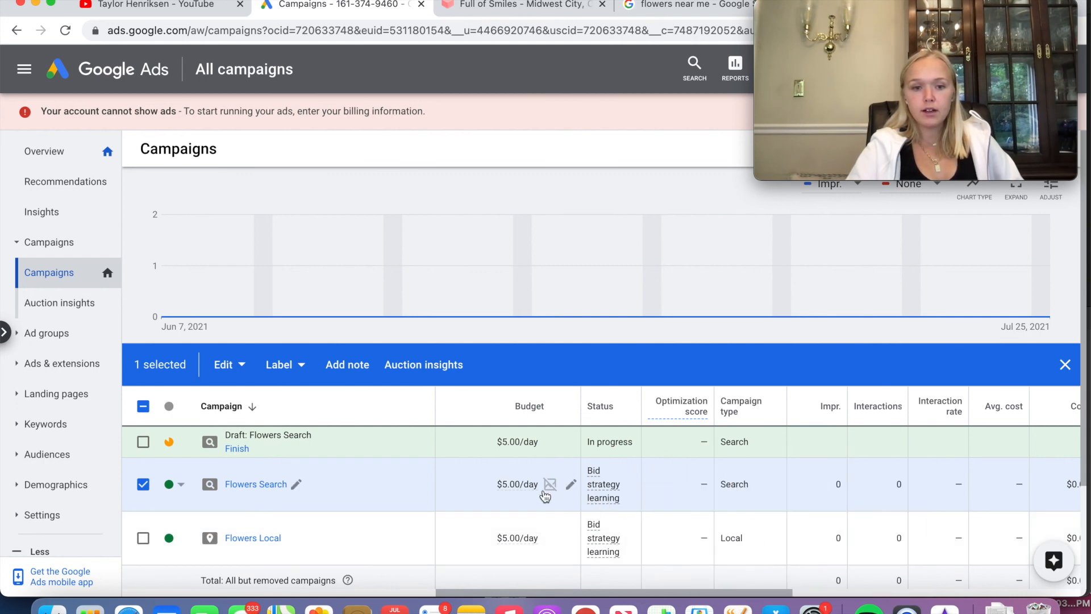
mouse_move(335, 284)
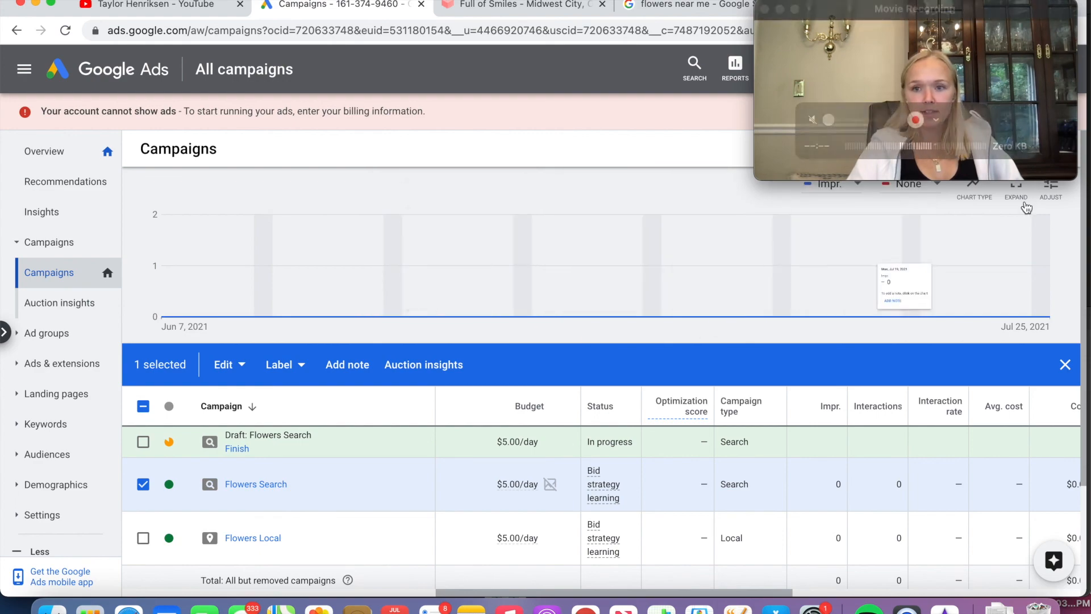
mouse_move(828, 410)
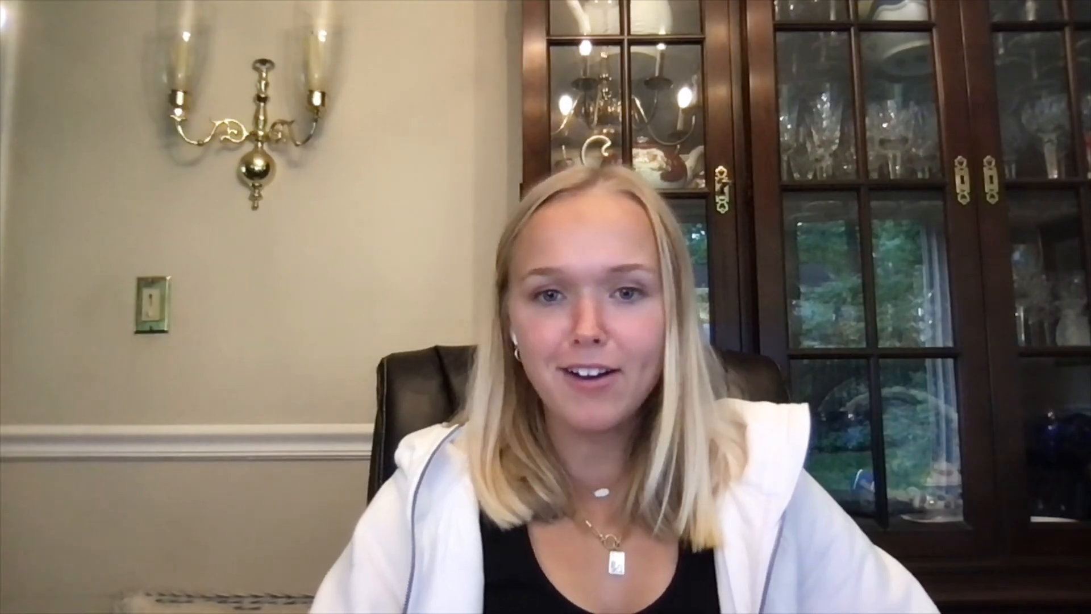